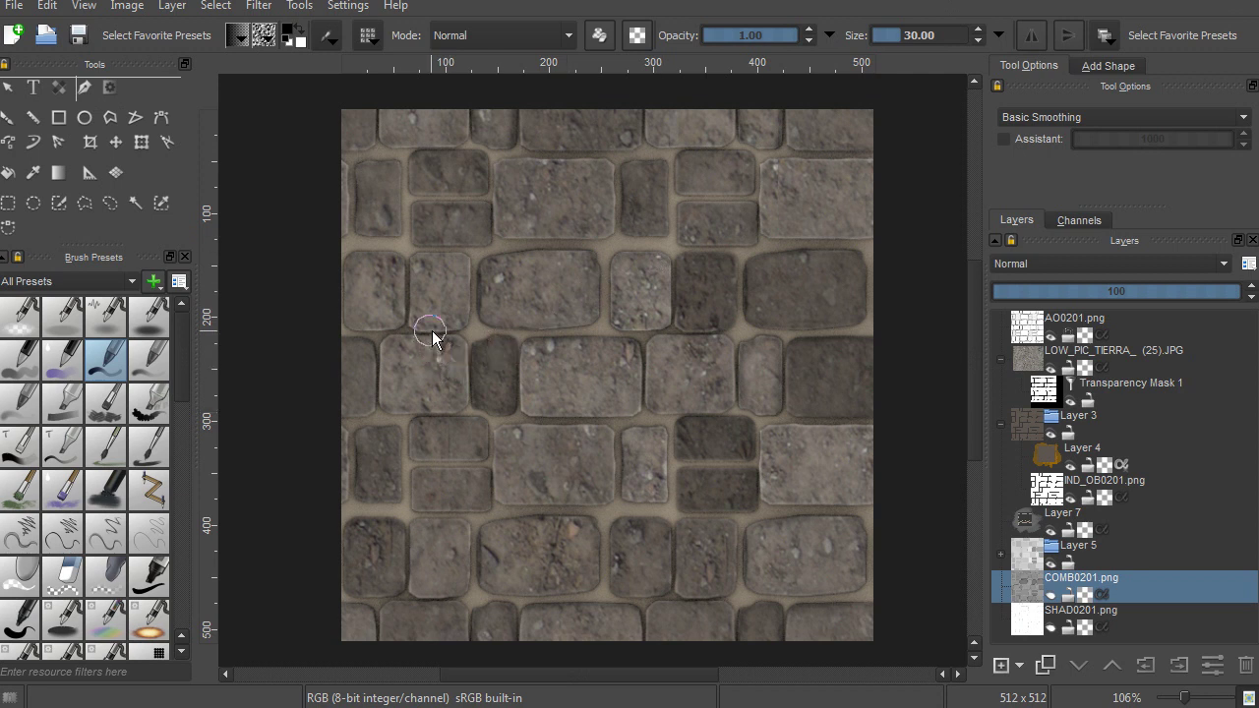
middle_drag(744, 206, 724, 215)
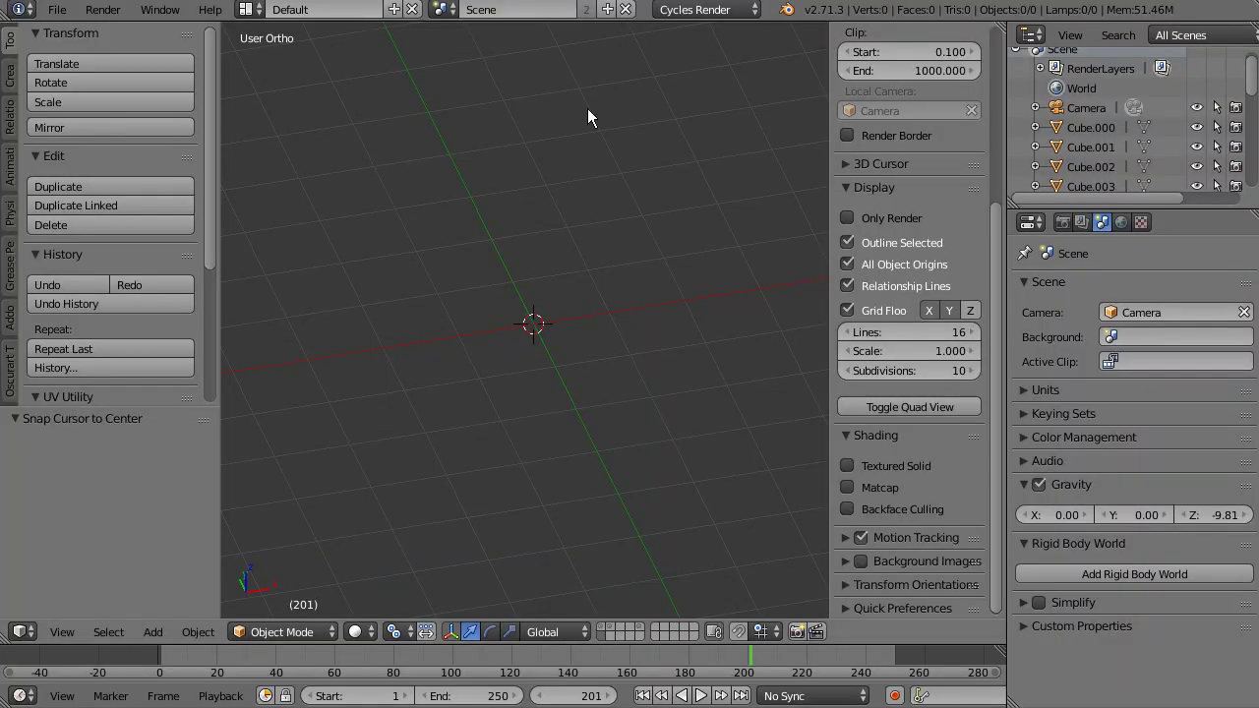
Add a camera at the scene's centre and clear its rotation so it points straight down
middle_drag(550, 356, 533, 389)
key(shift+a)
mouse_move(492, 387)
middle_drag(382, 281, 459, 270)
key(shift+a)
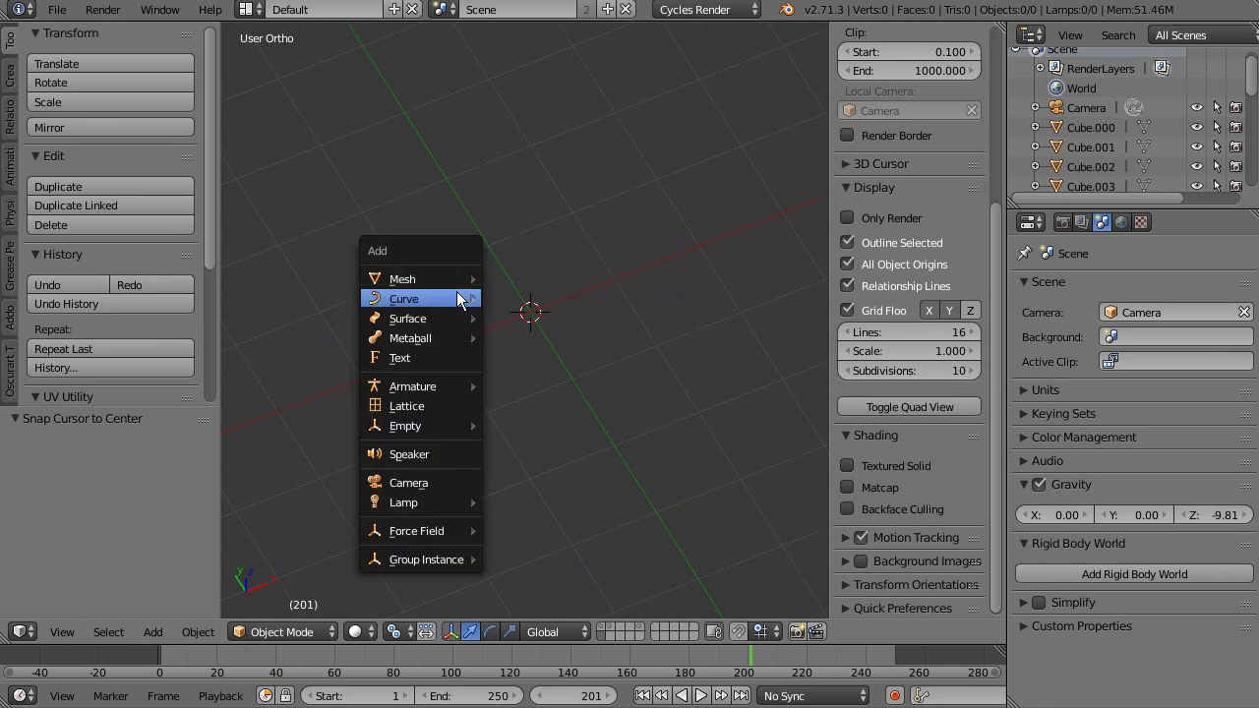
click(427, 482)
middle_drag(489, 382, 508, 334)
key(alt+r)
Raise the new camera about 1.67 units along Z
key(g)
key(z)
click(500, 136)
middle_drag(500, 139, 590, 325)
Set the render resolution to 512 px in both X and Y
click(1179, 223)
scroll(1076, 319, up, 3)
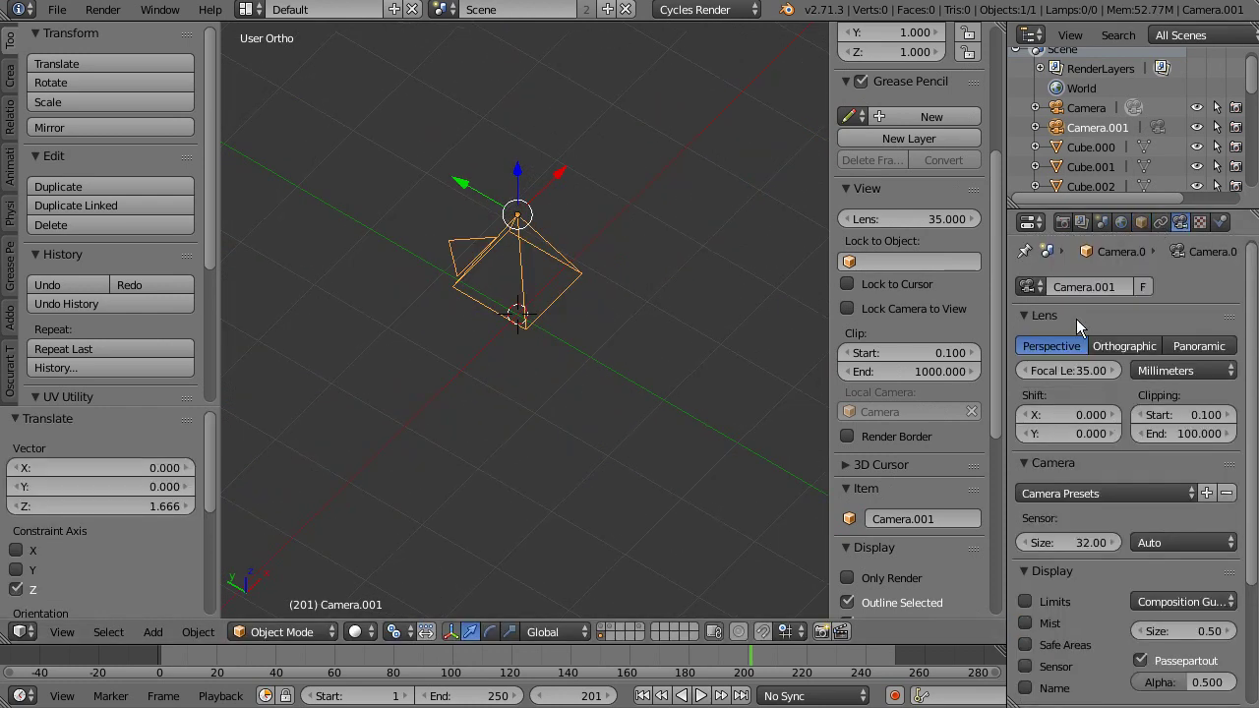
click(1062, 222)
scroll(1042, 422, down, 2)
click(1058, 460)
text(12)
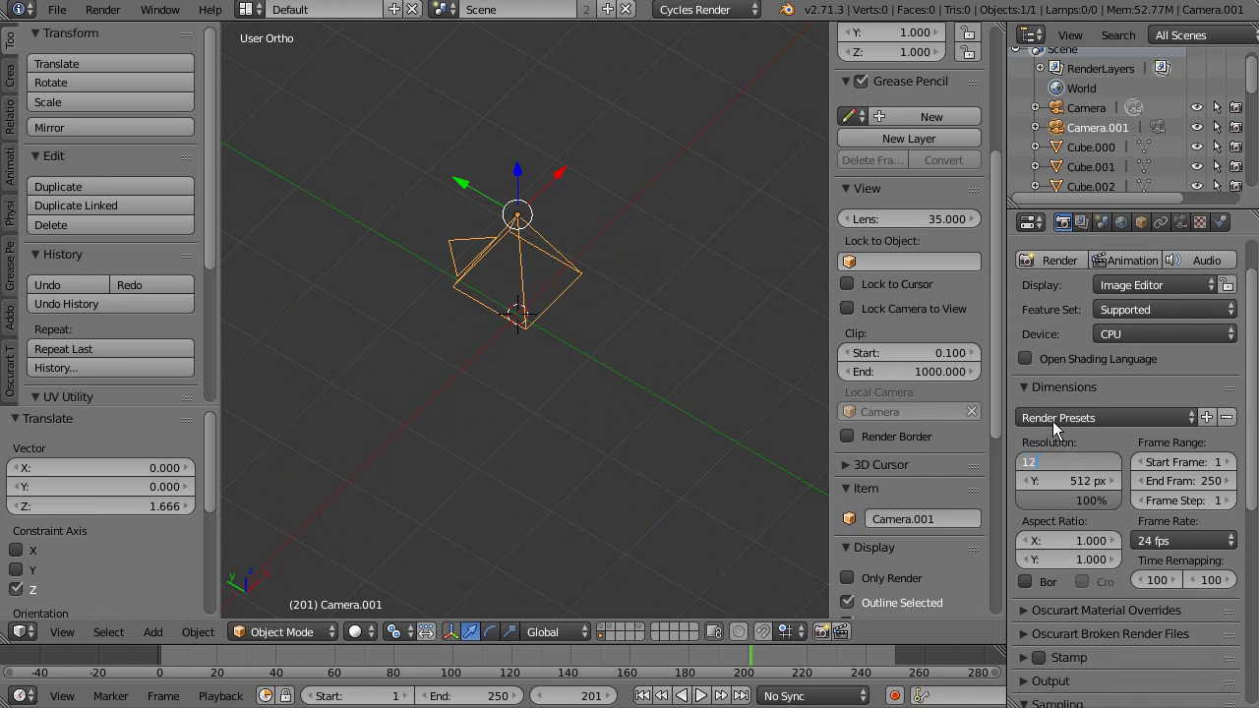
text(04)
text(51)
key(Return)
click(1068, 483)
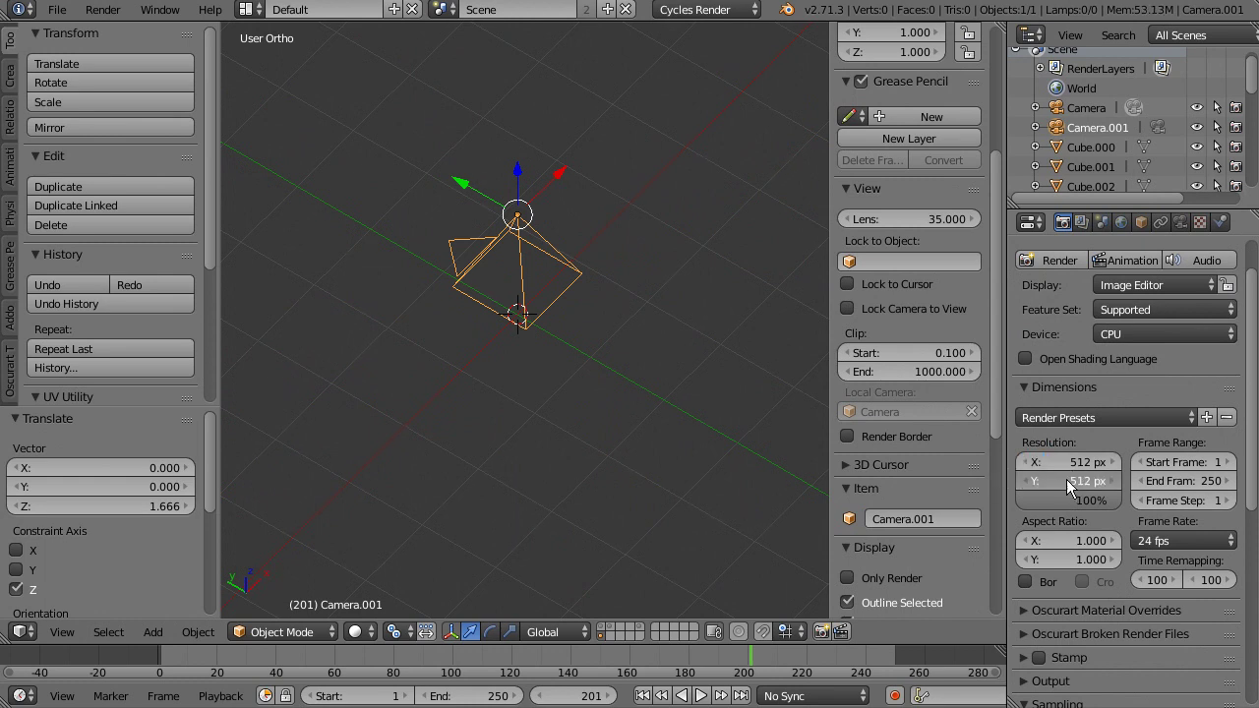
key(Return)
Change the new camera's lens type to Orthographic
middle_drag(686, 202, 610, 293)
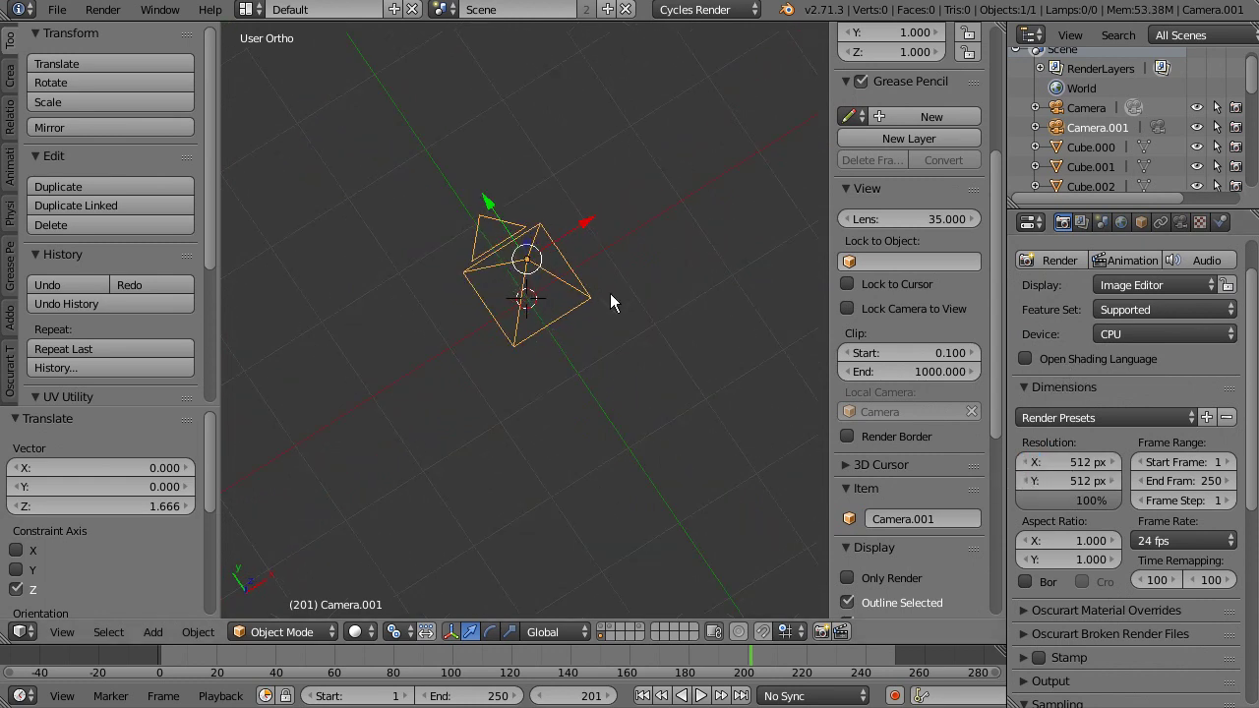
key(KP_0)
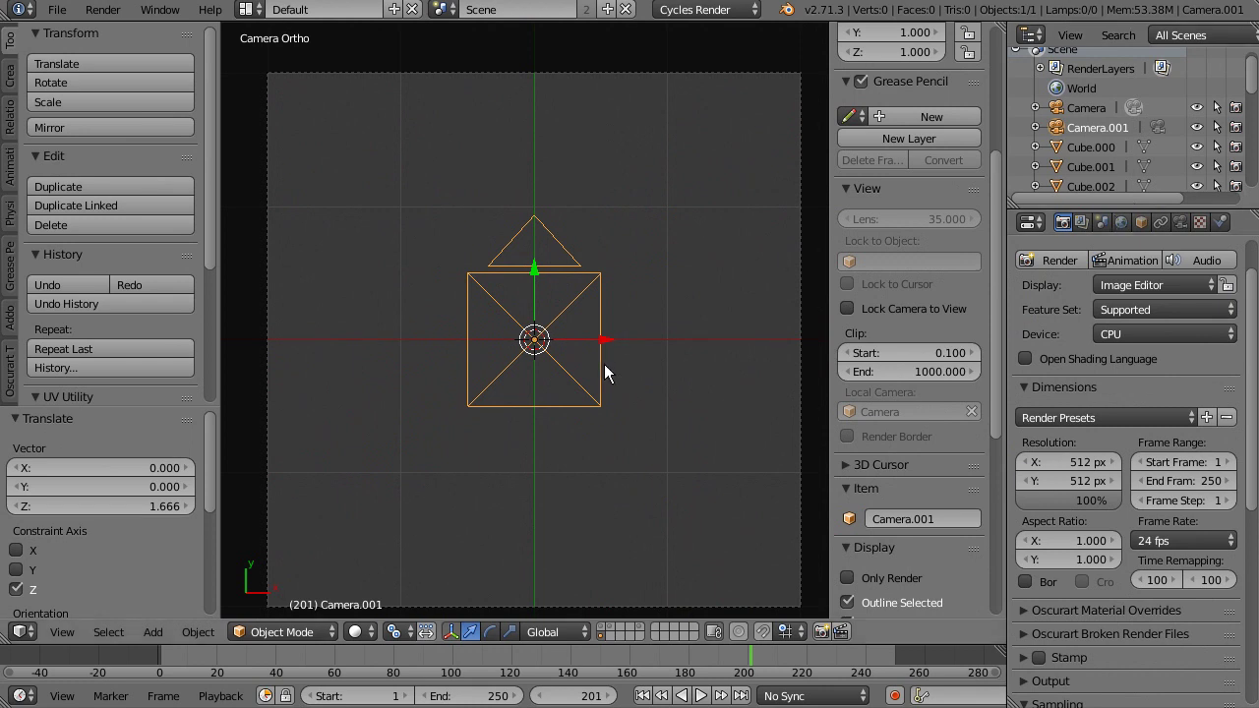
click(672, 343)
middle_drag(654, 368, 688, 280)
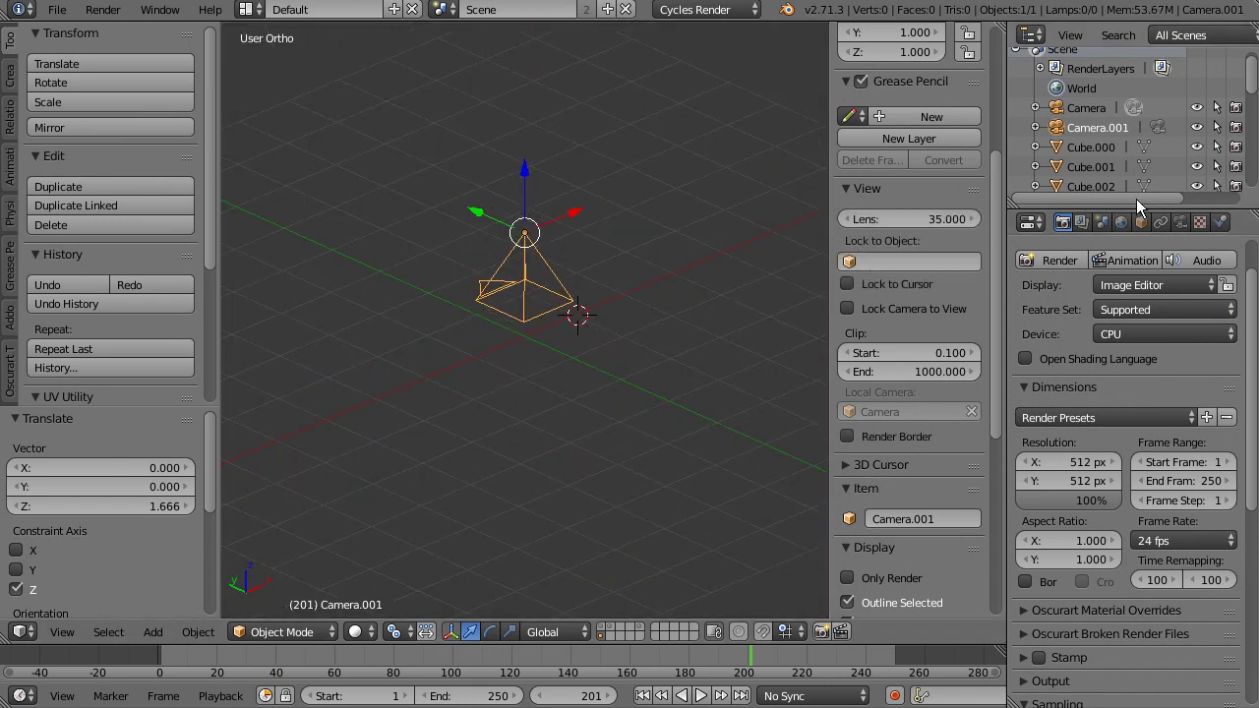
click(1179, 222)
click(1124, 344)
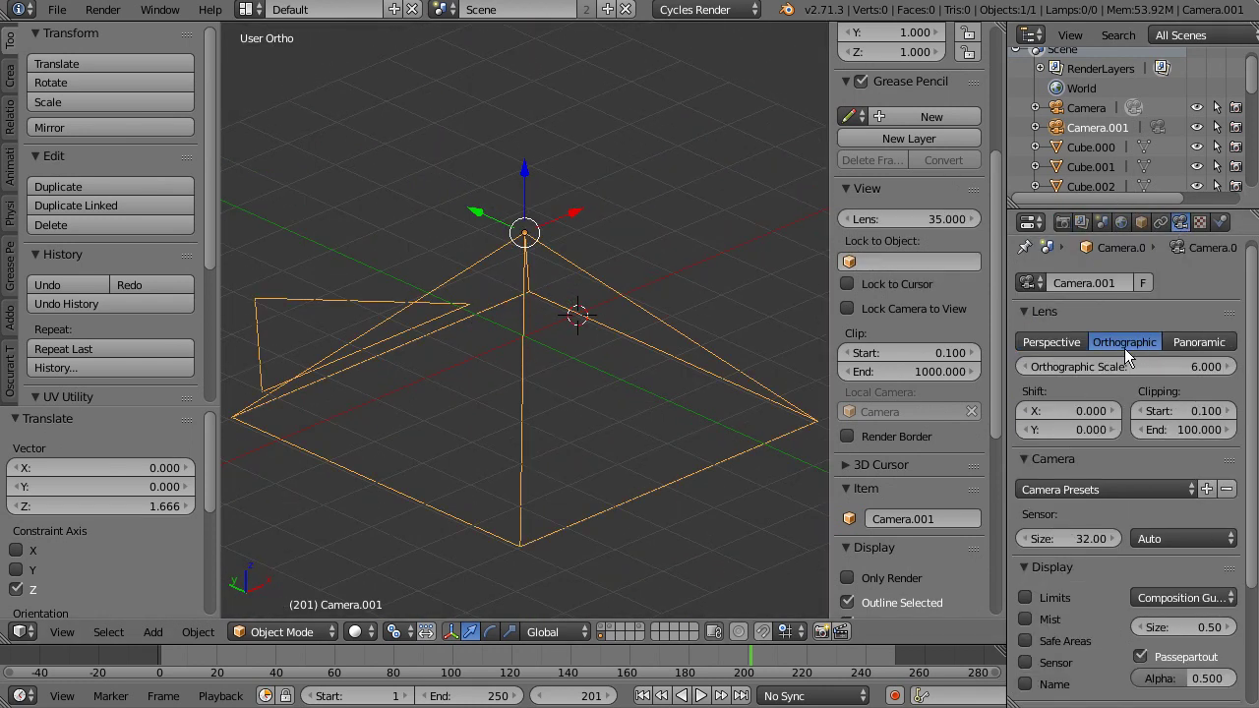
Set the new camera's orthographic scale to 2
middle_drag(708, 356, 1006, 311)
click(1131, 370)
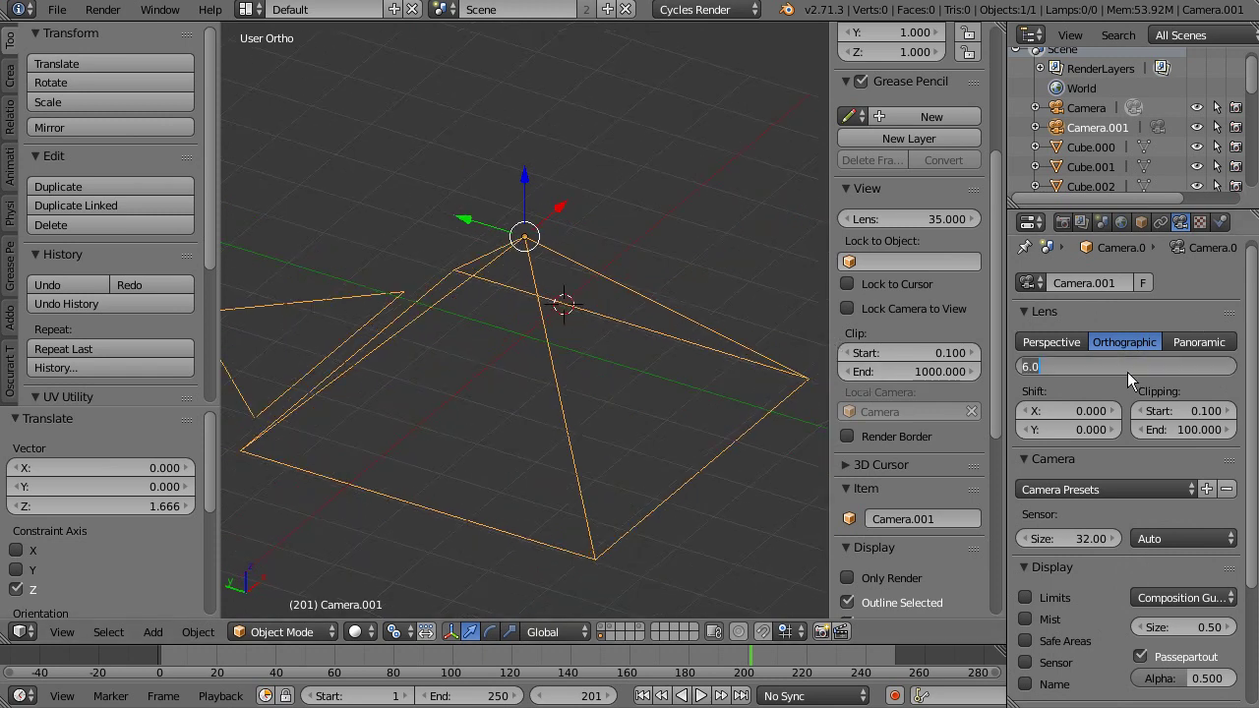
text(2)
key(Return)
scroll(604, 281, down, 4)
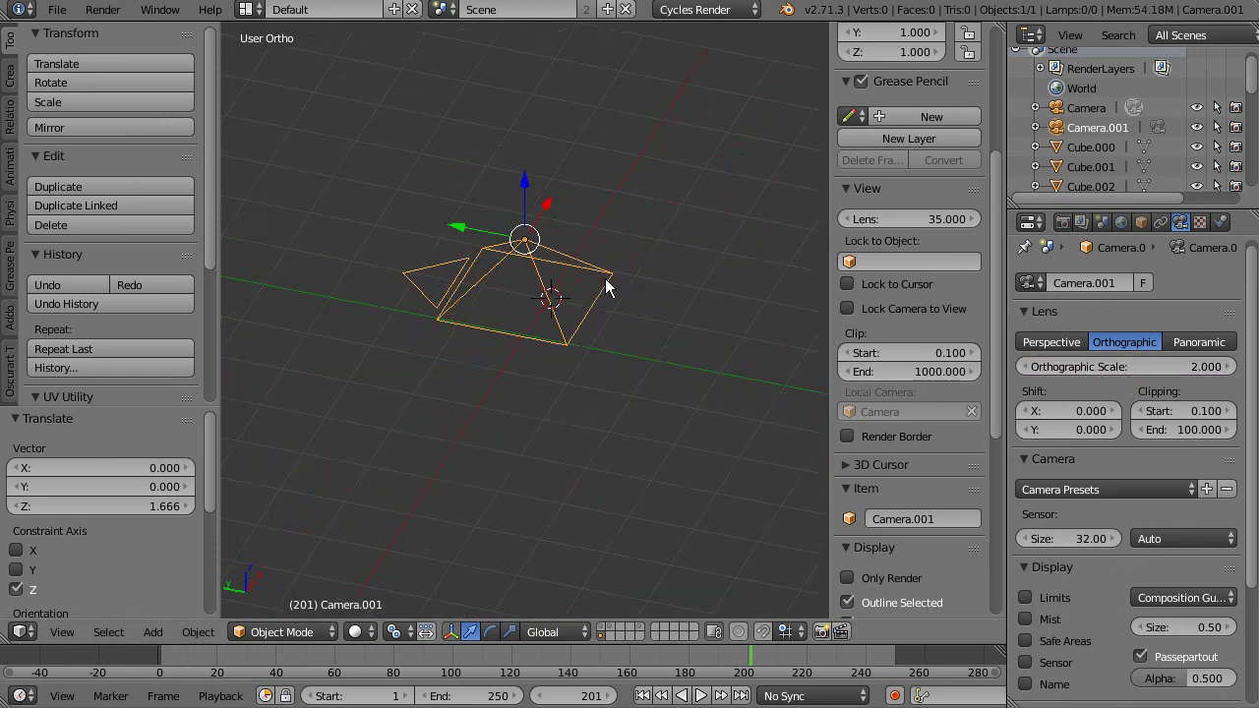
Raise the camera to about 4.25 on Z and make it the scene's active camera
click(516, 183)
drag(523, 239, 522, 165)
middle_drag(522, 167, 570, 233)
key(ctrl+KP_0)
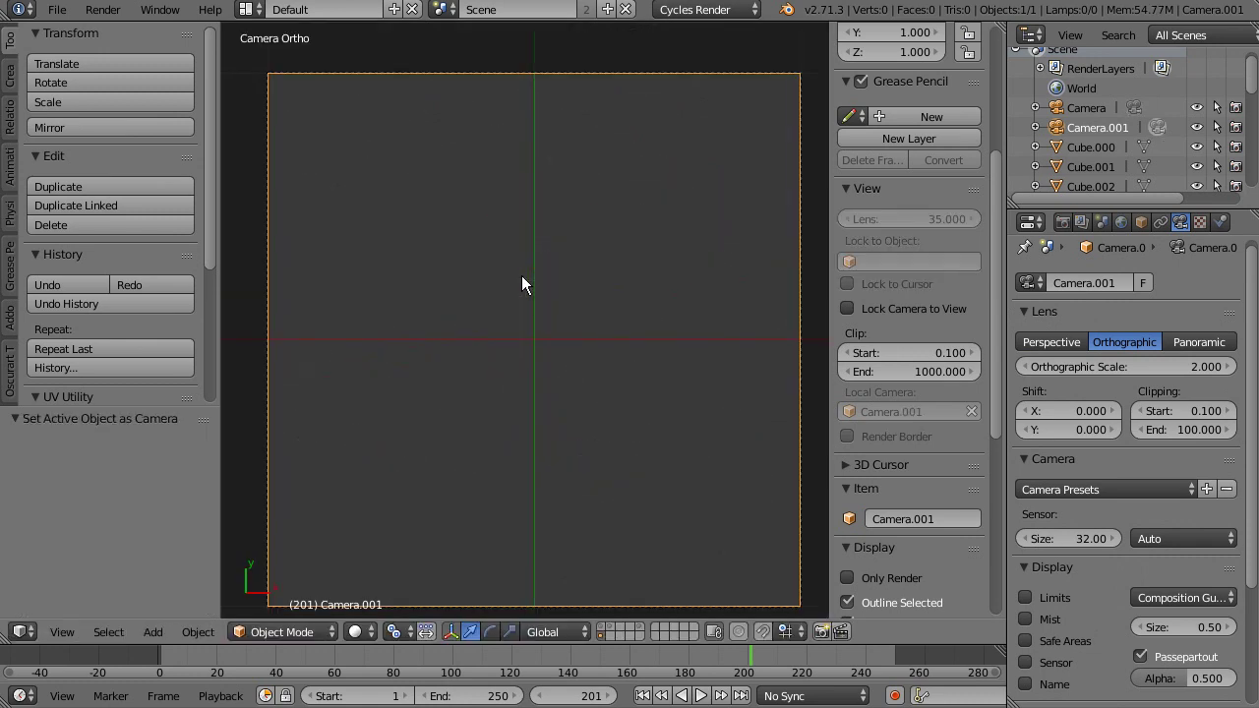
Test the camera's orthographic scale at 6 and return it to 2
drag(1111, 366, 1158, 367)
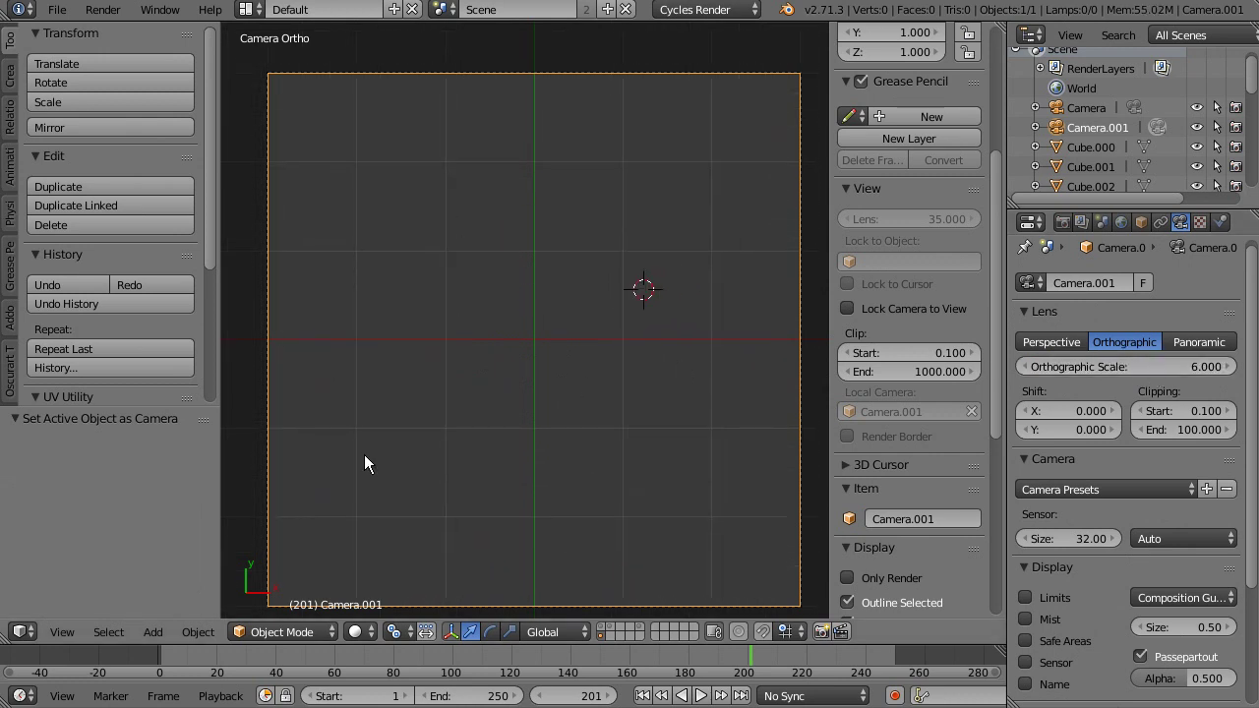
click(1122, 366)
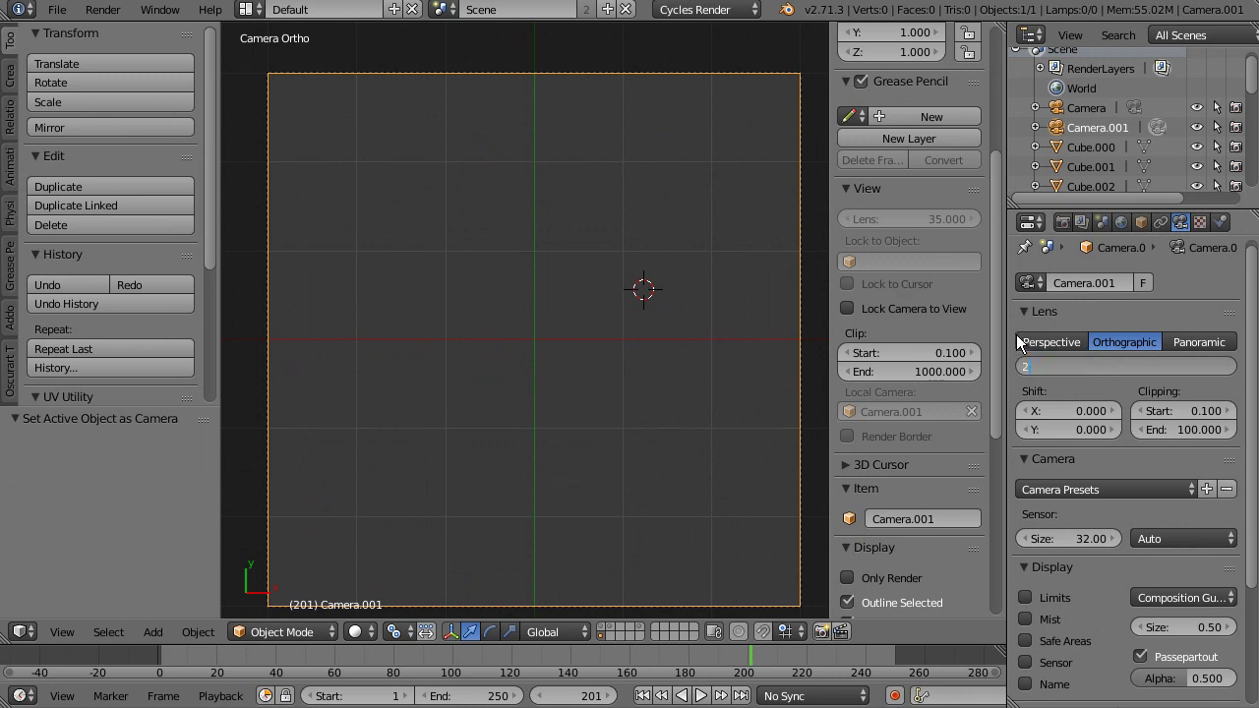
text(2)
key(Return)
Add a cube inside the camera frame and scale it uniformly to about 0.324
shift+middle_drag(462, 250, 543, 282)
shift+middle_drag(538, 243, 403, 265)
key(shift+a)
mouse_move(364, 66)
click(471, 90)
key(s)
click(528, 235)
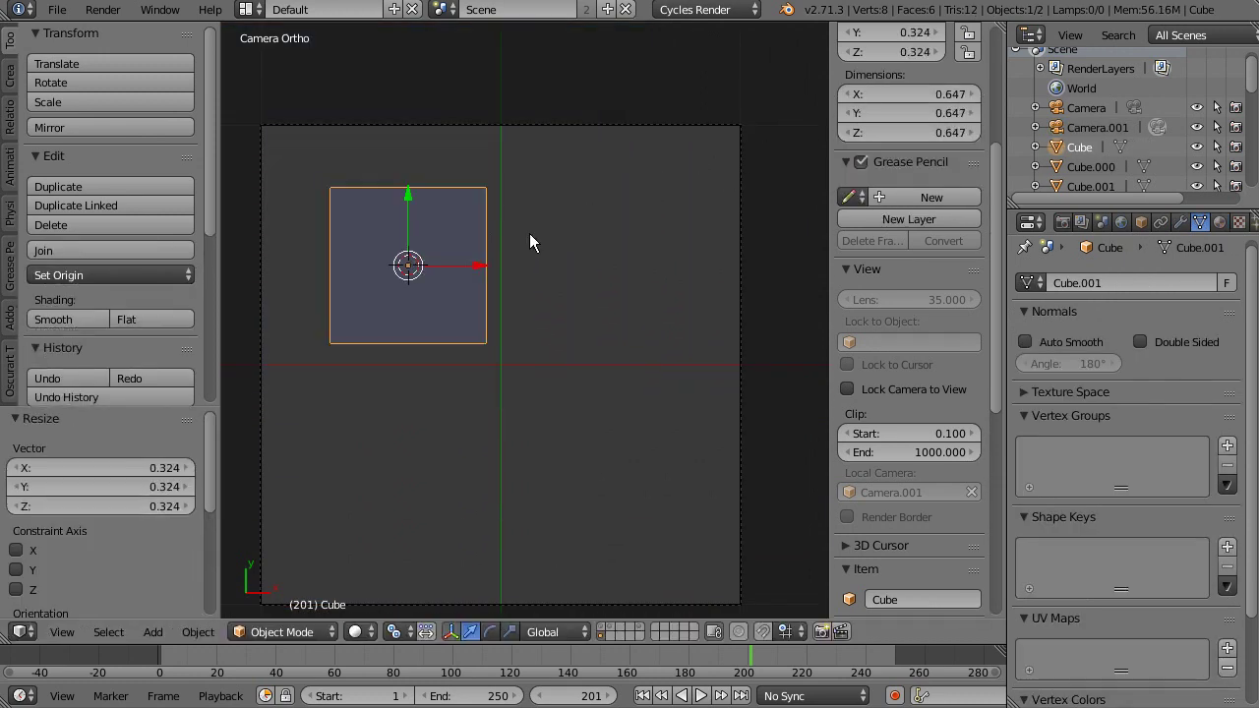
Move the cube into the upper-left corner of the camera frame and add a Bevel modifier to it
key(g)
click(476, 193)
click(1180, 222)
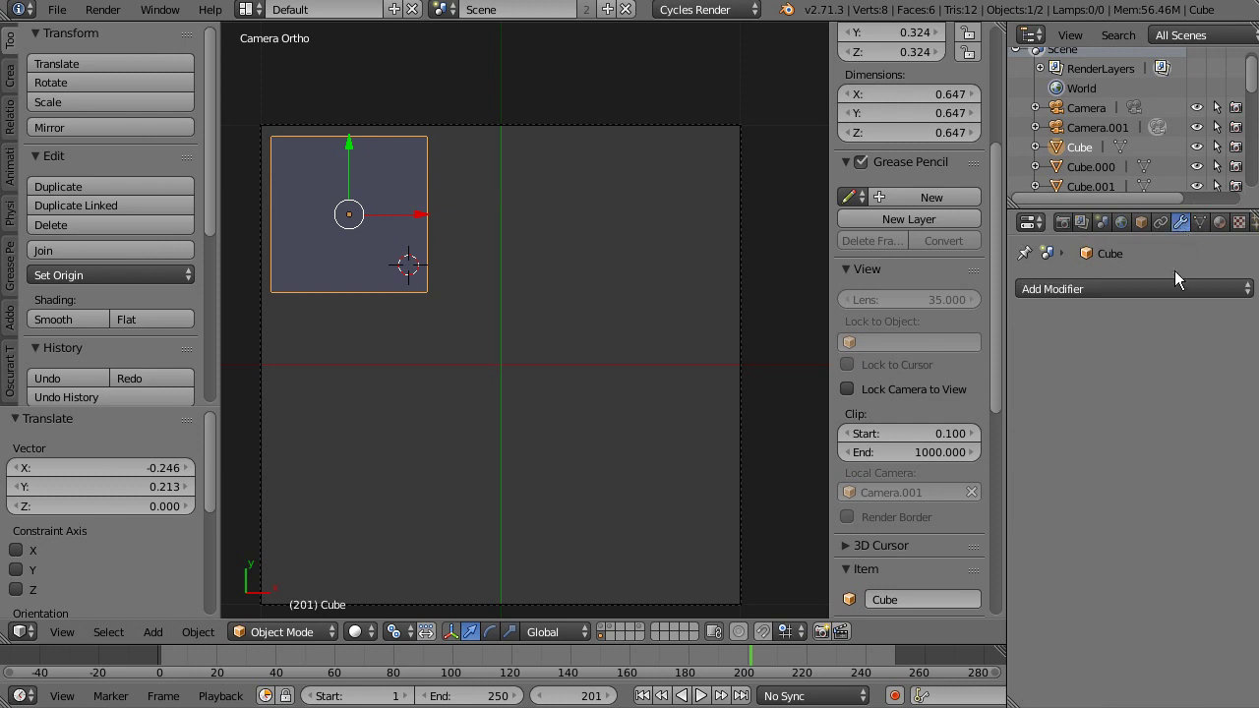
click(1116, 286)
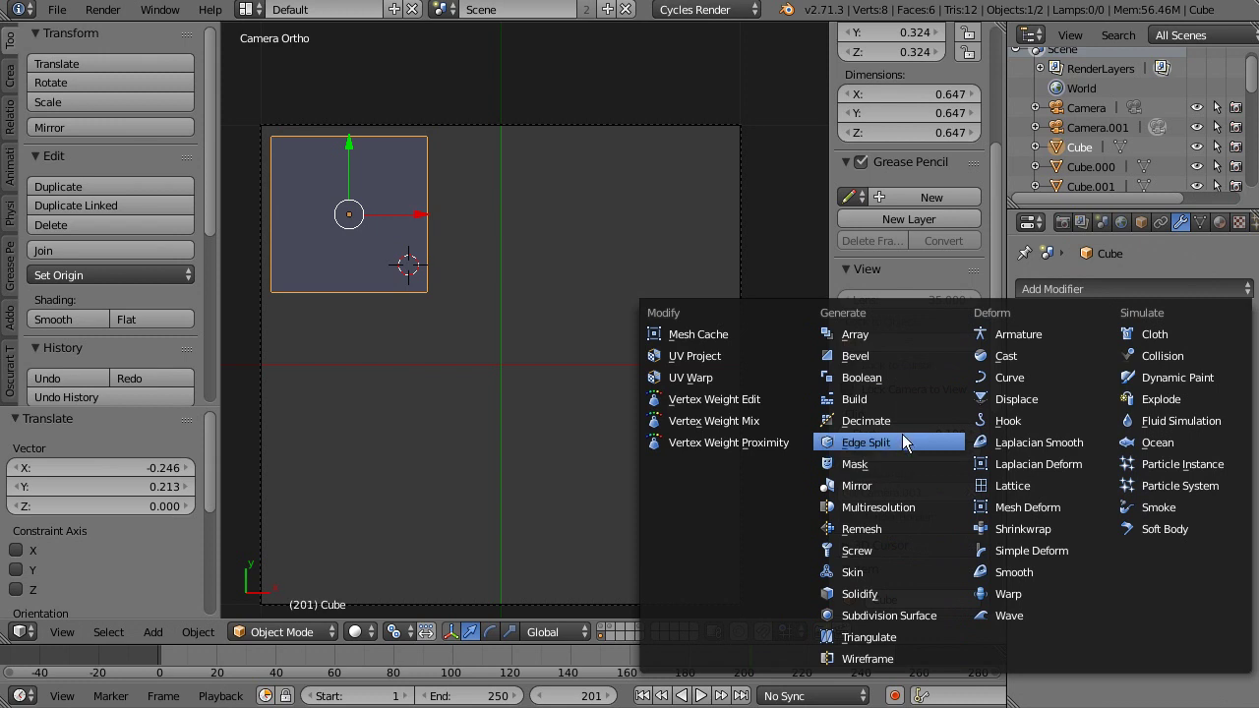
click(908, 367)
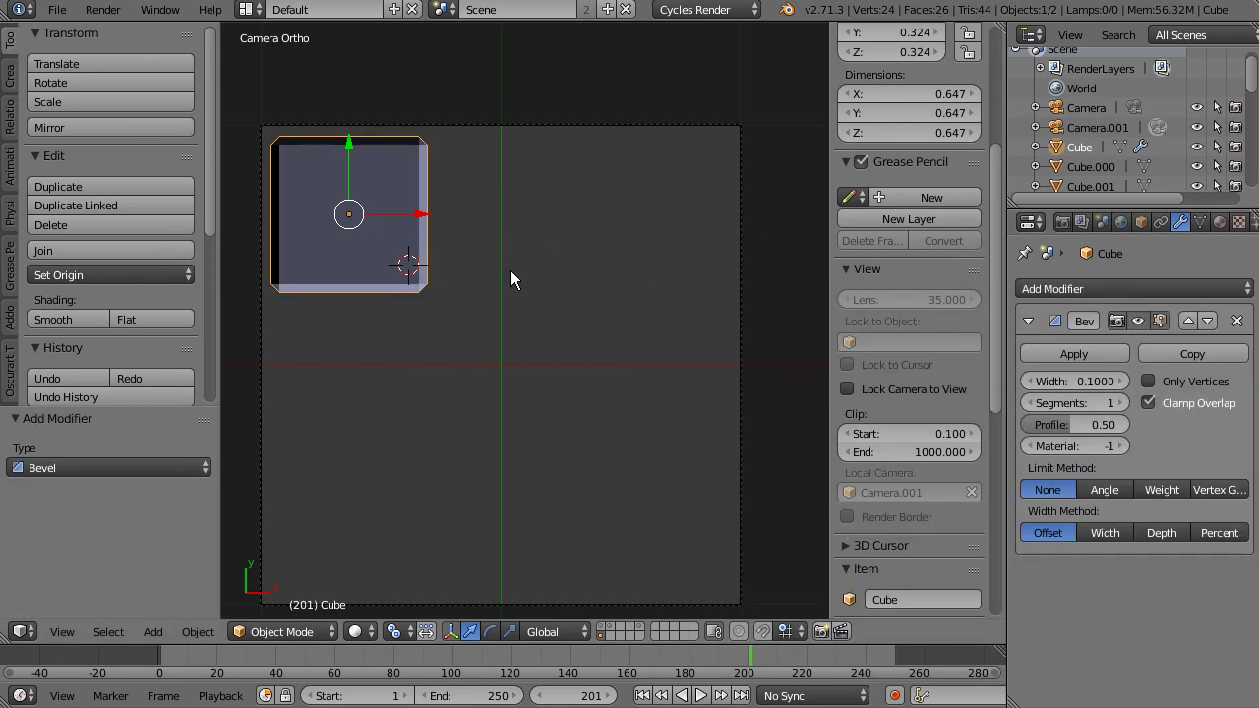
key(shift+a)
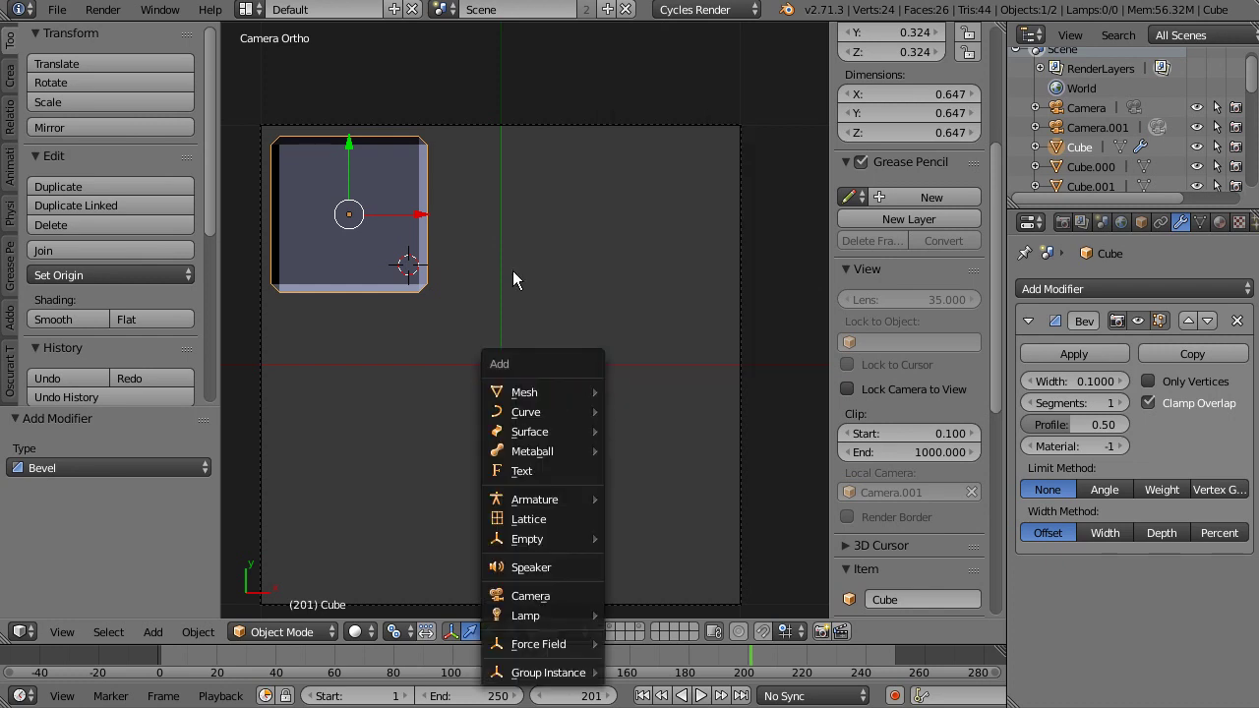
key(z)
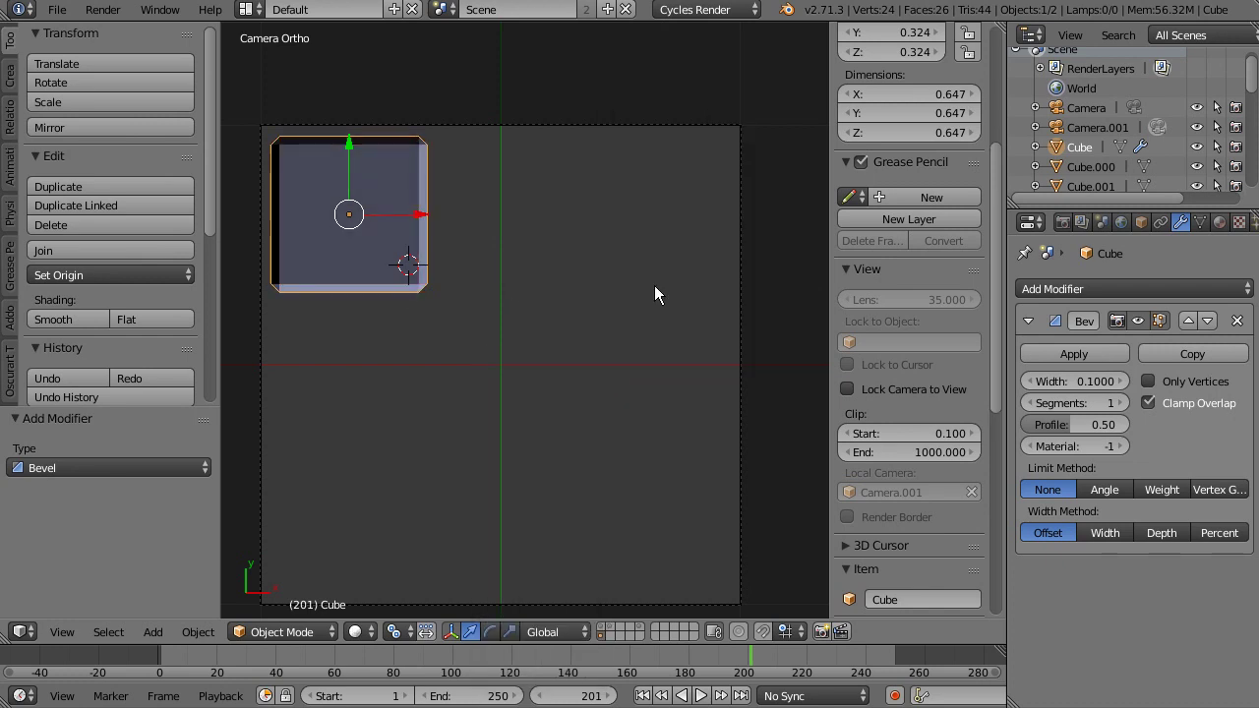
scroll(920, 263, down, 5)
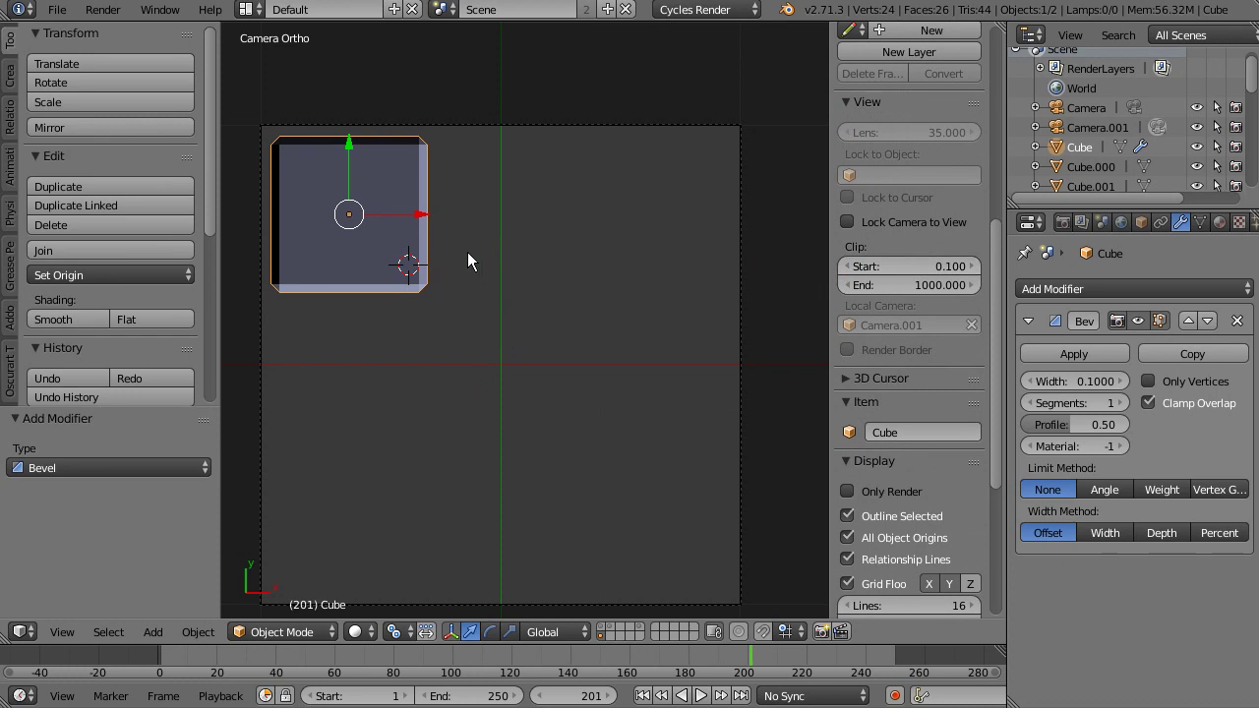
Make a linked duplicate of the beveled cube about 0.678 units along X
key(alt+d)
key(x)
click(631, 257)
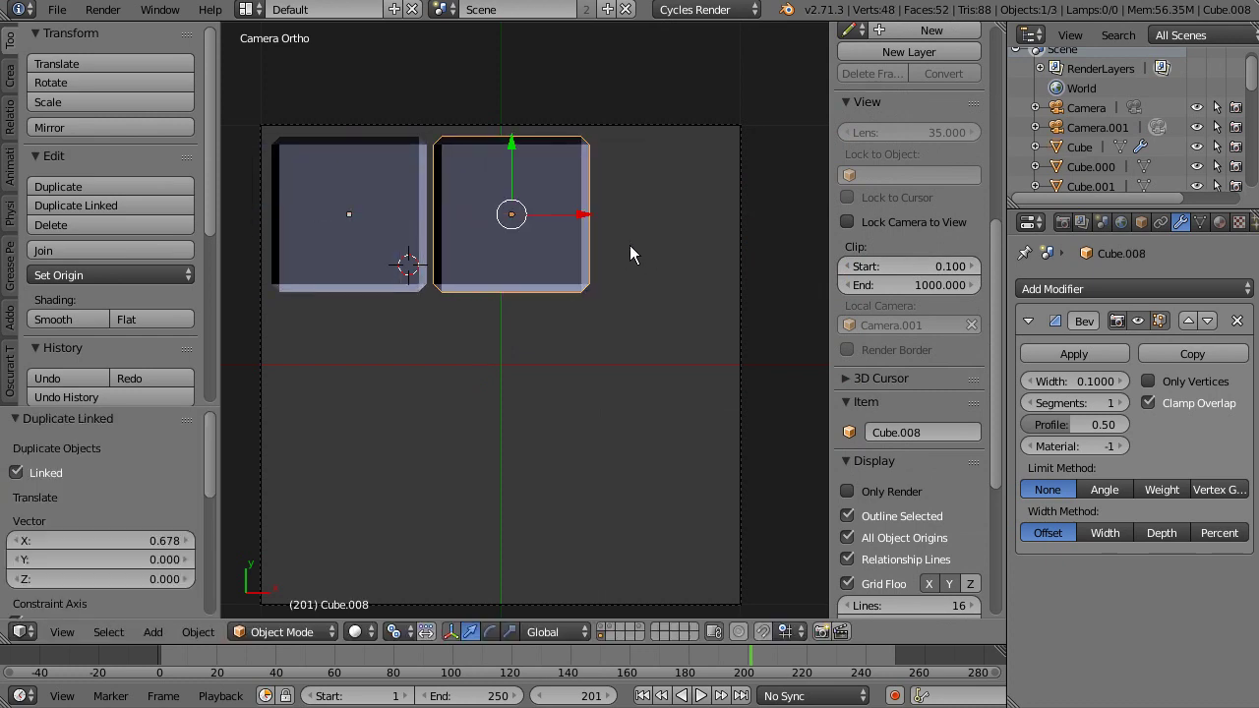
Duplicate the cube to the right end of a second row and place a linked duplicate about 0.669 units to its left
key(shift+d)
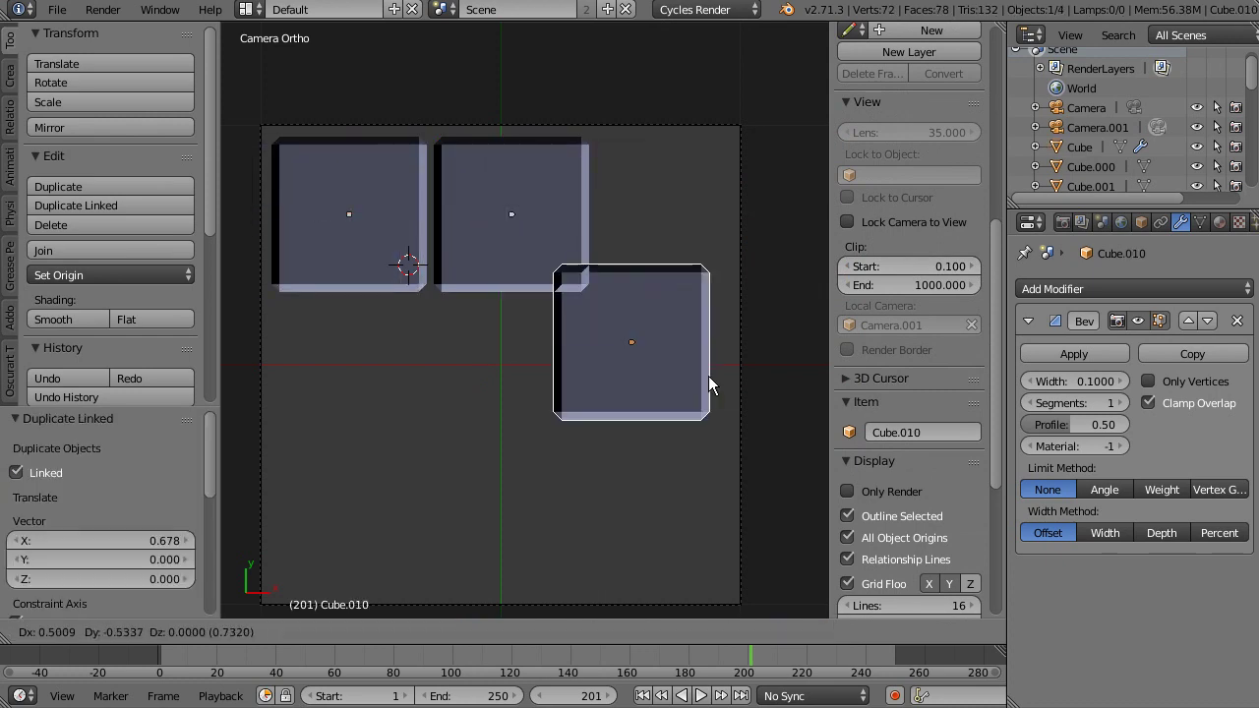
click(714, 393)
key(alt+d)
key(x)
click(537, 377)
Make a linked duplicate in the frame's lower-left corner, scaled down slightly to start a third row
key(alt+d)
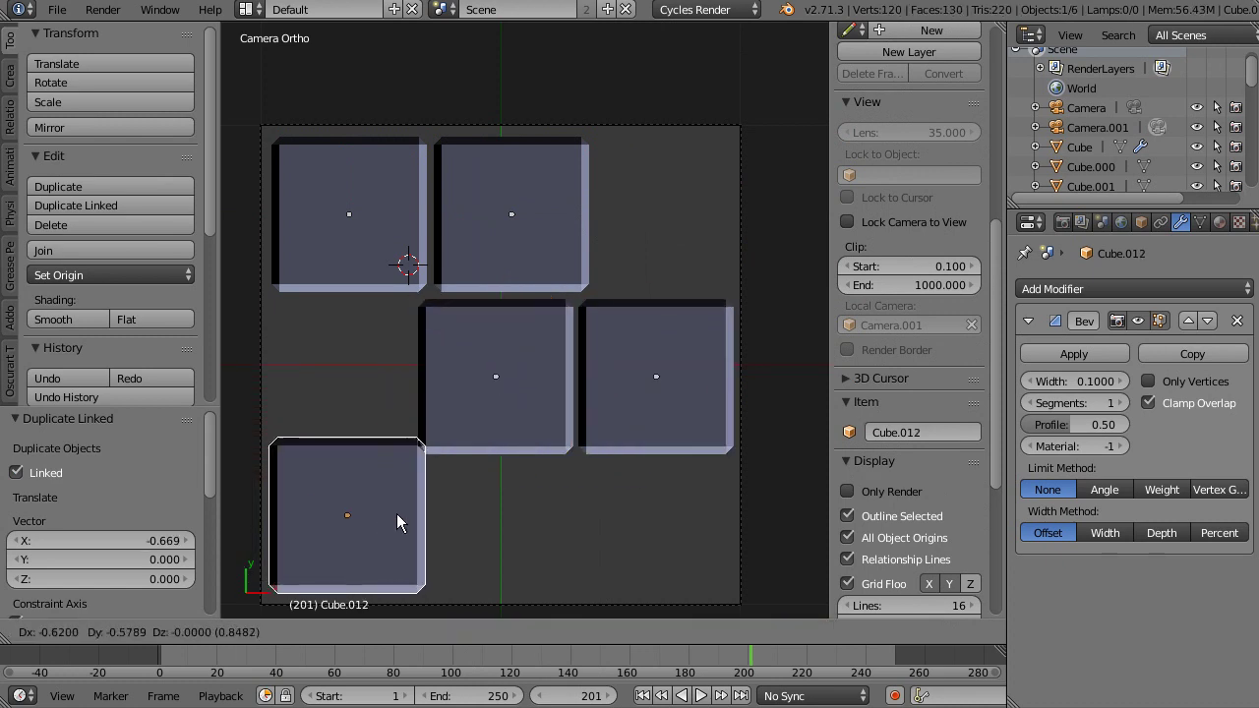
click(391, 522)
key(s)
click(517, 434)
key(g)
click(508, 448)
Place a linked duplicate of the smaller cube about 0.599 units along X and another at the third row's right end
key(alt+d)
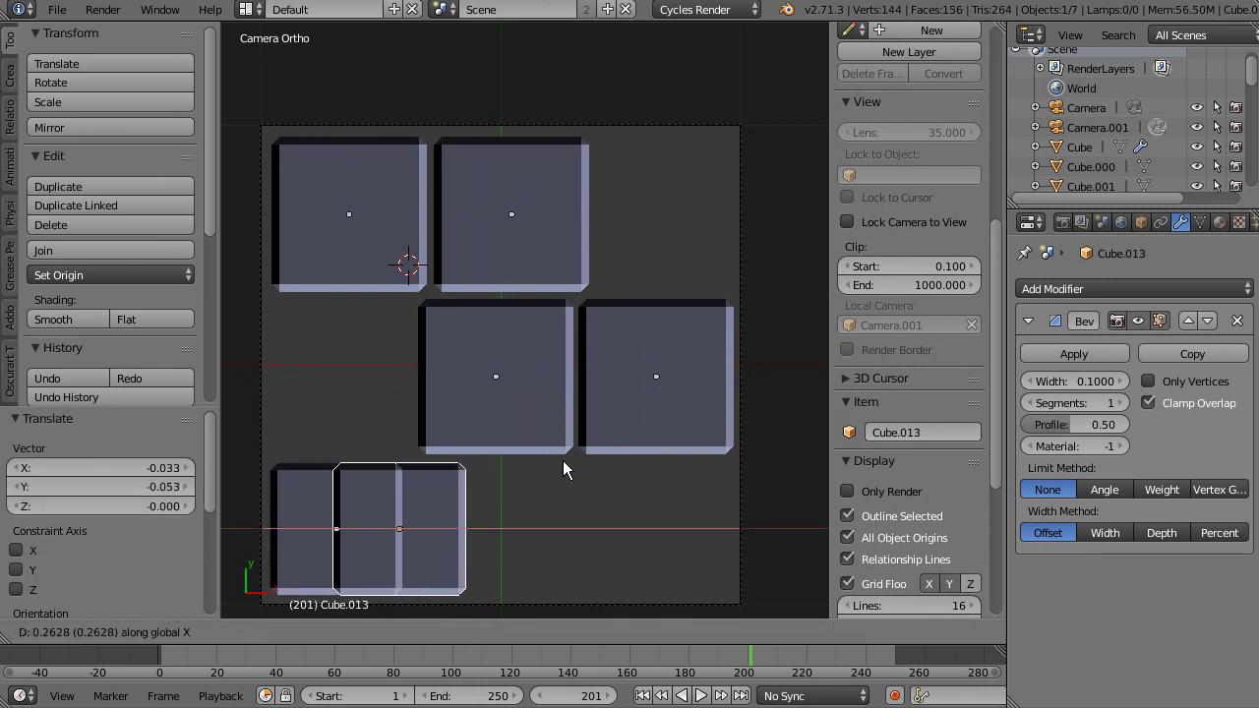
click(619, 467)
key(alt+d)
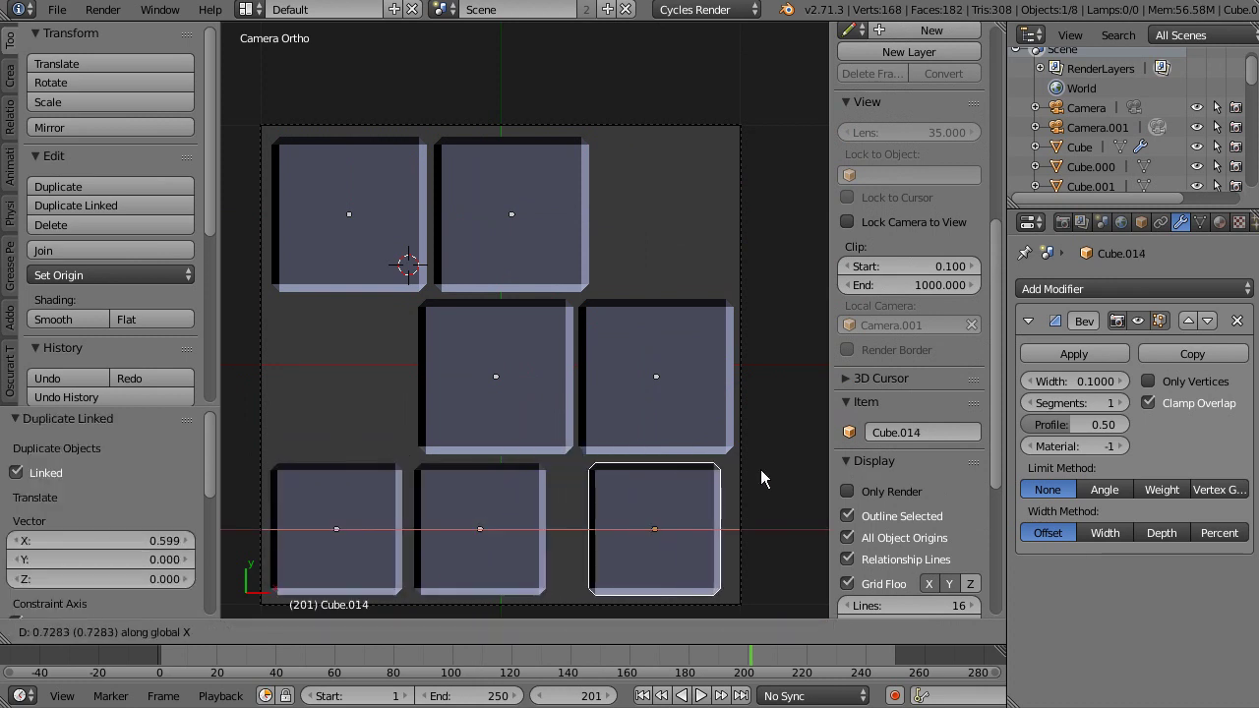
click(733, 477)
key(Tab)
key(s)
key(Escape)
key(Tab)
Widen the third row's rightmost cube along X and shift it about 0.076 units along X
key(s)
key(x)
click(703, 515)
key(g)
key(x)
click(721, 529)
Place a linked duplicate of the wide cube in the second row's left gap and scale it up by about 1.088
key(alt+d)
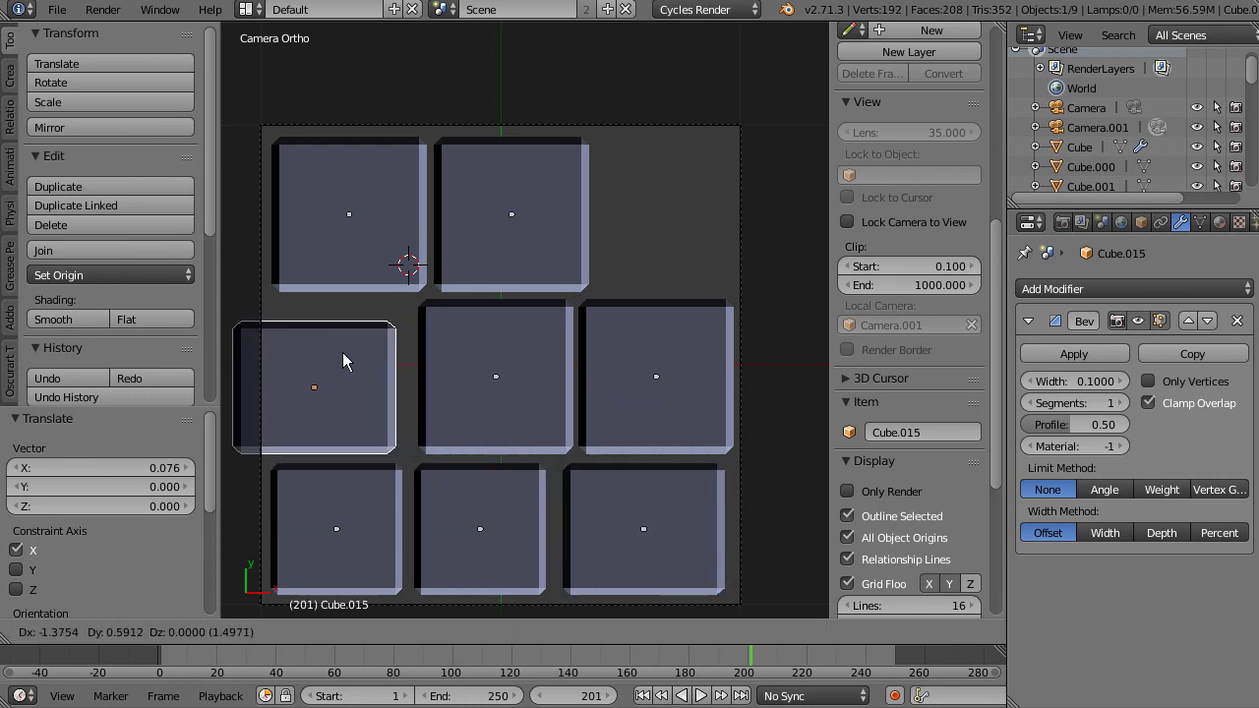
click(339, 344)
key(s)
click(363, 339)
key(g)
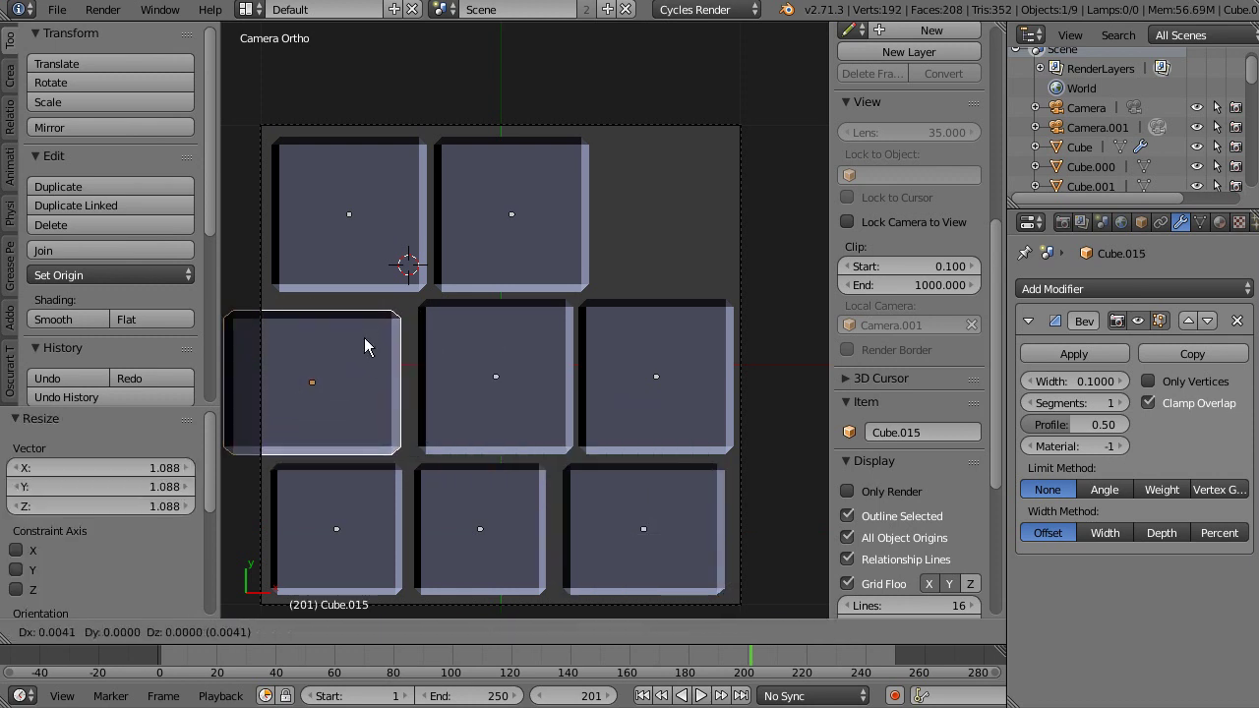
click(371, 336)
Fine-tune the size and position of the second row's left cube so it overlaps the frame's left edge
shift+middle_drag(392, 336, 443, 273)
key(s)
click(448, 270)
key(g)
click(443, 275)
key(s)
click(436, 278)
key(g)
click(441, 275)
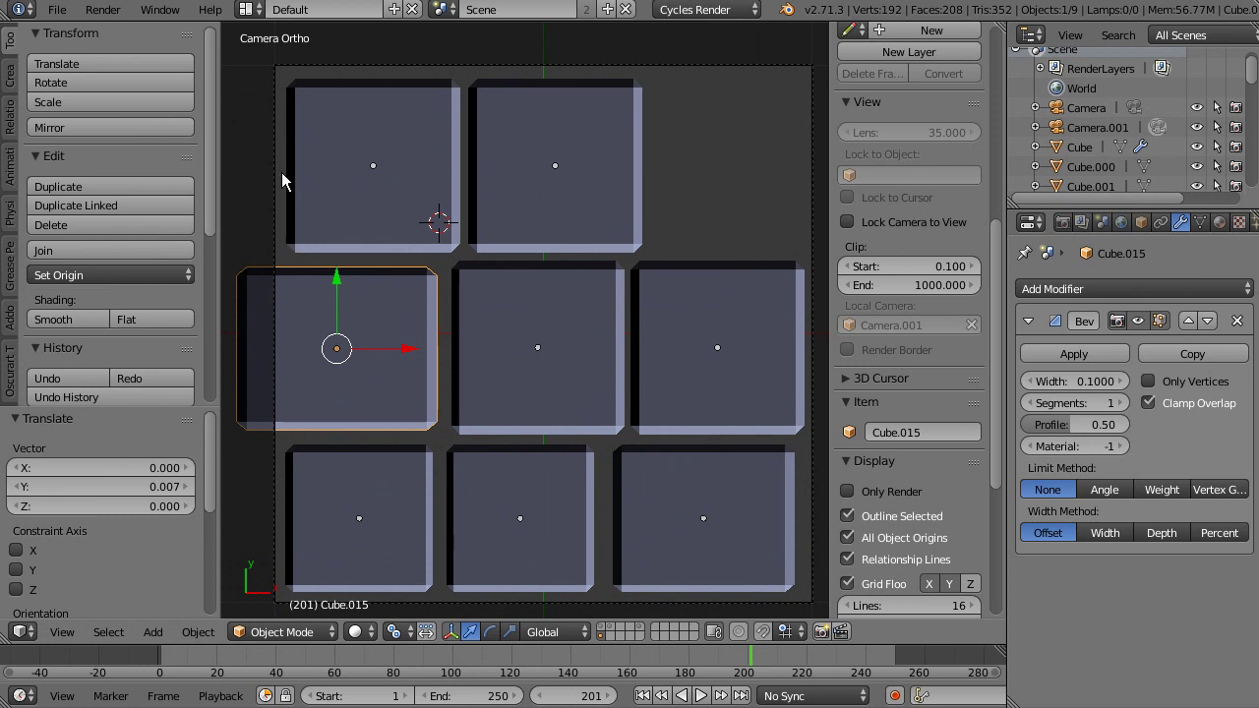
Hide the tool shelf and the properties sidebar to enlarge the 3D view
shift+middle_drag(534, 346, 502, 345)
ctrl+middle_drag(502, 345, 505, 416)
key(t)
key(n)
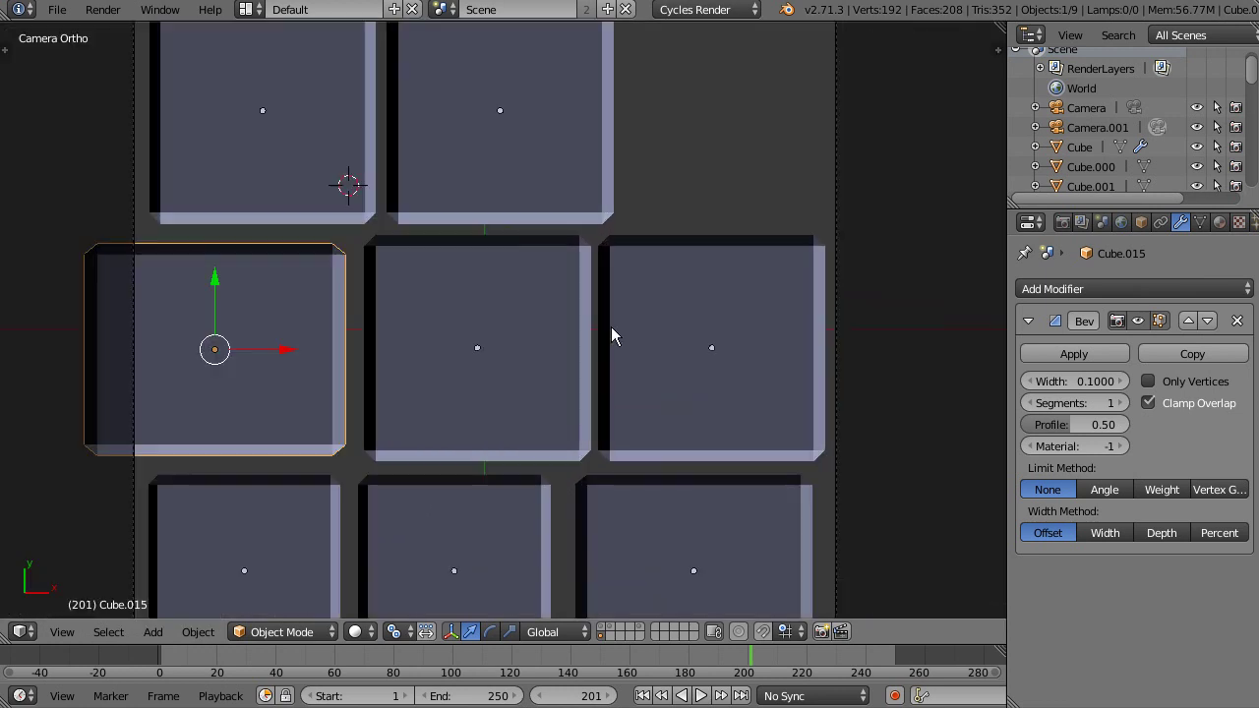
ctrl+middle_drag(547, 289, 527, 362)
shift+middle_drag(527, 362, 584, 328)
shift+middle_drag(584, 329, 559, 362)
Duplicate the top row's second cube along X and narrow the copy along X
right_click(569, 214)
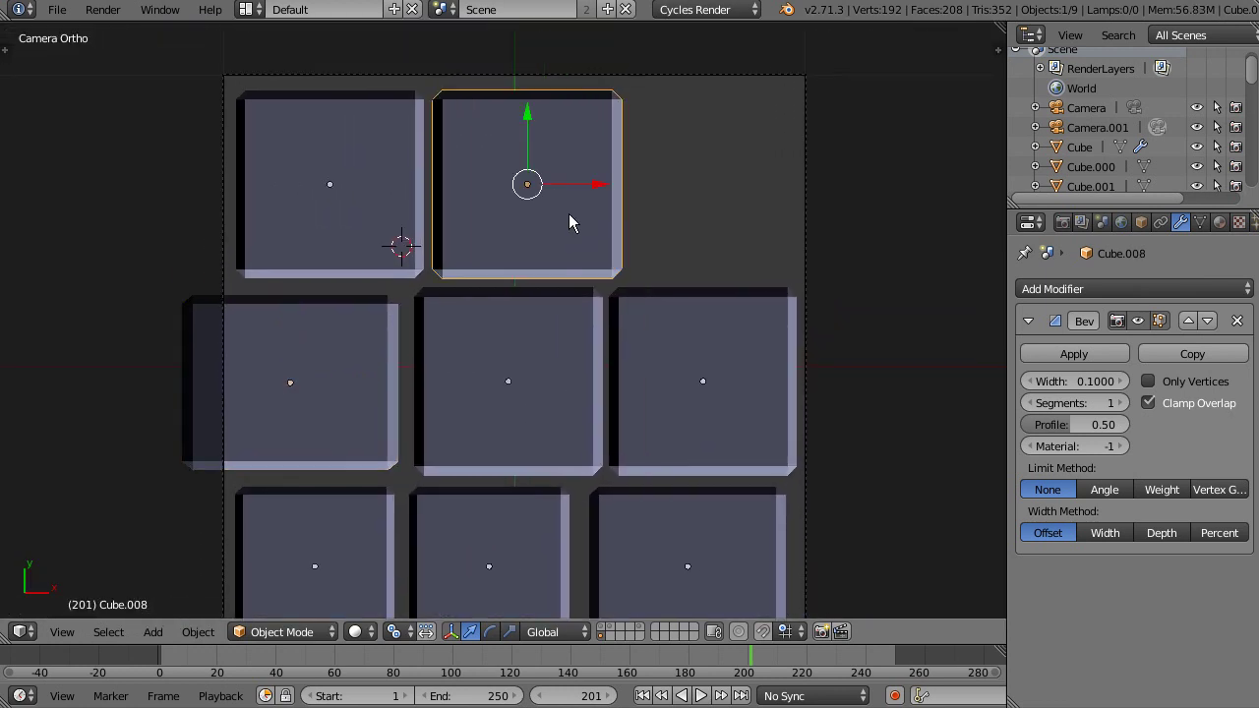
key(shift+d)
key(x)
click(773, 191)
key(s)
key(x)
click(767, 188)
Move the narrow cube along X to the top row's right end and duplicate it into the remaining gap
key(g)
key(x)
click(816, 190)
key(x)
key(shift+d)
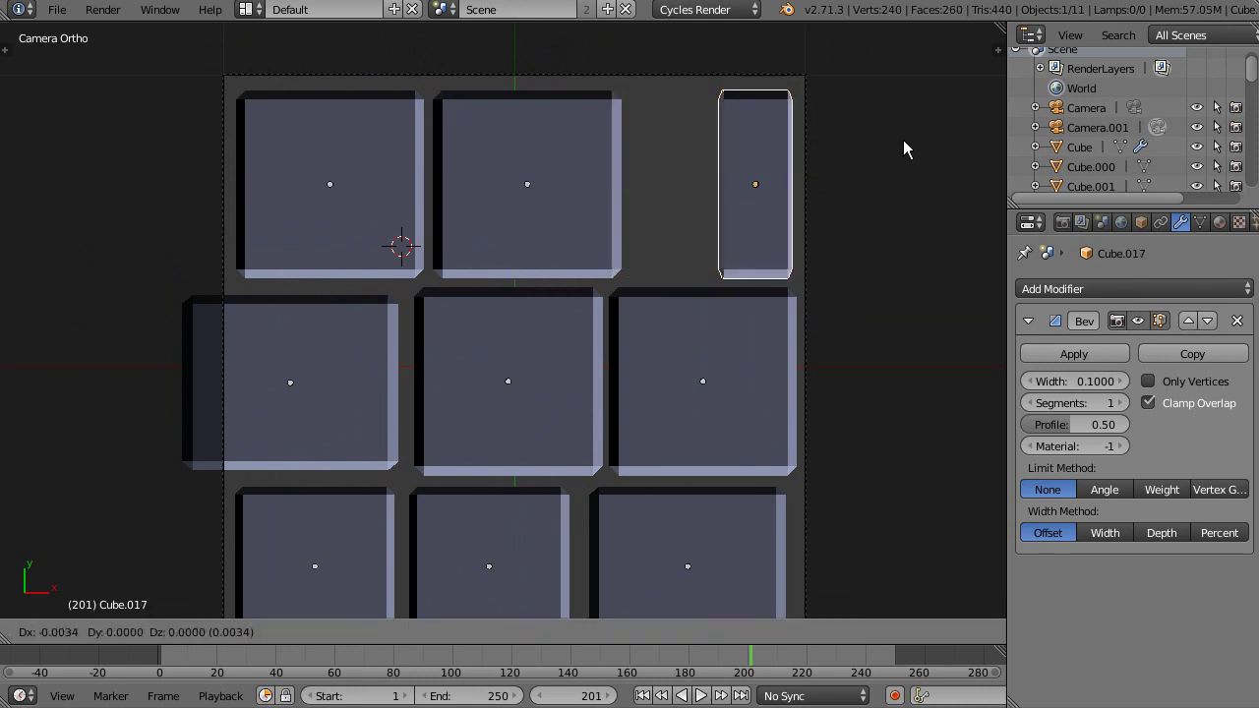
key(x)
click(813, 157)
Select the camera and set its orthographic scale to 4
scroll(637, 303, down, 3)
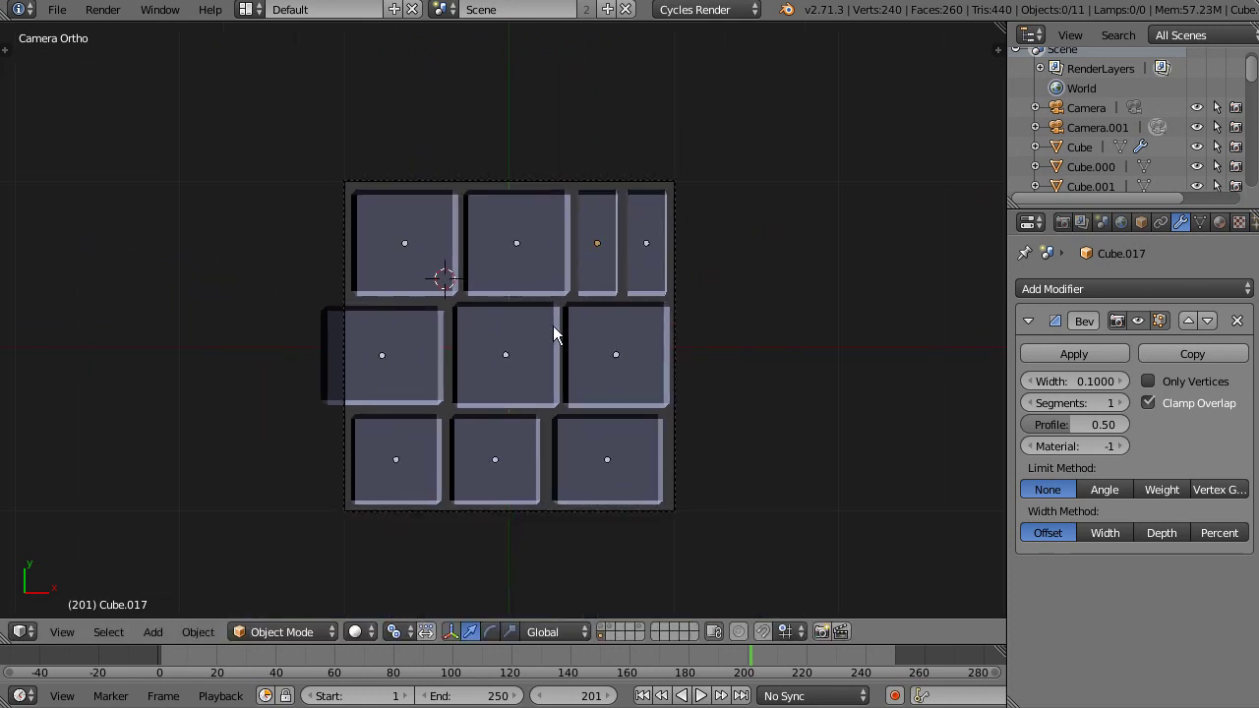
right_click(682, 375)
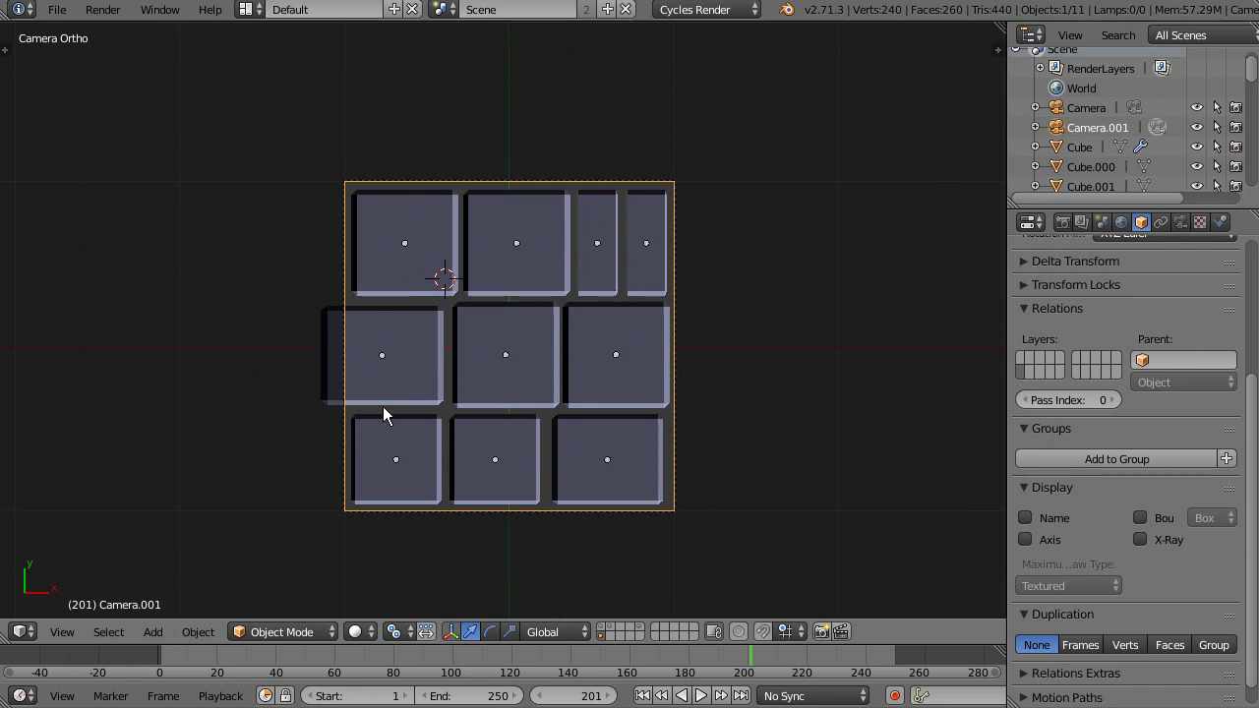
scroll(1163, 250, up, 5)
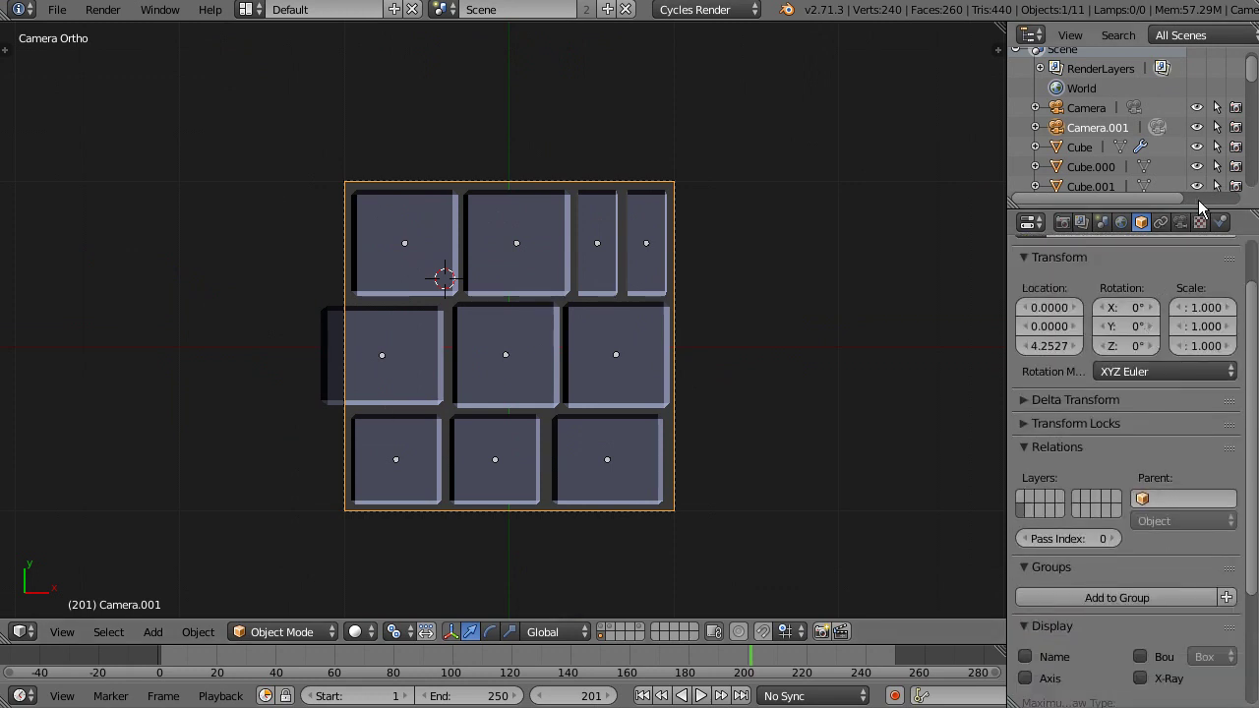
click(1181, 223)
click(1138, 370)
text(4)
key(Return)
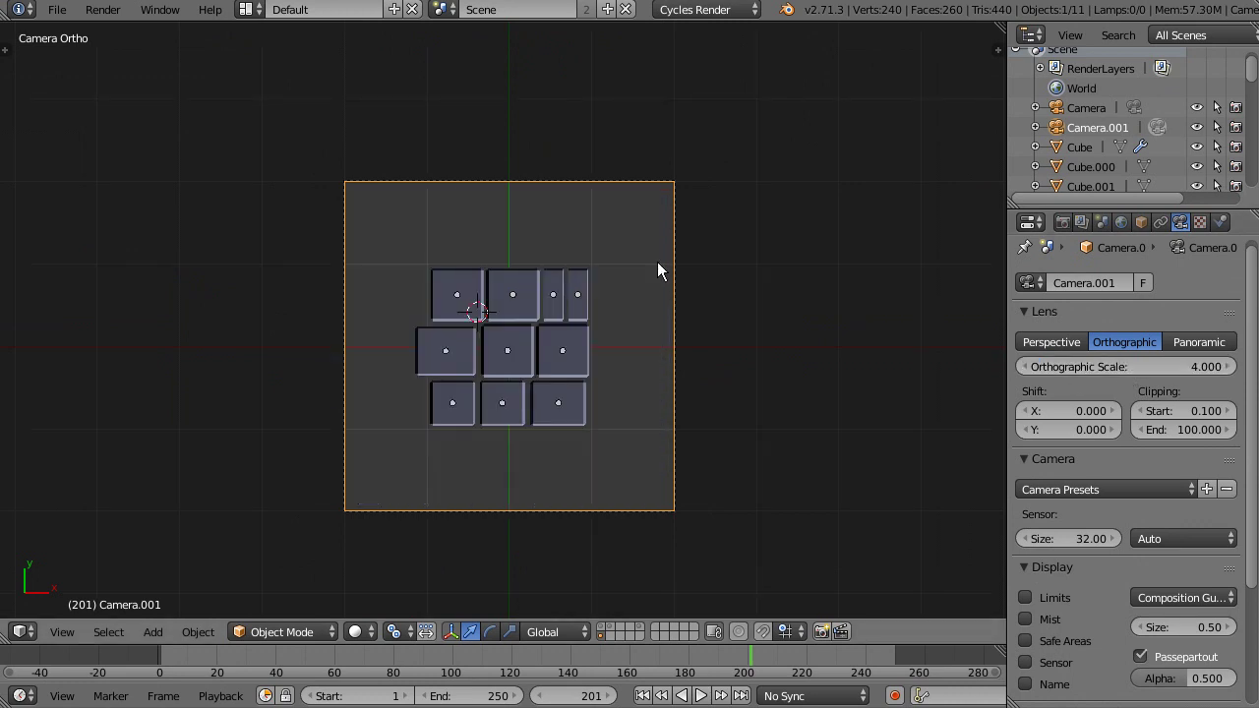
Select all ten stone-block cubes and put them into a new group
scroll(572, 399, up, 2)
scroll(577, 366, up, 1)
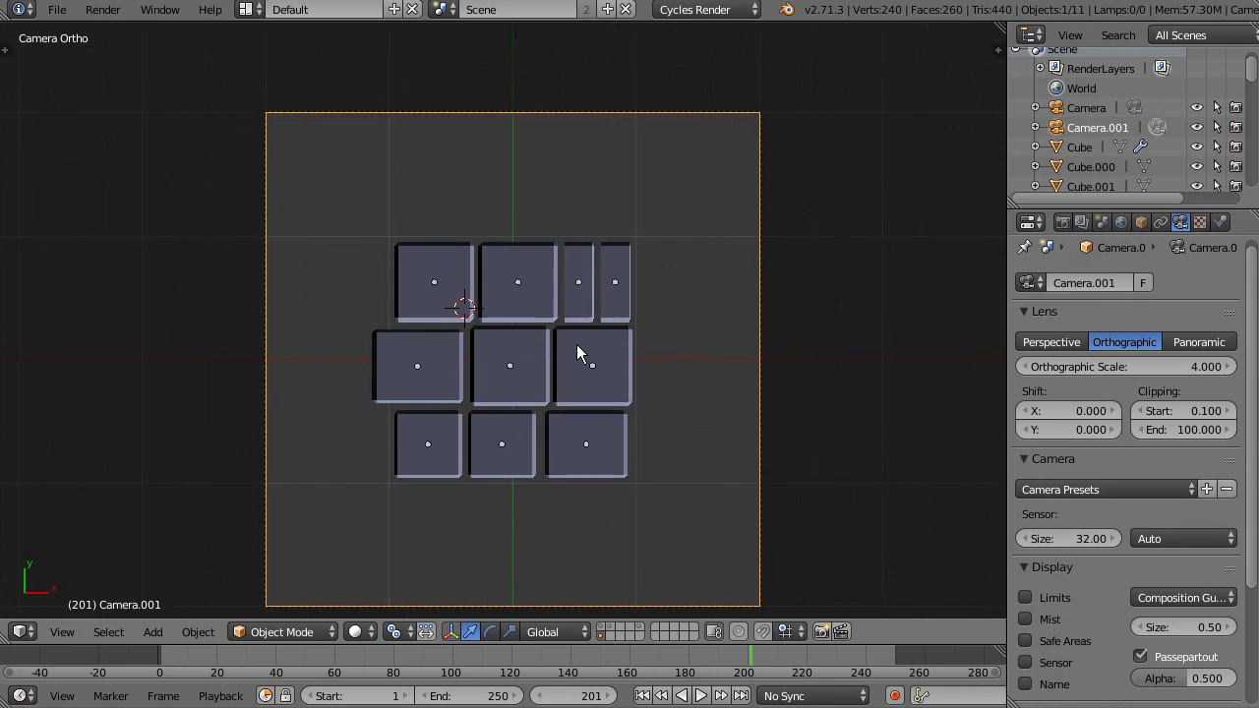
scroll(462, 369, up, 1)
right_click(428, 285)
shift+right_click(413, 389)
shift+right_click(418, 442)
shift+right_click(496, 452)
shift+right_click(581, 448)
shift+right_click(590, 383)
shift+right_click(536, 383)
shift+right_click(546, 295)
shift+right_click(586, 290)
shift+right_click(612, 317)
key(ctrl+g)
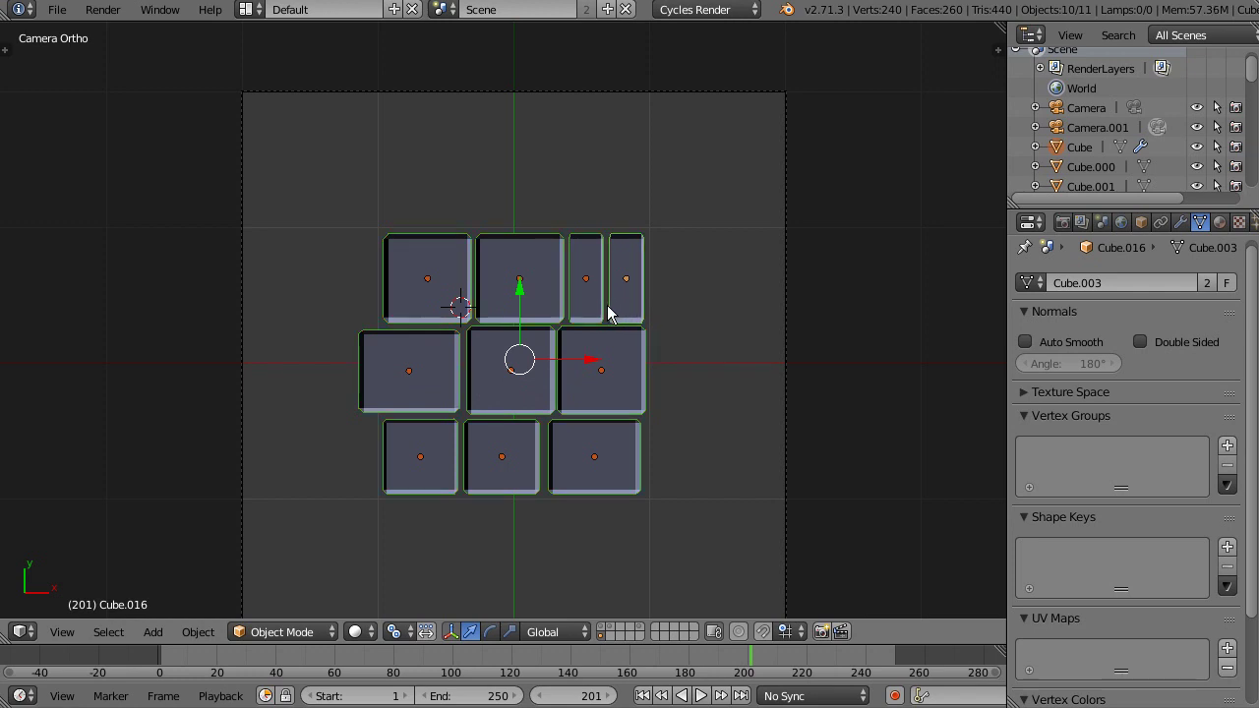
Rename the cubes' group as bricks in the object properties
click(1141, 223)
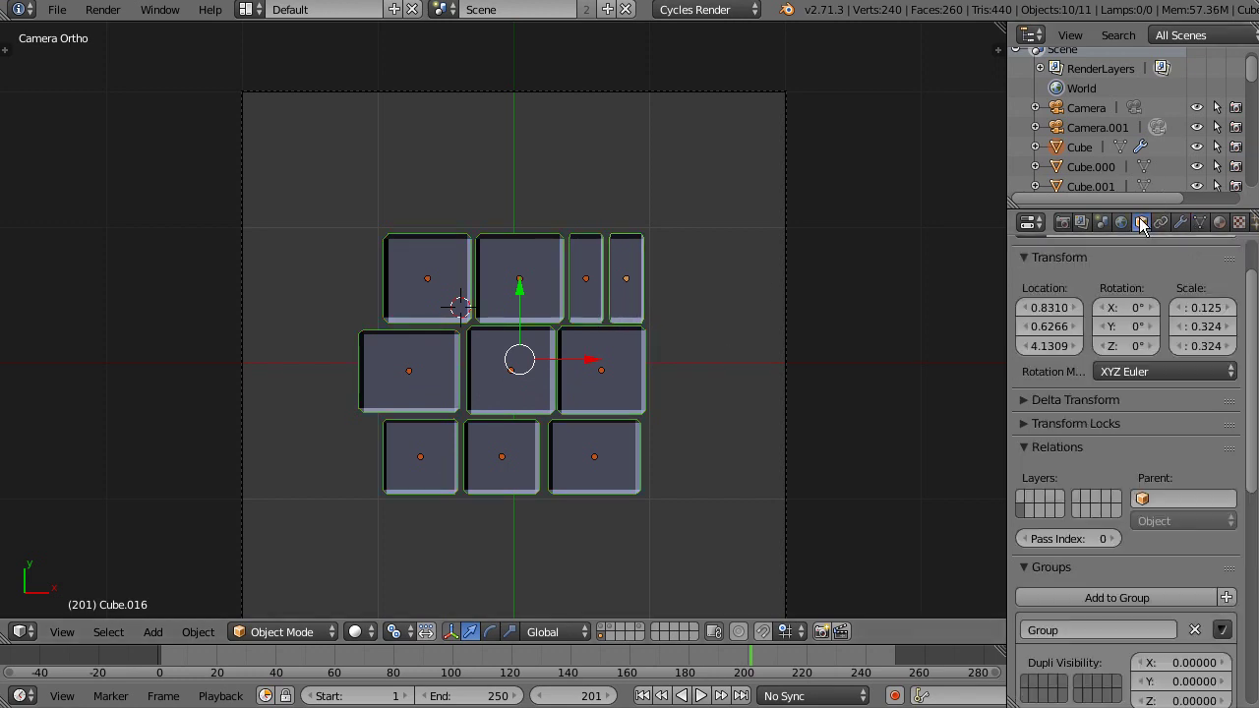
scroll(1067, 353, down, 5)
click(1088, 394)
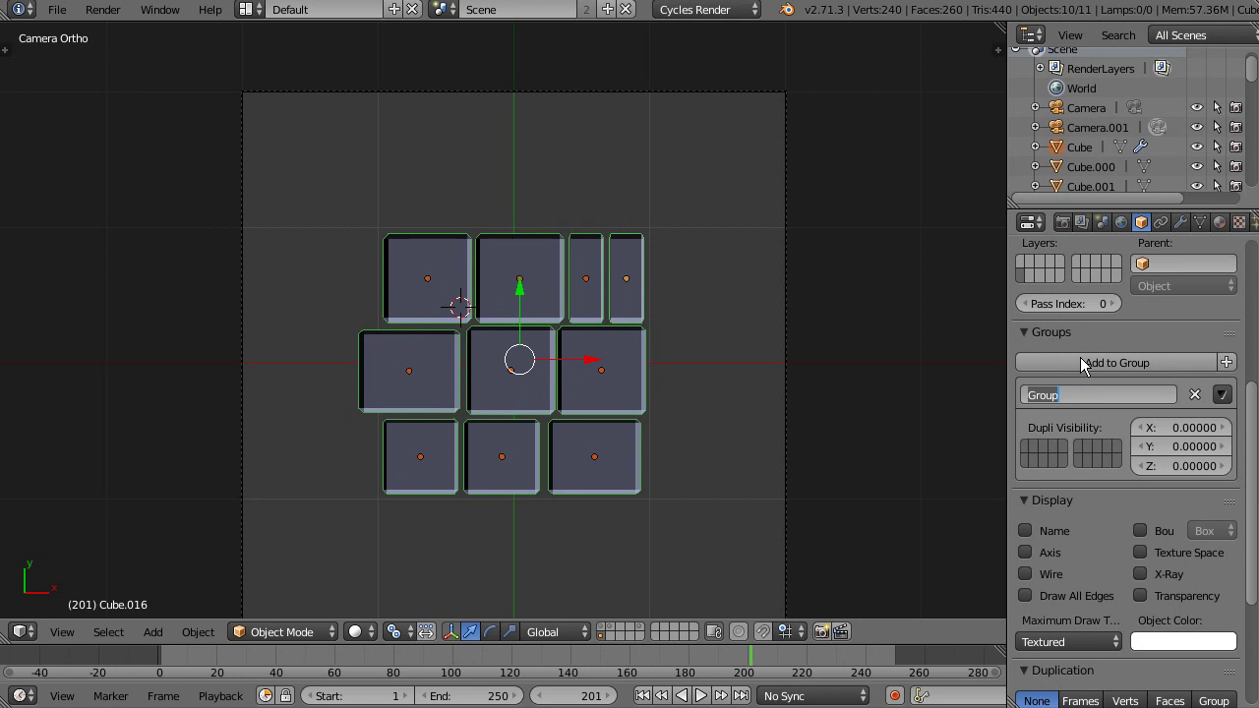
text(bricks)
key(Return)
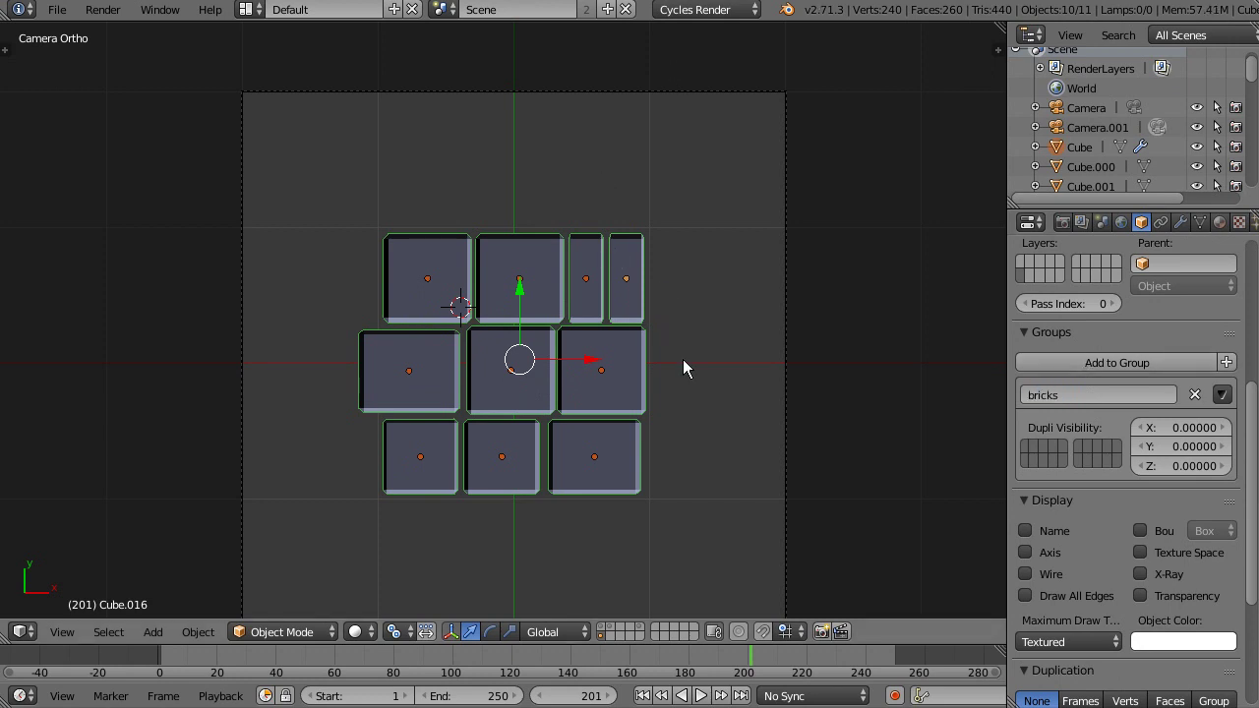
Snap the 3D cursor to the scene's center and add a group instance of bricks there
shift+middle_drag(690, 376, 633, 263)
key(shift+s)
click(632, 271)
shift+middle_drag(561, 299, 571, 346)
key(shift+a)
mouse_move(571, 630)
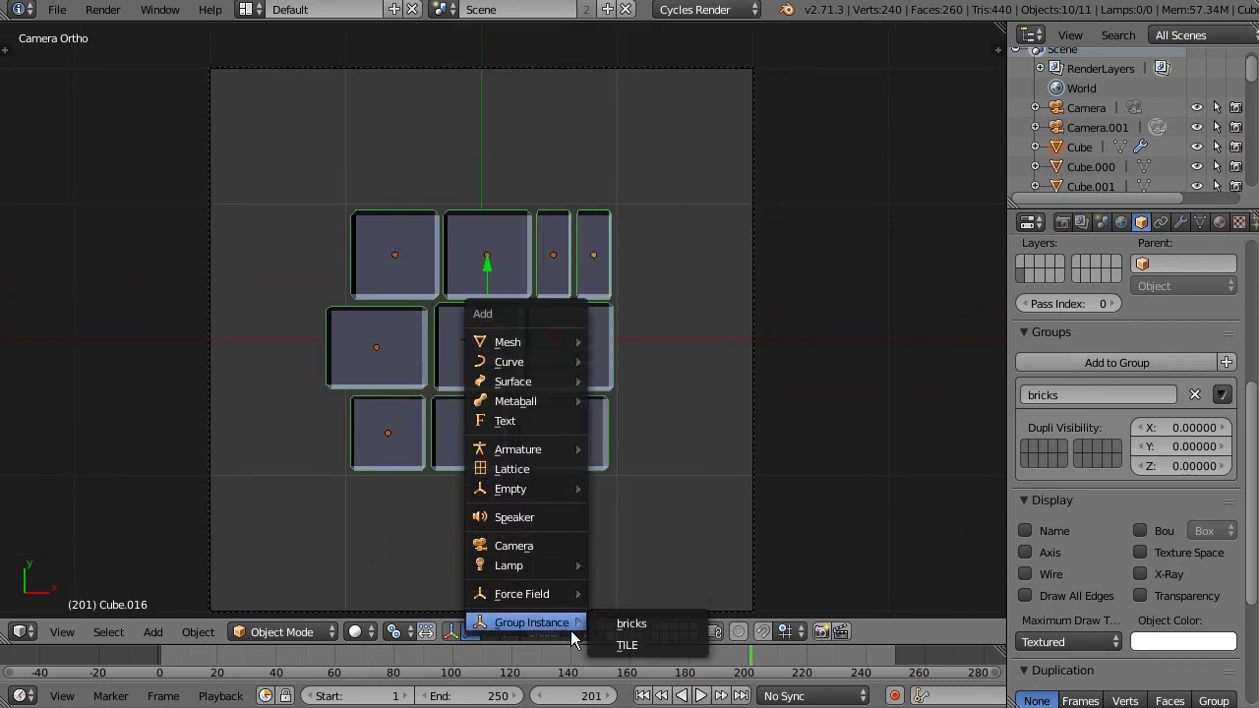
click(653, 624)
Move the bricks instance along X until its origin lies on the camera frame's right edge
shift+middle_drag(588, 408, 456, 350)
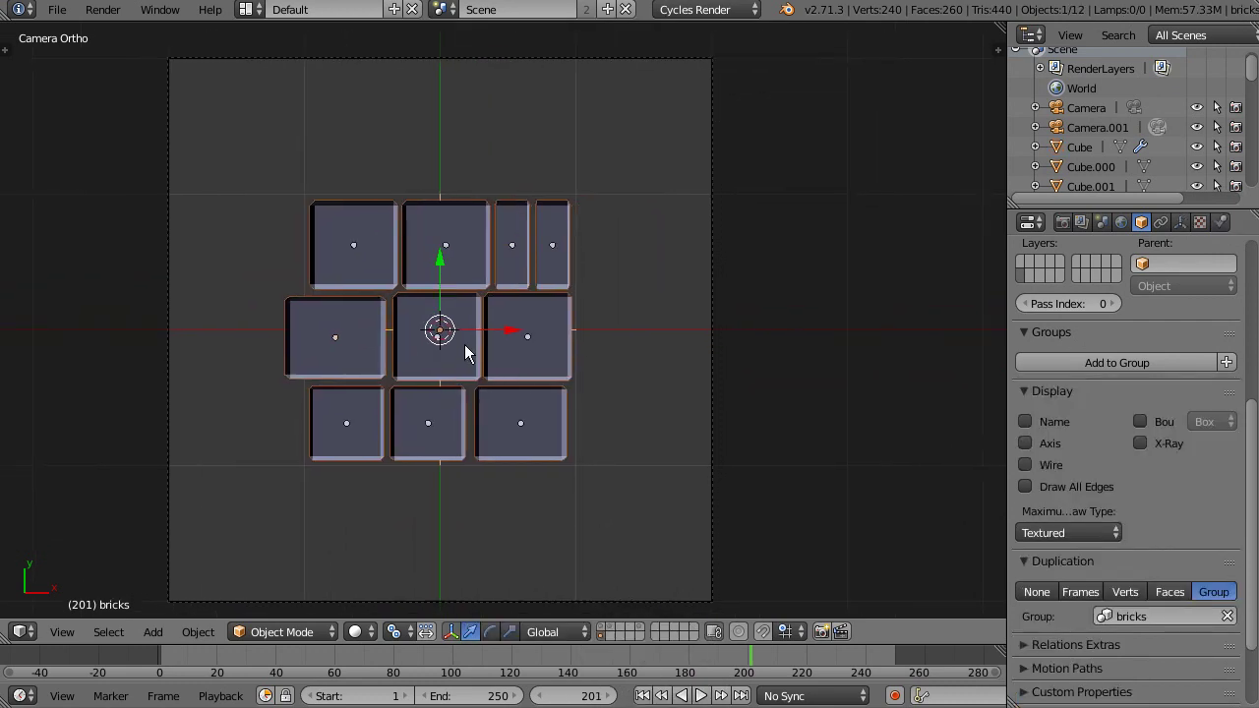
key(shift+d)
key(x)
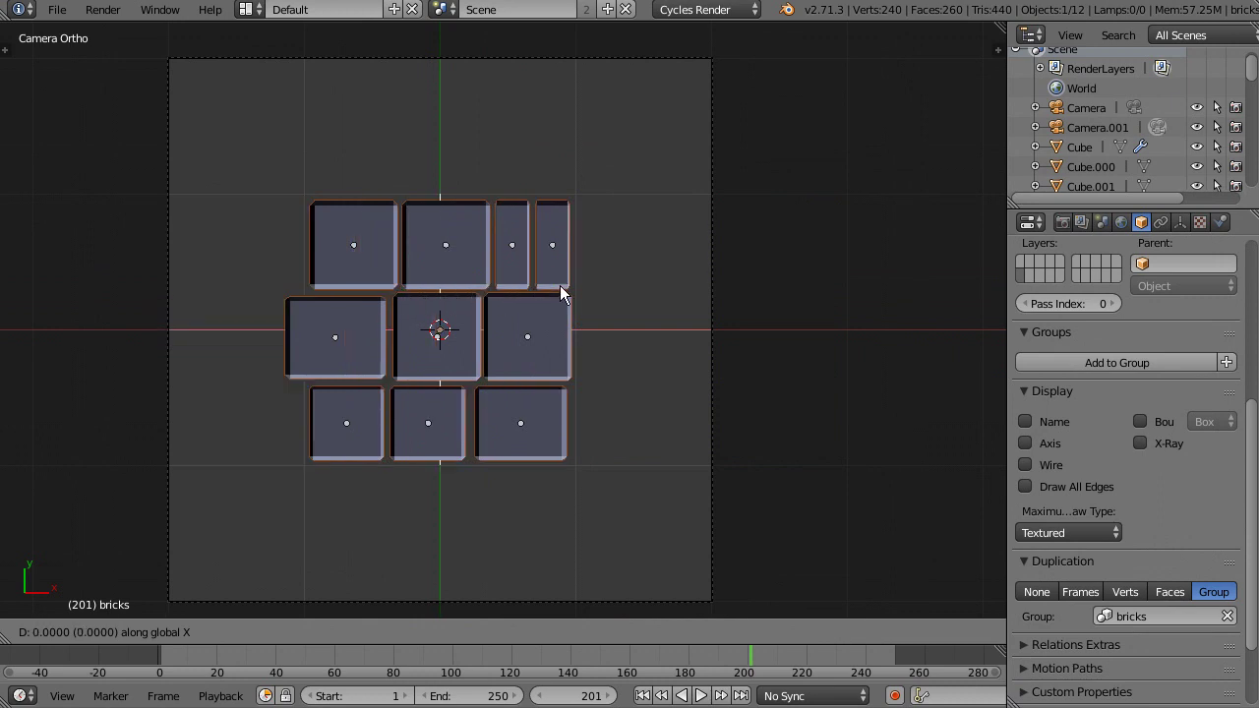
click(754, 267)
Duplicate the bricks instance 2 units up along Y, and duplicate that copy along Y down to the frame's lower right corner
shift+middle_drag(654, 289, 714, 347)
scroll(700, 346, down, 1)
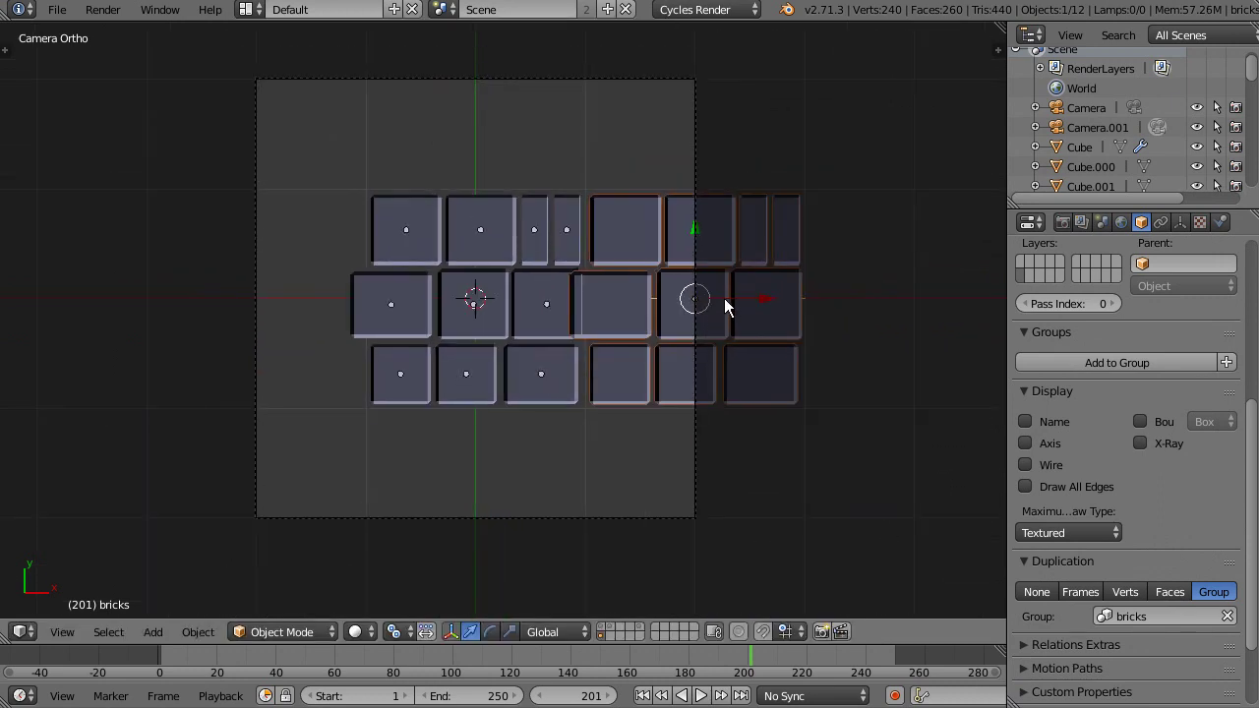
key(shift+d)
key(y)
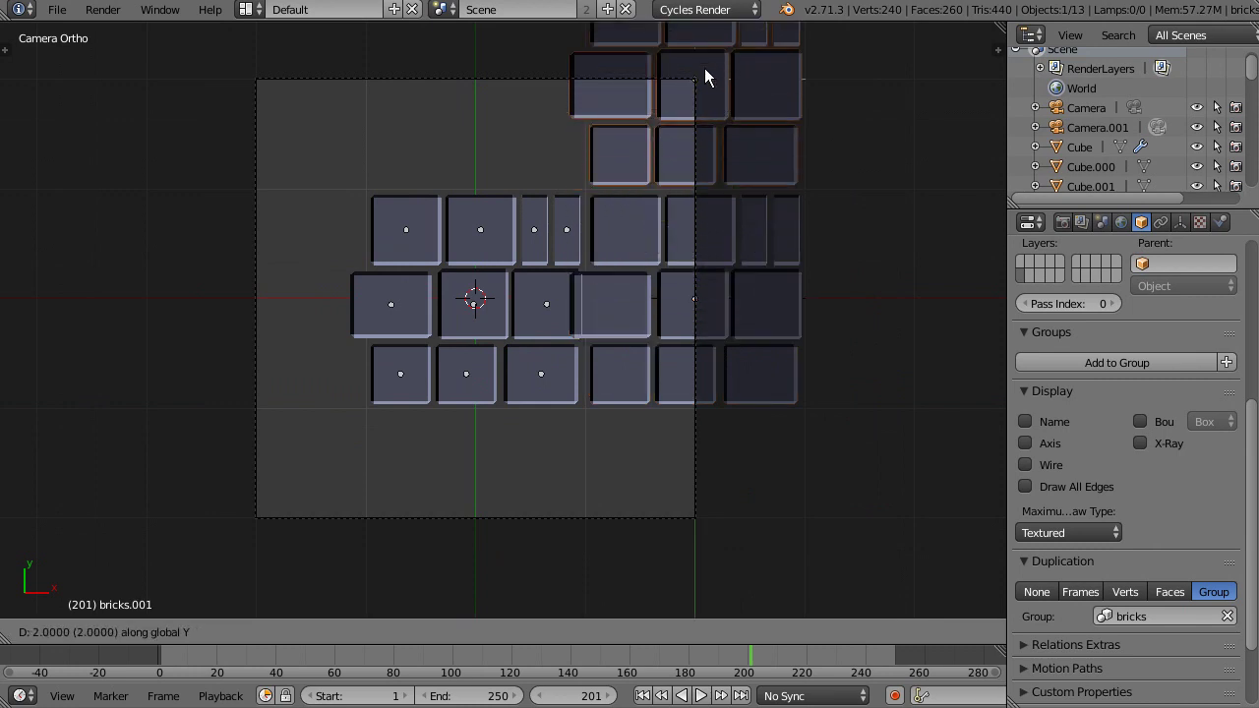
click(702, 57)
key(shift+d)
key(y)
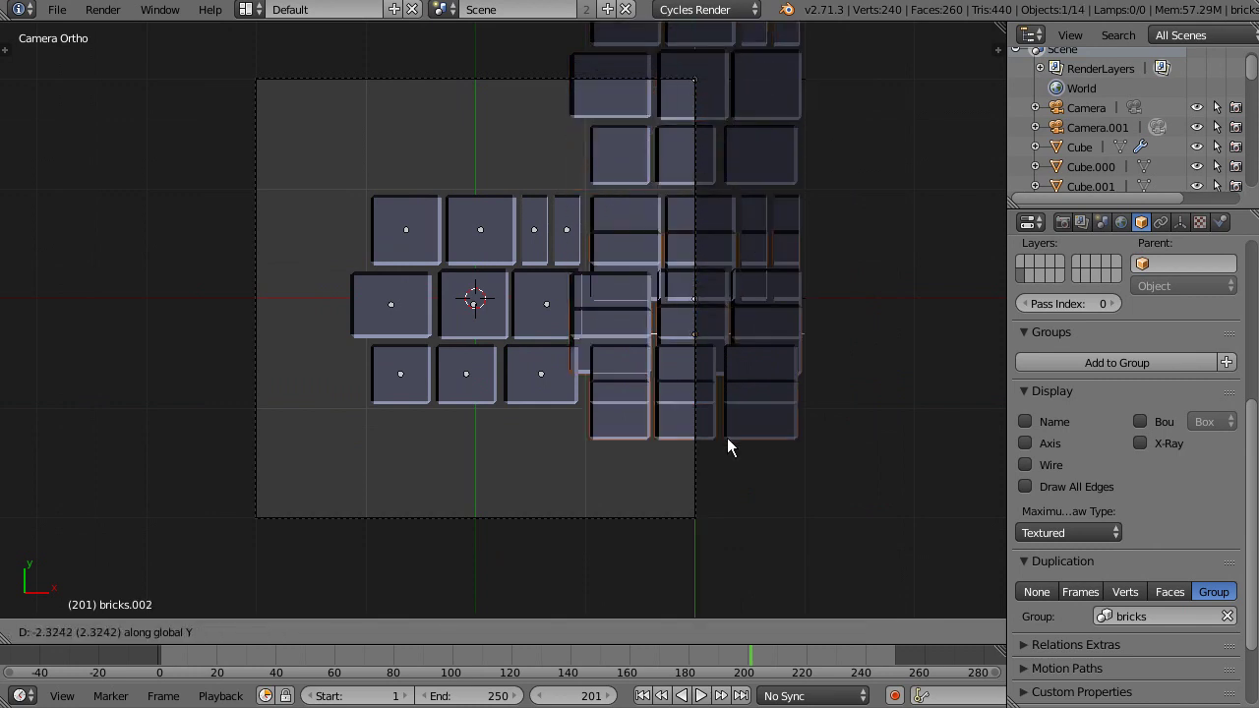
click(738, 577)
Select all three right-side bricks instances and duplicate them along X to the camera frame's left edge
shift+right_click(719, 337)
shift+right_click(744, 119)
key(shift+d)
key(x)
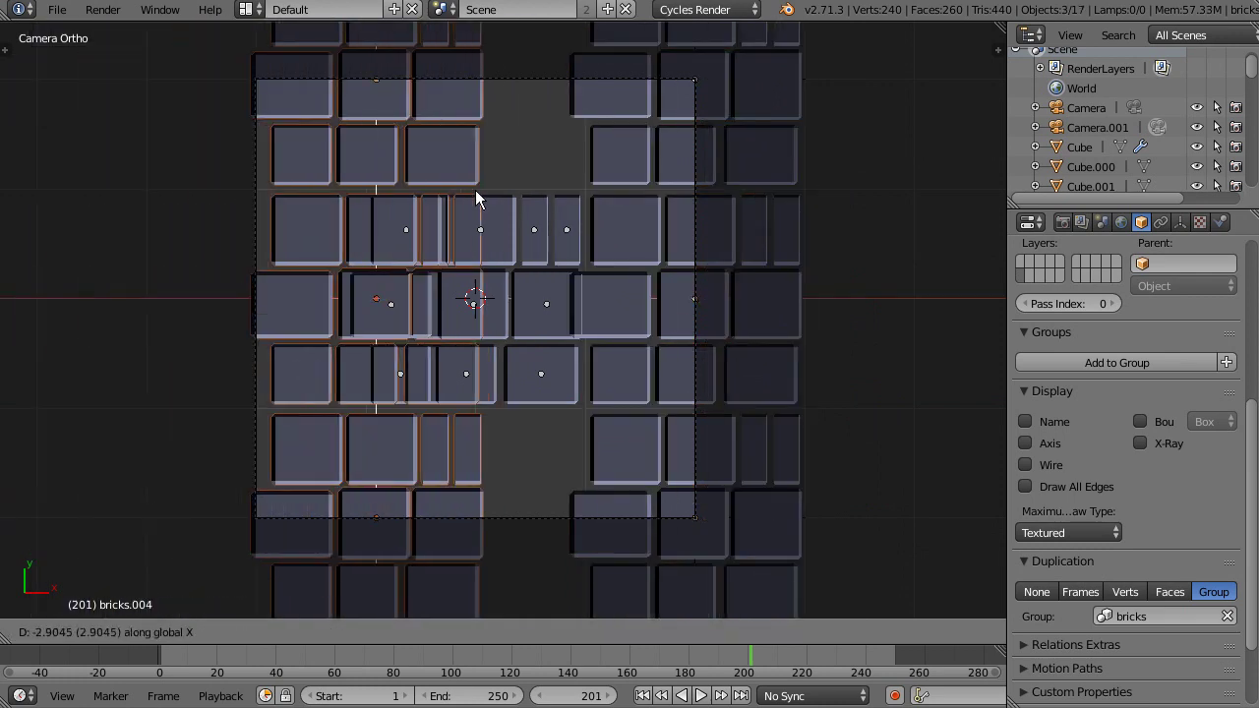
click(309, 231)
Duplicate the lower left bricks instance along X into the gap at the middle of the frame's bottom edge
shift+middle_drag(310, 223, 347, 24)
right_click(382, 344)
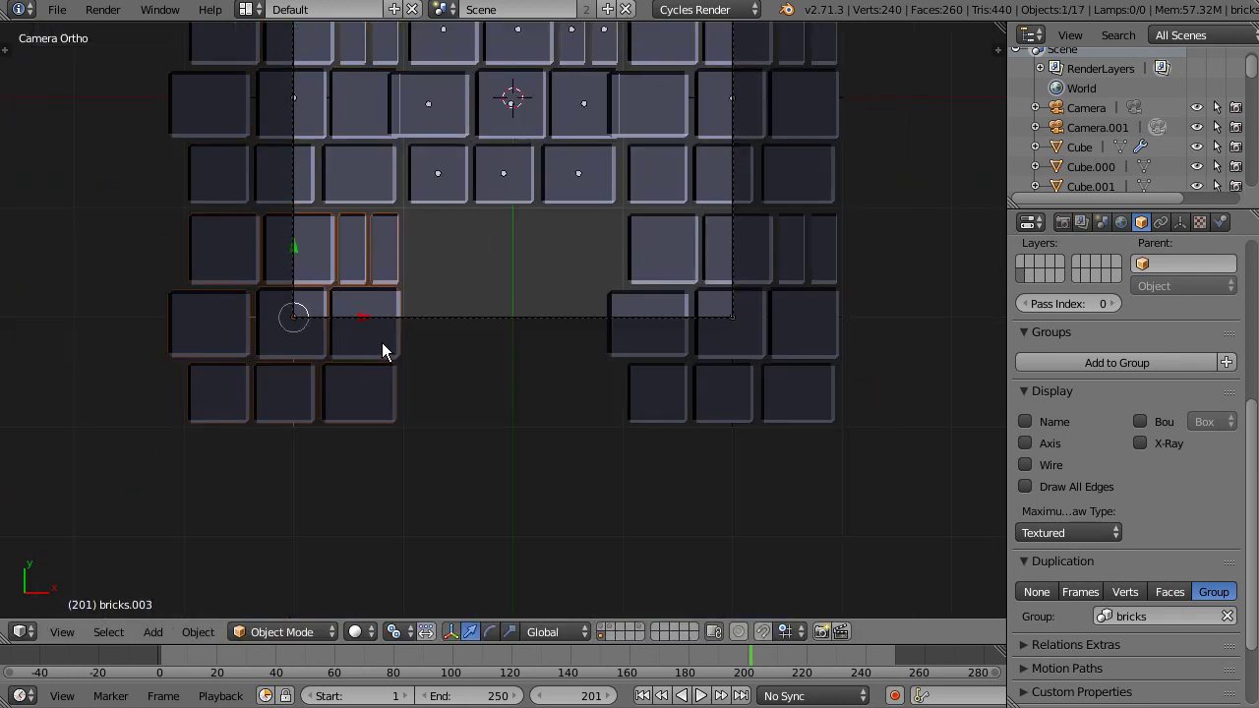
key(shift+d)
key(x)
ctrl+click(595, 311)
Duplicate the upper right bricks instance -2 units along X into the gap in the middle of the frame's top edge
shift+middle_drag(581, 148, 603, 459)
right_click(718, 186)
key(shift+d)
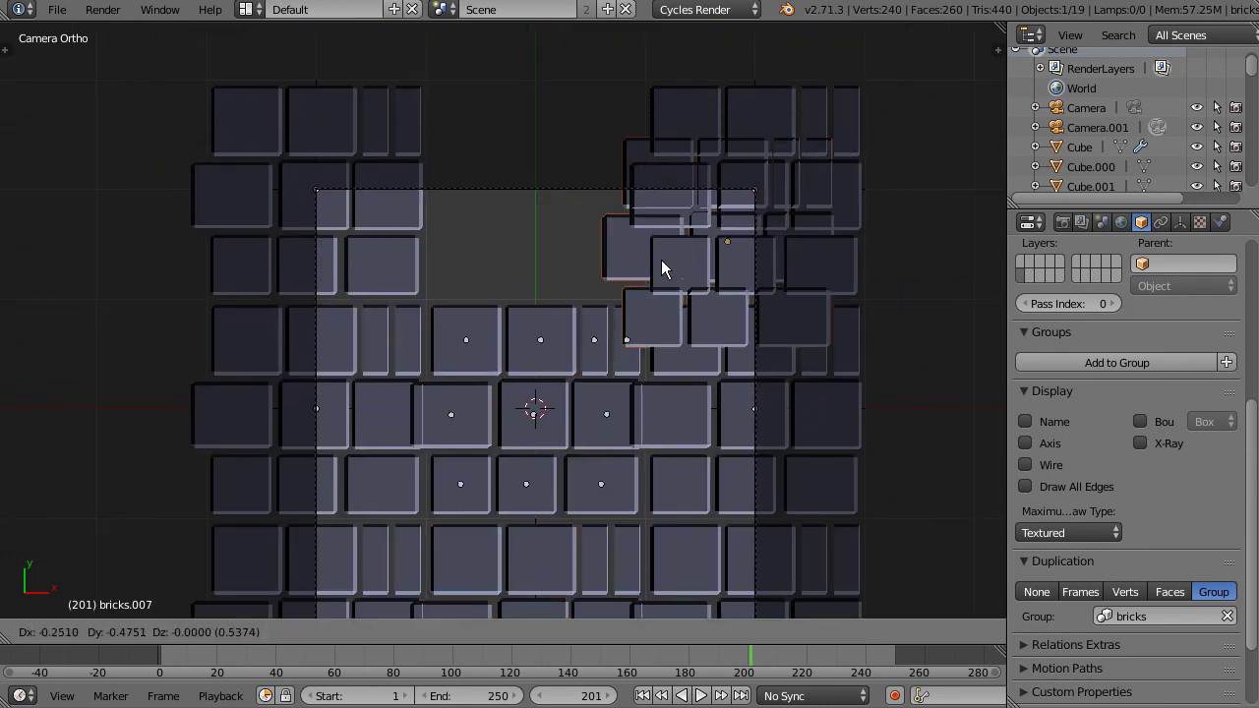
key(x)
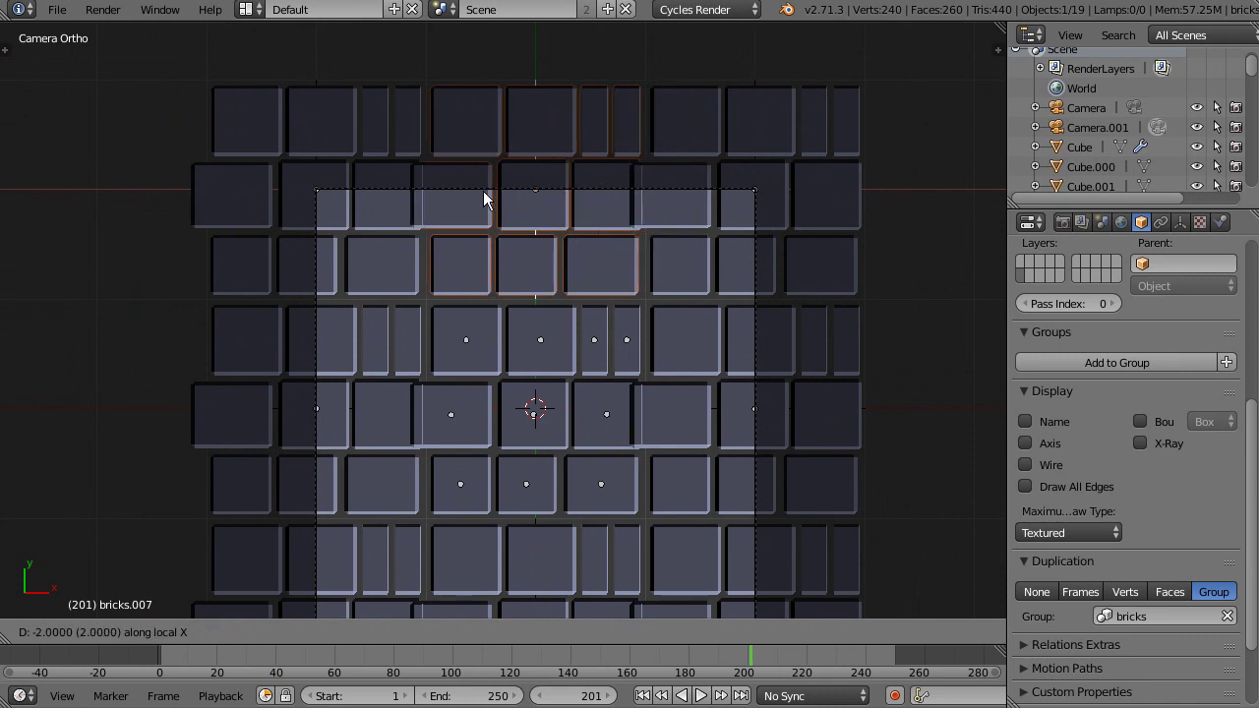
ctrl+click(483, 194)
Examine how the repeated brick pattern fits together along the camera frame's edges and corners
ctrl+middle_drag(476, 317, 468, 339)
shift+middle_drag(467, 395, 504, 443)
ctrl+middle_drag(432, 362, 409, 311)
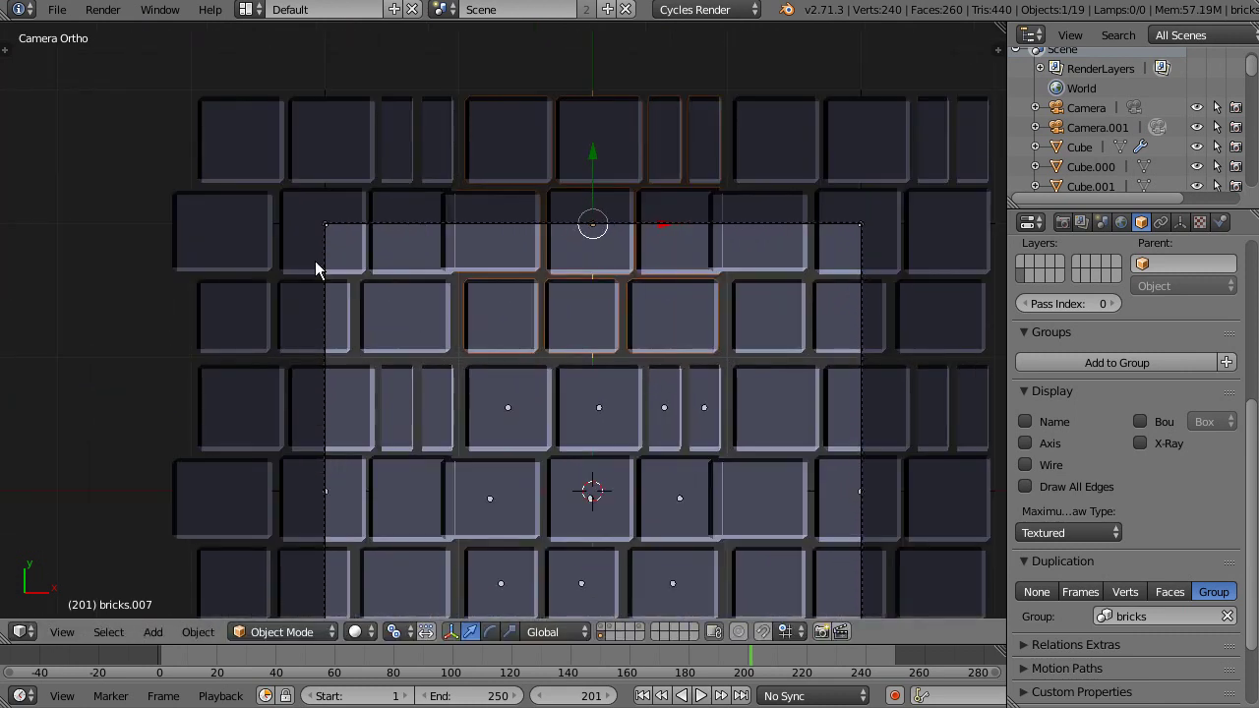
shift+middle_drag(576, 225, 486, 233)
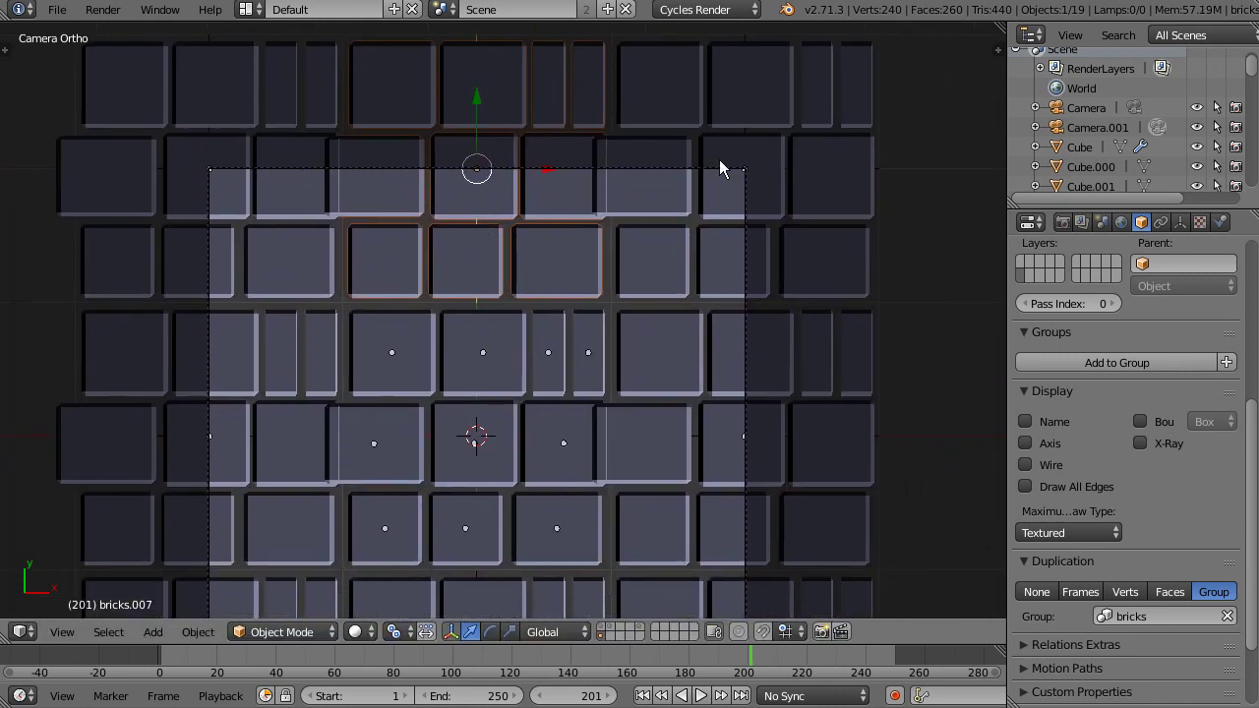
shift+middle_drag(752, 332, 718, 85)
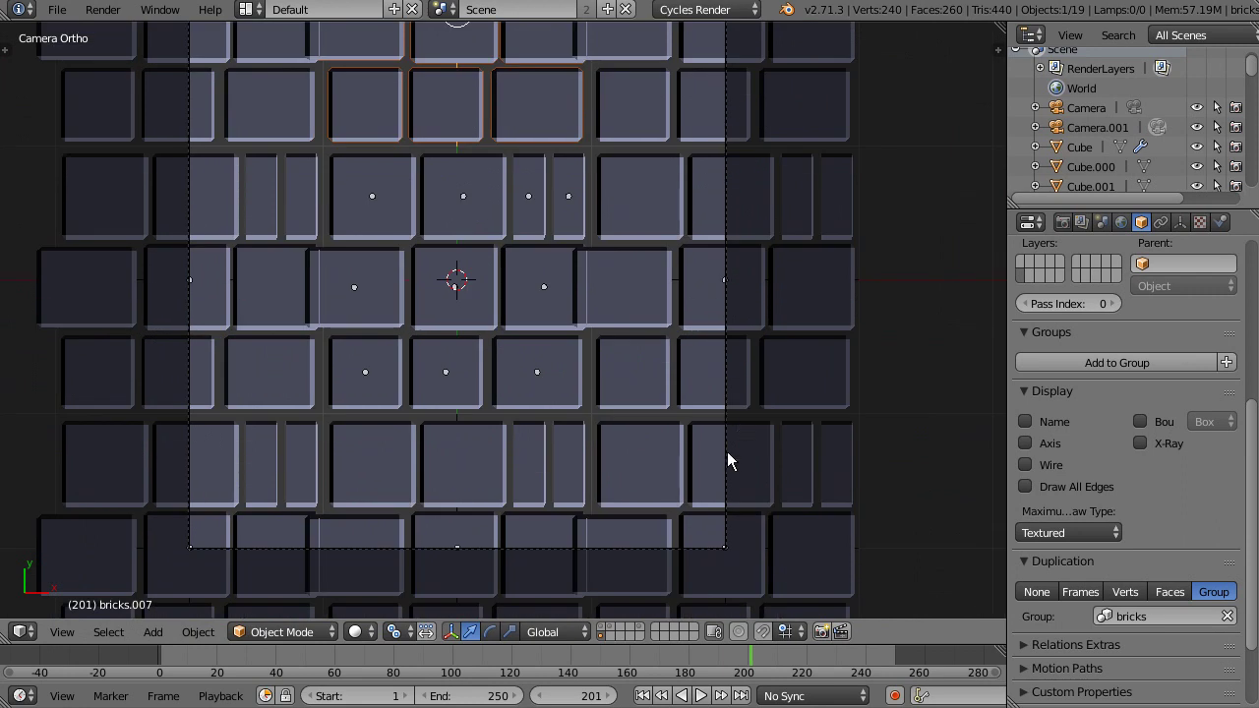
shift+middle_drag(736, 417, 732, 309)
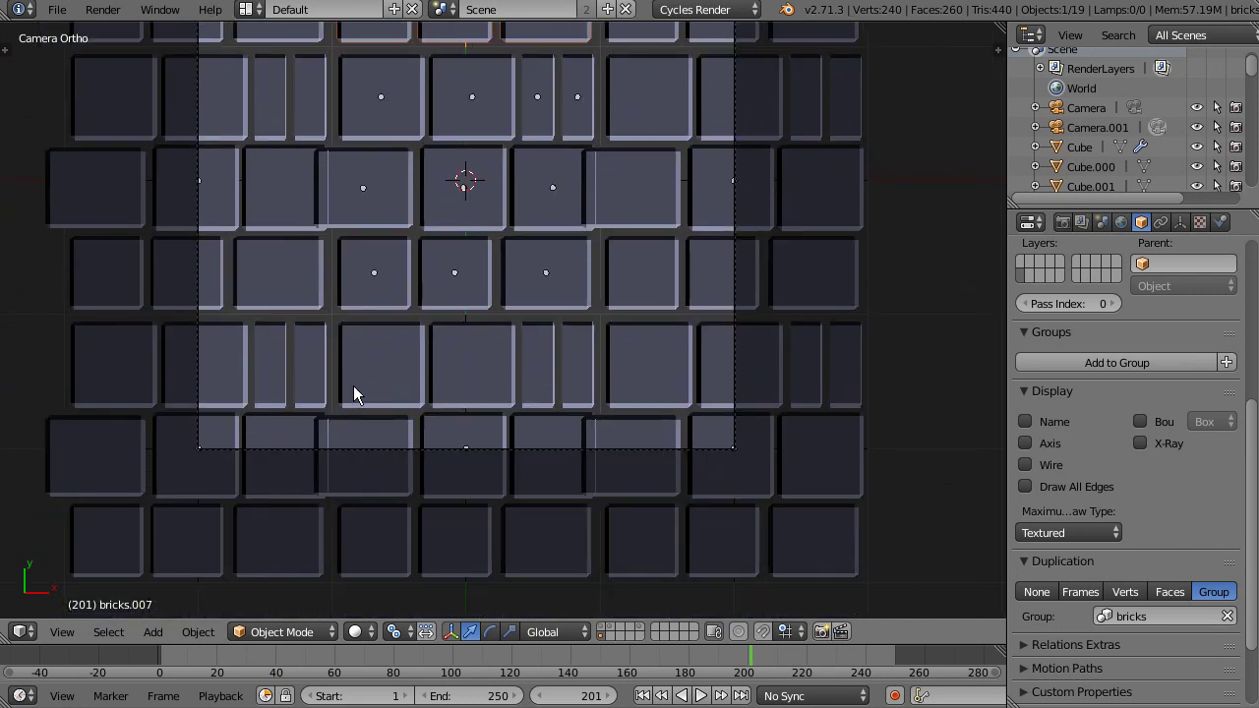
shift+middle_drag(401, 257, 428, 452)
scroll(479, 392, down, 1)
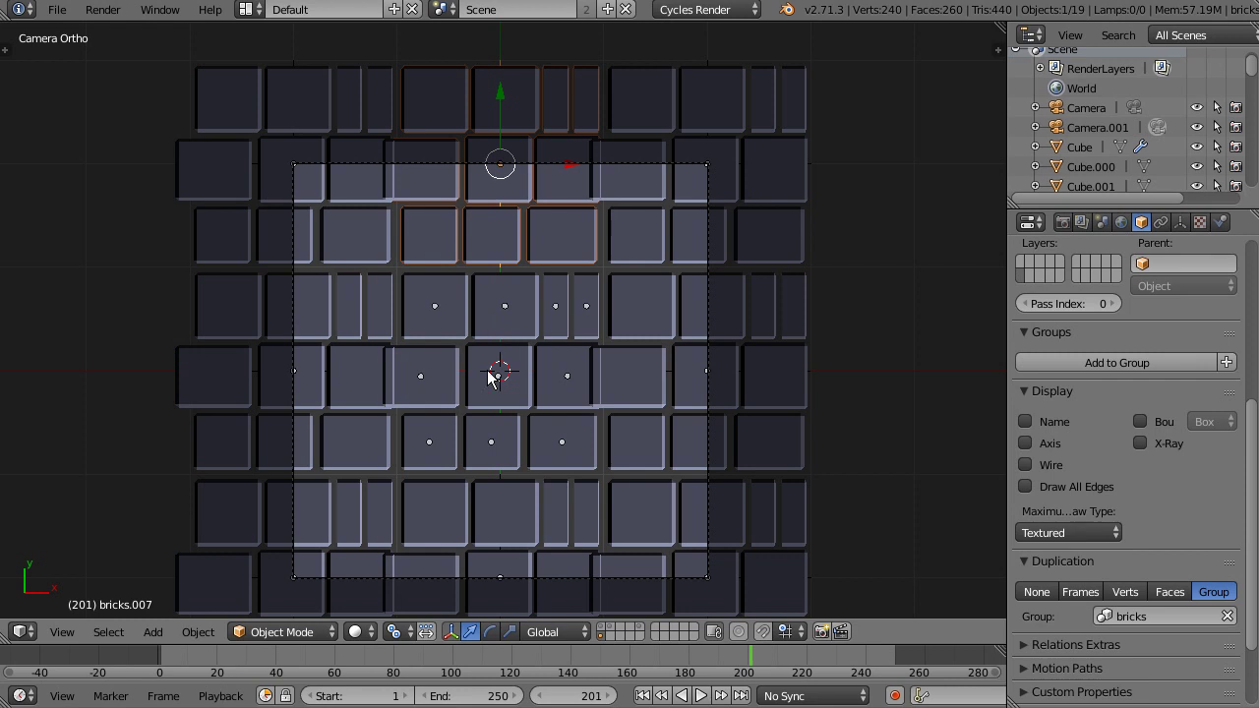
scroll(492, 379, up, 2)
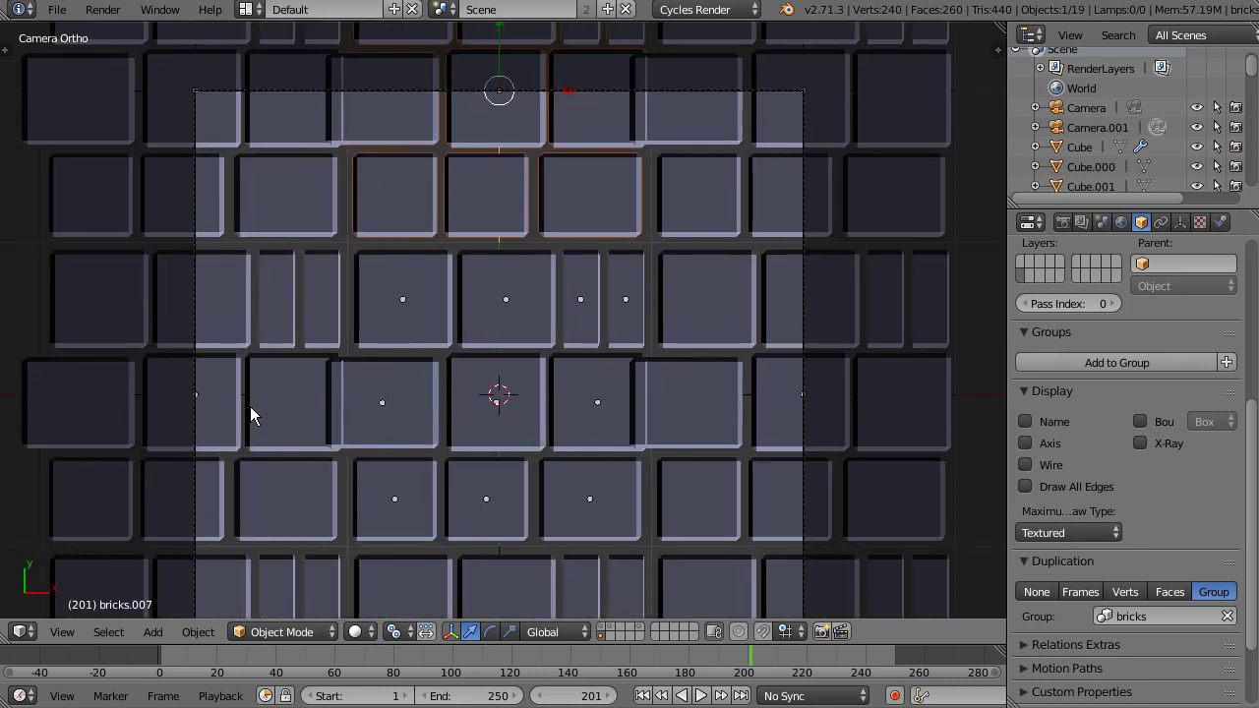
Select the eight bricks instances surrounding the original cubes to highlight the tile borders
right_click(251, 408)
shift+right_click(290, 216)
shift+right_click(540, 170)
shift+right_click(689, 192)
shift+right_click(802, 368)
shift+middle_drag(732, 472, 732, 219)
shift+right_click(668, 381)
shift+right_click(500, 395)
shift+right_click(331, 399)
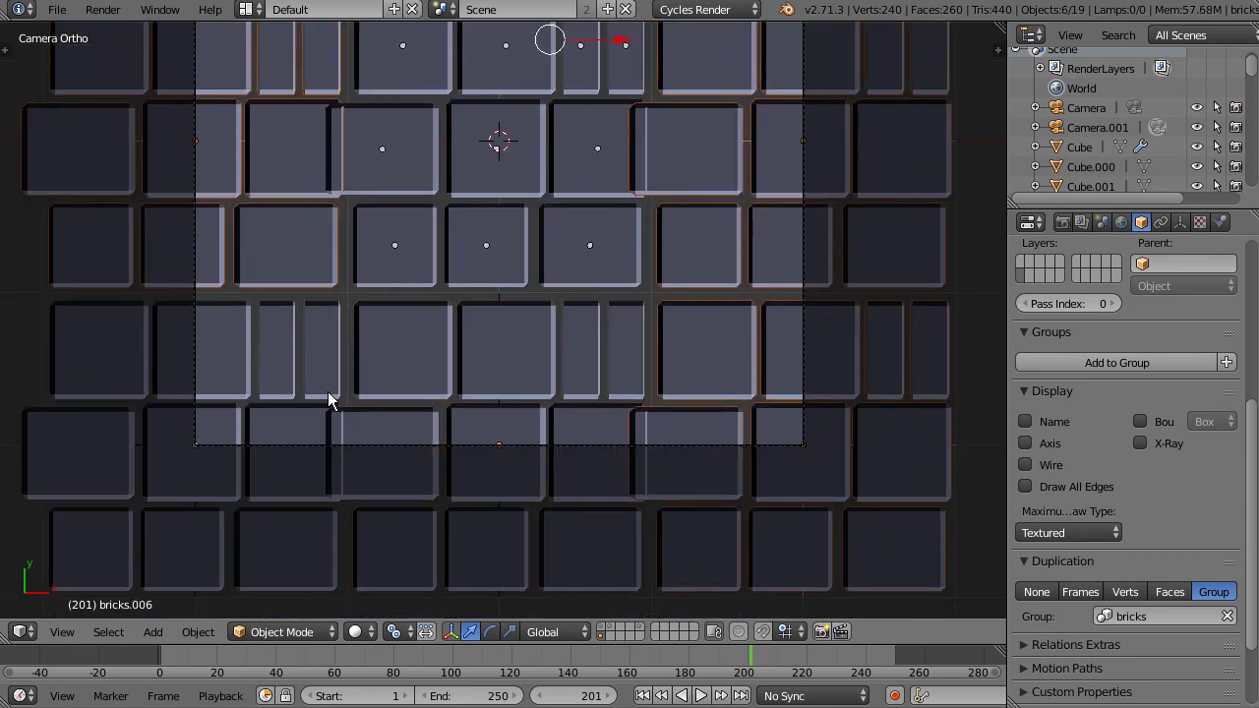
shift+right_click(298, 374)
shift+right_click(411, 391)
Show the scene in wireframe outside the camera view and select all ten original cubes by matching object type
shift+middle_drag(420, 304, 458, 458)
scroll(456, 455, up, 1)
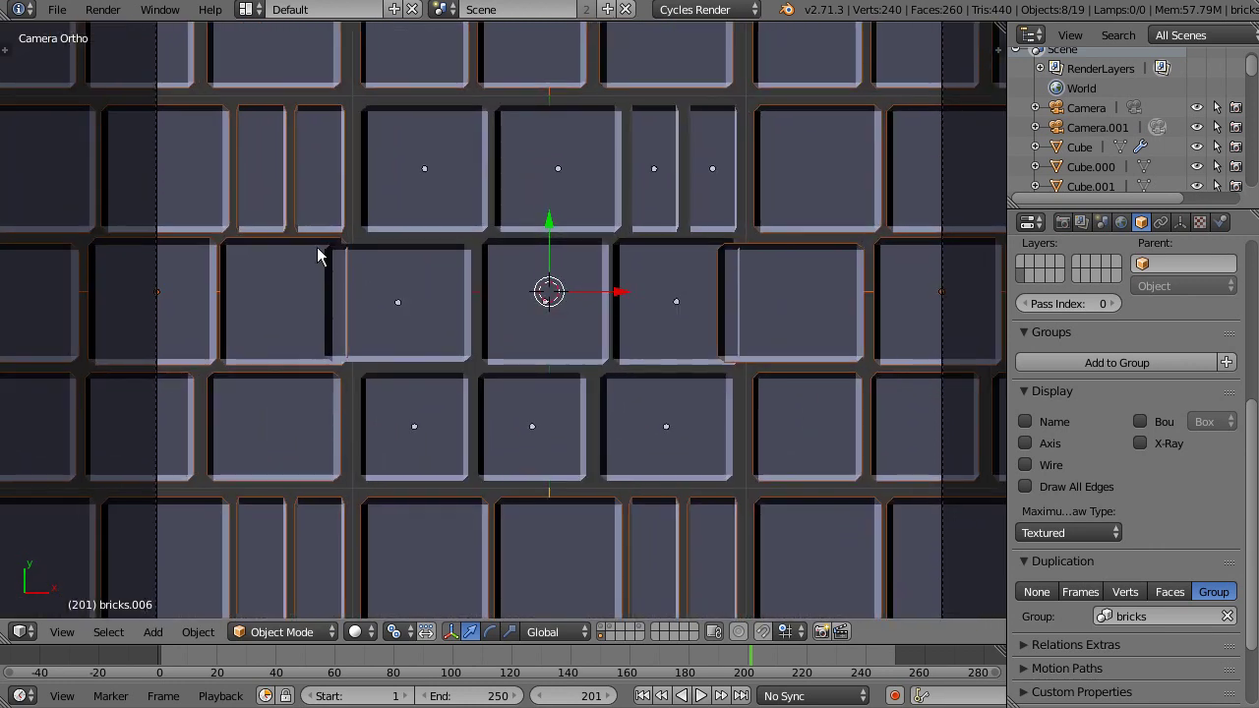
mouse_move(382, 301)
middle_down()
mouse_move(536, 325)
mouse_move(534, 339)
mouse_move(463, 309)
mouse_move(515, 413)
mouse_move(600, 258)
mouse_move(496, 459)
mouse_move(598, 288)
mouse_move(584, 348)
mouse_move(581, 295)
mouse_move(561, 357)
mouse_move(542, 364)
mouse_move(556, 405)
middle_up()
key(KP_0)
scroll(598, 249, down, 7)
key(ctrl+KP_3)
key(z)
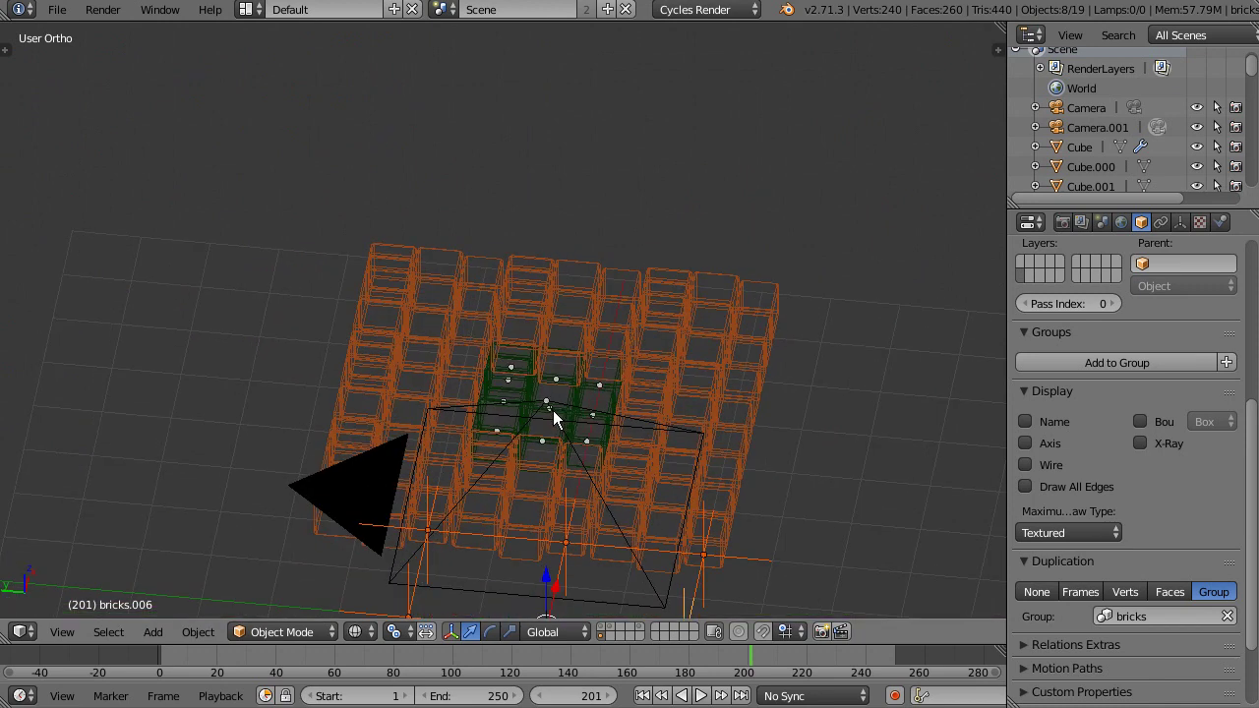
right_click(562, 418)
right_click(561, 416)
key(shift+g)
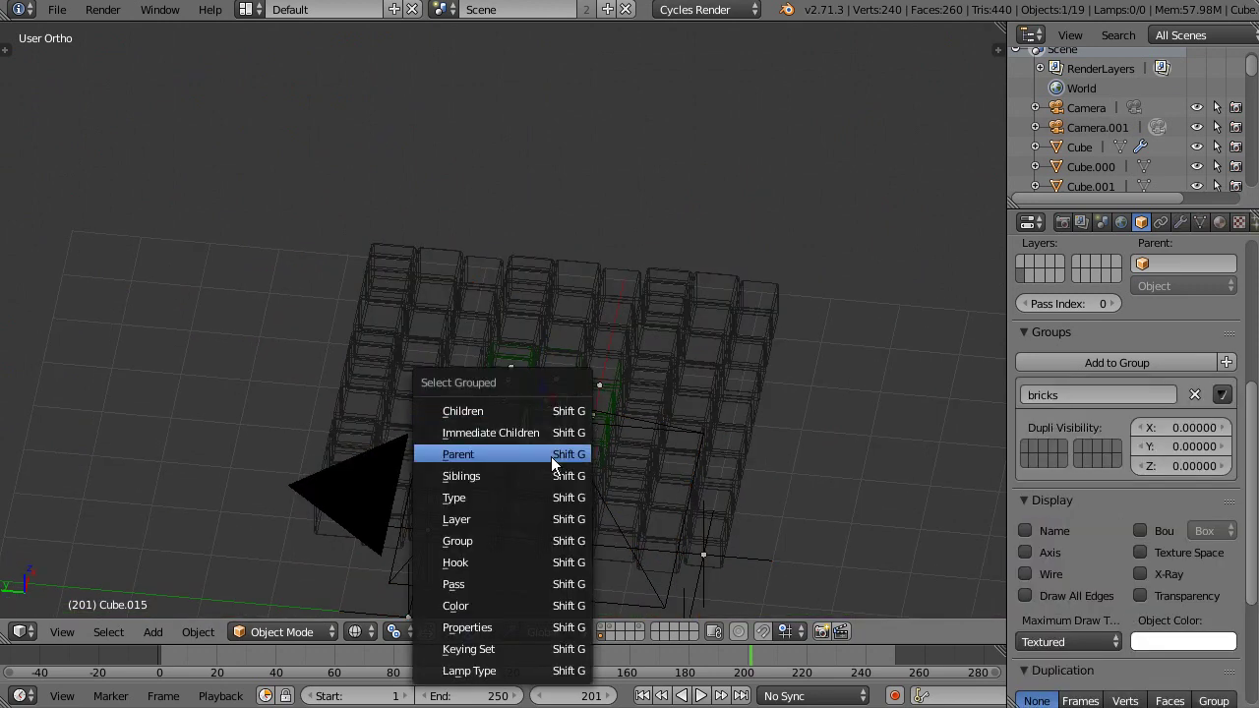
click(540, 494)
Move the ten original cubes down along Z by about 3.6 units in side view and return to the solid-shaded camera view
key(ctrl+KP_3)
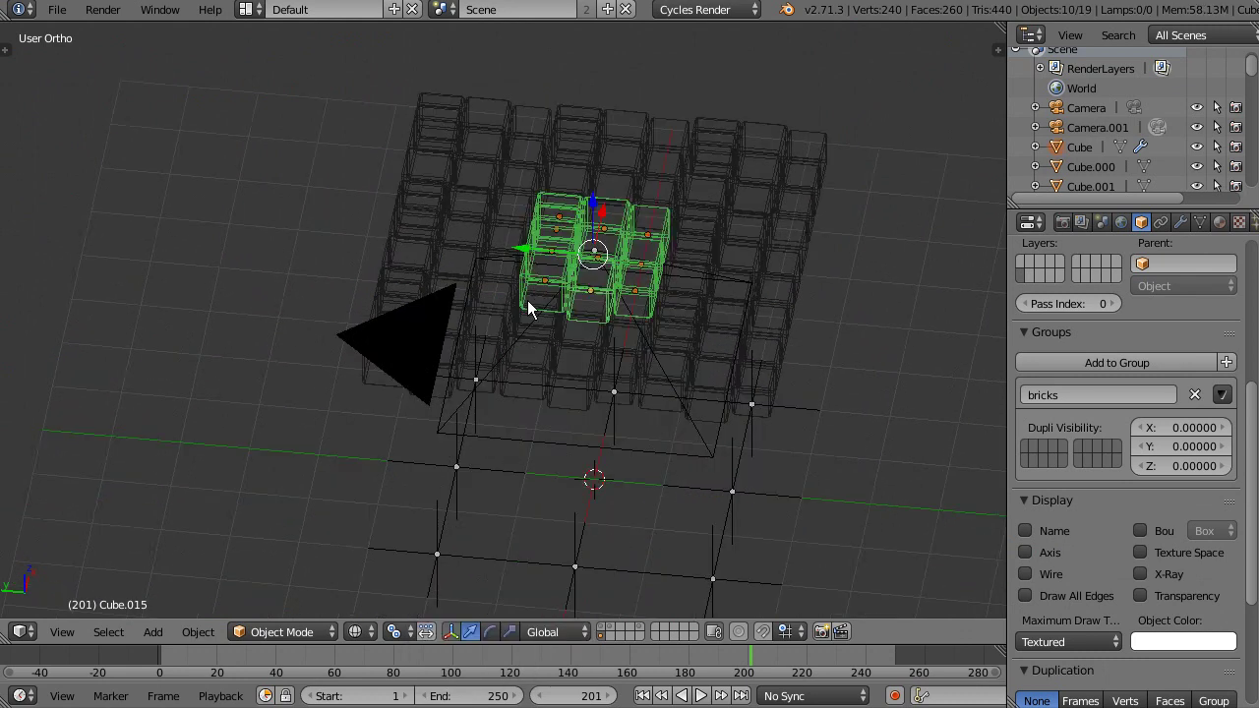
key(g)
key(z)
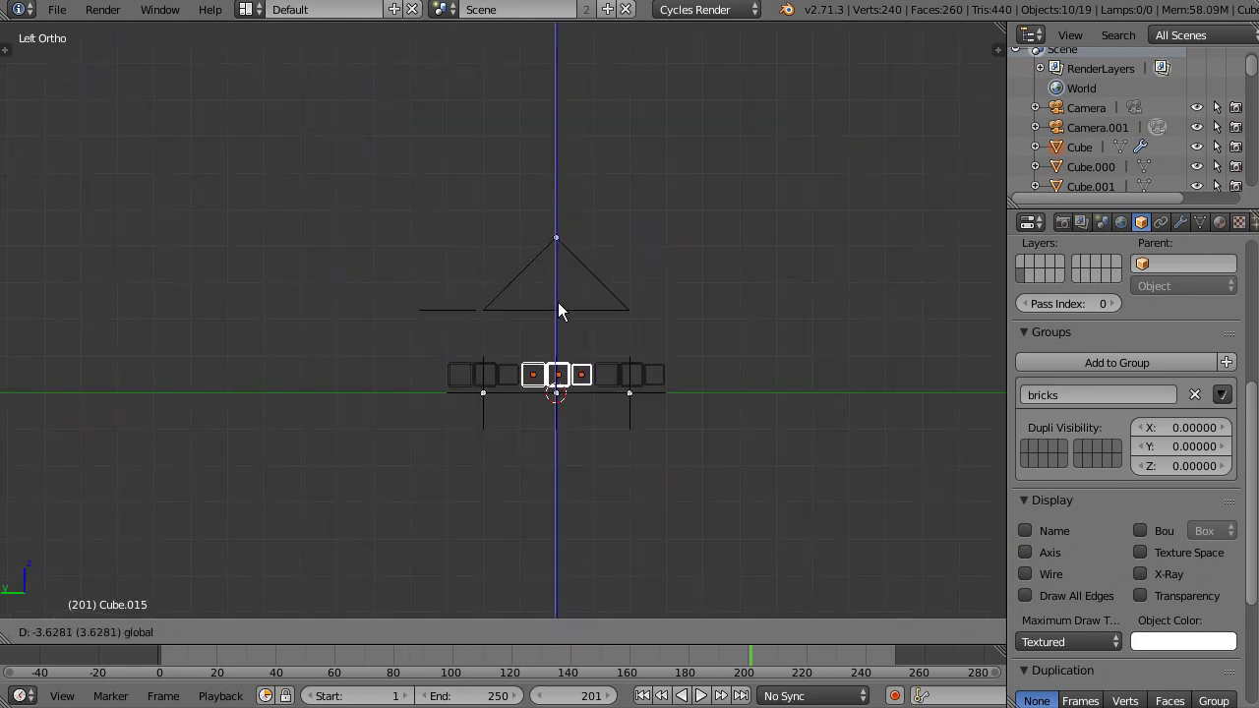
click(556, 314)
key(KP_0)
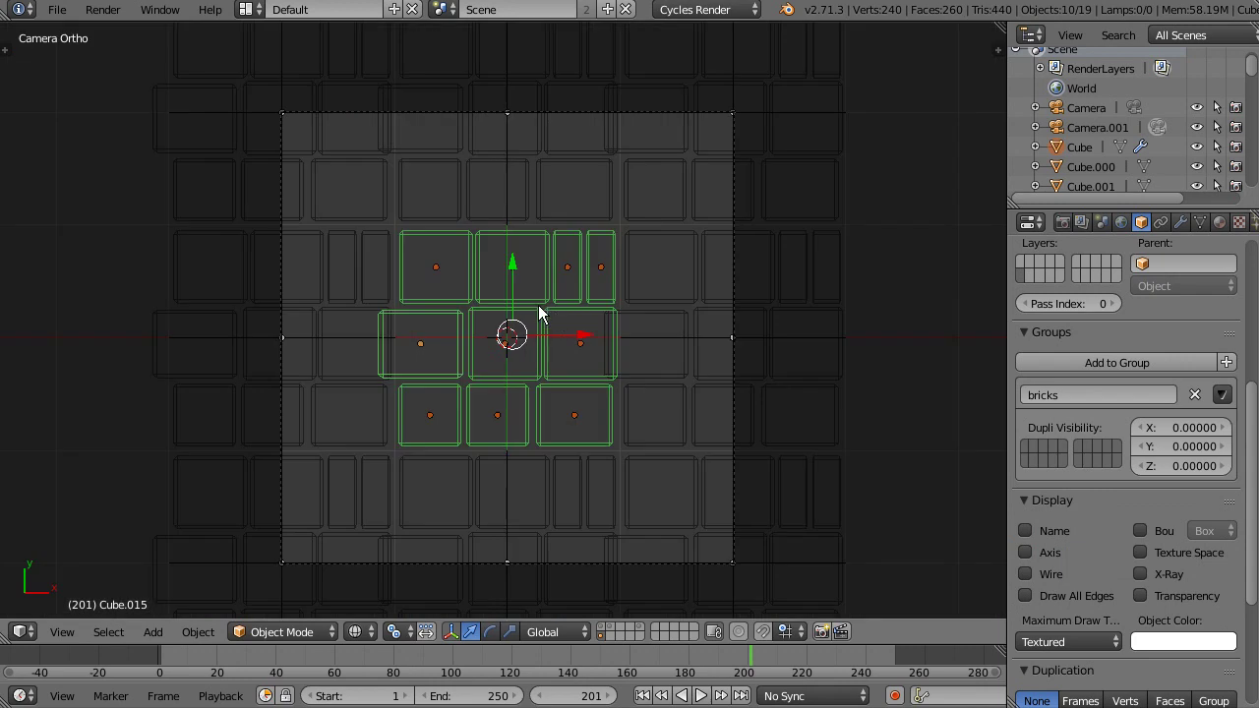
key(z)
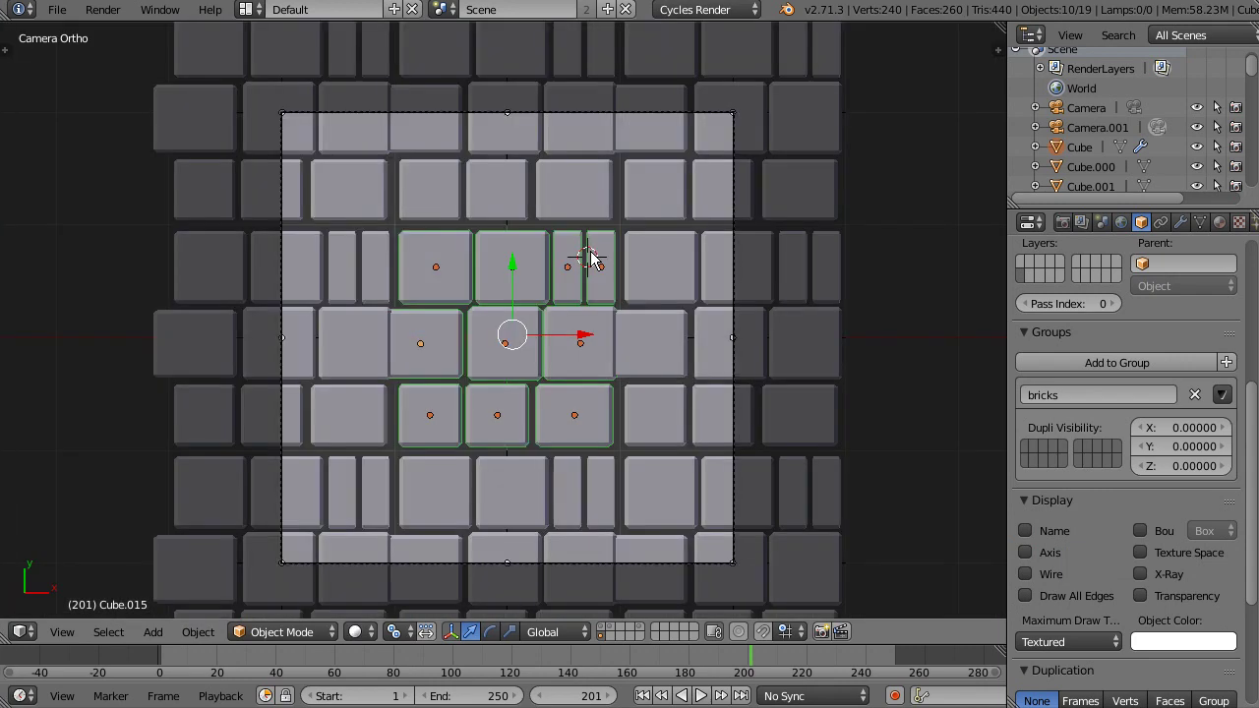
key(alt+z)
Select the ring of eight bricks instances around the lowered original cubes
right_click(640, 305)
shift+right_click(658, 185)
shift+right_click(521, 187)
shift+right_click(377, 193)
shift+right_click(347, 313)
shift+right_click(354, 517)
shift+right_click(474, 518)
shift+right_click(617, 499)
scroll(369, 423, up, 2)
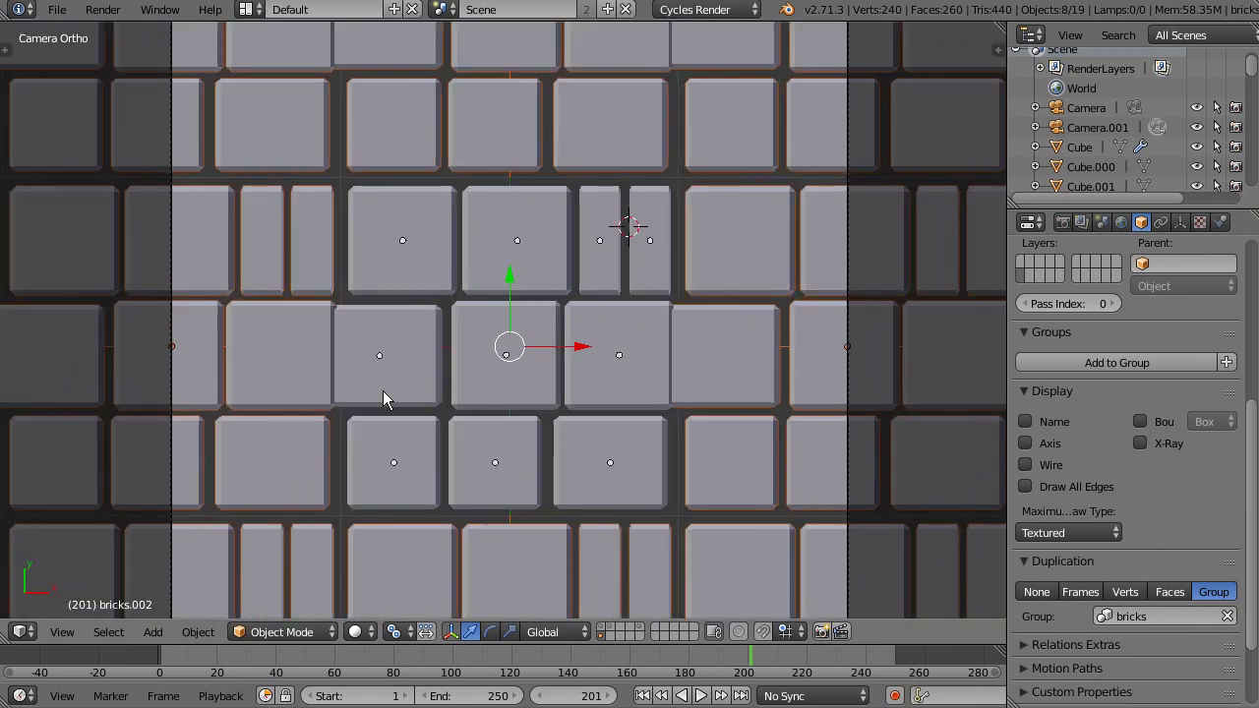
scroll(421, 393, down, 1)
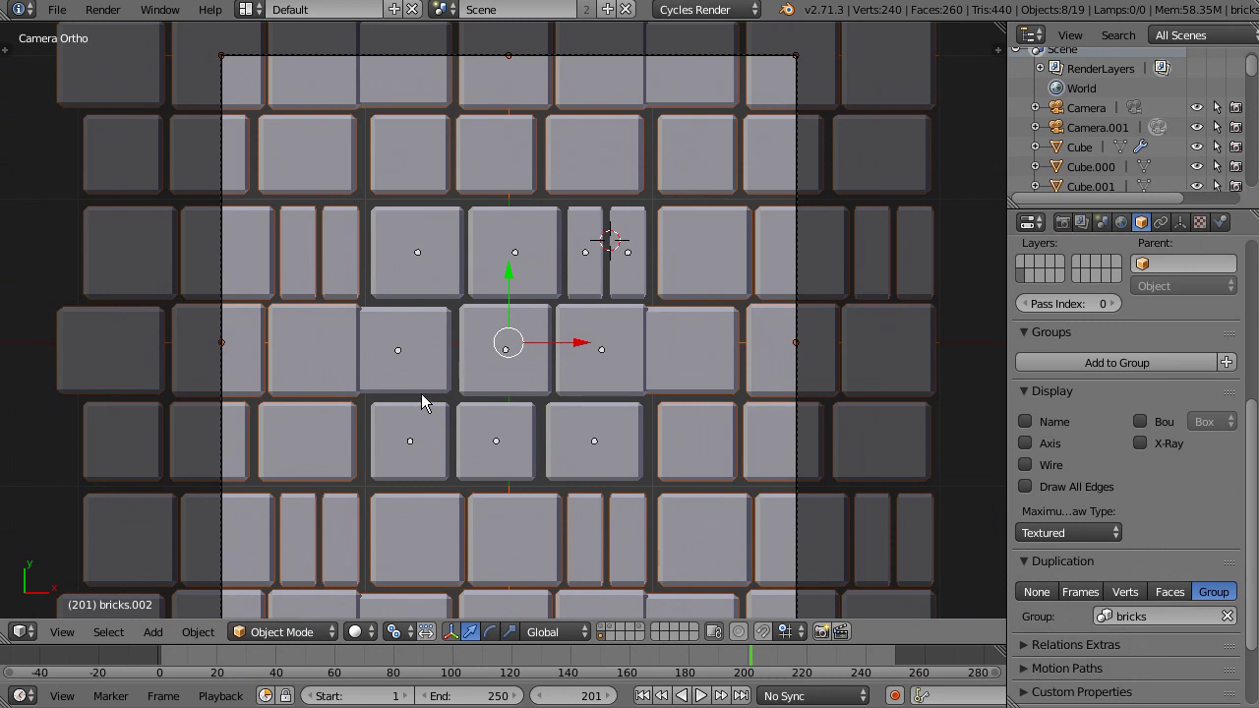
Set the maximum draw type of the active bricks instance to Wire
scroll(415, 417, down, 2)
shift+middle_drag(414, 411, 399, 393)
scroll(405, 387, up, 1)
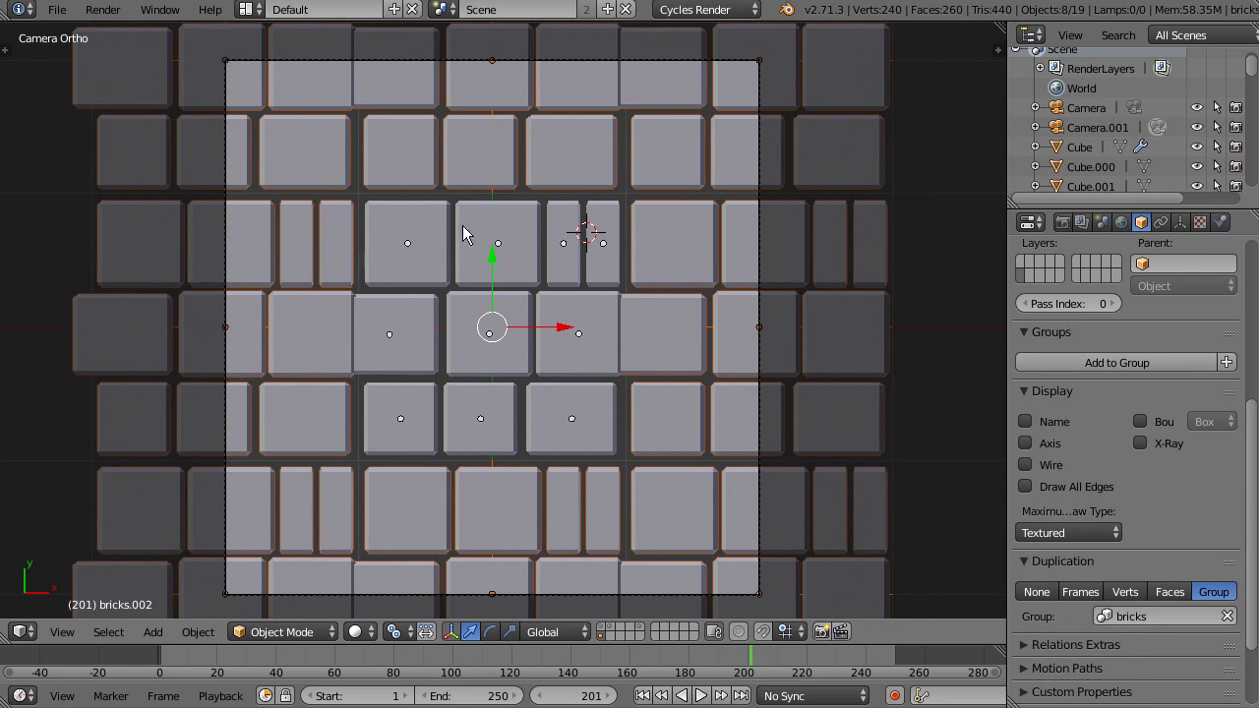
shift+middle_drag(489, 382, 483, 360)
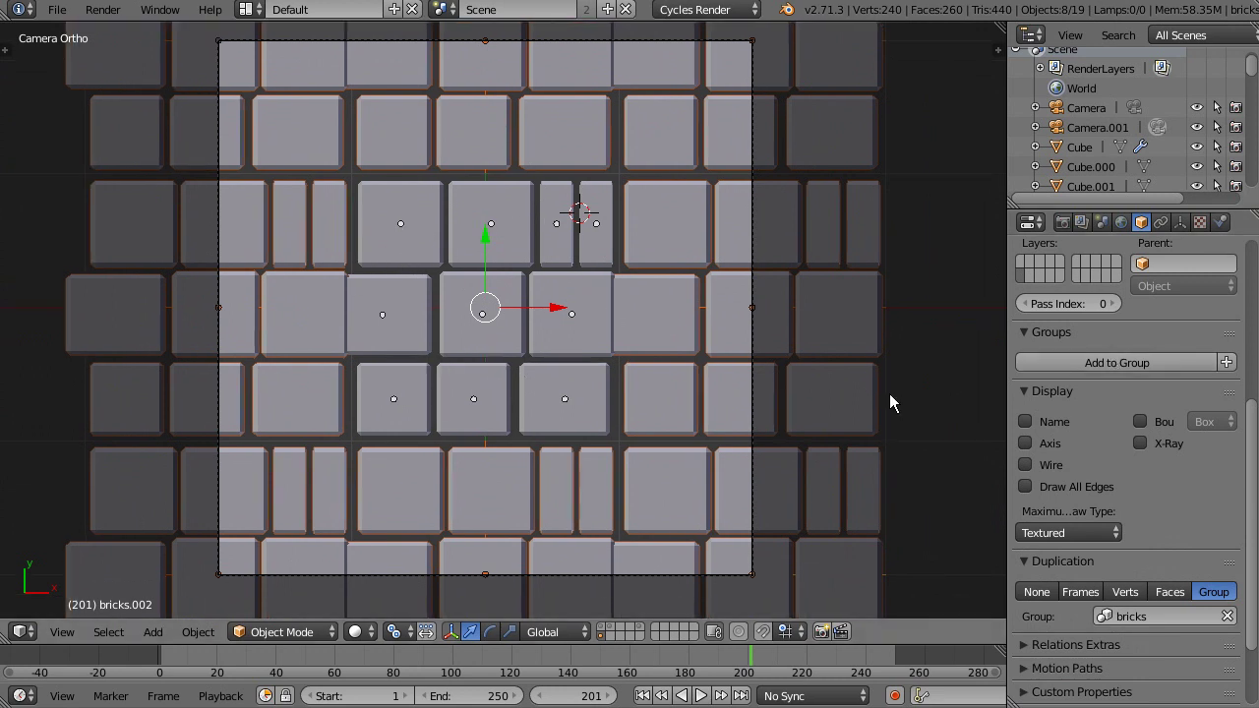
click(1065, 491)
click(1059, 465)
click(1053, 464)
click(1061, 530)
click(979, 489)
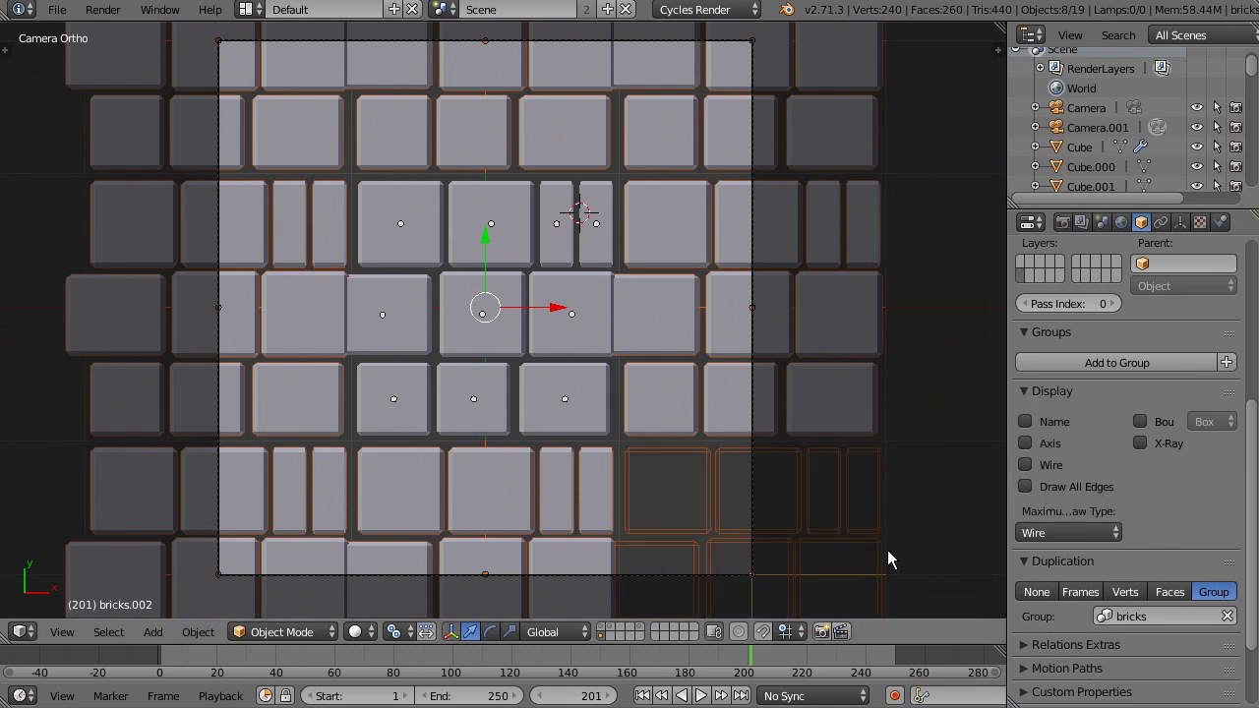
Copy the Wire draw type to all selected bricks instances
scroll(734, 470, down, 2)
mouse_move(672, 468)
middle_down()
mouse_move(720, 298)
mouse_move(687, 366)
mouse_move(606, 332)
mouse_move(599, 277)
middle_up()
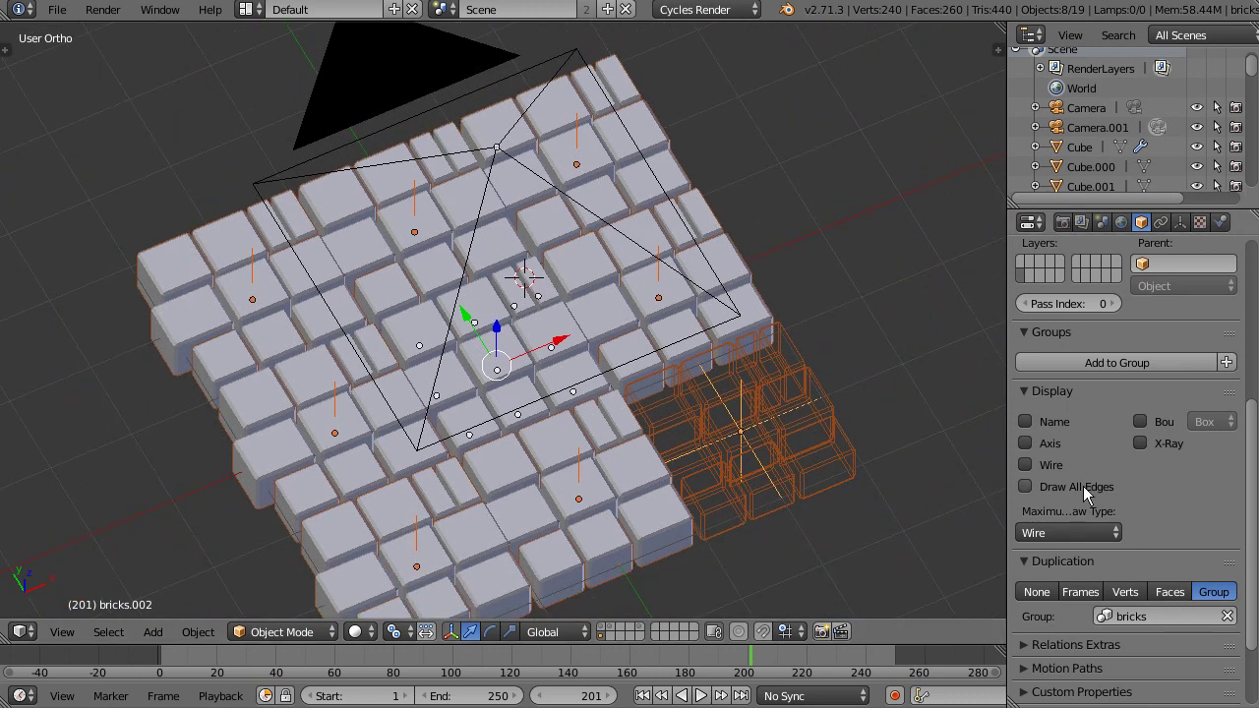
right_click(1081, 532)
click(1068, 597)
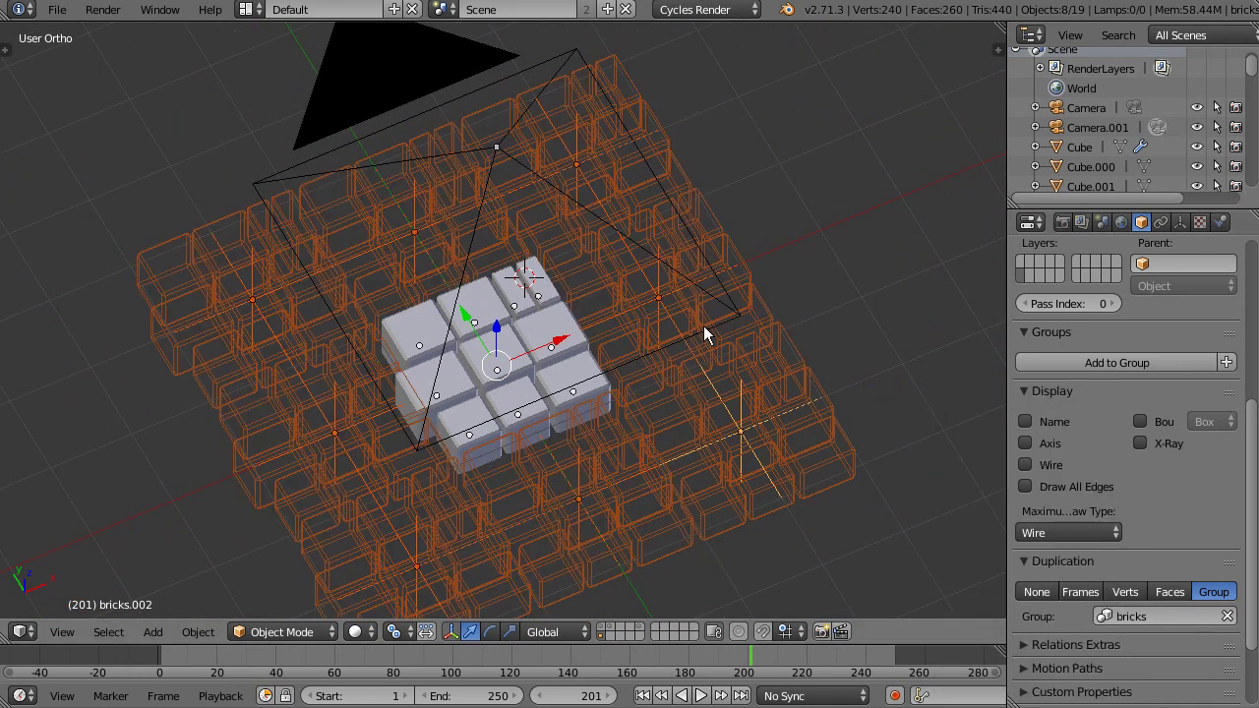
In camera view, move the right block of the middle row slightly left and narrow it along X
middle_drag(703, 325, 652, 402)
key(KP_0)
scroll(486, 278, up, 5)
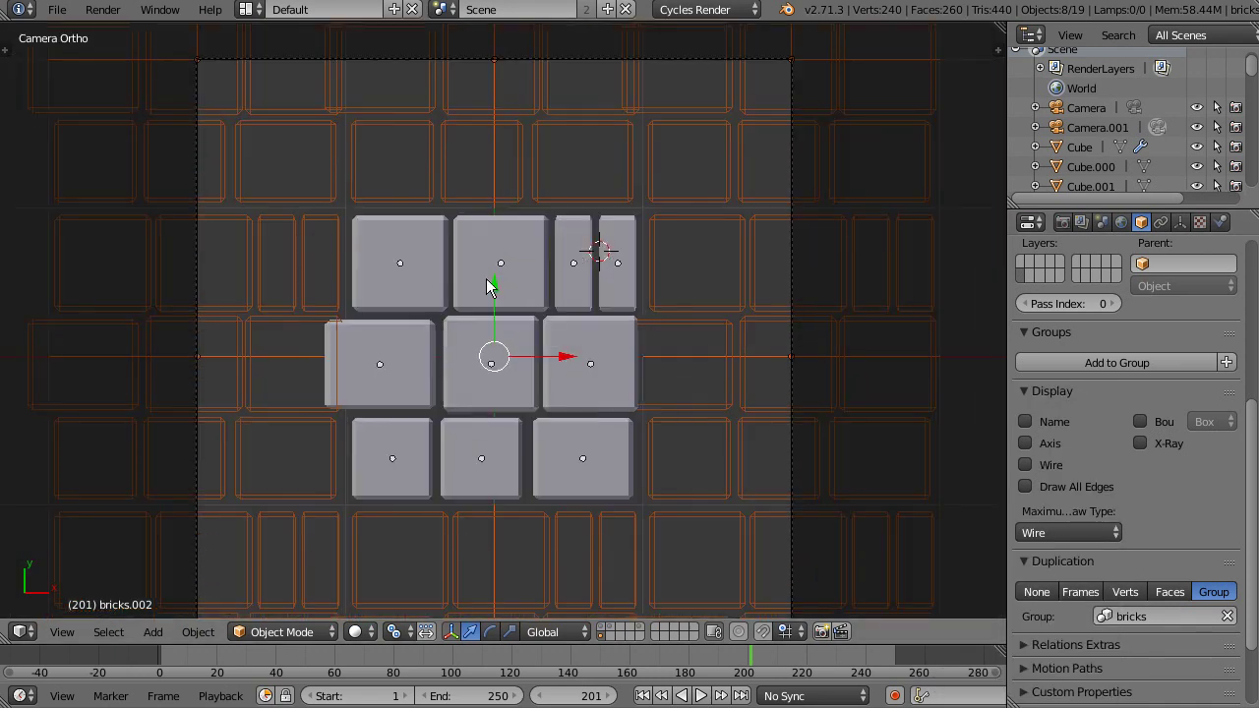
shift+middle_drag(503, 313, 578, 248)
scroll(578, 248, up, 2)
right_click(744, 333)
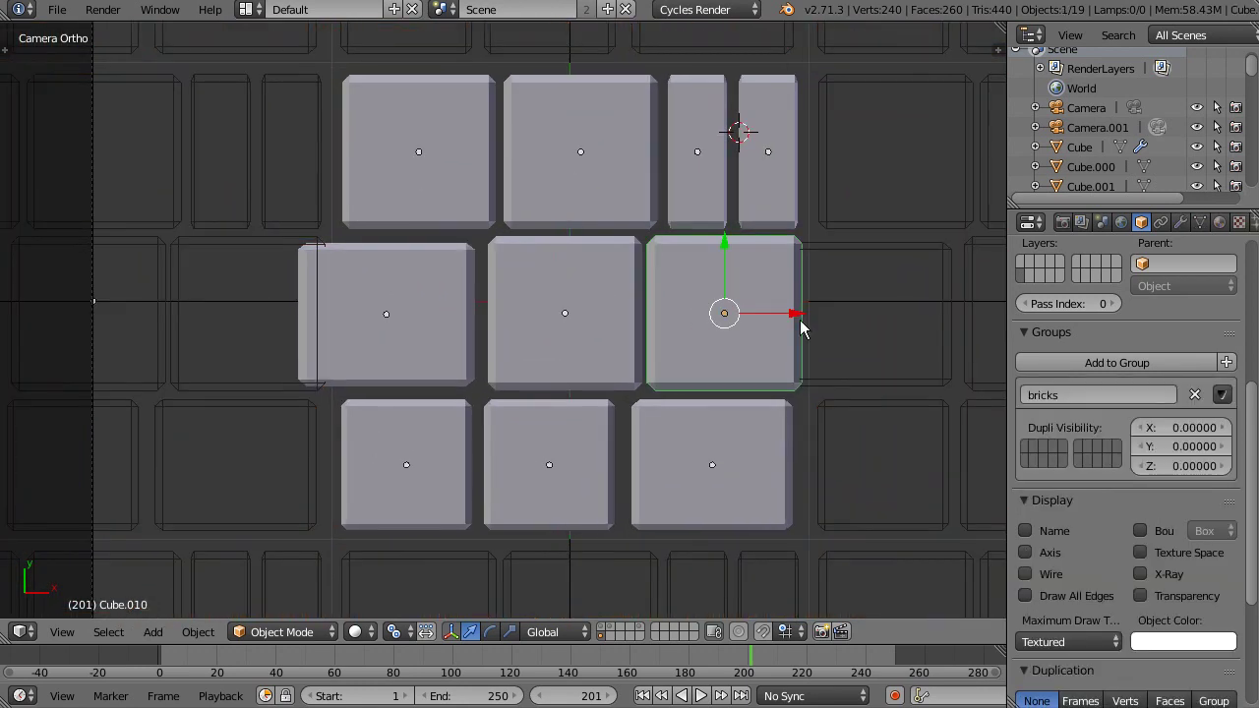
drag(798, 316, 772, 317)
key(s)
key(x)
click(832, 283)
Shift the two square blocks of the top row left along X
shift+middle_drag(522, 274, 559, 358)
shift+middle_drag(466, 232, 448, 404)
right_click(441, 394)
mouse_move(506, 408)
mouse_down()
mouse_move(472, 406)
mouse_move(514, 399)
mouse_up()
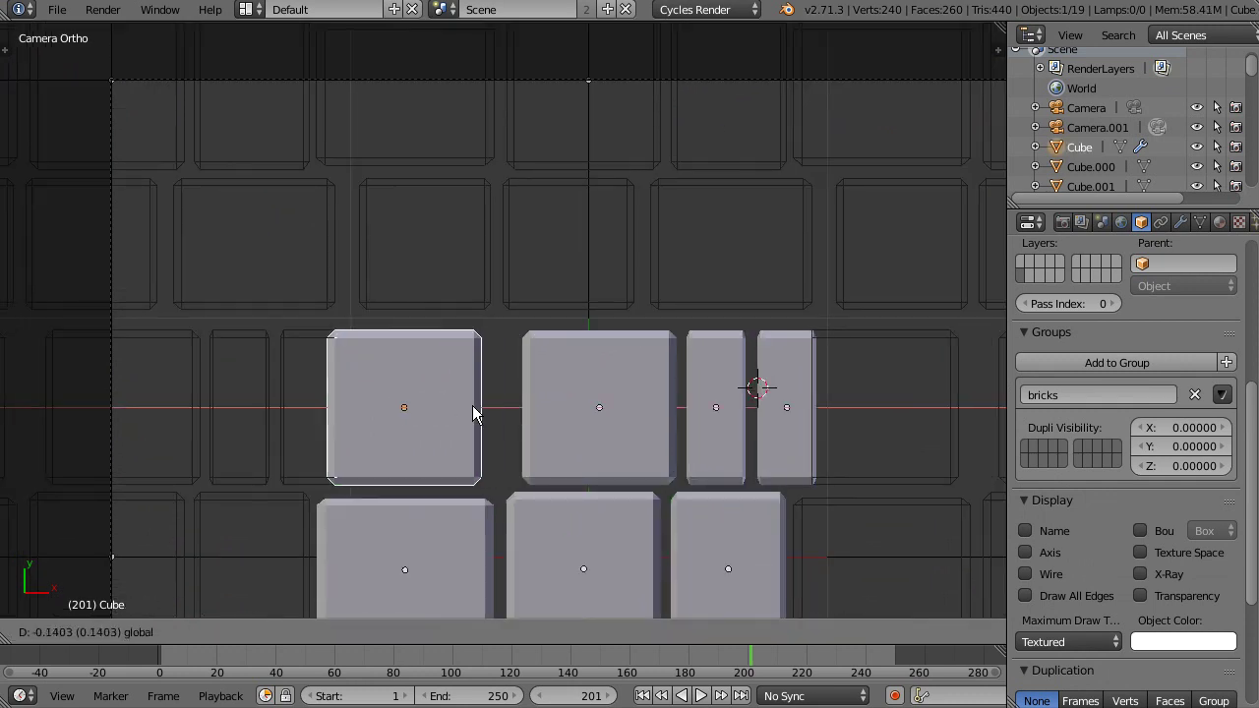
scroll(476, 497, down, 1)
shift+middle_drag(470, 472, 463, 422)
mouse_move(507, 351)
mouse_down()
mouse_move(467, 348)
mouse_move(494, 354)
mouse_up()
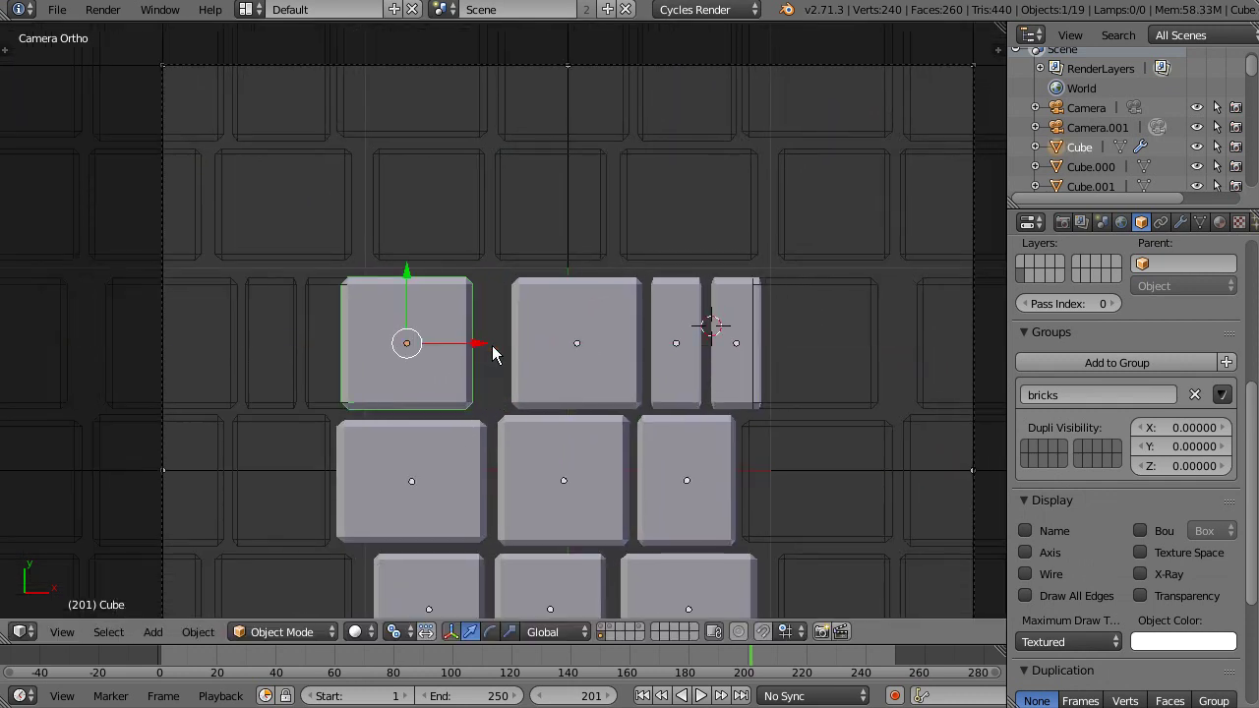
right_click(562, 337)
drag(623, 342, 590, 354)
Move the pair of narrow top-row blocks left along X, closing the gap beside the square blocks
shift+middle_drag(590, 354, 477, 370)
scroll(476, 377, up, 2)
right_click(646, 370)
shift+right_click(576, 370)
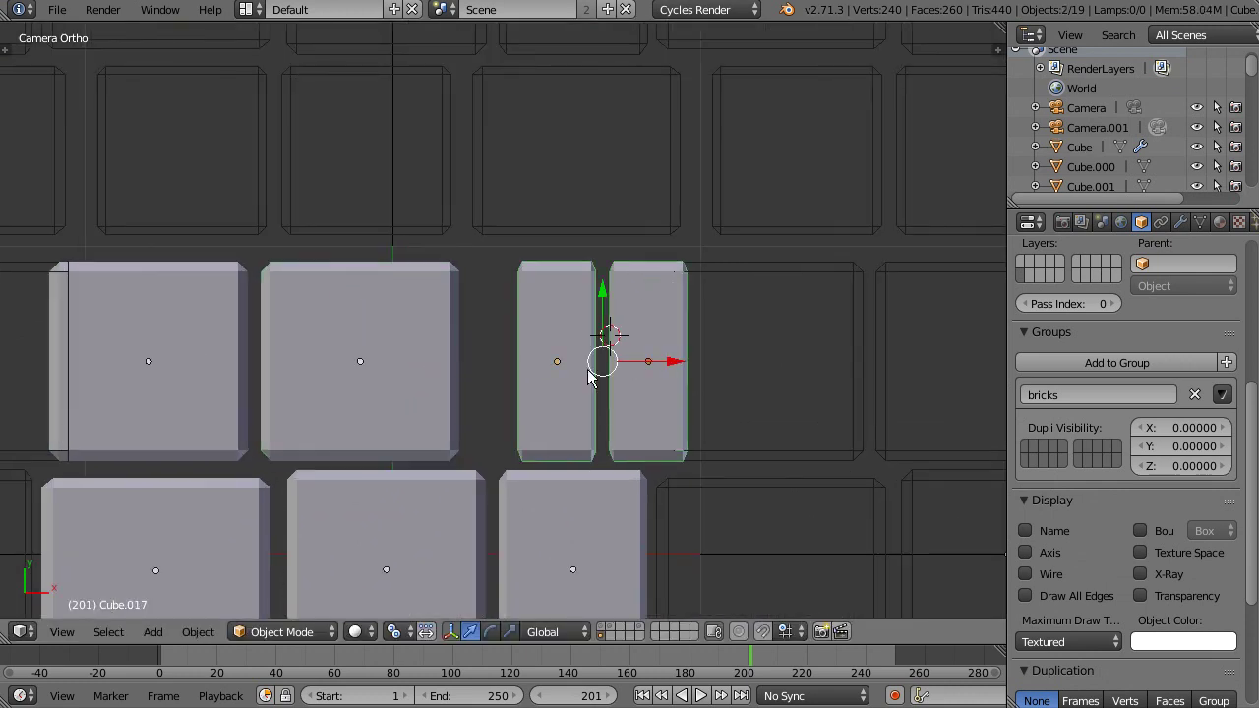
key(g)
key(Escape)
drag(655, 368, 619, 358)
Try moving the rightmost narrow block upward along Y and undo the move
right_click(627, 320)
drag(608, 294, 603, 234)
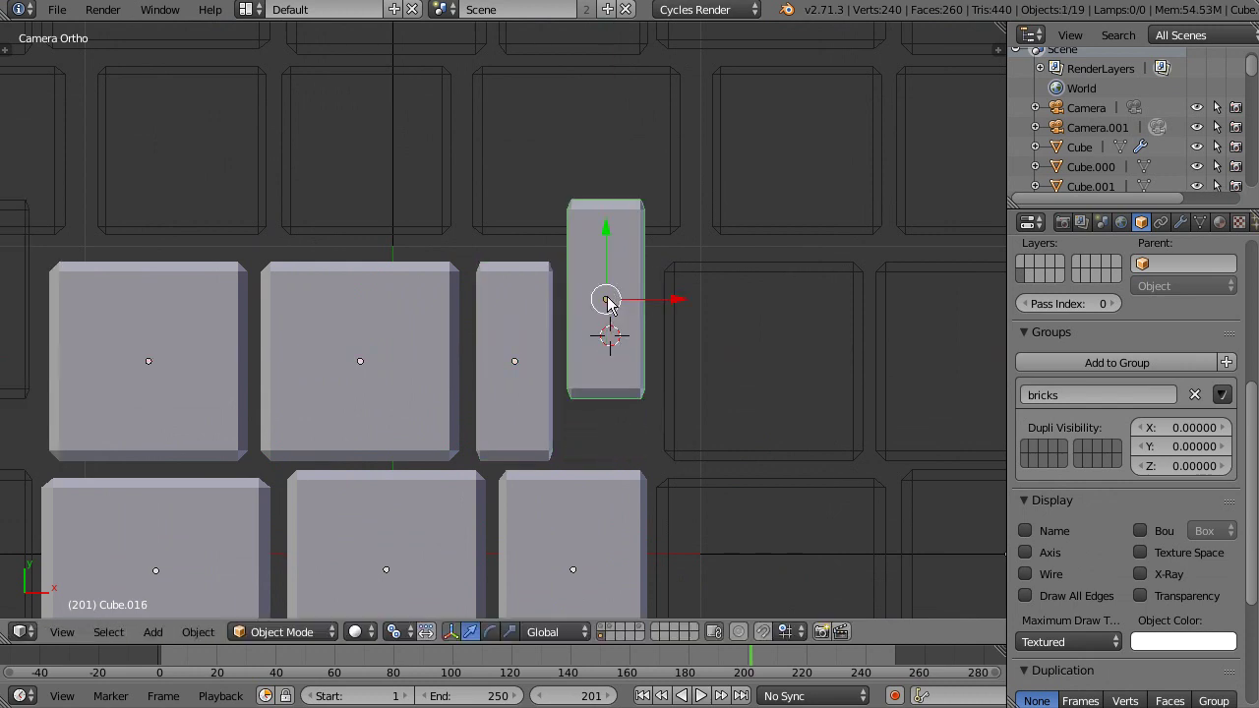
scroll(608, 406, down, 1)
scroll(506, 477, down, 1)
key(ctrl+z)
key(Home)
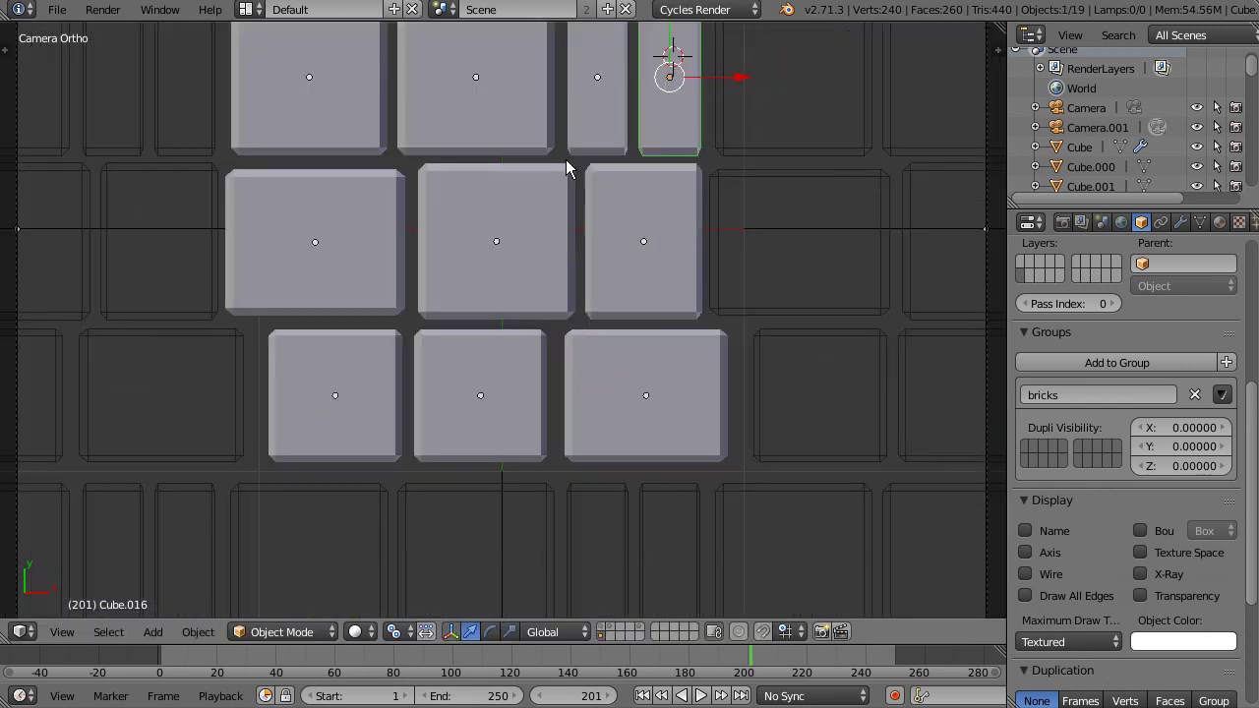
Deselect all objects and check in Edit Mode how the rightmost narrow block repeats across the instances
key(a)
key(Tab)
shift+middle_drag(496, 239, 499, 420)
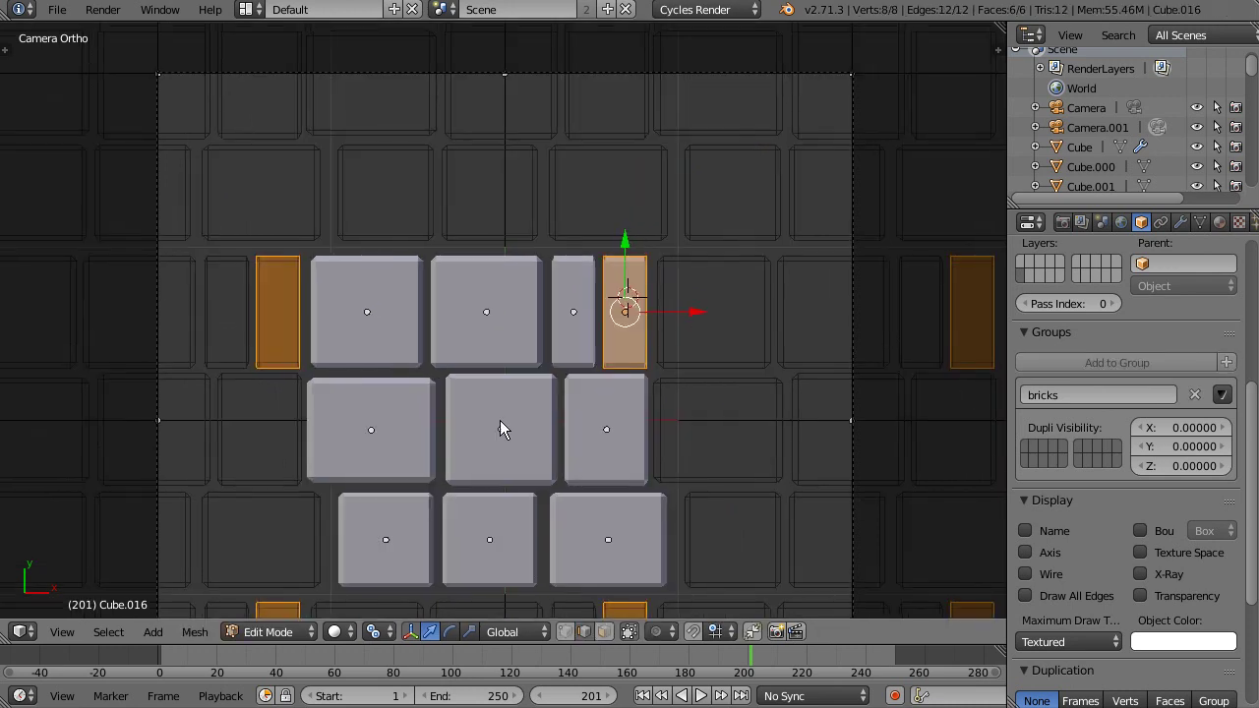
key(Tab)
key(Home)
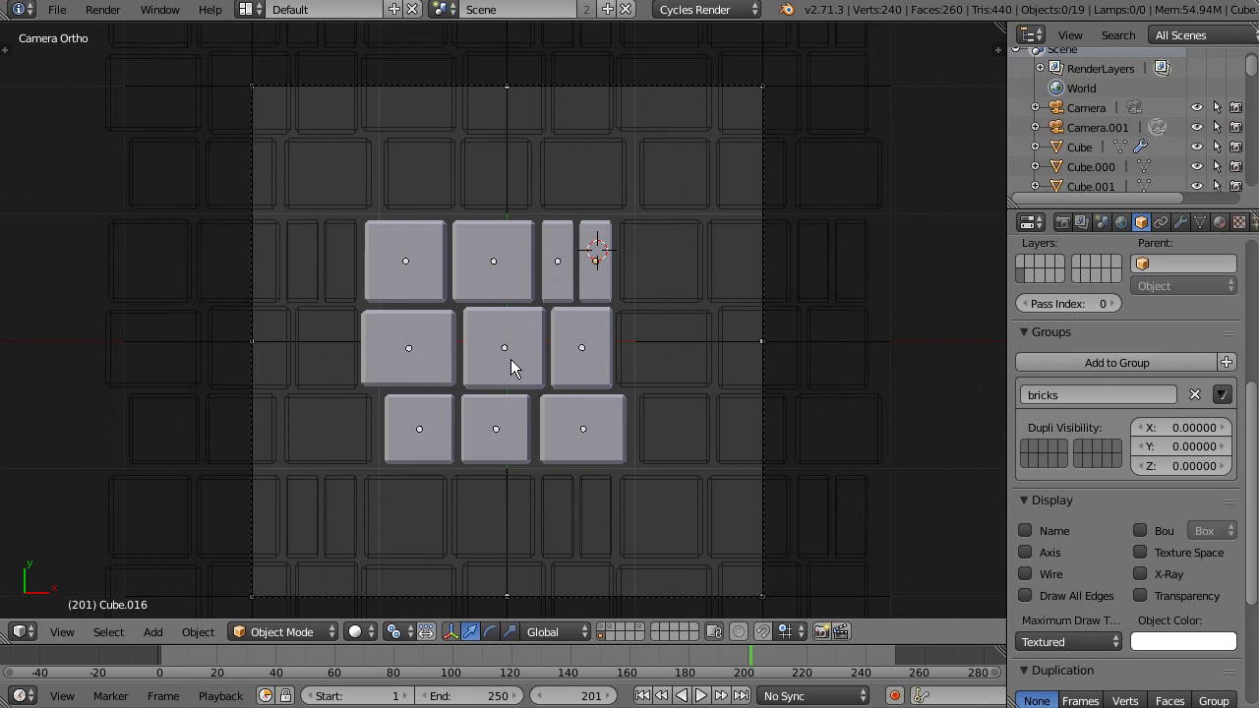
middle_drag(478, 499, 500, 479)
key(KP_0)
scroll(501, 443, down, 2)
scroll(497, 423, up, 2)
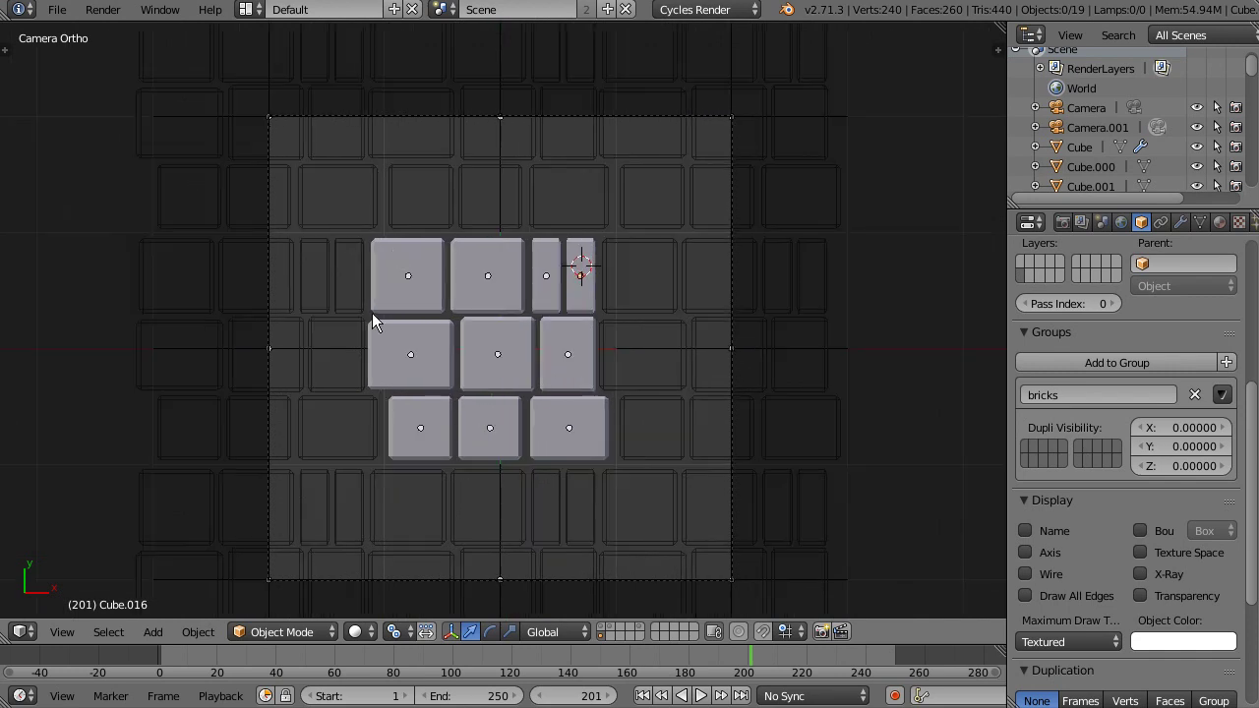
Outline the ten central blocks and the camera frame with grease pencil strokes and erase the annotations
ctrl+drag(397, 450, 570, 448)
mouse_move(595, 278)
ctrl+mouse_down()
mouse_move(394, 258)
mouse_move(474, 376)
ctrl+mouse_up()
drag(479, 258, 489, 258)
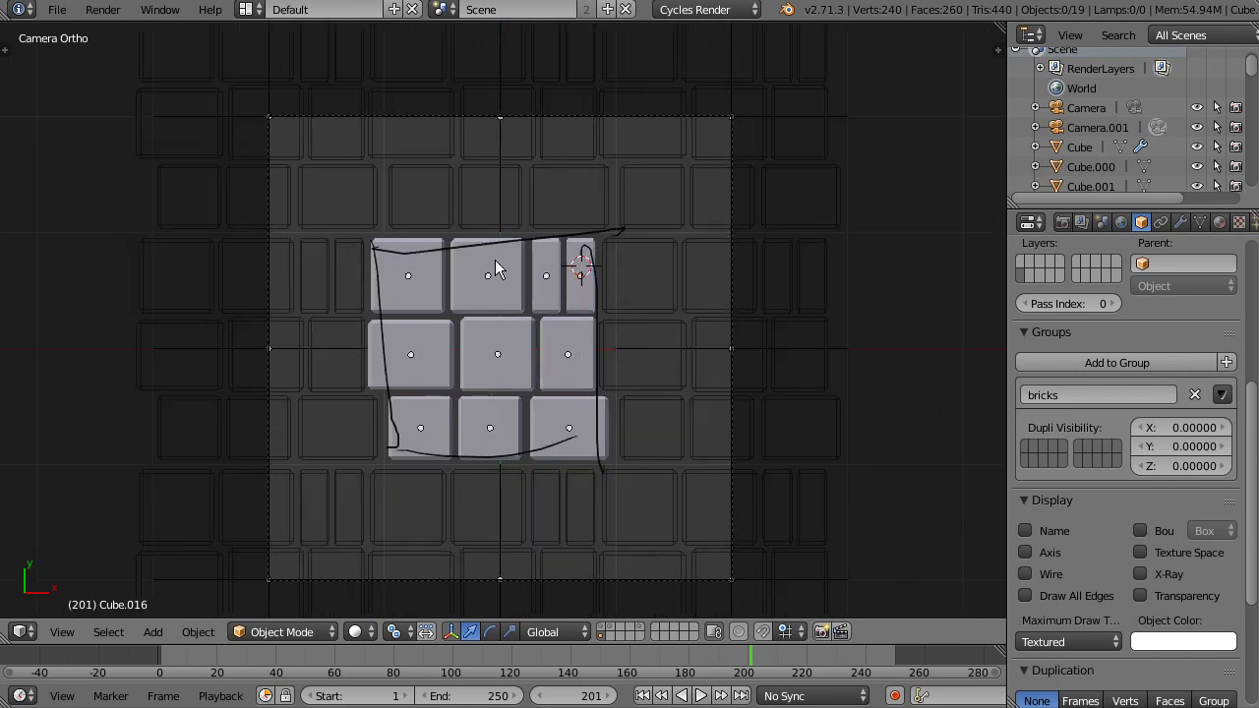
mouse_move(395, 280)
right_down()
mouse_move(490, 405)
mouse_move(578, 454)
mouse_move(517, 254)
mouse_move(393, 264)
right_up()
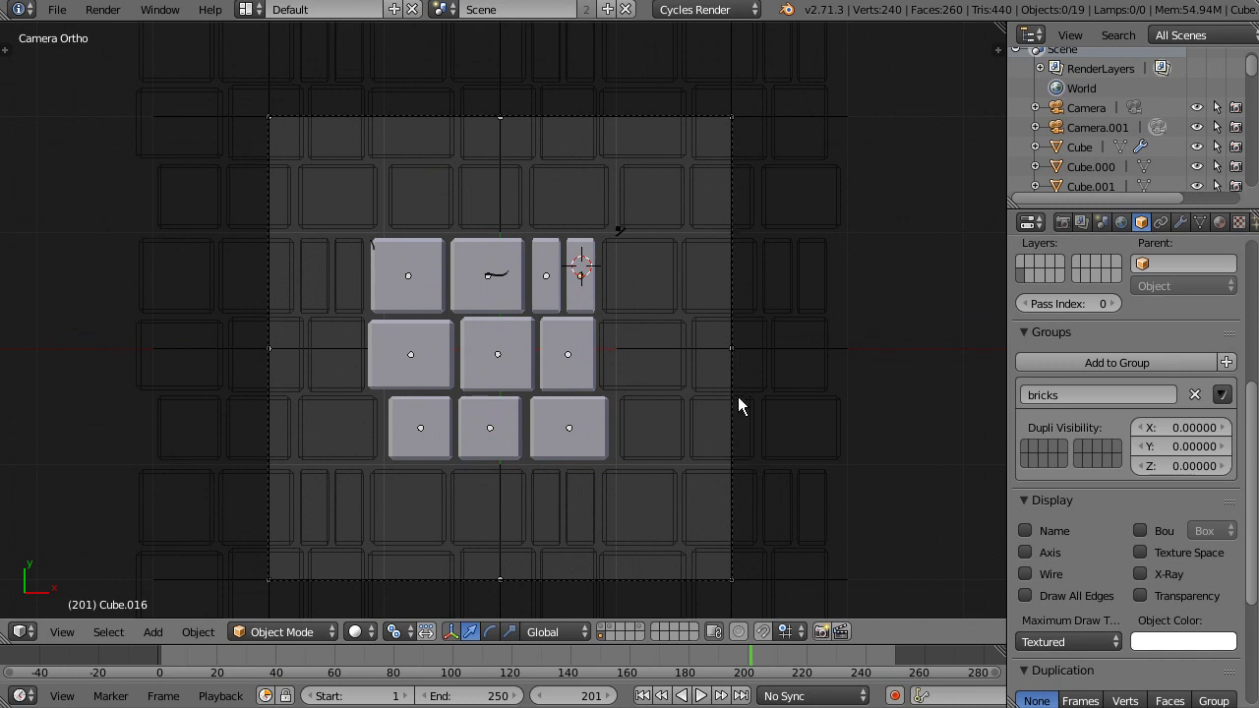
drag(266, 110, 281, 547)
drag(317, 114, 684, 111)
mouse_move(698, 106)
right_down()
mouse_move(365, 101)
mouse_move(282, 618)
right_up()
Select the centre block, view it at an angle, and switch briefly to Sculpt Mode and back to Object Mode
scroll(462, 374, up, 1)
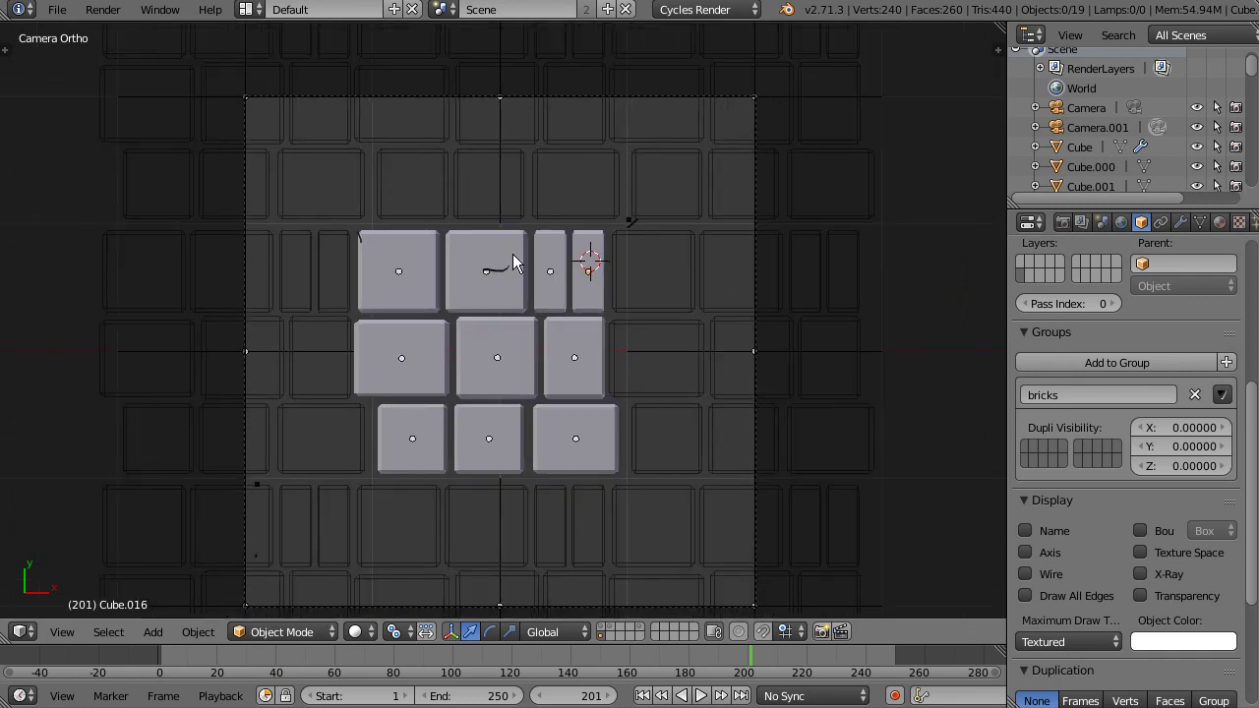
scroll(516, 320, up, 1)
right_click(501, 384)
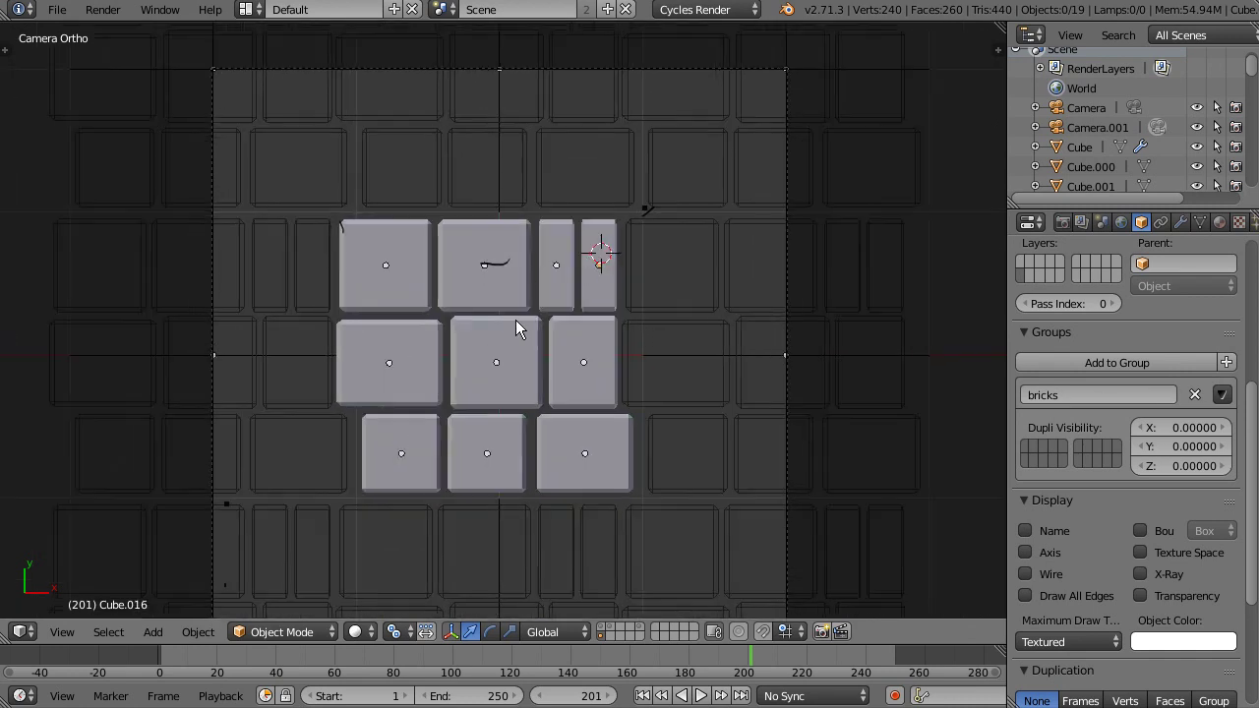
middle_drag(502, 376, 356, 461)
click(285, 631)
click(290, 565)
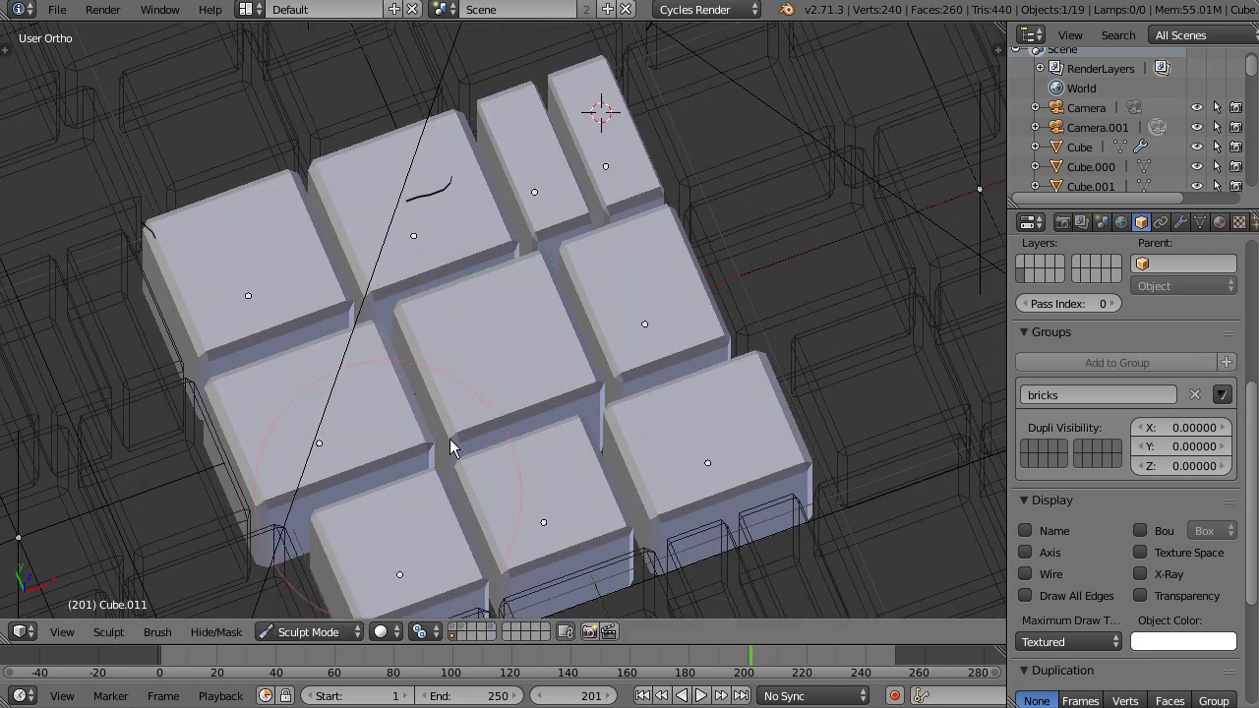
click(306, 631)
click(316, 607)
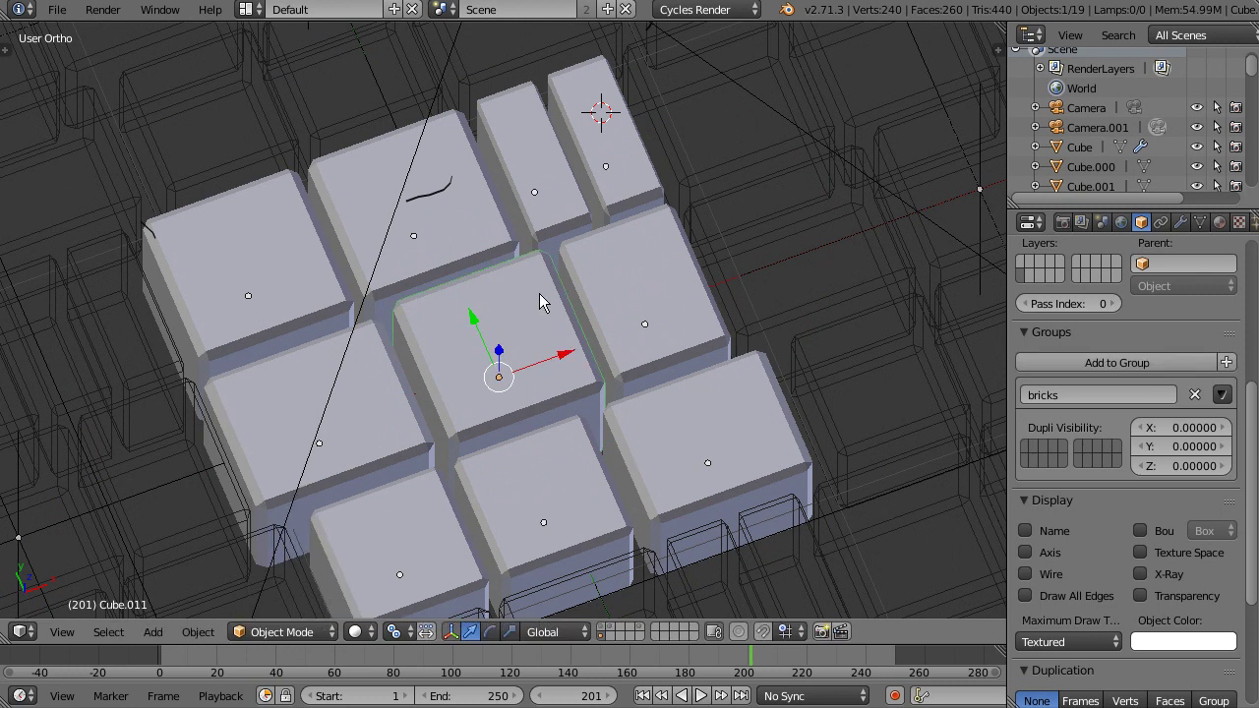
Make the centre block single-user and apply its bevel modifier
key(u)
click(518, 316)
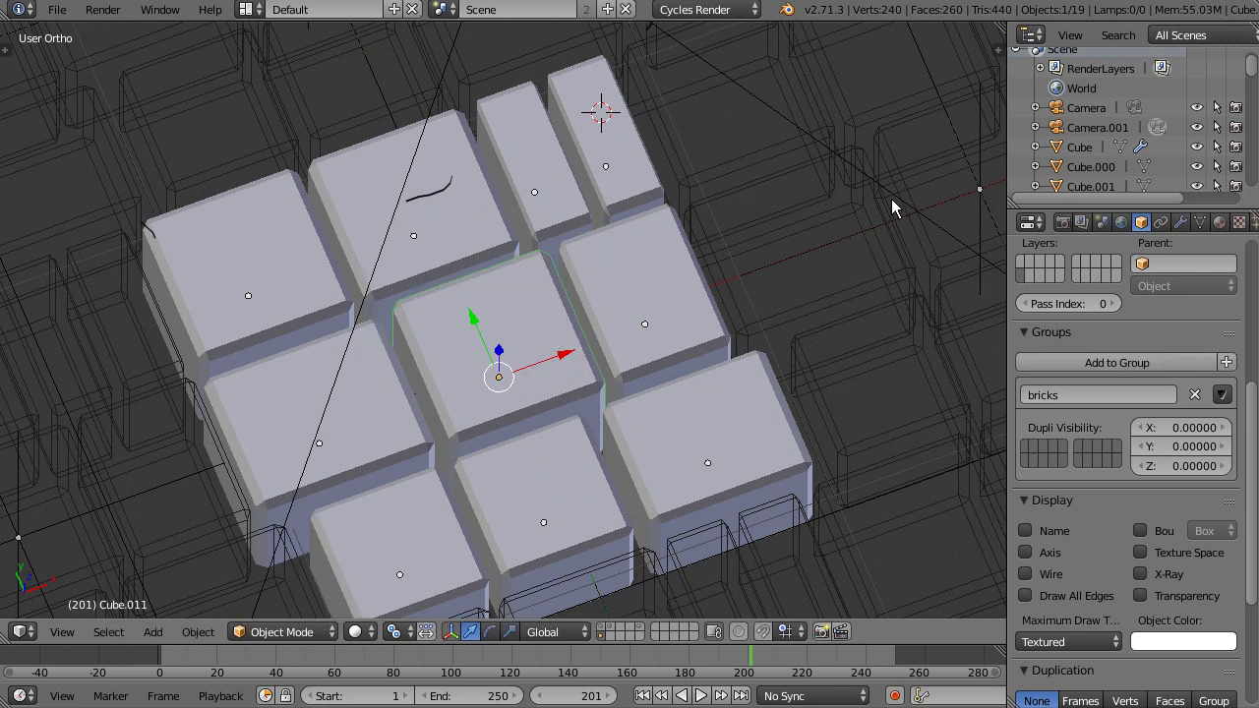
click(1180, 222)
click(1075, 354)
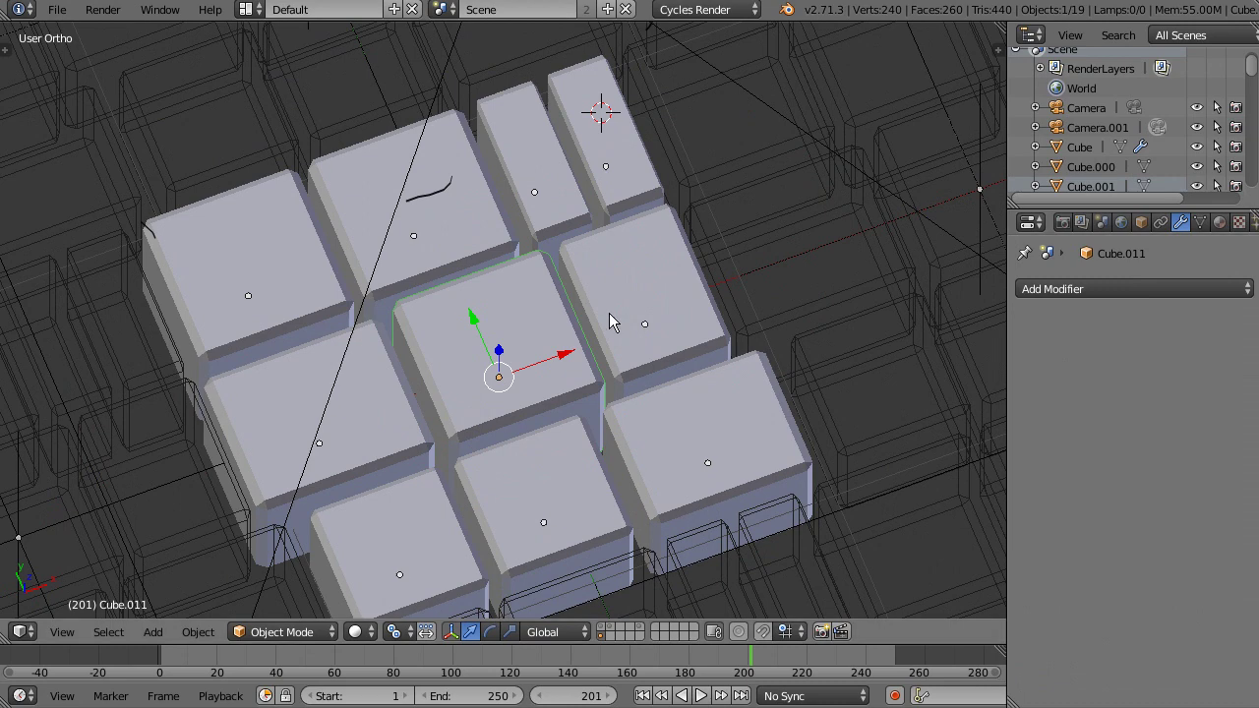
Switch the centre block into Sculpt Mode
scroll(608, 313, up, 5)
middle_drag(567, 298, 579, 362)
scroll(579, 360, down, 3)
shift+middle_drag(580, 293, 572, 366)
key(z)
key(z)
click(320, 634)
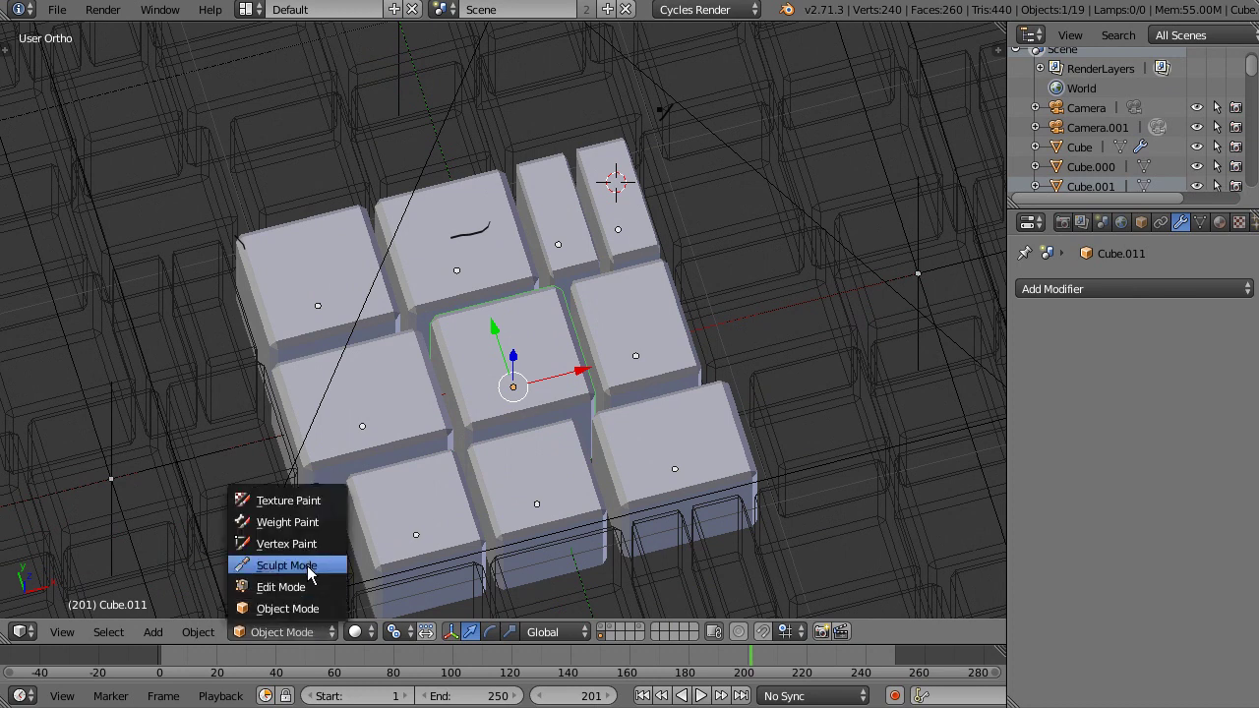
click(286, 565)
Sculpt an uneven stone surface across the centre block's top face and its corners
middle_drag(554, 290, 565, 368)
scroll(643, 366, up, 3)
mouse_move(643, 357)
middle_down()
mouse_move(622, 398)
mouse_move(598, 347)
middle_up()
mouse_move(598, 346)
mouse_down()
mouse_move(635, 333)
mouse_move(493, 283)
mouse_move(617, 351)
mouse_move(497, 338)
mouse_up()
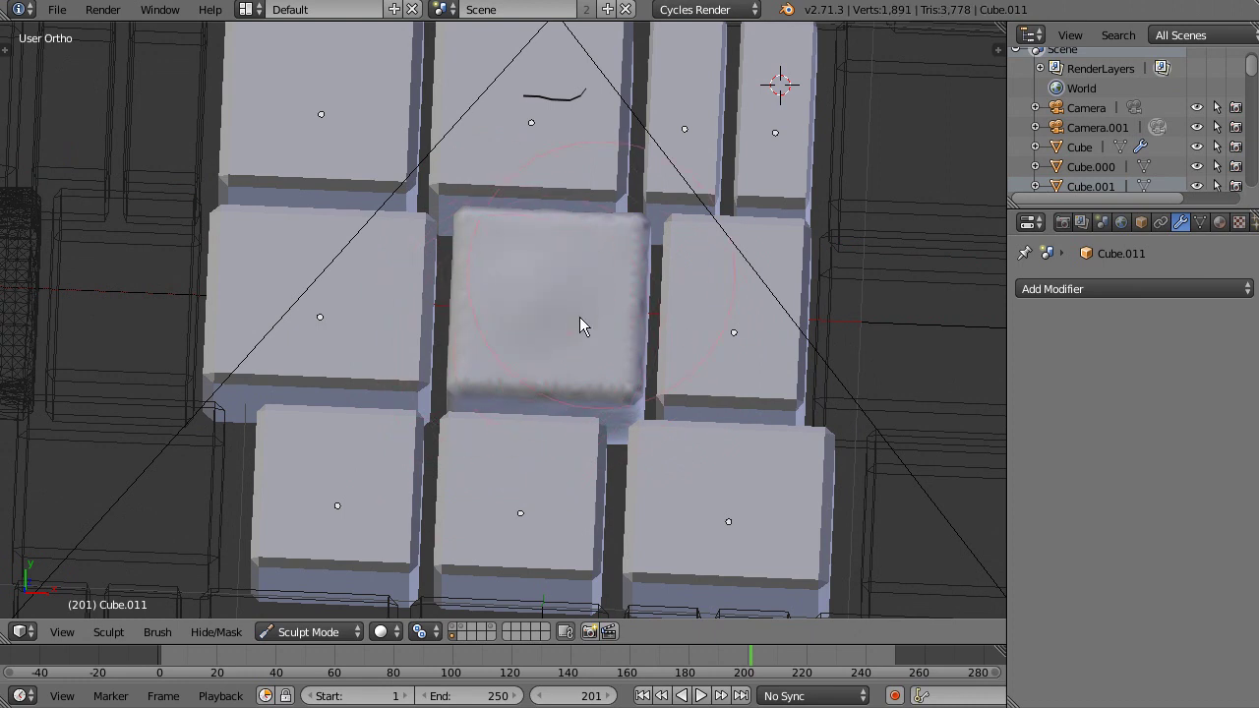
scroll(580, 316, up, 3)
mouse_move(519, 258)
mouse_down()
mouse_move(689, 430)
mouse_move(631, 339)
mouse_up()
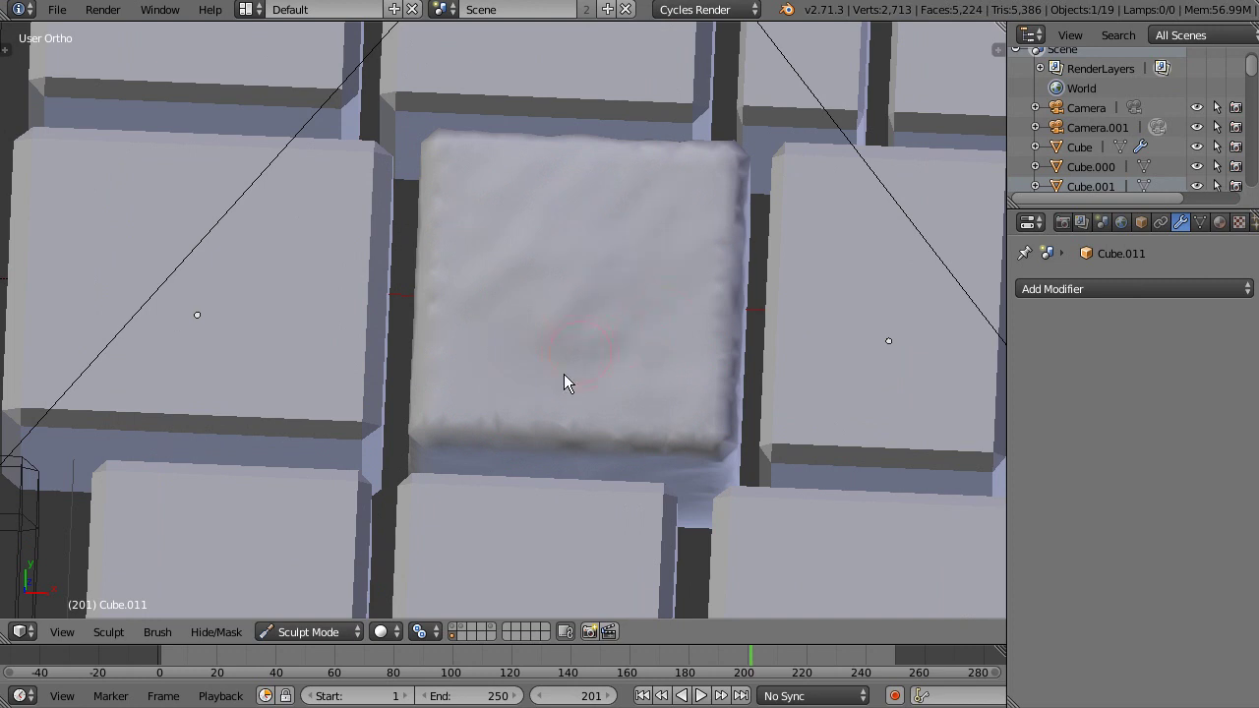
drag(519, 349, 437, 408)
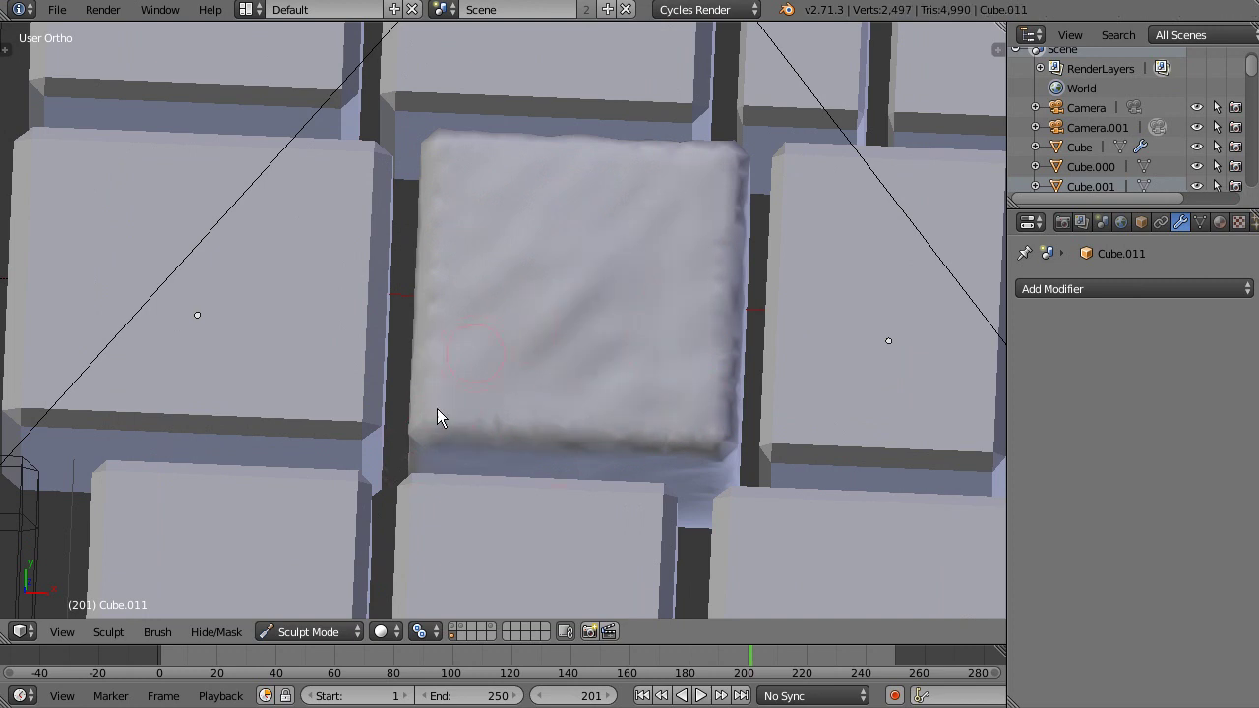
drag(683, 419, 726, 445)
Change the brush size and sculpt along the centre block's front edge
mouse_move(688, 433)
middle_down()
mouse_move(555, 365)
mouse_move(607, 254)
middle_up()
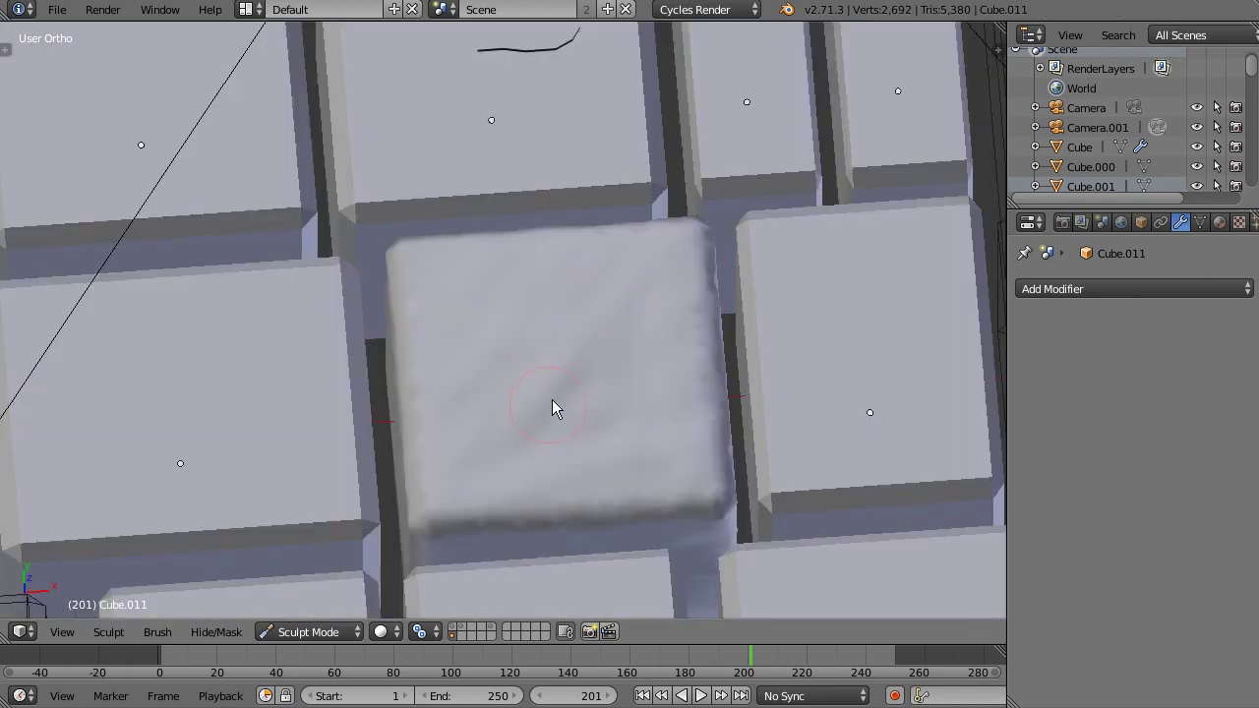
middle_drag(552, 399, 596, 380)
key(f)
click(585, 429)
middle_drag(537, 510, 512, 433)
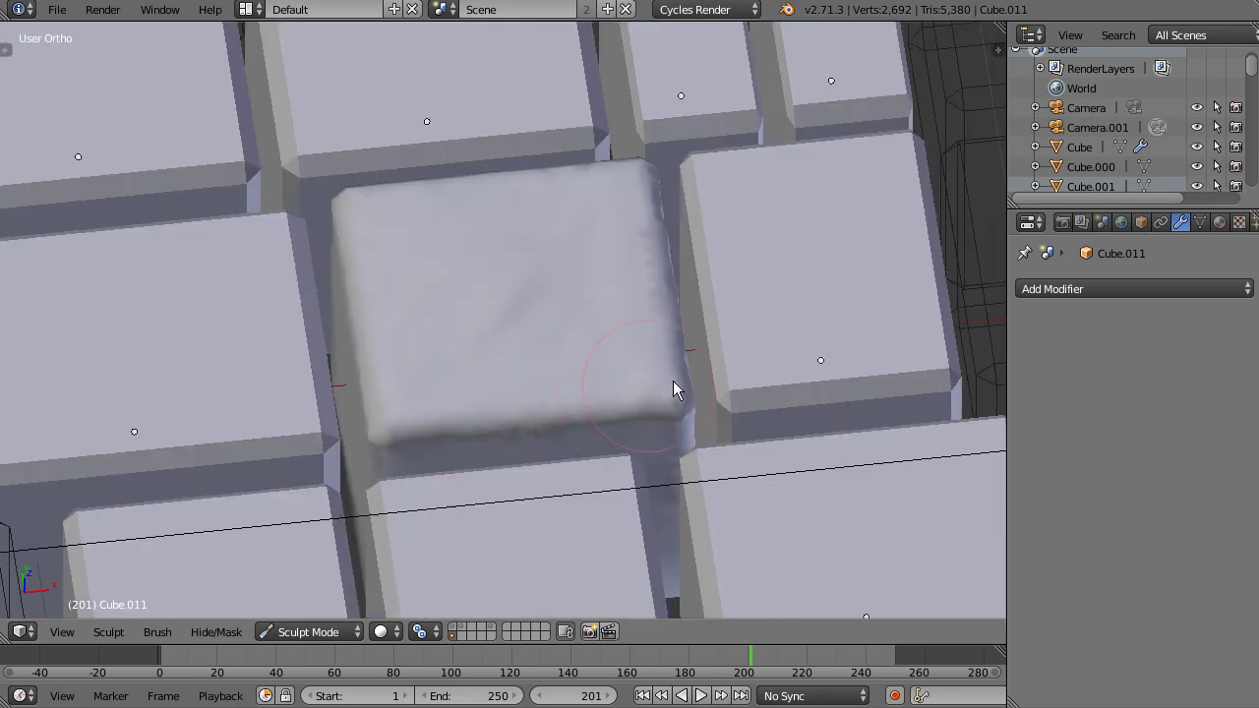
drag(501, 434, 622, 408)
middle_drag(557, 413, 643, 432)
Examine how the sculpted block repeats in the surrounding instances, from an angle and in camera view
scroll(919, 484, down, 5)
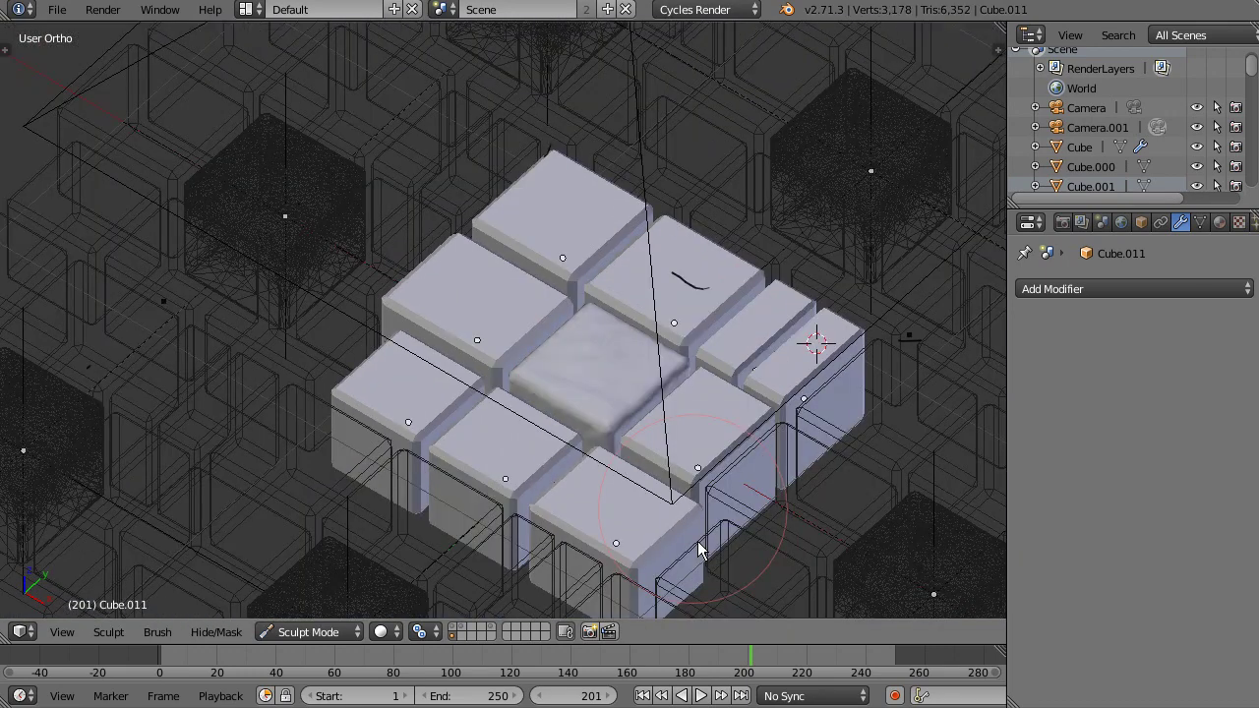
middle_drag(698, 545, 611, 460)
key(KP_0)
scroll(569, 270, down, 2)
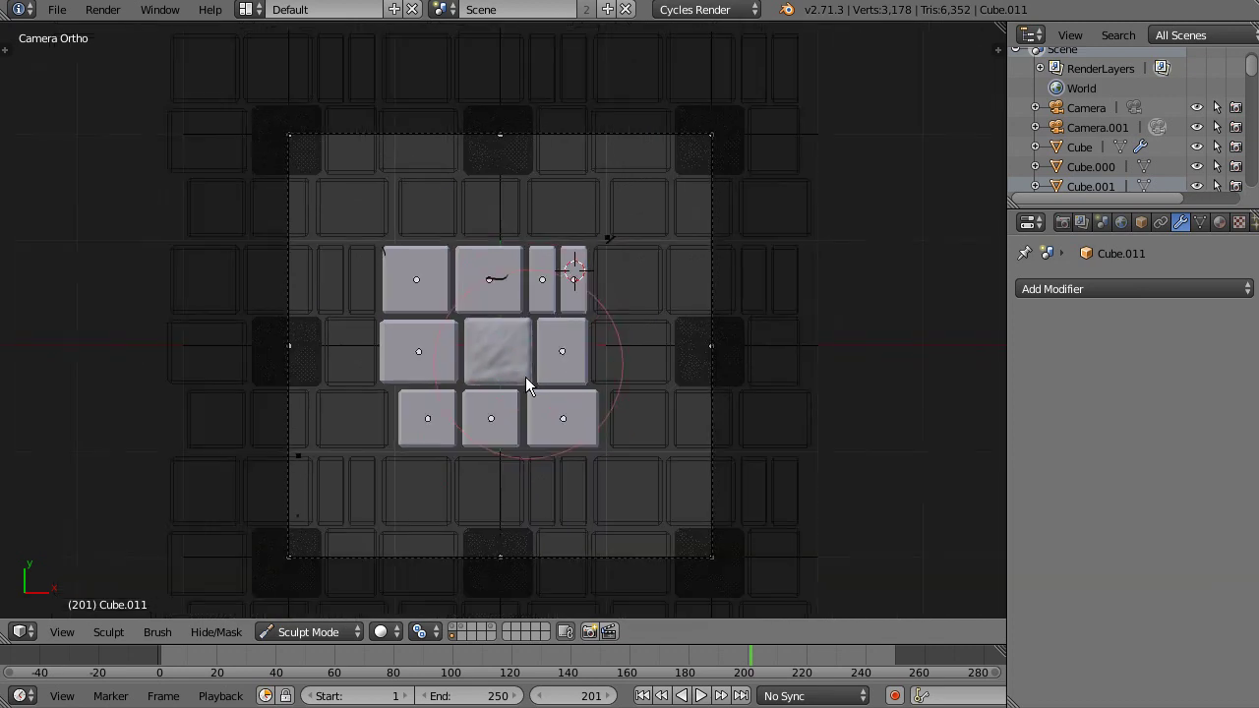
scroll(475, 536, up, 2)
Show the layer with the finished sculpted stones together with the layer of their wire-drawn instances
click(456, 631)
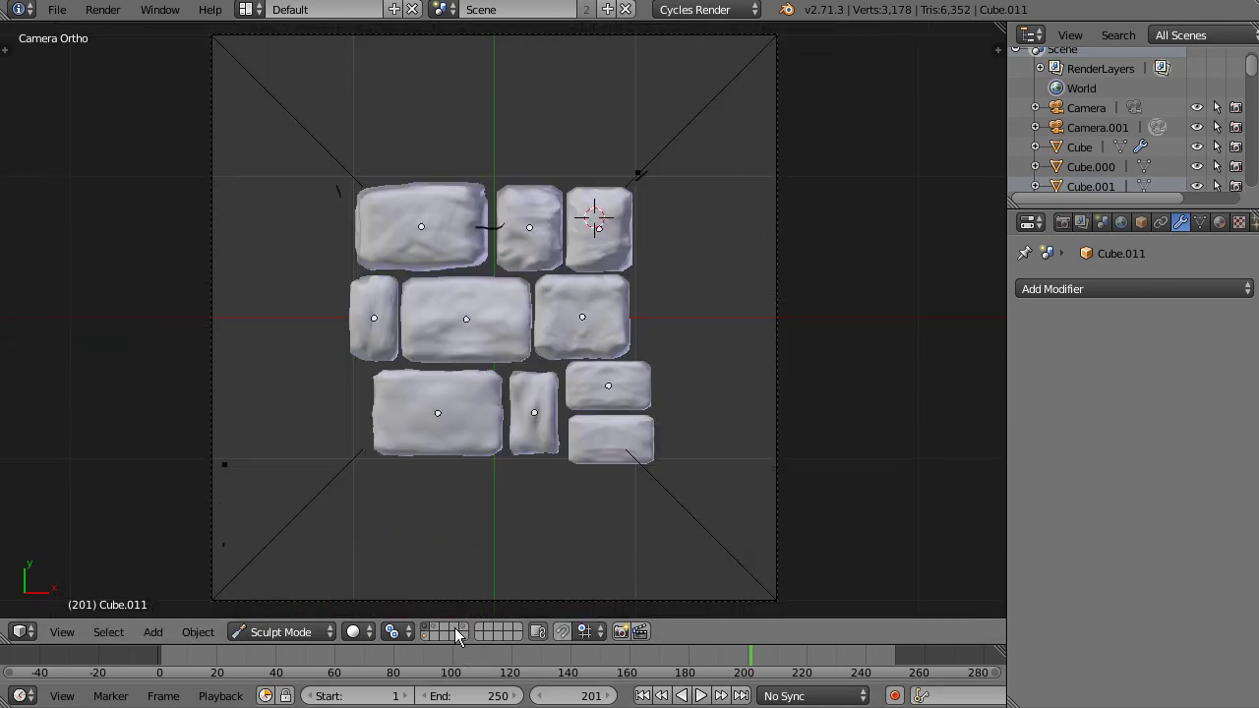
scroll(500, 331, up, 3)
scroll(553, 482, down, 1)
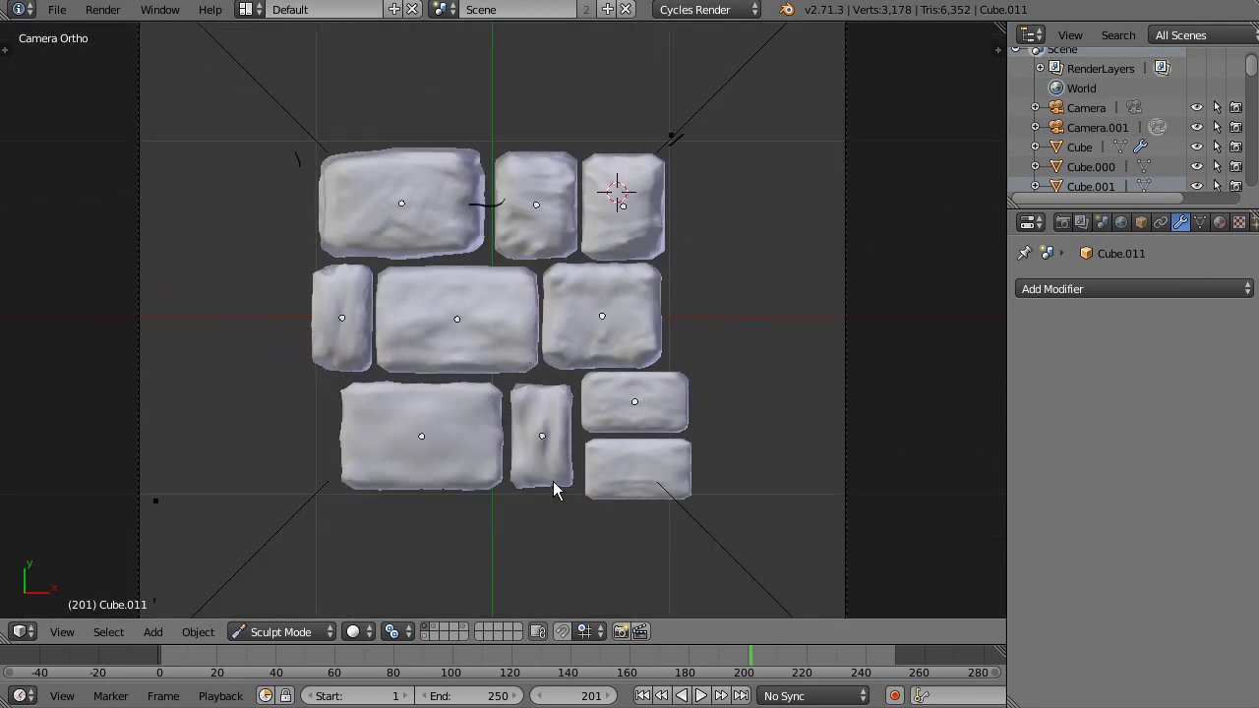
shift+click(435, 637)
shift+click(433, 635)
shift+click(467, 628)
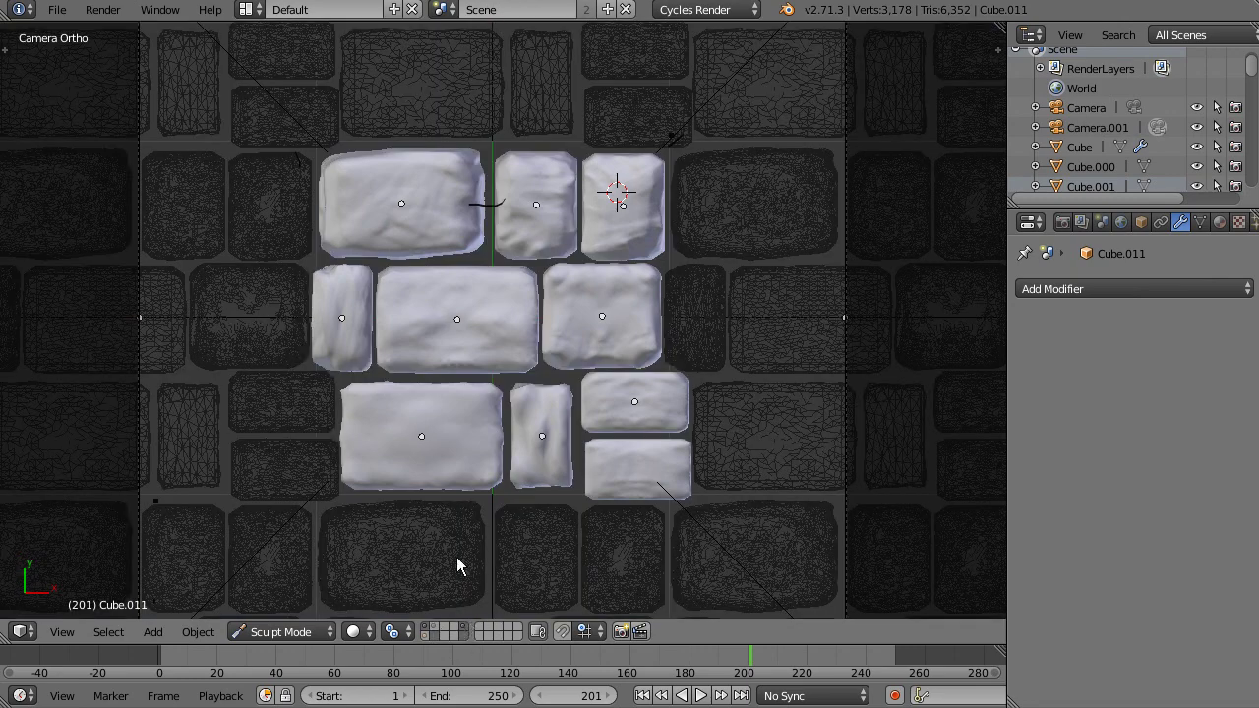
Examine the finished stone layout and its surrounding instances from outside the camera and from above
middle_drag(295, 563, 497, 313)
key(z)
scroll(473, 435, down, 6)
key(z)
middle_drag(473, 434, 410, 511)
key(KP_7)
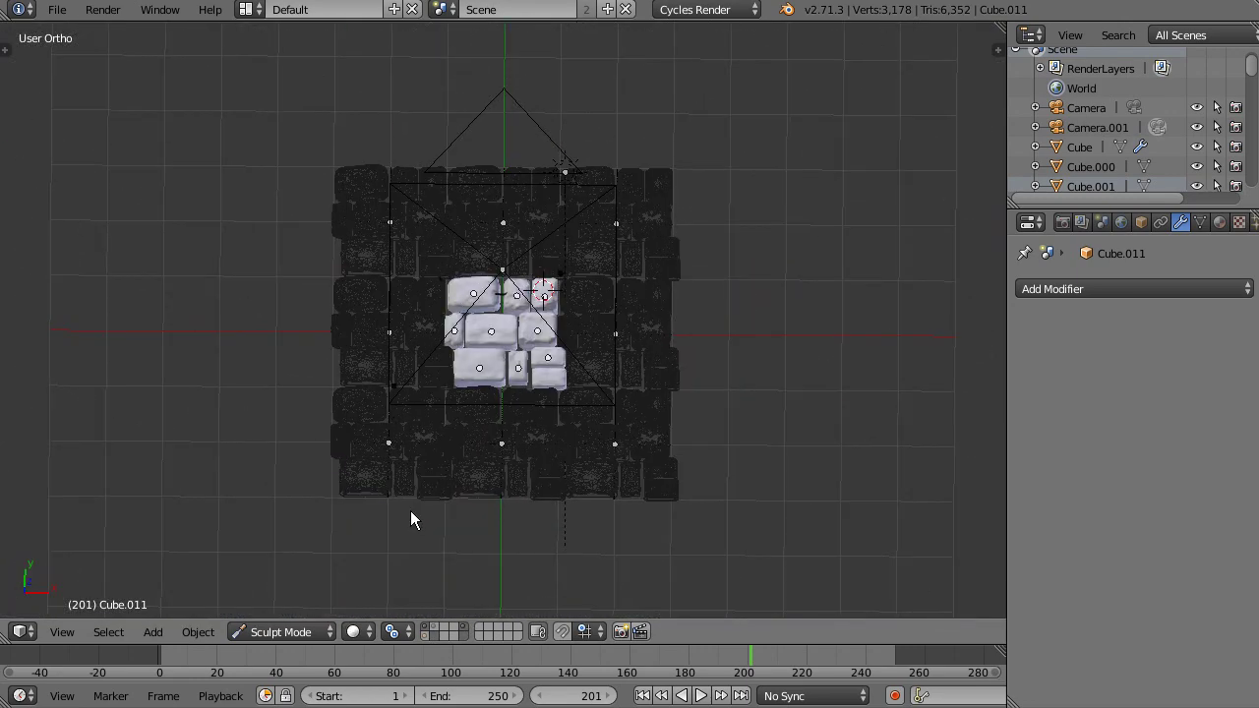
Examine the stone layout through the orthographic camera and show the scene's render resolution settings
key(KP_1)
key(KP_0)
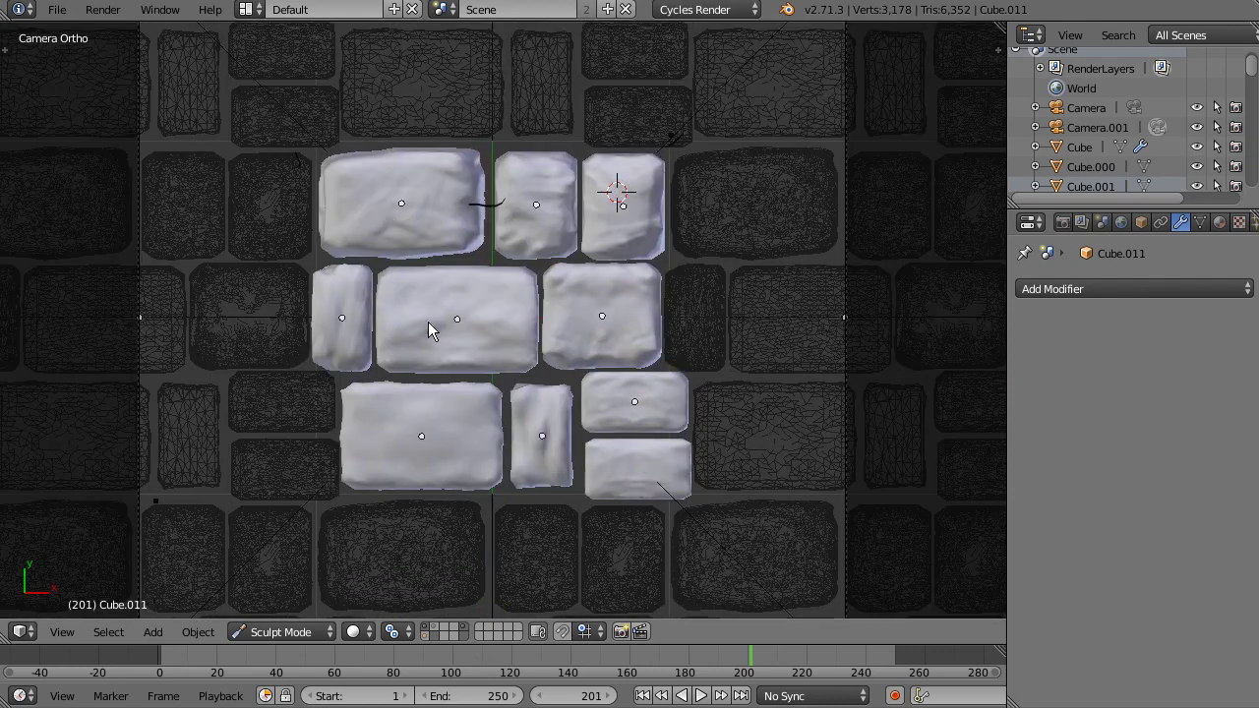
scroll(467, 246, down, 3)
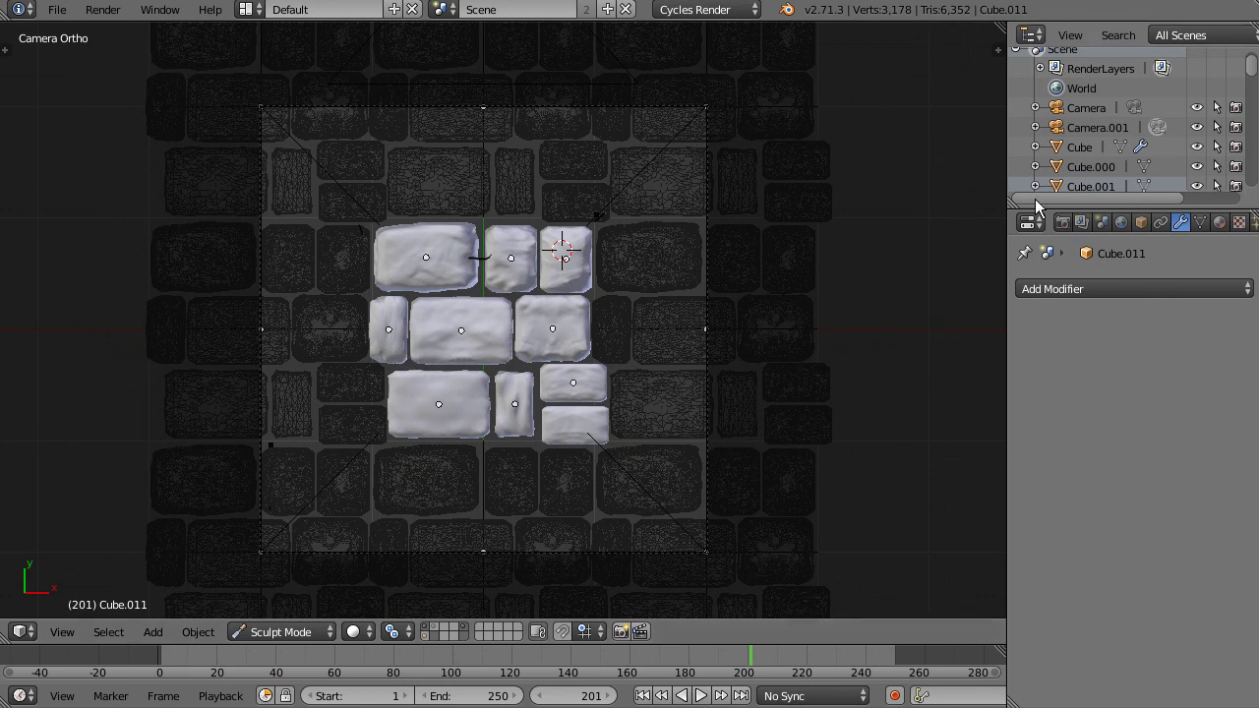
click(1064, 222)
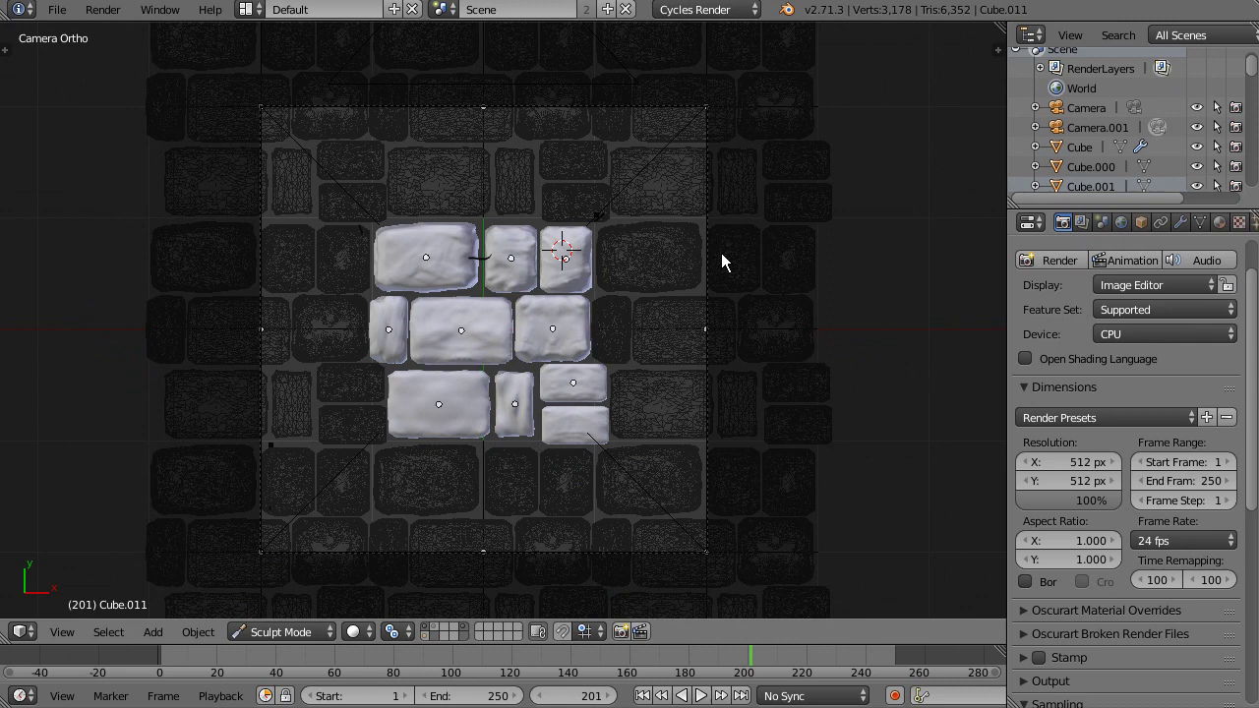
scroll(777, 216, up, 2)
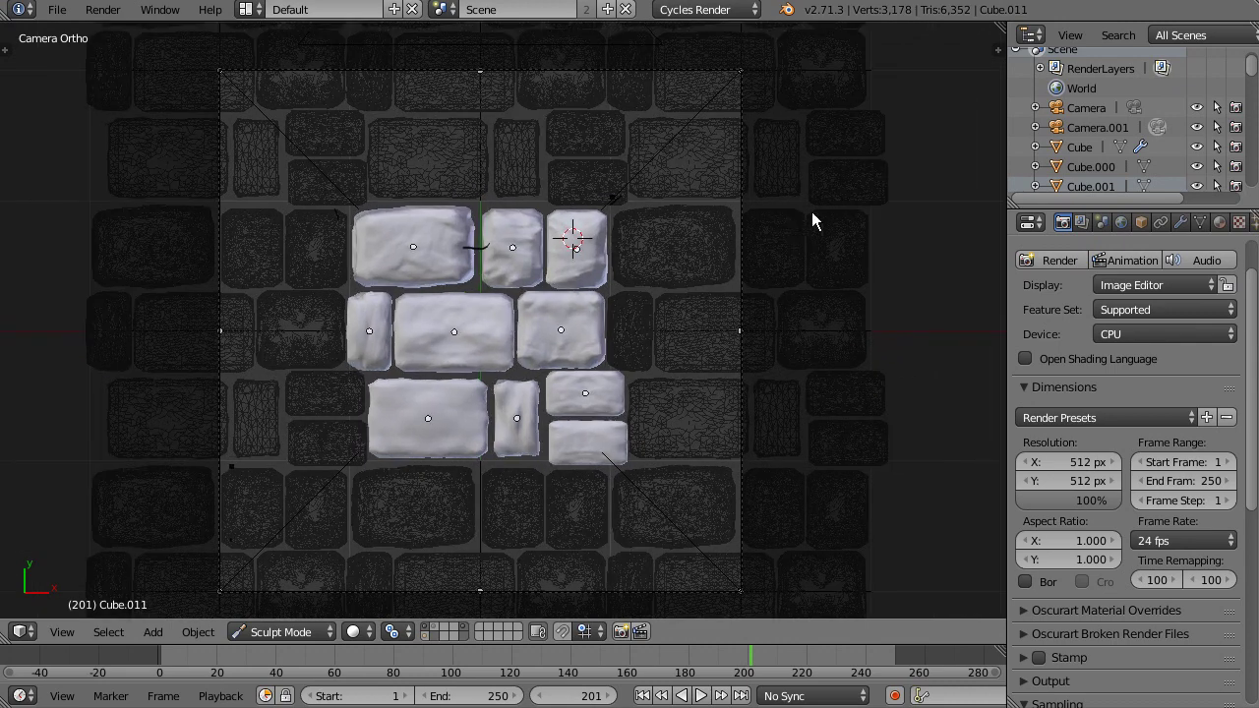
scroll(812, 221, down, 2)
Split the 3D view into two side-by-side camera views of roughly equal width
drag(996, 40, 609, 148)
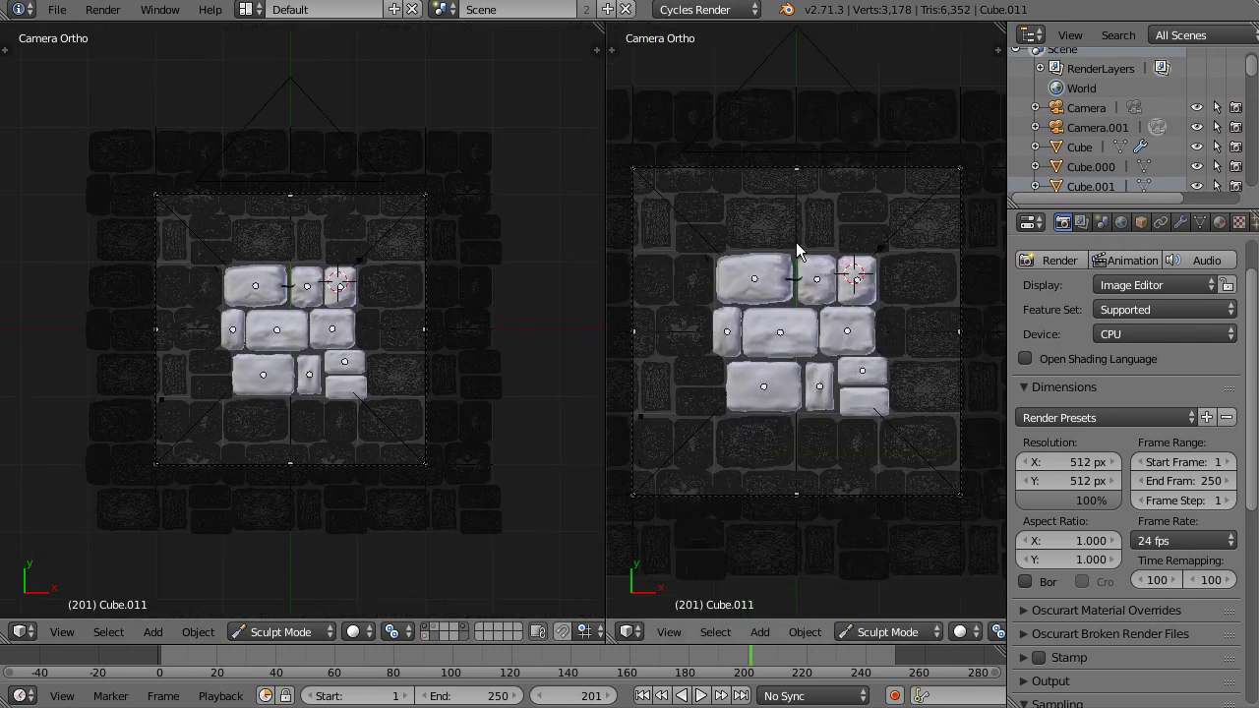
click(605, 355)
drag(603, 362, 508, 360)
scroll(381, 368, up, 1)
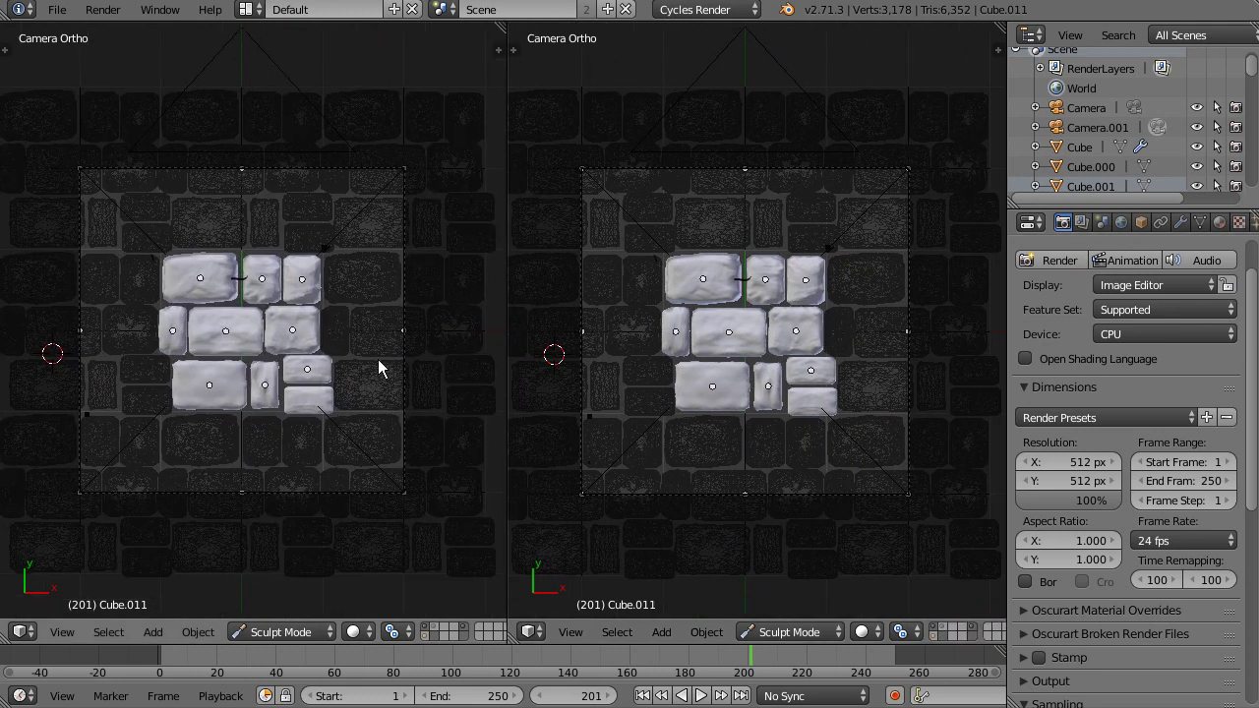
scroll(382, 368, down, 1)
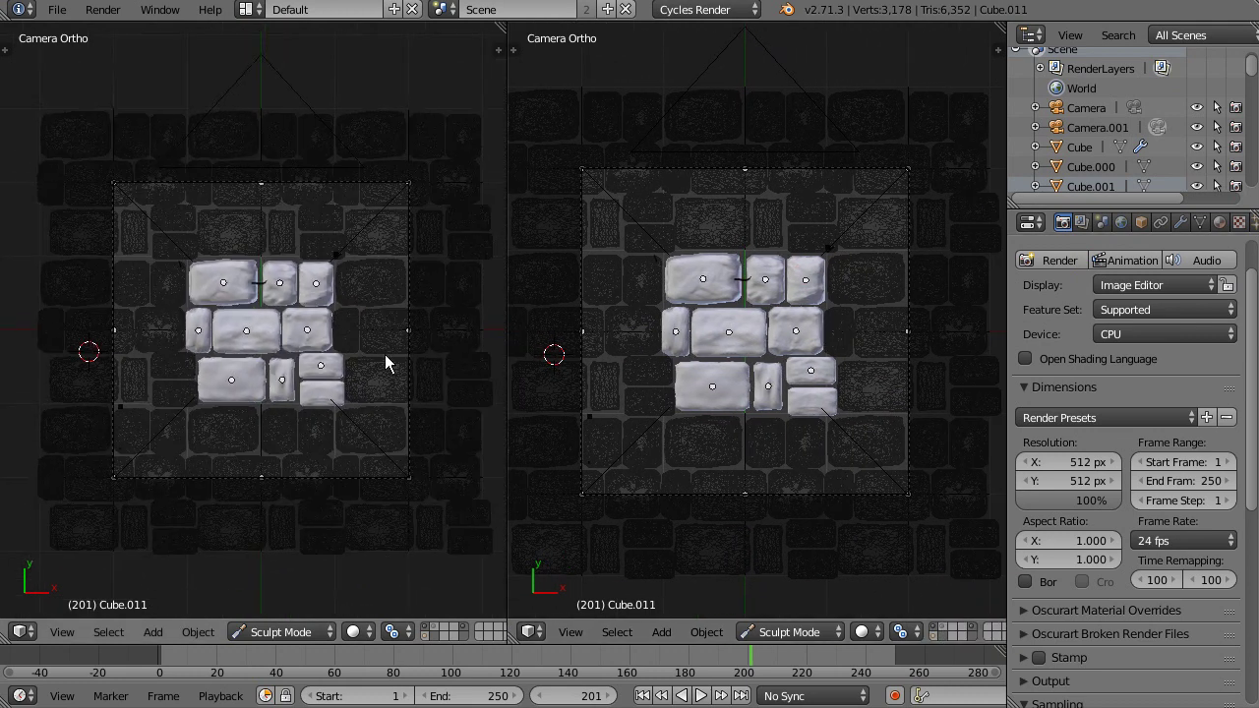
scroll(366, 374, up, 1)
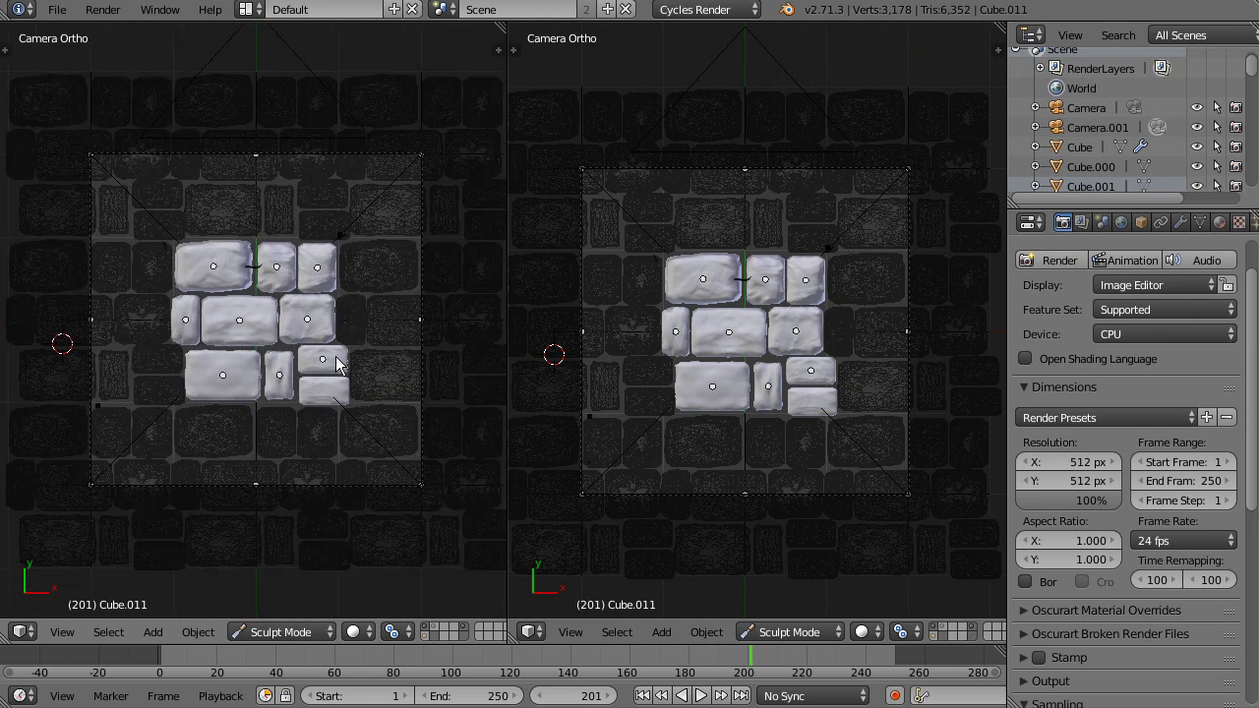
Show the render layer's passes and split one camera view into a taller upper area and a lower area
click(1082, 223)
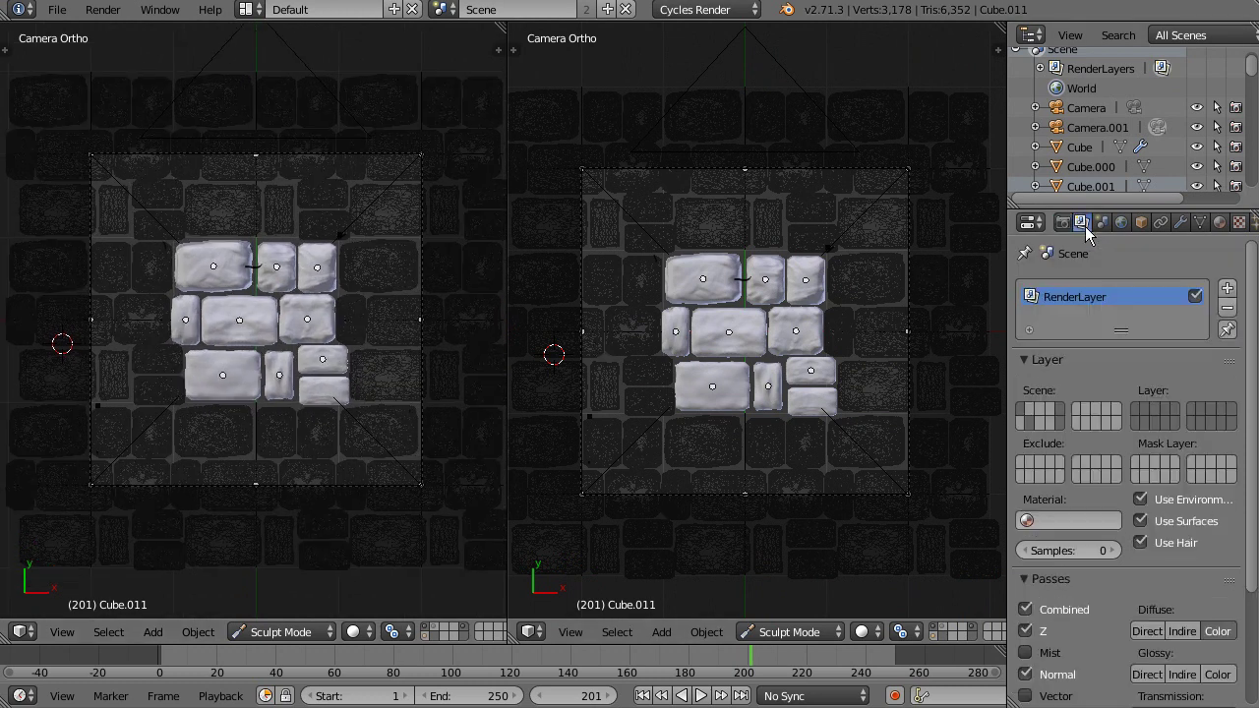
scroll(1084, 492, down, 4)
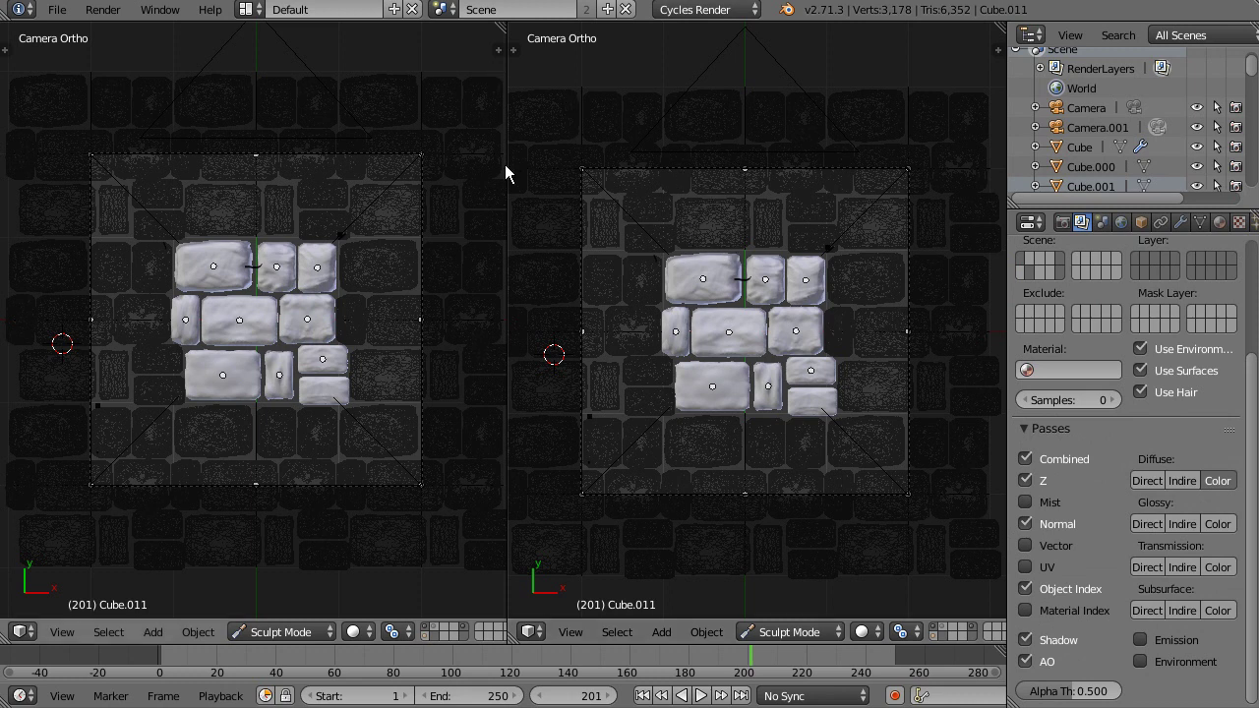
drag(507, 168, 531, 325)
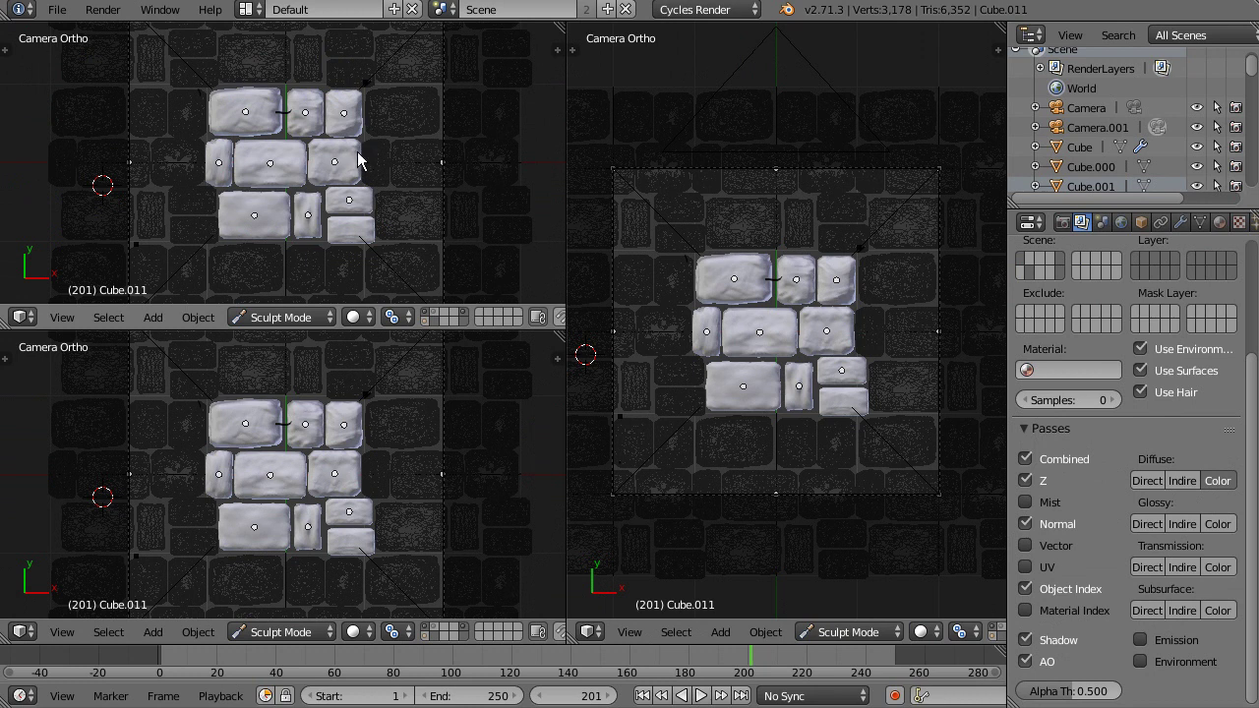
scroll(393, 177, up, 2)
scroll(393, 202, down, 1)
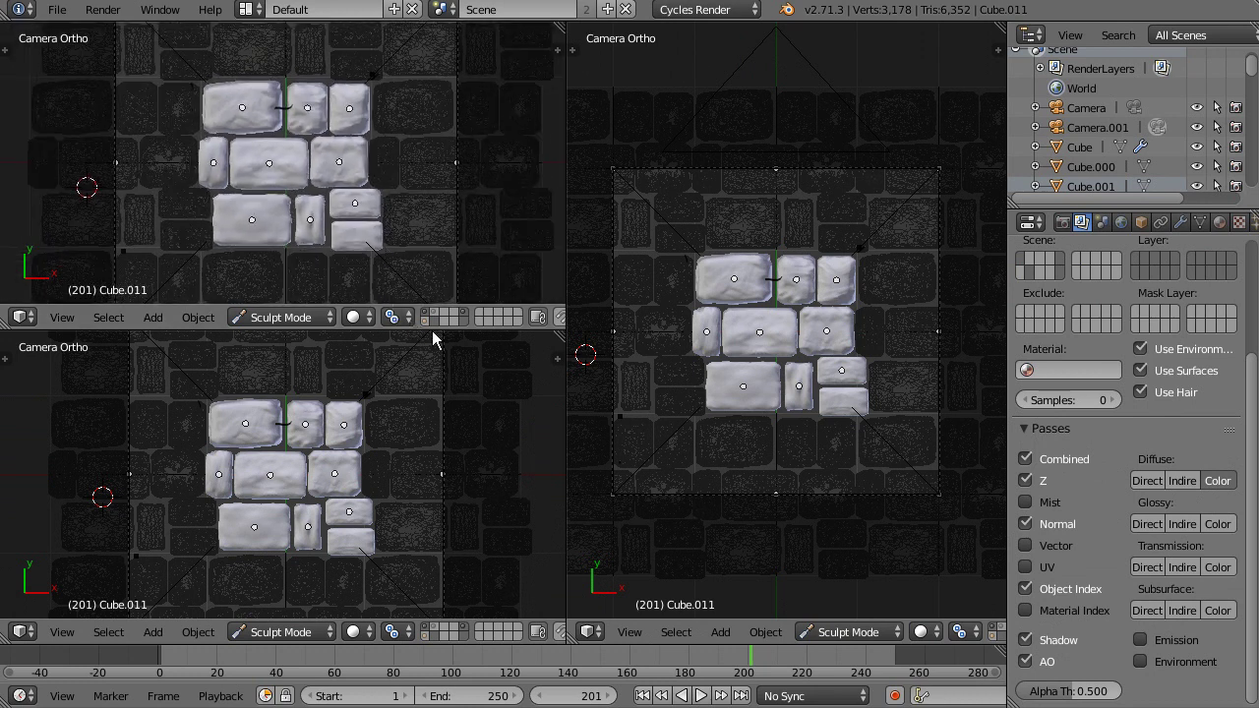
drag(442, 332, 442, 378)
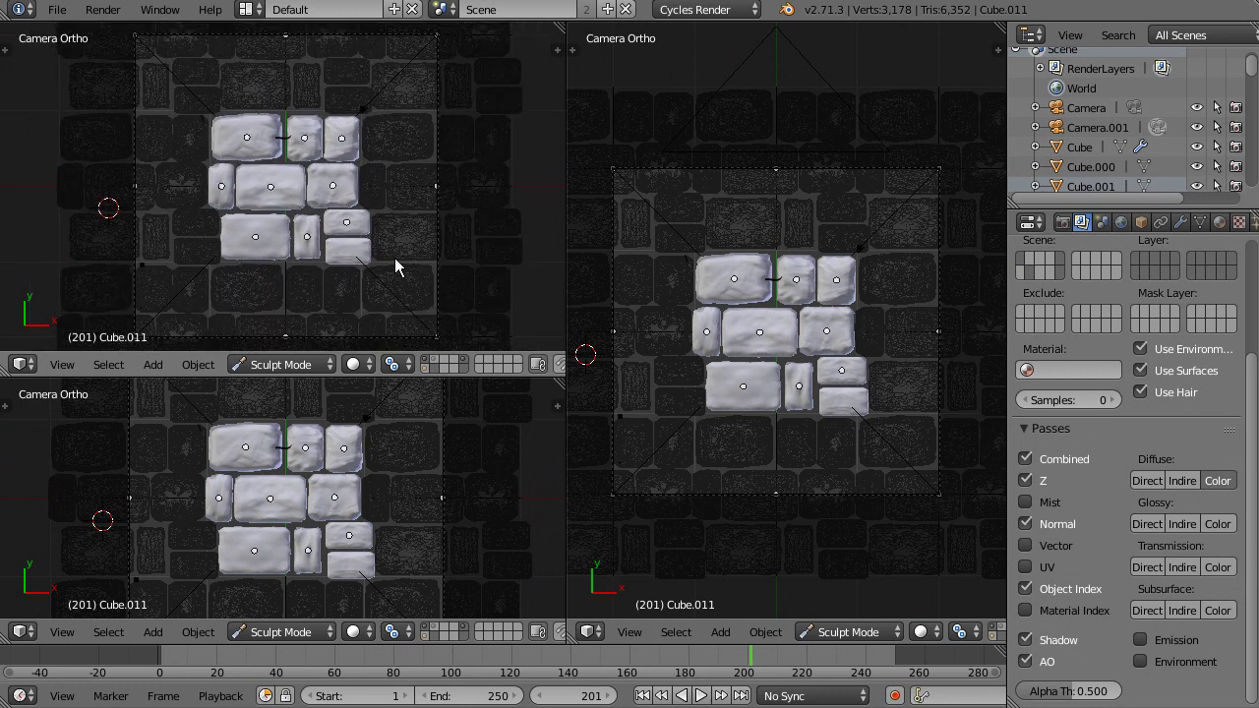
Change the new upper area to a node editor showing the scene's compositing nodes, with its sidebar collapsed
key(shift+F3)
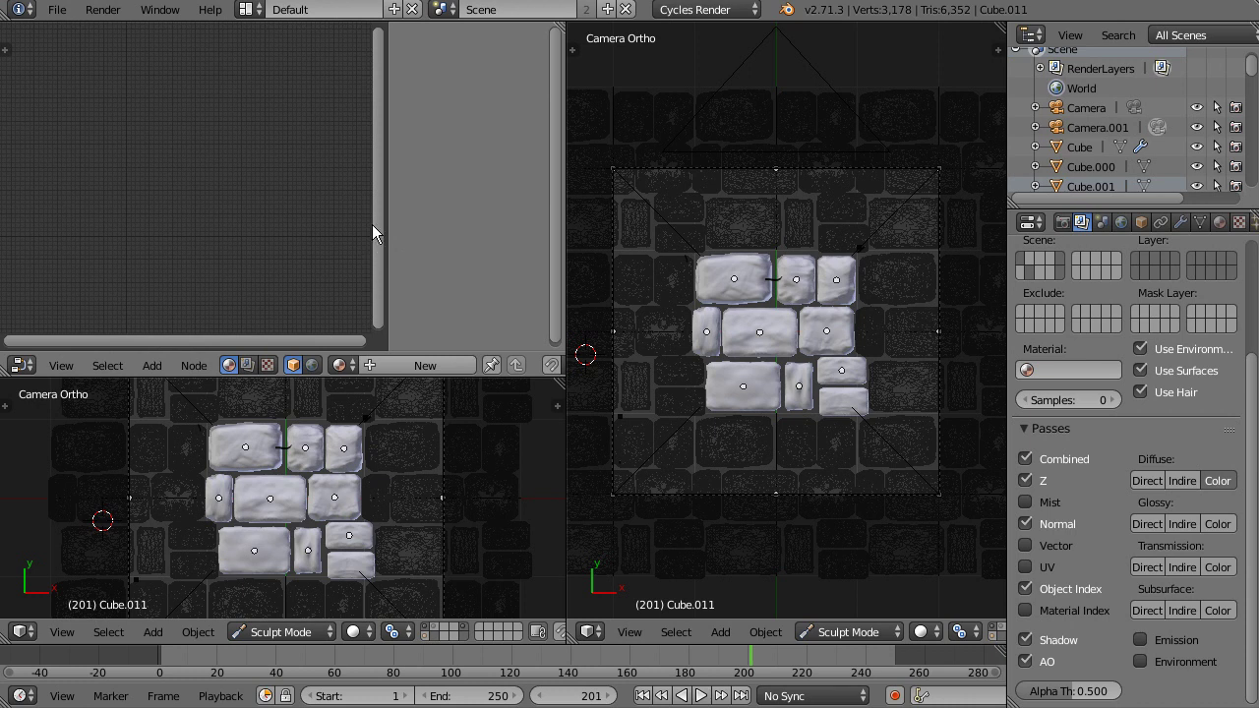
drag(387, 215, 623, 205)
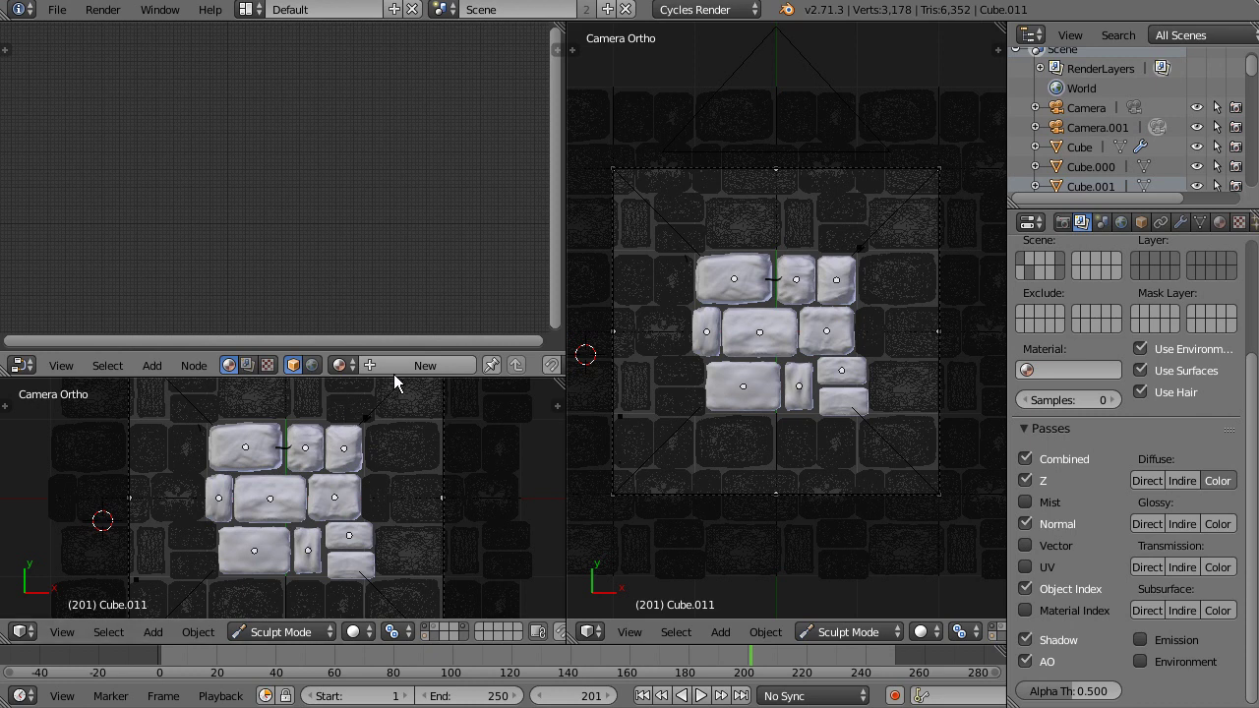
click(247, 365)
scroll(280, 245, up, 5)
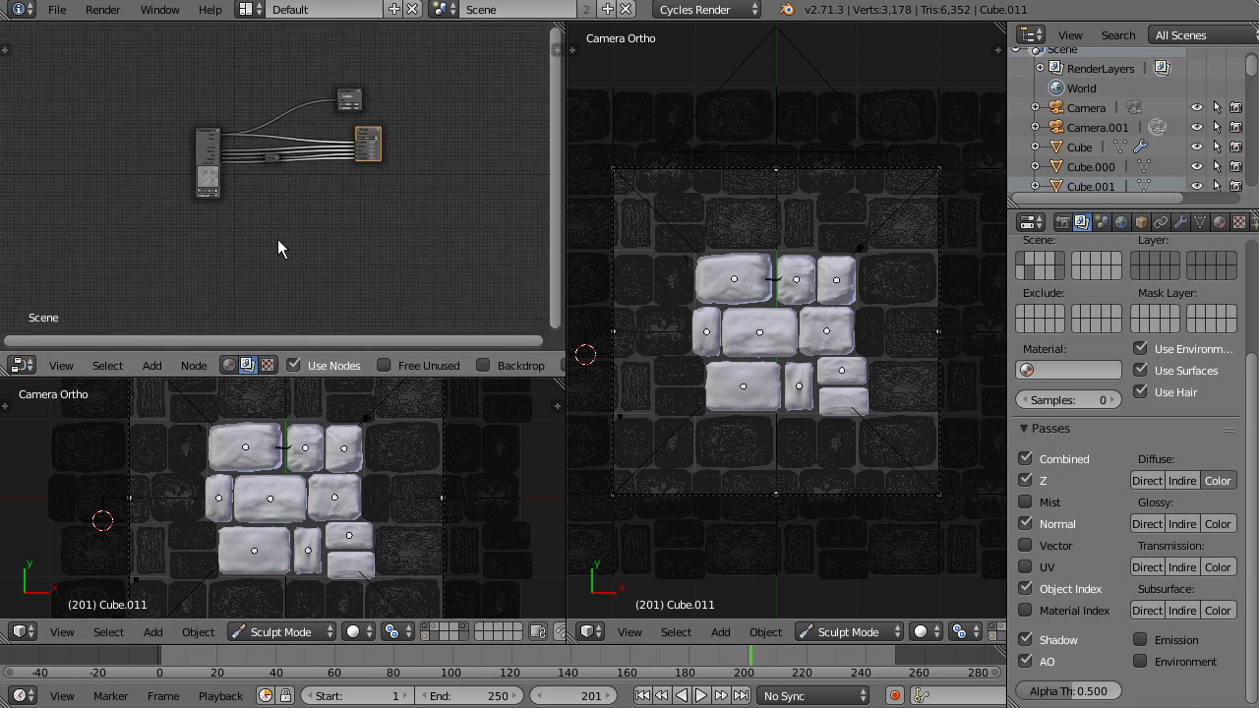
scroll(381, 201, up, 2)
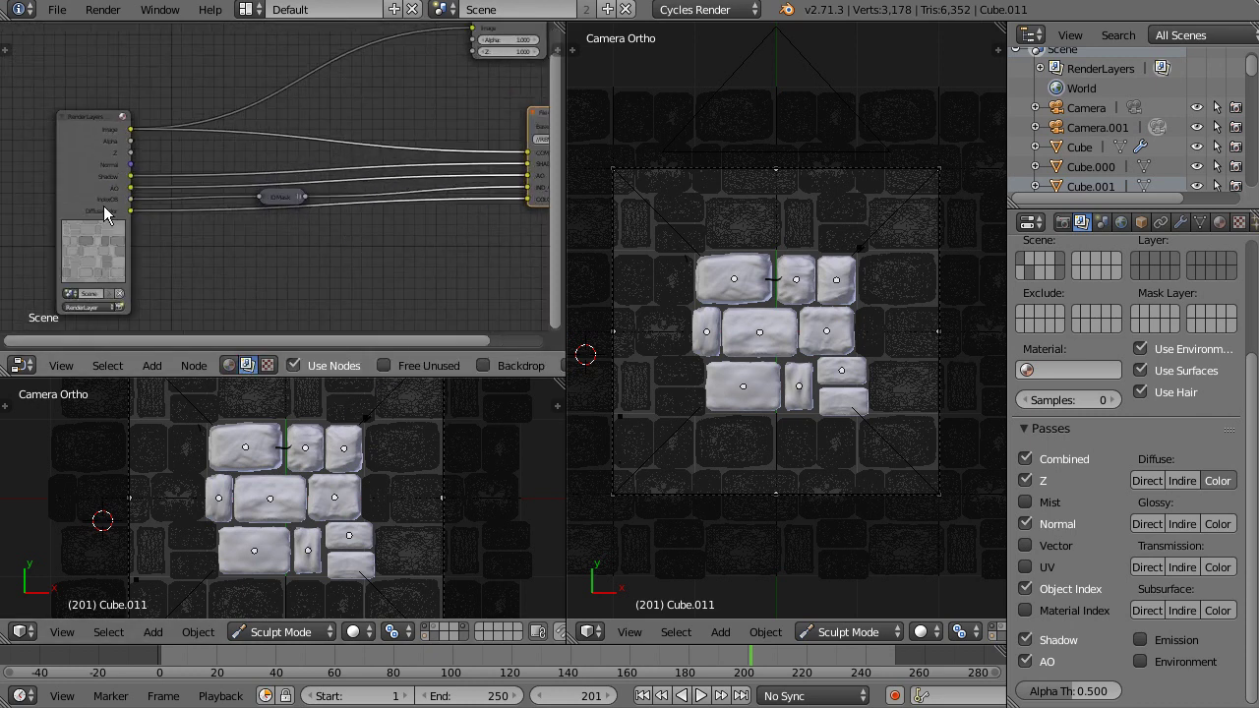
Maximize the node editor, move the File Output node closer to the Render Layers node, and show its properties
key(ctrl+Up)
middle_drag(630, 182, 449, 146)
scroll(449, 145, down, 1)
drag(932, 180, 855, 197)
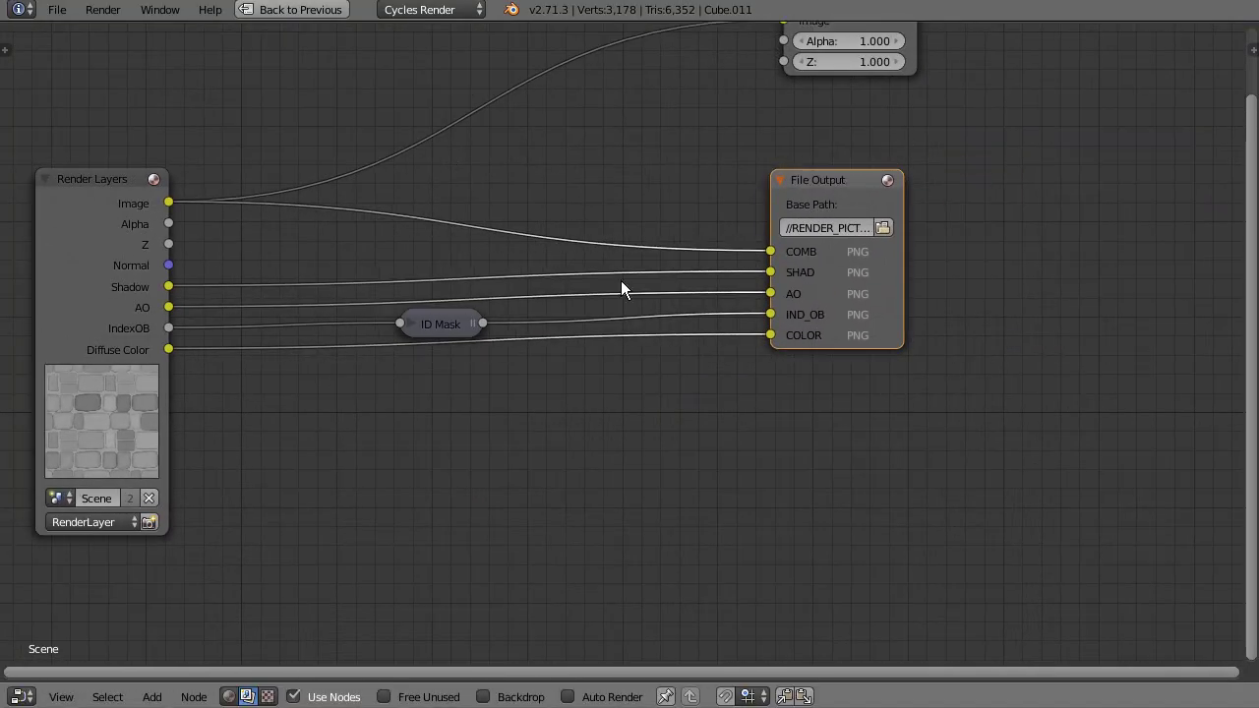
click(1255, 59)
scroll(1017, 172, down, 8)
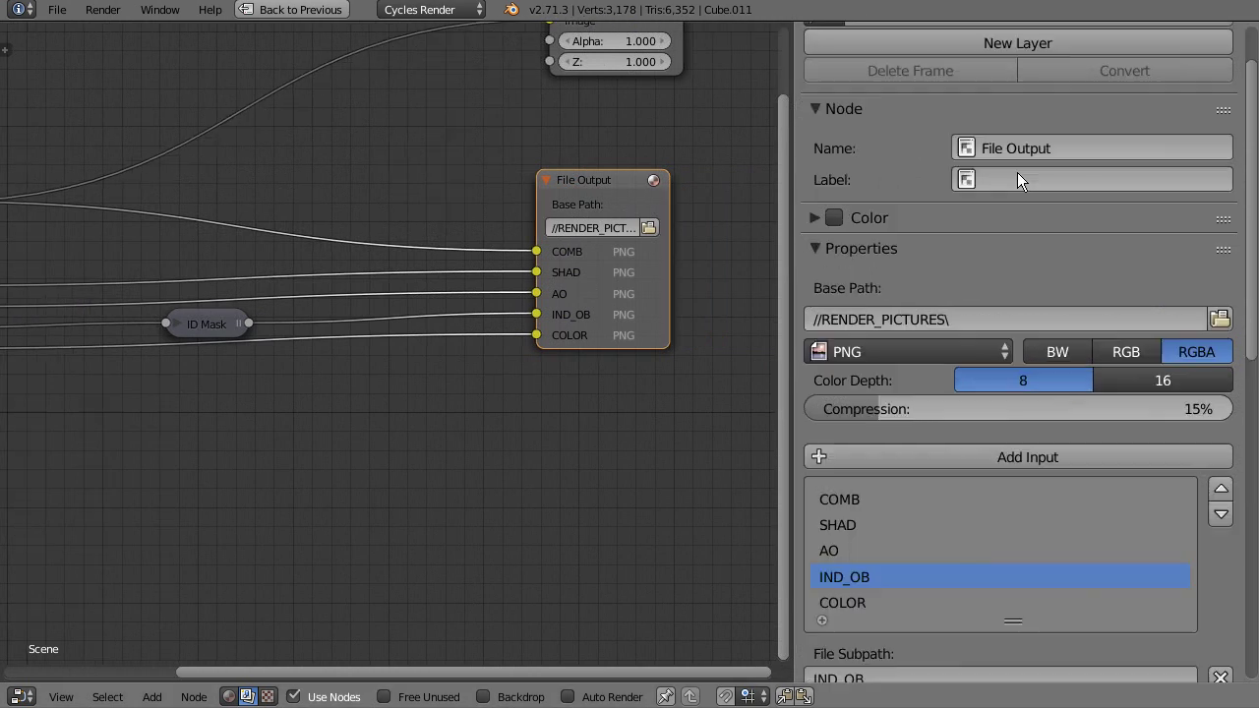
Cycle a Viewer node through the Render Layers outputs and delete the Viewer node
middle_drag(376, 382, 448, 418)
scroll(576, 374, down, 2)
ctrl+shift+click(53, 341)
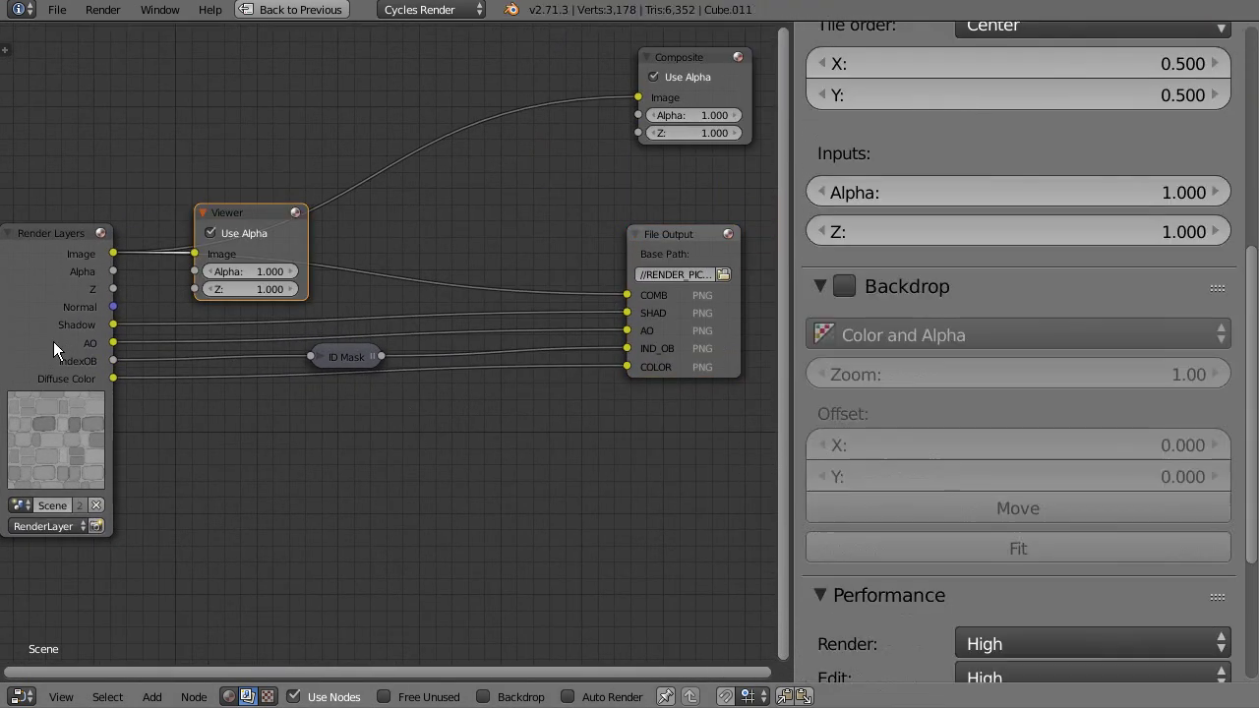
ctrl+shift+click(53, 341)
ctrl+shift+click(54, 342)
ctrl+shift+click(54, 341)
ctrl+shift+click(54, 340)
ctrl+shift+click(54, 340)
ctrl+shift+click(54, 341)
ctrl+shift+click(53, 340)
ctrl+shift+click(70, 326)
ctrl+shift+click(71, 331)
ctrl+shift+click(72, 336)
ctrl+shift+click(71, 339)
ctrl+shift+click(71, 344)
ctrl+shift+click(66, 352)
ctrl+shift+click(61, 361)
ctrl+shift+click(65, 369)
ctrl+shift+click(63, 363)
ctrl+shift+click(62, 358)
ctrl+shift+click(63, 356)
ctrl+shift+click(63, 354)
ctrl+shift+click(63, 354)
ctrl+shift+click(63, 355)
ctrl+shift+click(63, 352)
ctrl+shift+click(59, 315)
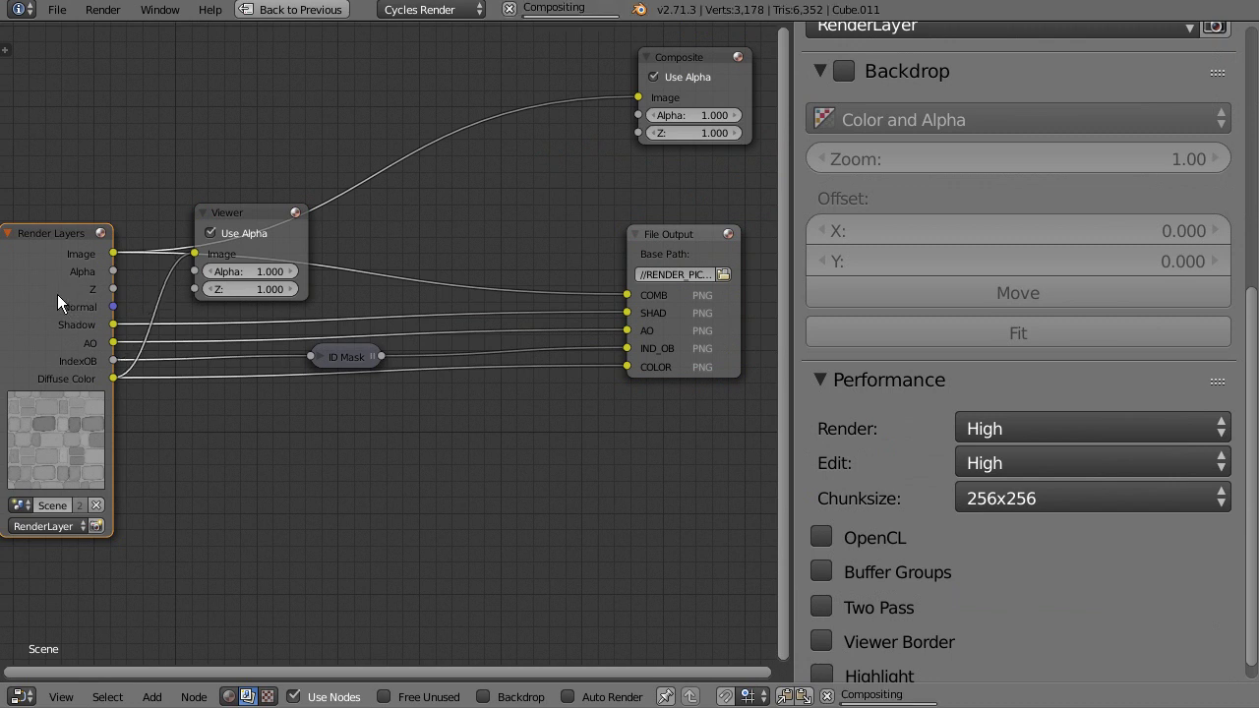
ctrl+shift+click(57, 292)
ctrl+shift+click(60, 300)
ctrl+shift+click(57, 307)
ctrl+shift+click(49, 310)
ctrl+shift+click(64, 304)
ctrl+shift+click(64, 304)
drag(263, 210, 266, 94)
key(x)
Select the File Output node and examine its base path and image format settings
middle_drag(516, 310, 593, 237)
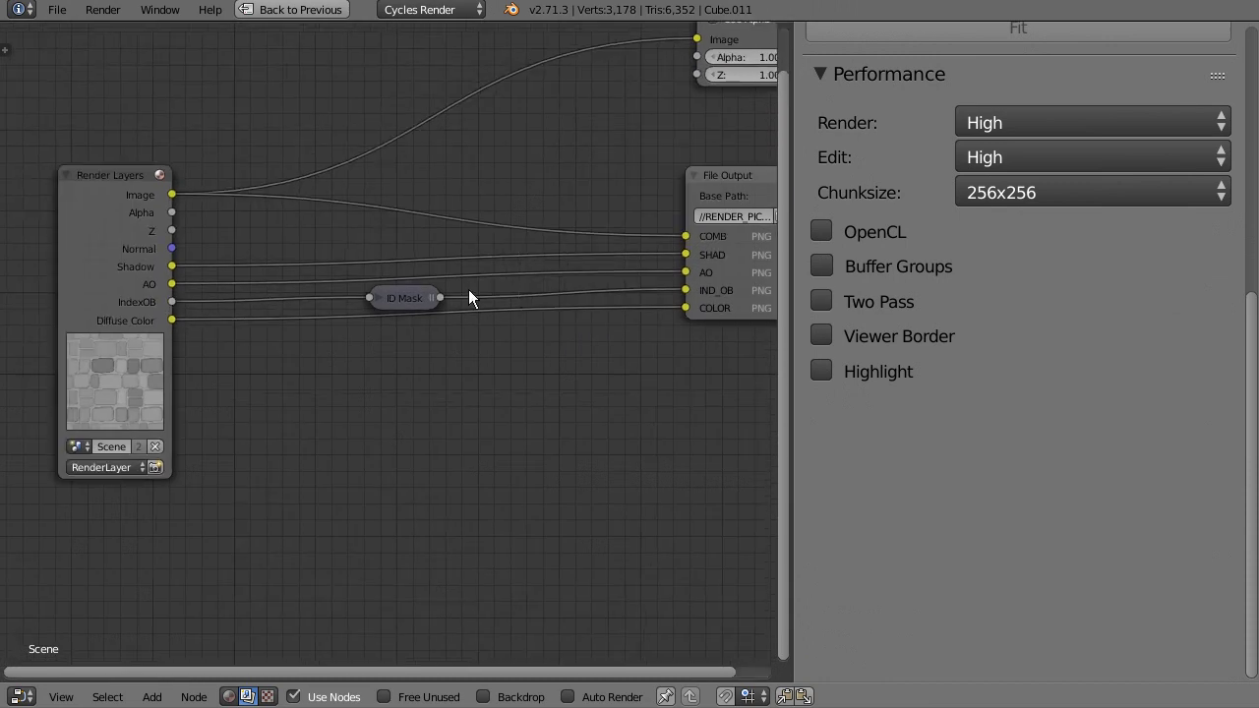
middle_drag(468, 297, 332, 338)
click(618, 216)
middle_drag(606, 225, 601, 286)
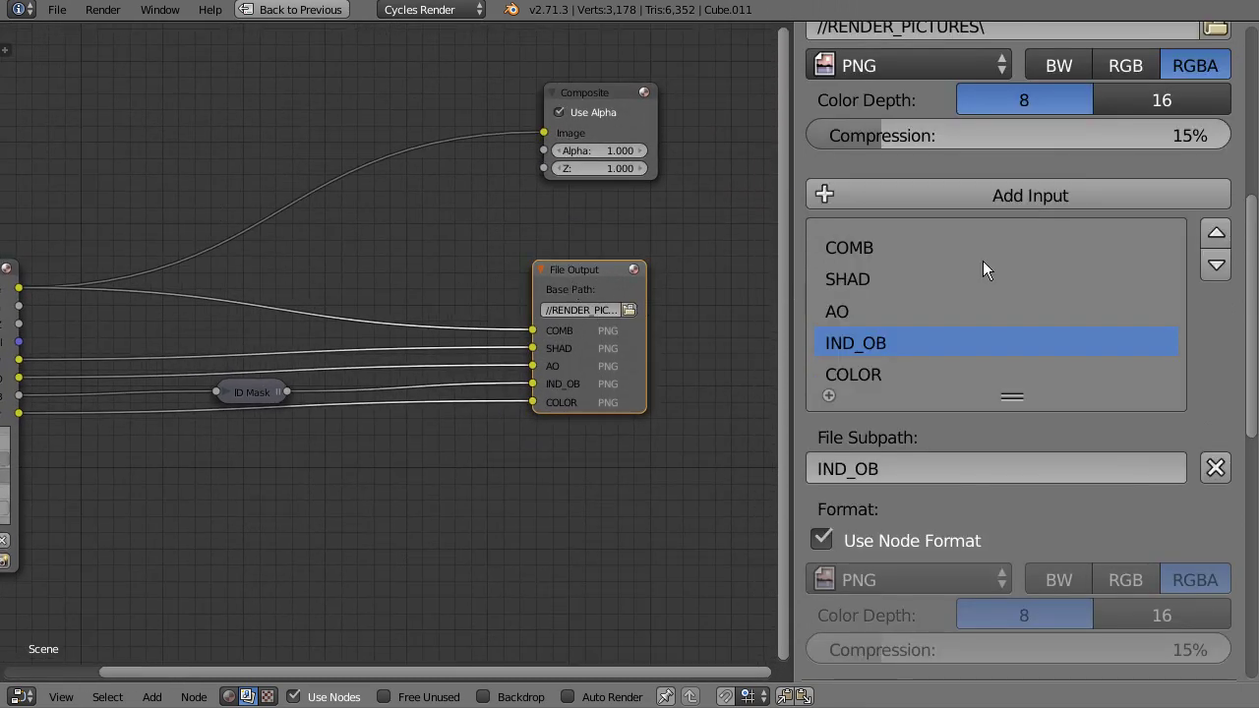
scroll(974, 295, up, 5)
scroll(907, 341, up, 2)
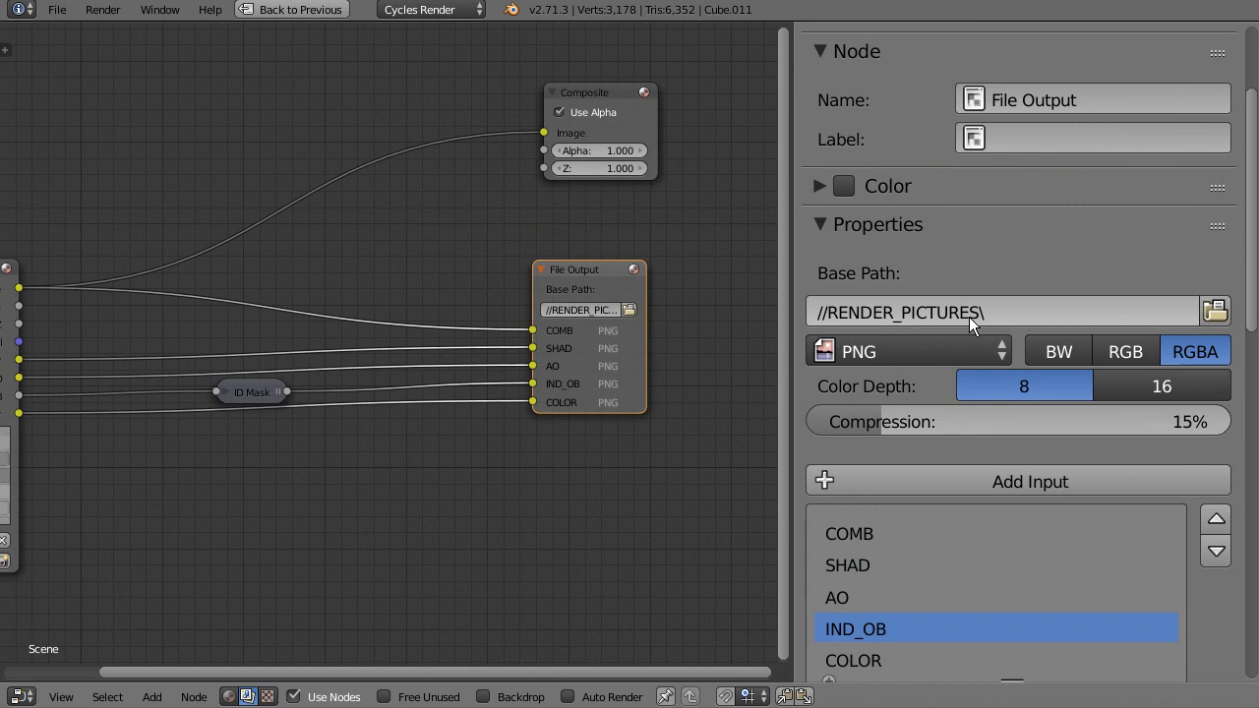
click(899, 314)
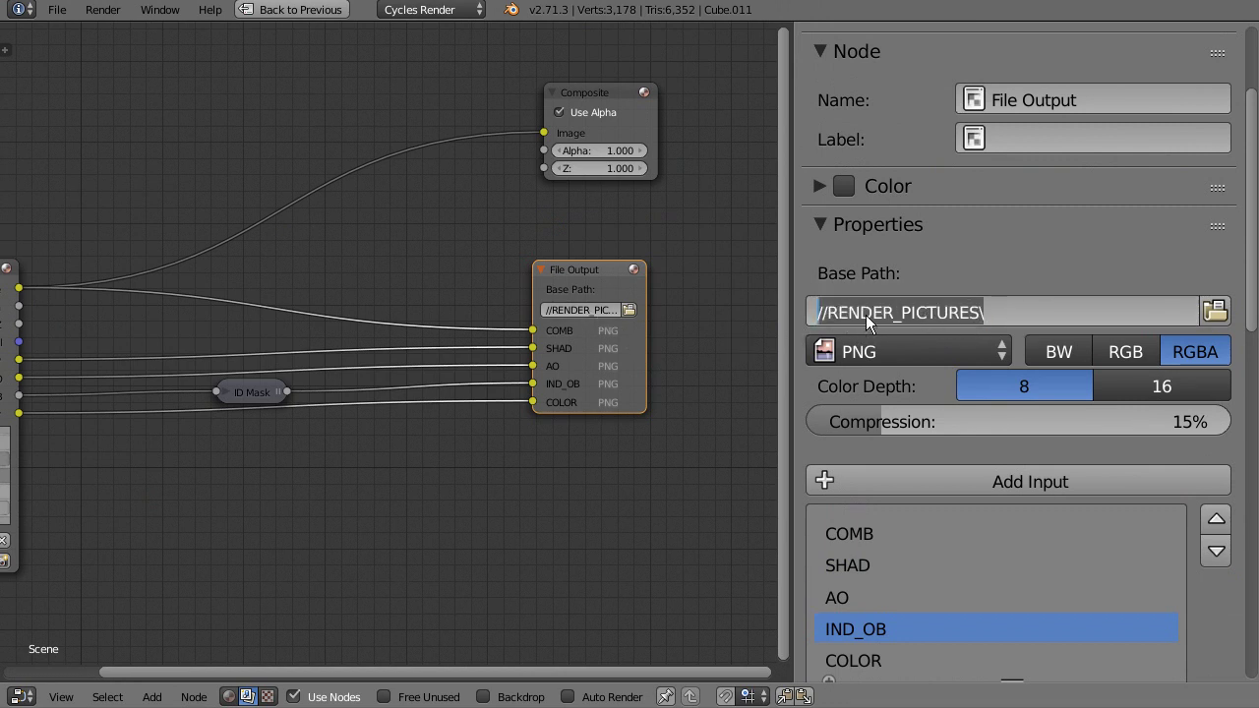
click(973, 257)
Examine the File Output node's input list and its links from the render passes
middle_drag(861, 356, 935, 140)
middle_drag(458, 312, 490, 272)
scroll(423, 319, down, 1)
scroll(427, 319, up, 1)
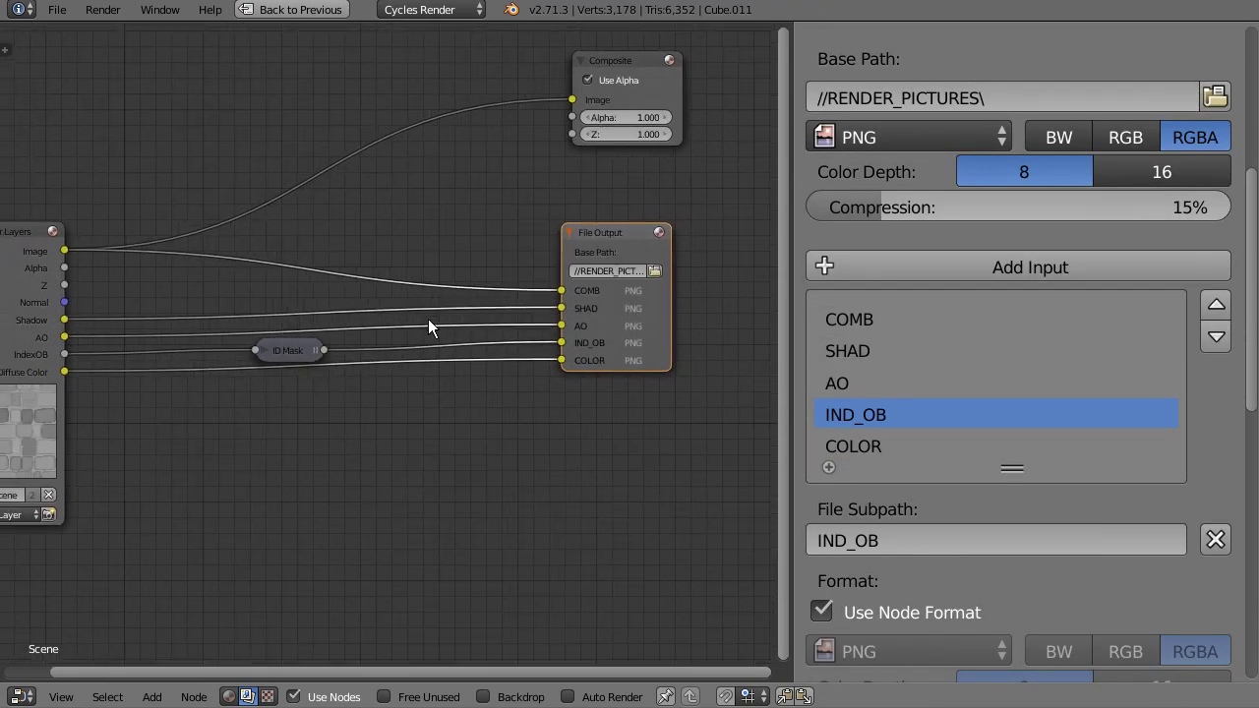
middle_drag(428, 319, 433, 298)
scroll(434, 299, up, 3)
drag(673, 194, 675, 208)
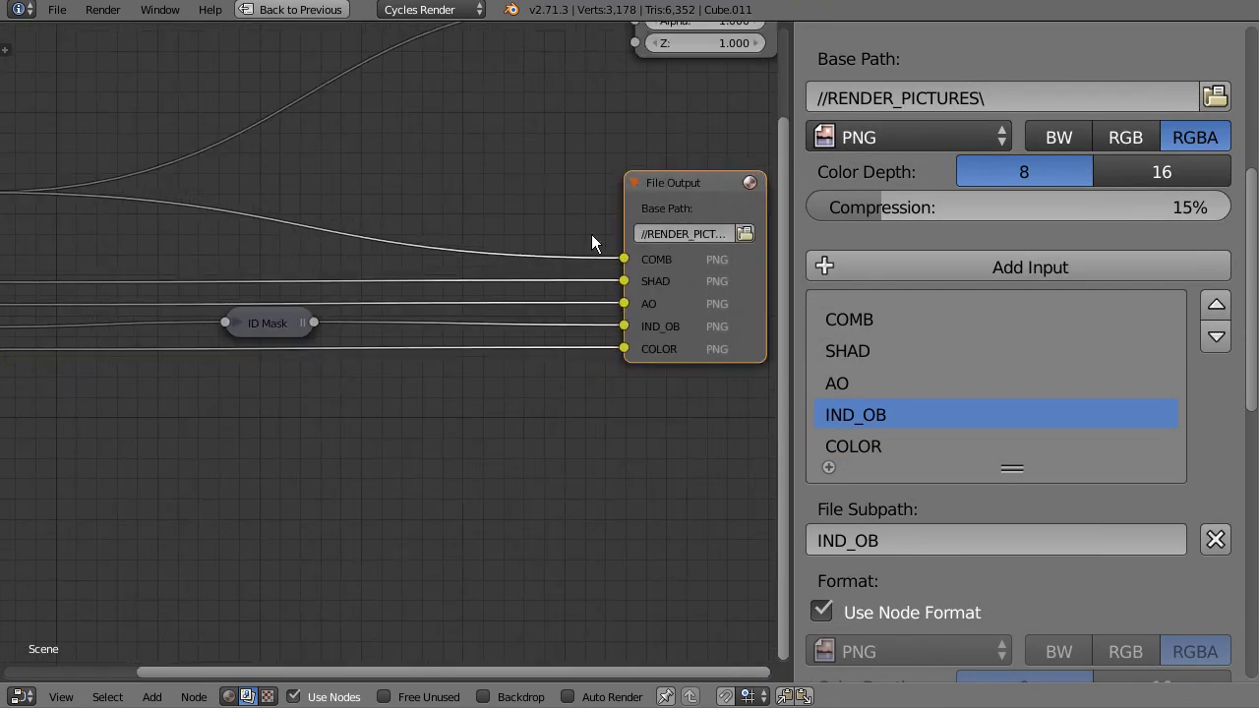
Restore the split layout and display the render result in place of the large camera view
key(ctrl+Up)
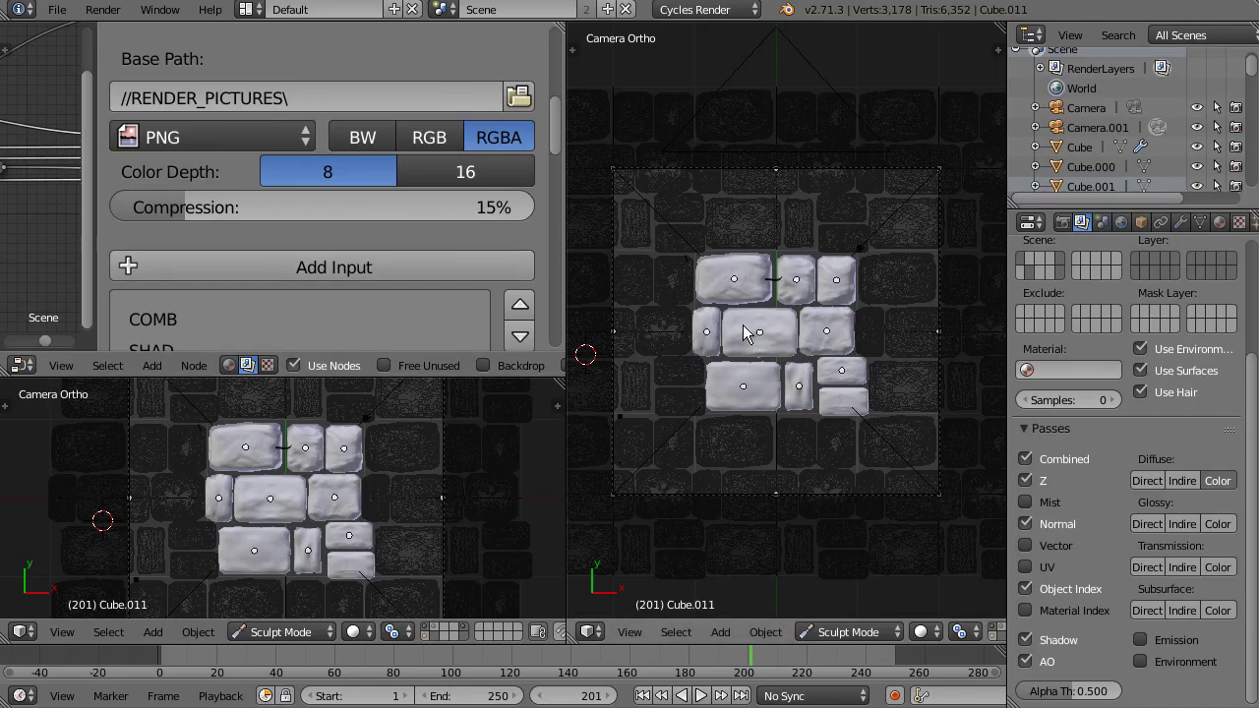
key(F11)
scroll(723, 284, down, 5)
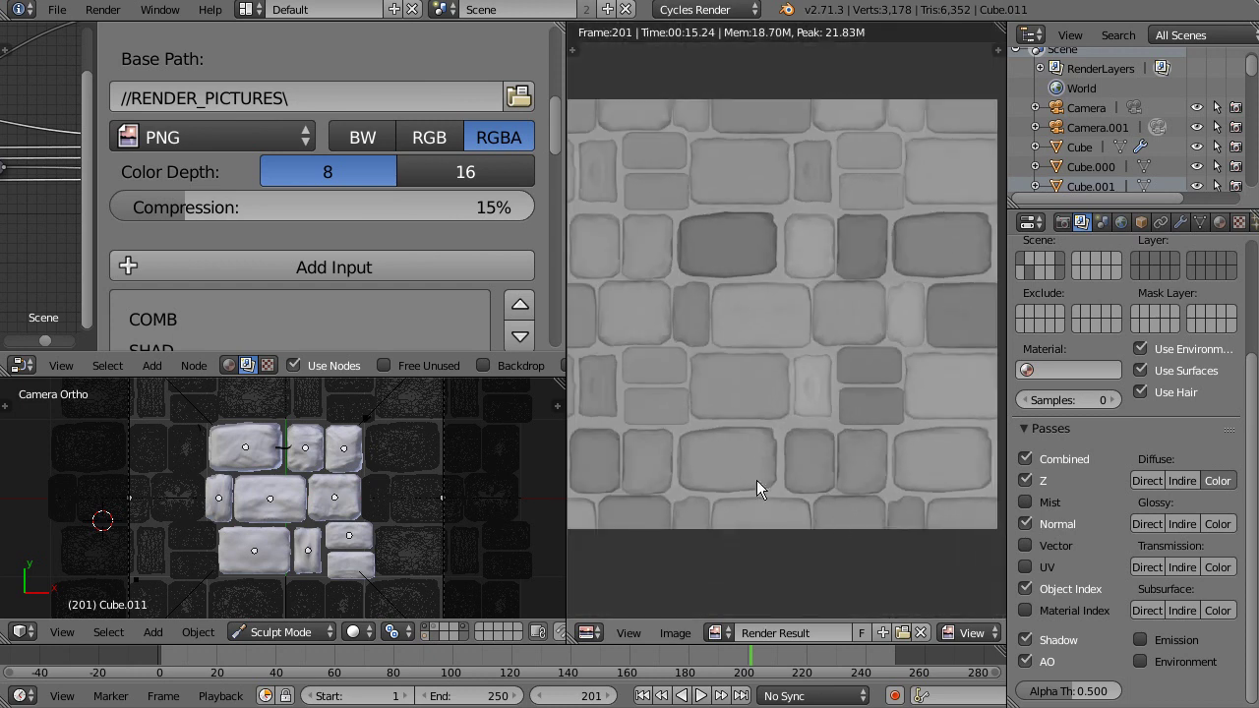
click(672, 638)
click(715, 571)
Hide the node properties sidebar and frame the compositing nodes in the restored node editor
scroll(303, 264, down, 1)
ctrl+middle_drag(485, 161, 130, 222)
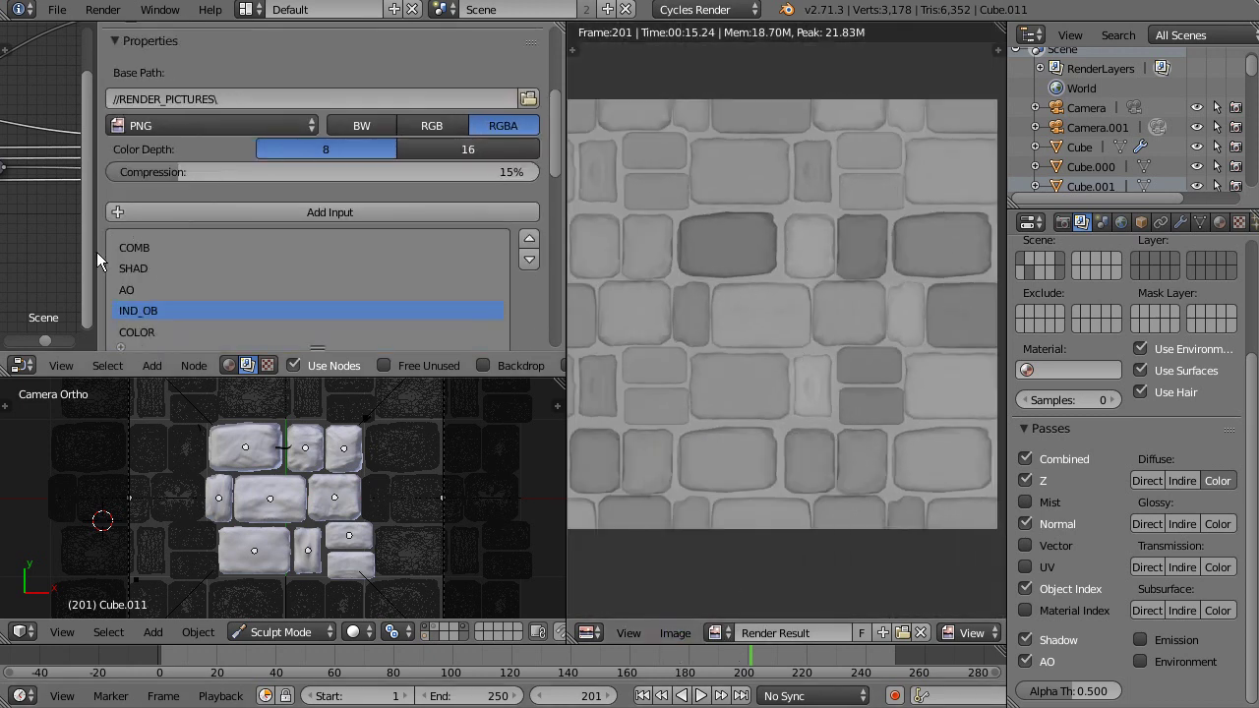
drag(96, 252, 129, 252)
key(n)
scroll(317, 177, down, 4)
scroll(361, 183, up, 14)
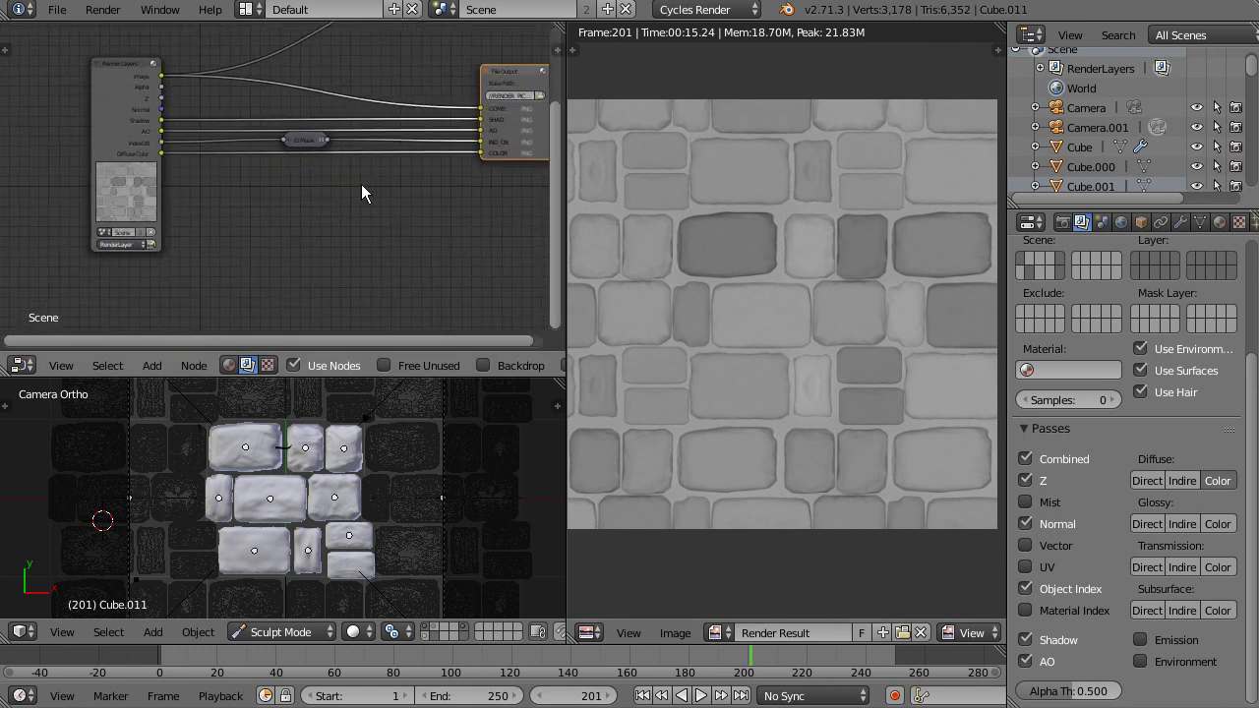
Connect a Viewer node to the ID Mask node's output and select the ID Mask node
click(291, 193)
middle_drag(273, 228, 351, 195)
scroll(433, 157, down, 1)
ctrl+shift+click(475, 99)
scroll(339, 172, down, 2)
click(448, 122)
click(326, 152)
Show only the ground plane's layer in the 3D view and select the plane
middle_drag(295, 511, 331, 537)
scroll(330, 563, down, 4)
click(435, 629)
click(332, 506)
right_click(331, 507)
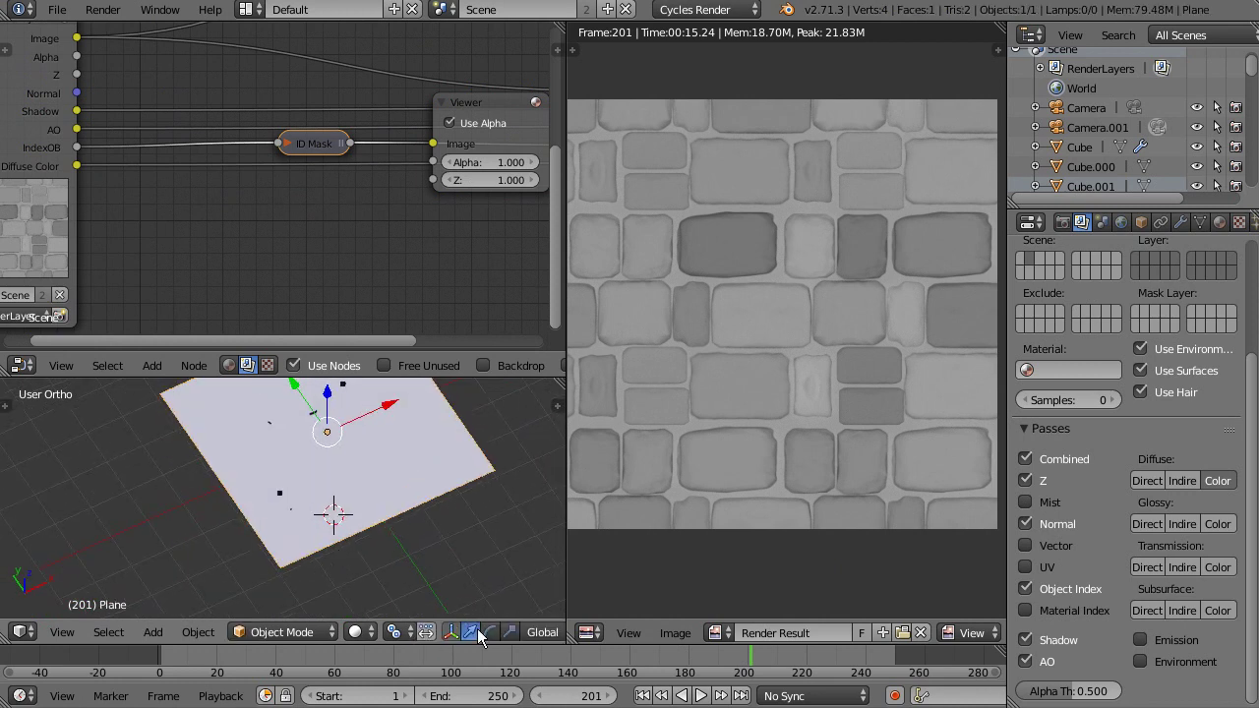
Isolate the plane in local view, check its mesh in Edit Mode, and return to the full scene
key(KP_Divide)
key(Tab)
key(Tab)
scroll(335, 540, up, 2)
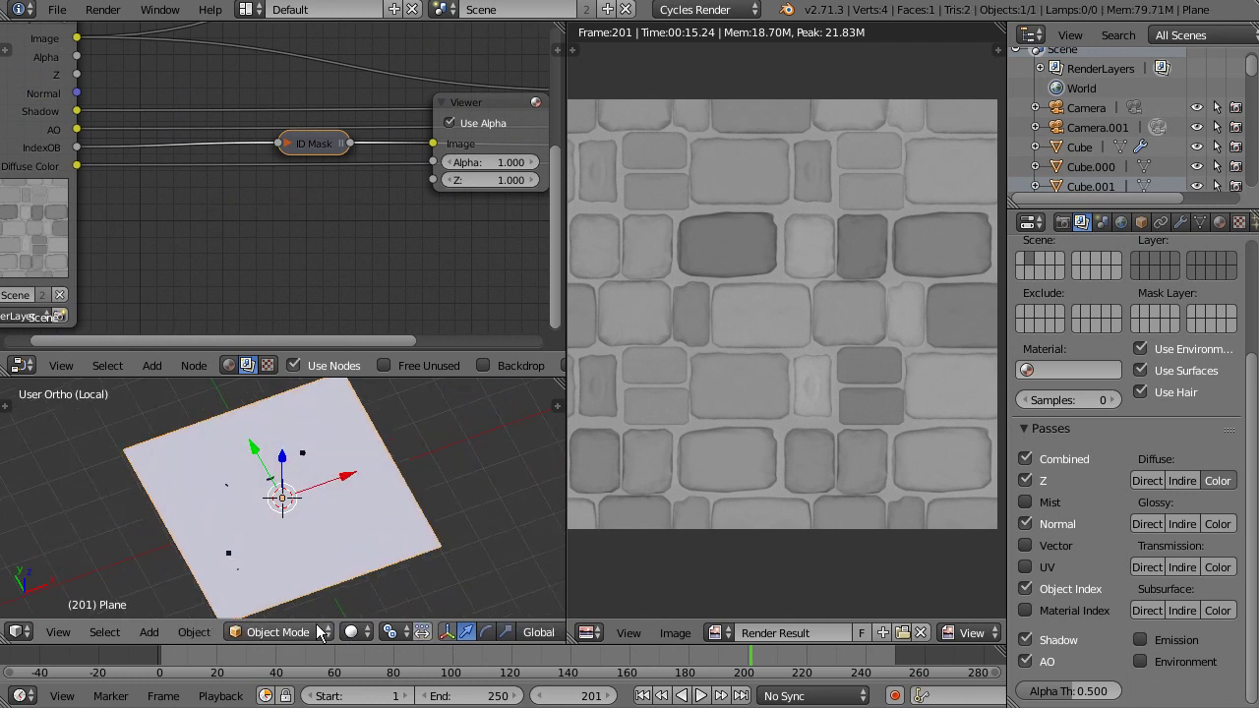
key(KP_Divide)
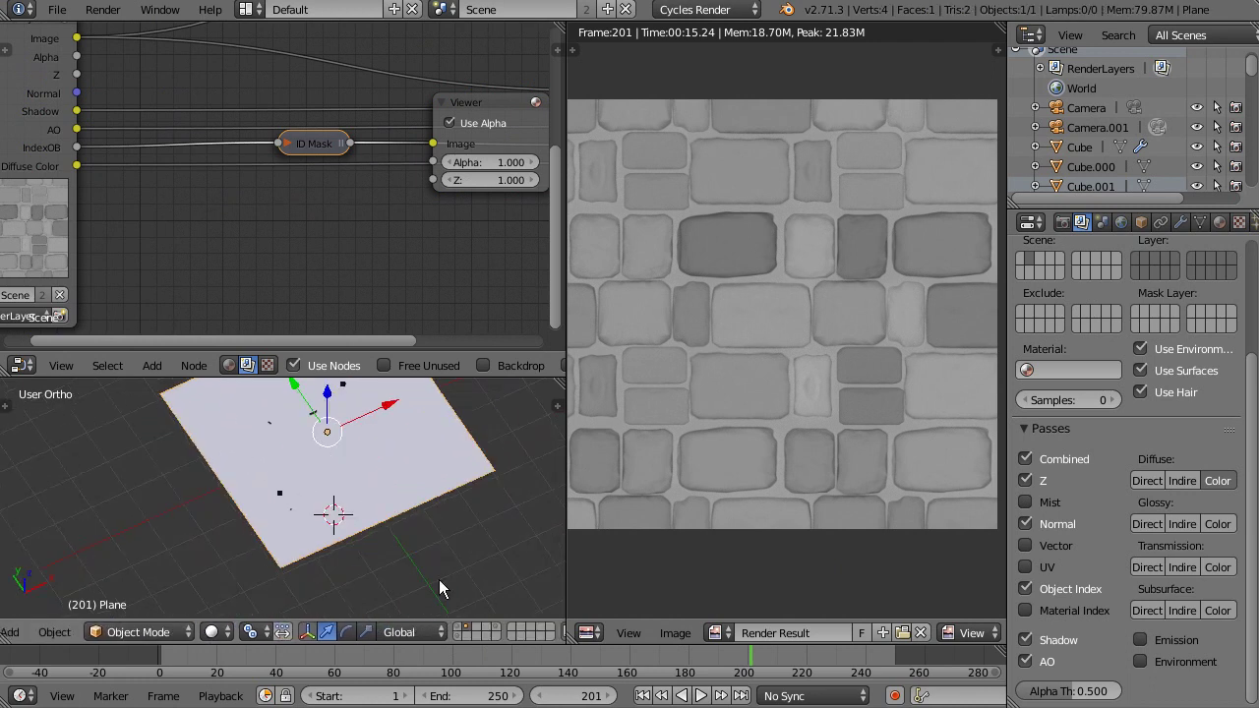
Show the stone and wire-drawn instance layers together with the plane, seen from above and through the camera
shift+click(459, 628)
shift+click(499, 626)
key(KP_7)
key(KP_0)
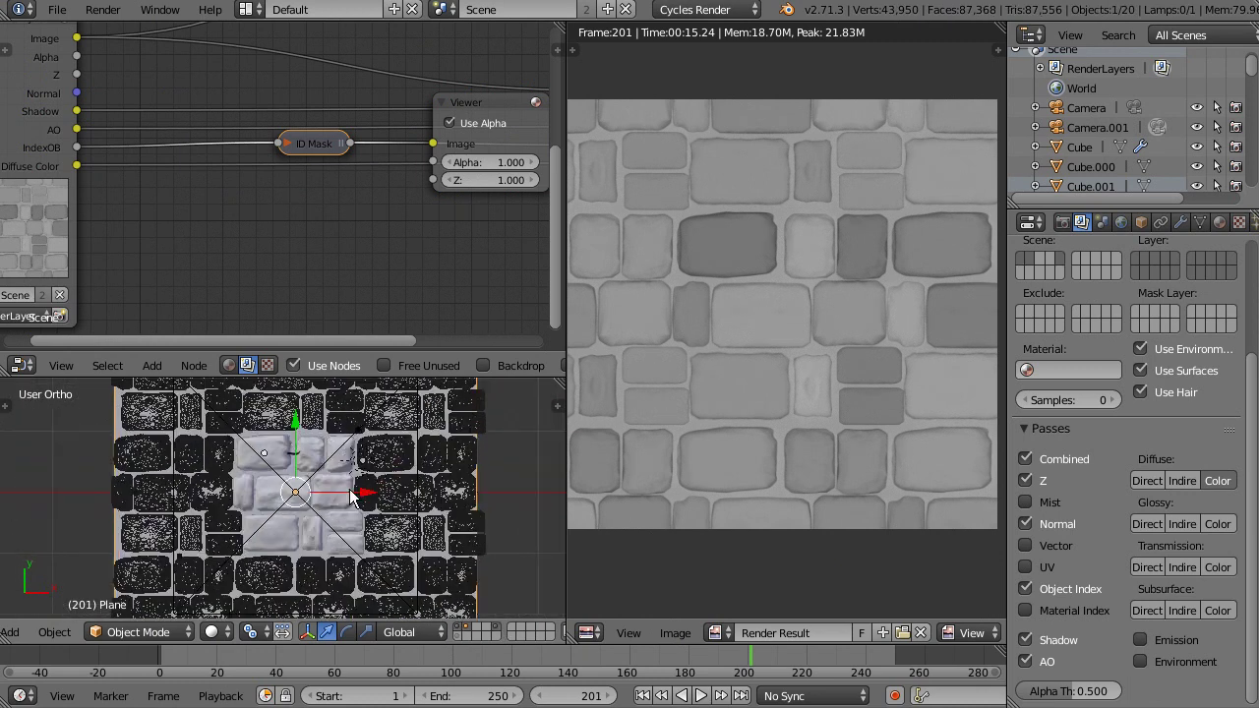
Display the ground plane's object properties and locate its pass index setting
scroll(1075, 416, up, 2)
scroll(1062, 344, down, 2)
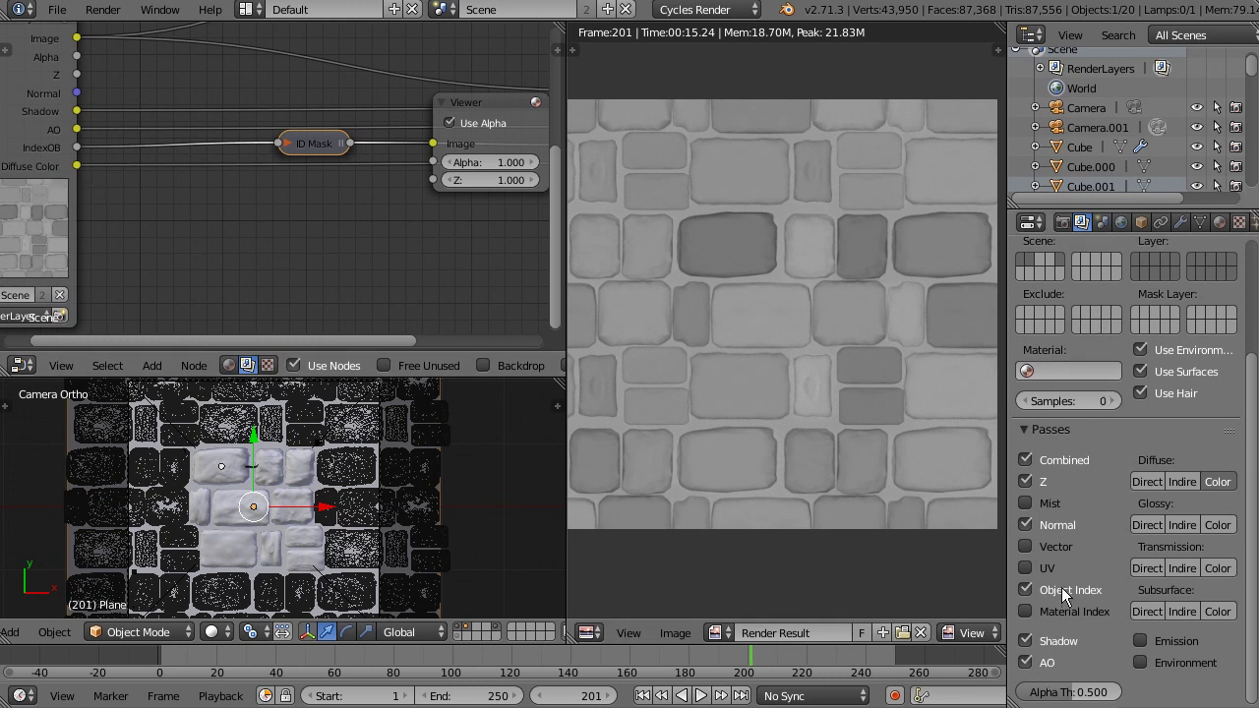
middle_drag(389, 513, 432, 462)
click(1124, 223)
click(1140, 223)
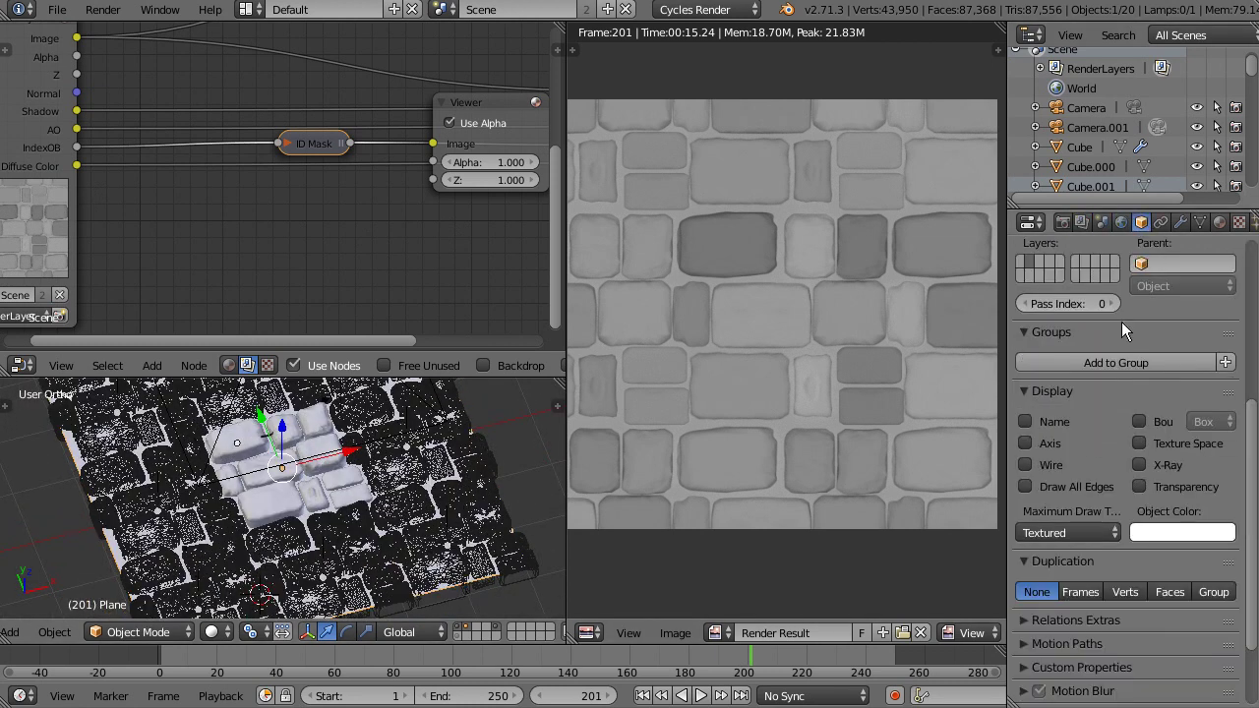
scroll(1117, 374, up, 3)
Select several wire-drawn tile instances and central stone blocks in turn to check each one's pass index
middle_drag(425, 604, 510, 531)
right_click(509, 513)
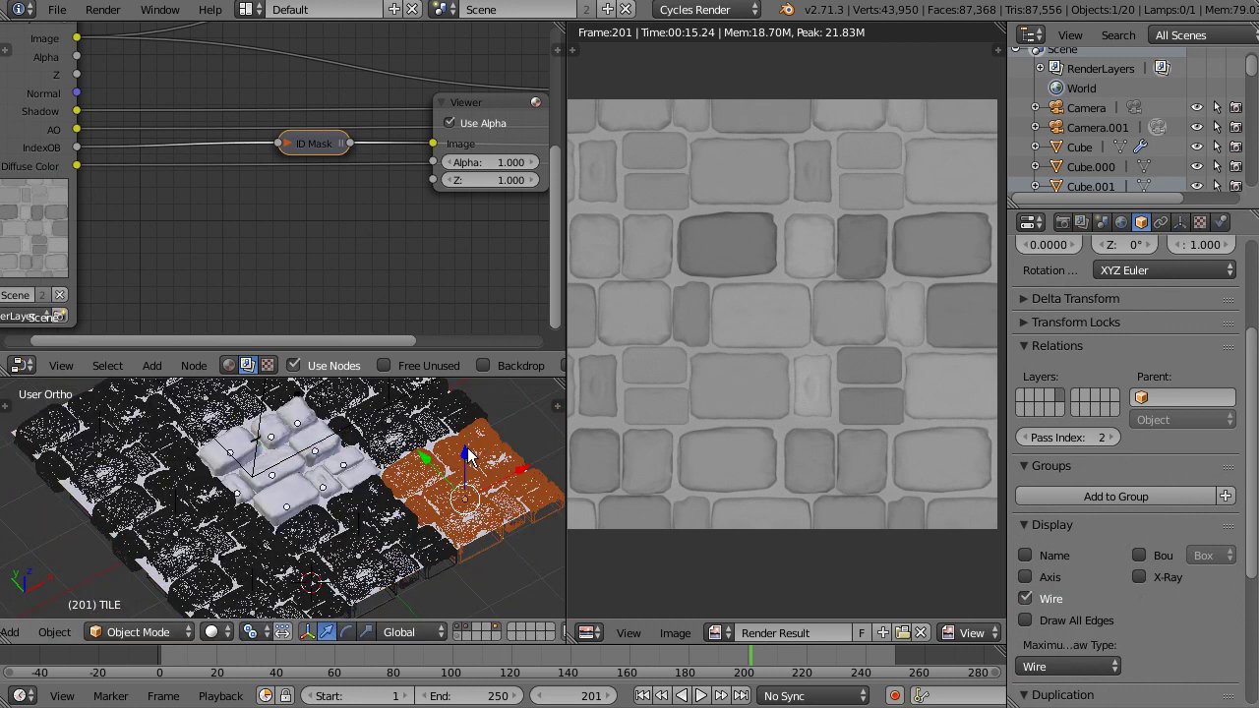
right_click(409, 425)
right_click(372, 459)
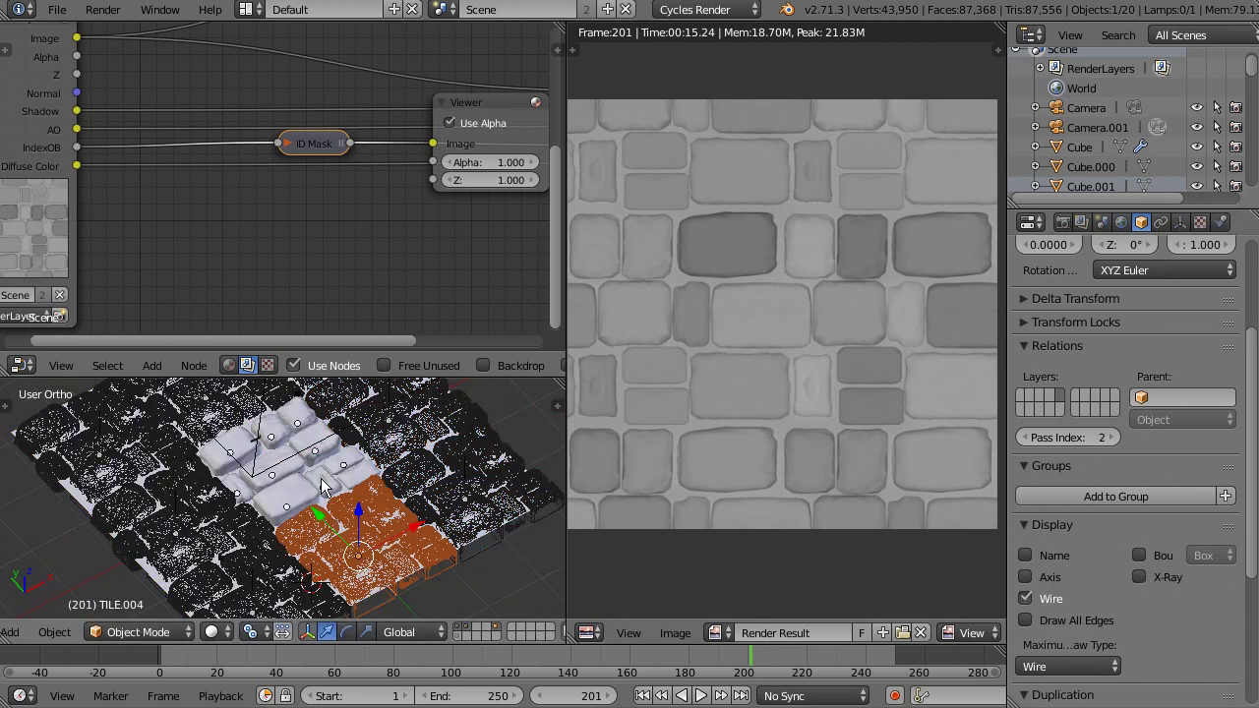
right_click(310, 462)
right_click(299, 500)
ctrl+middle_drag(1070, 423, 1172, 418)
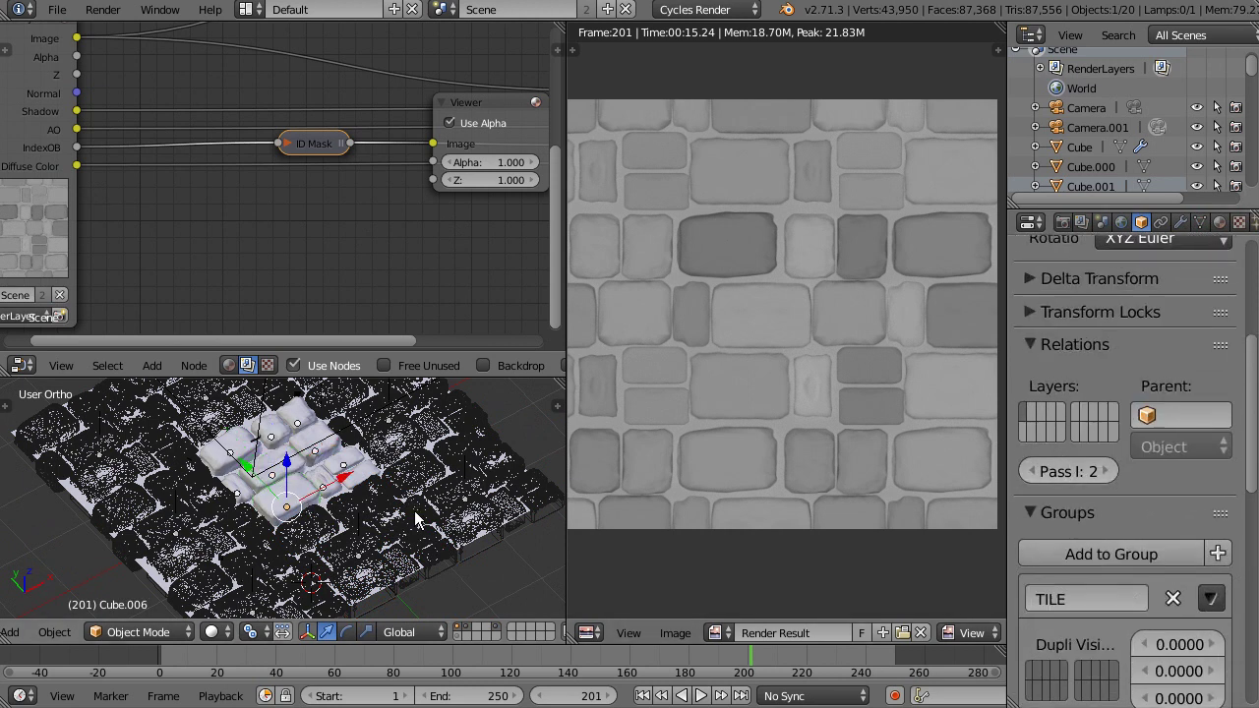
Compare the pass index of the plane with that of the tile instance below the blocks, then return to the camera view
right_click(461, 541)
right_drag(463, 549, 452, 554)
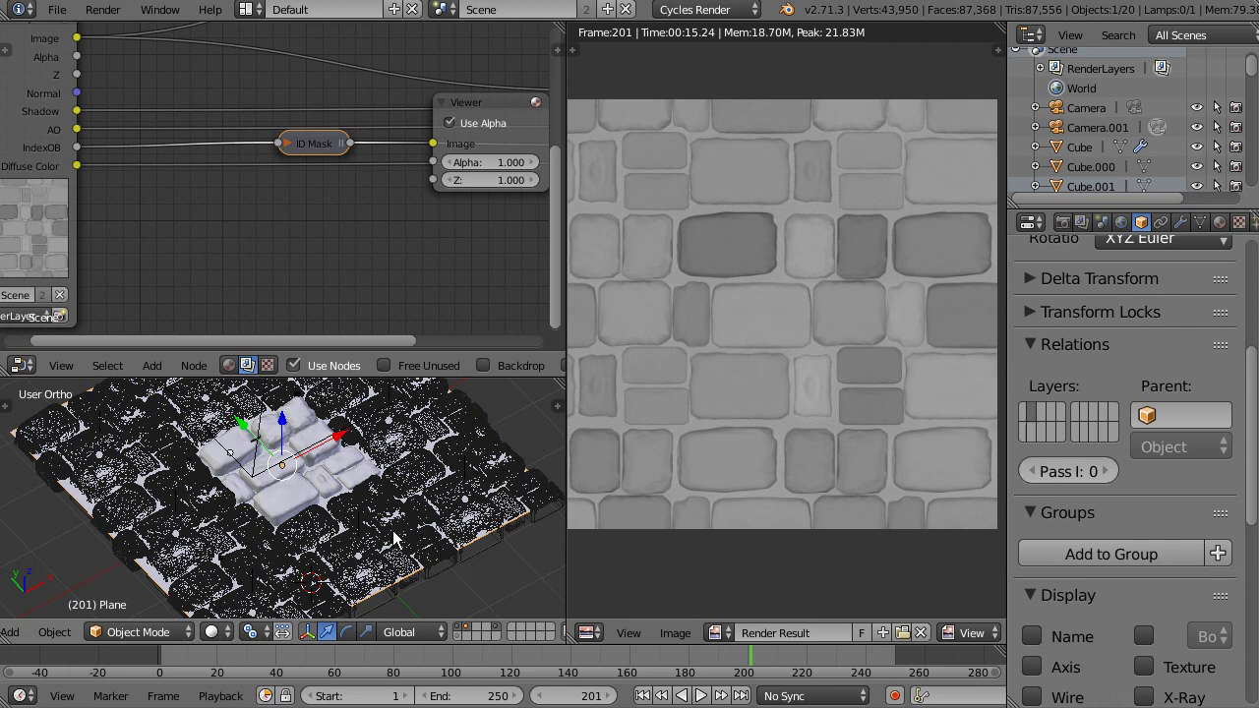
right_click(397, 539)
key(KP_7)
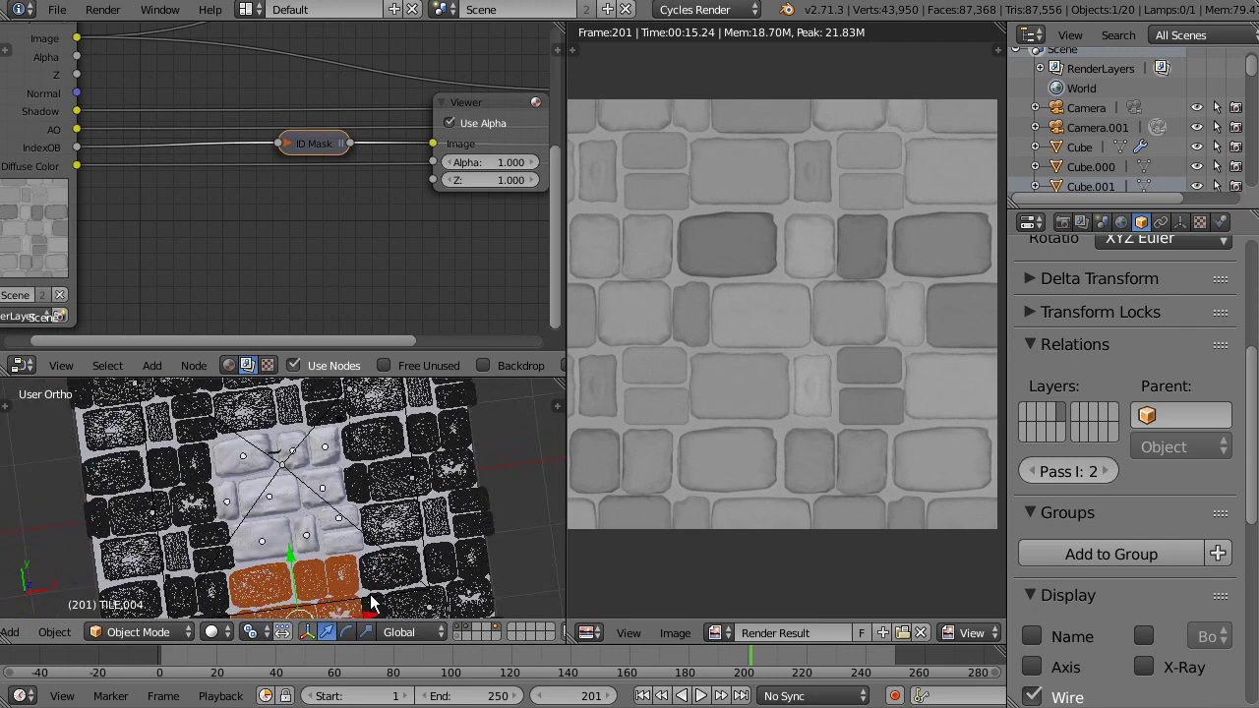
scroll(372, 556, down, 3)
key(KP_0)
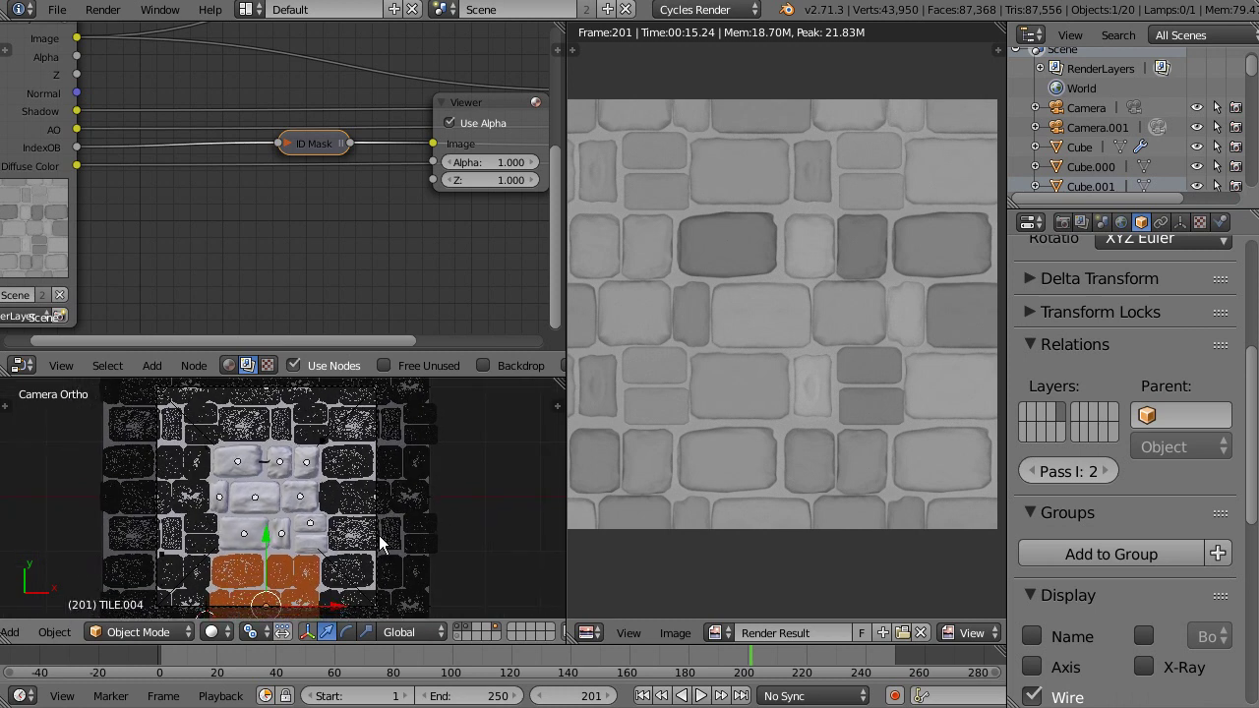
Render the camera view and display the render layer's Depth and Normal passes
key(F12)
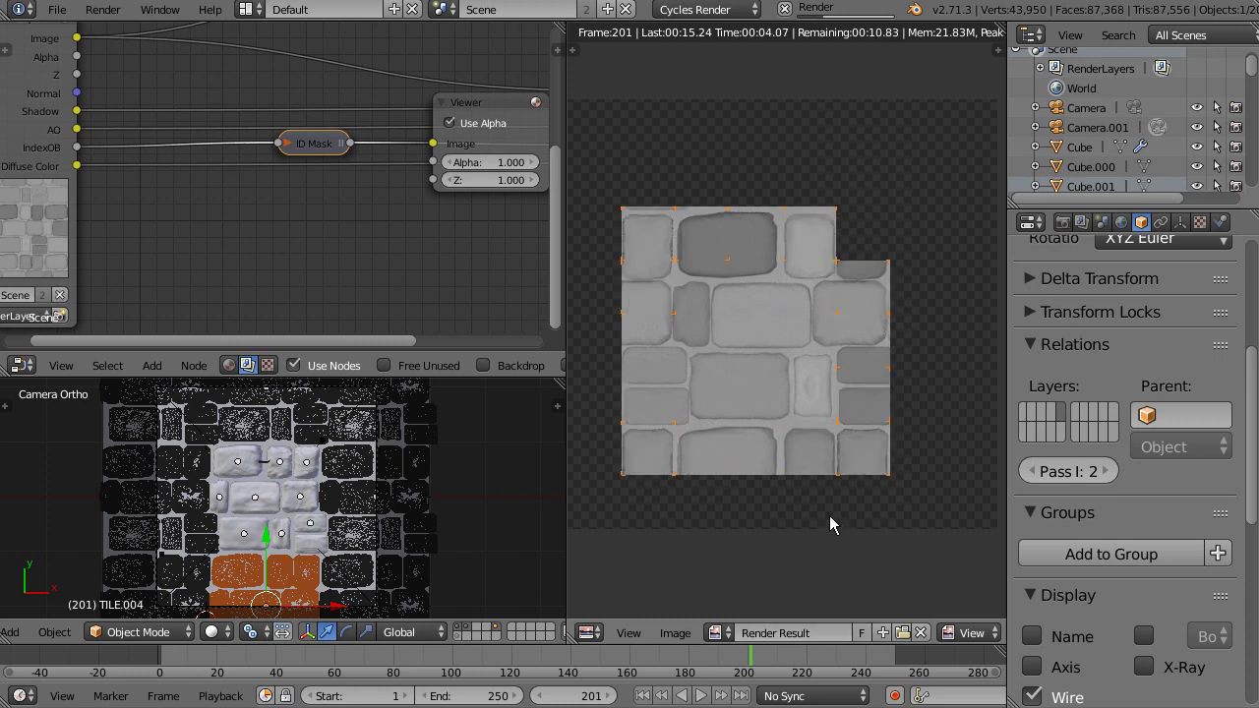
scroll(898, 631, down, 5)
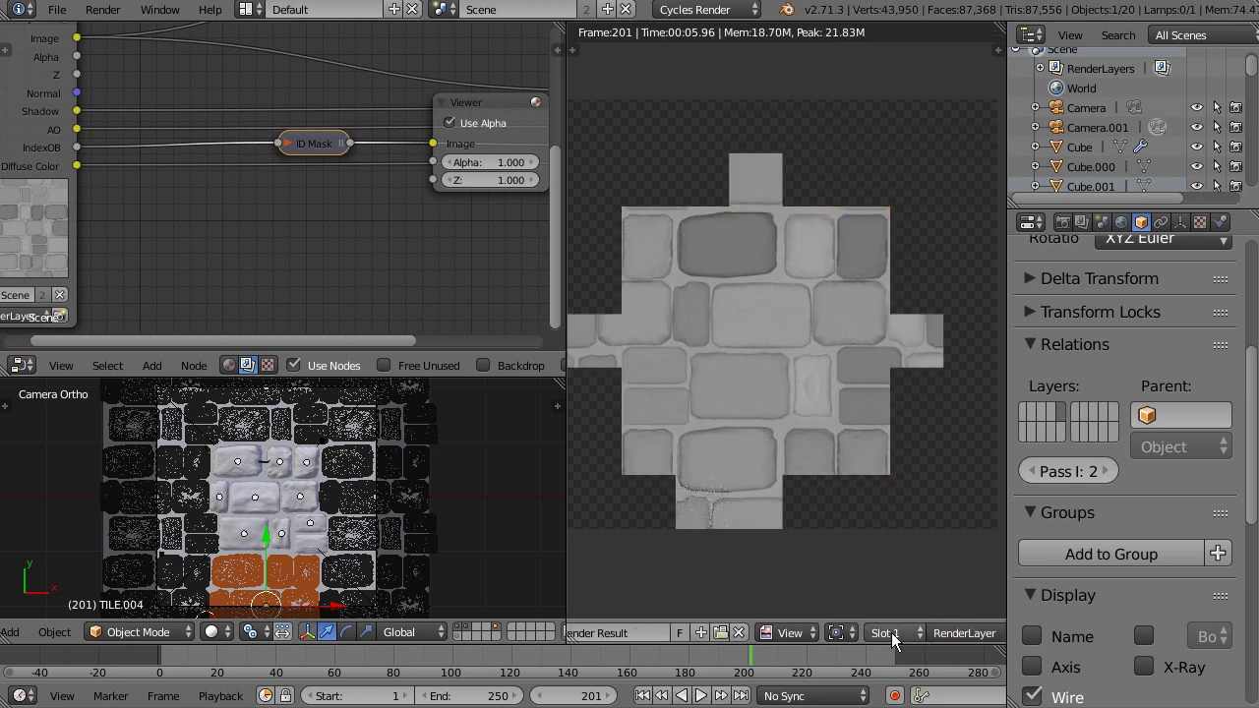
click(848, 634)
click(849, 591)
click(850, 631)
click(849, 569)
click(849, 632)
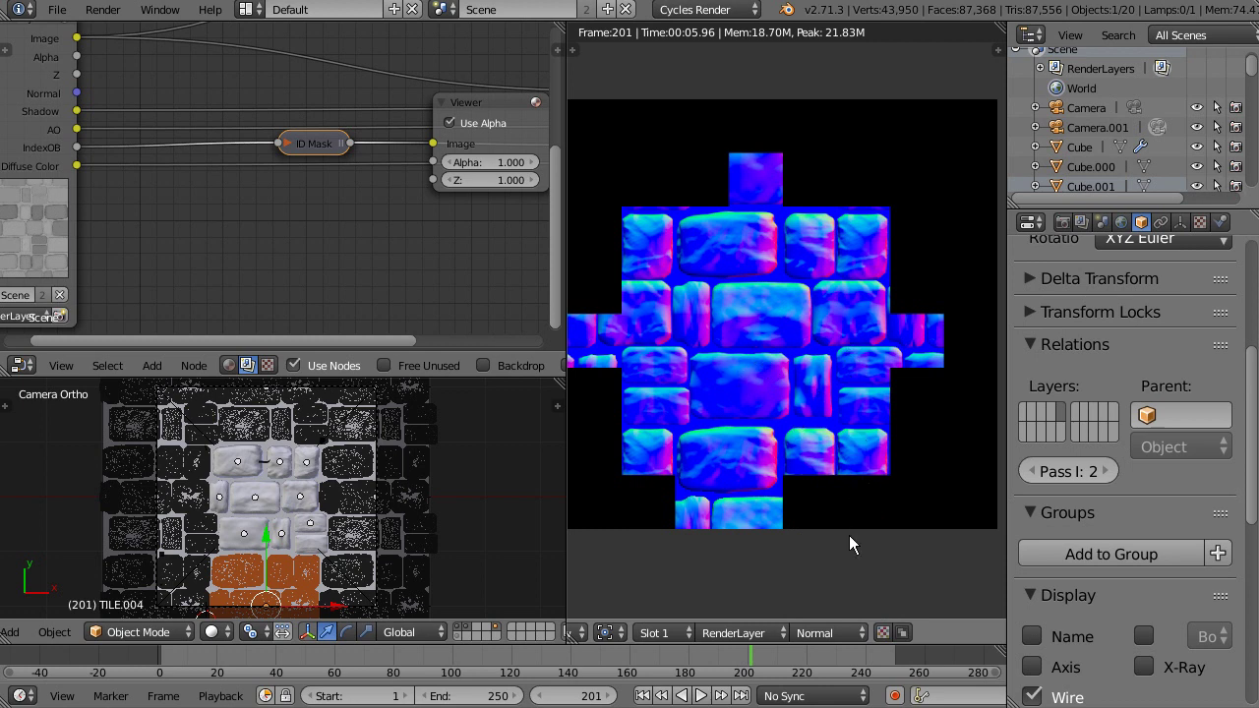
Display the IndexOB pass of the render and examine the edges of the stone shapes up close
click(857, 632)
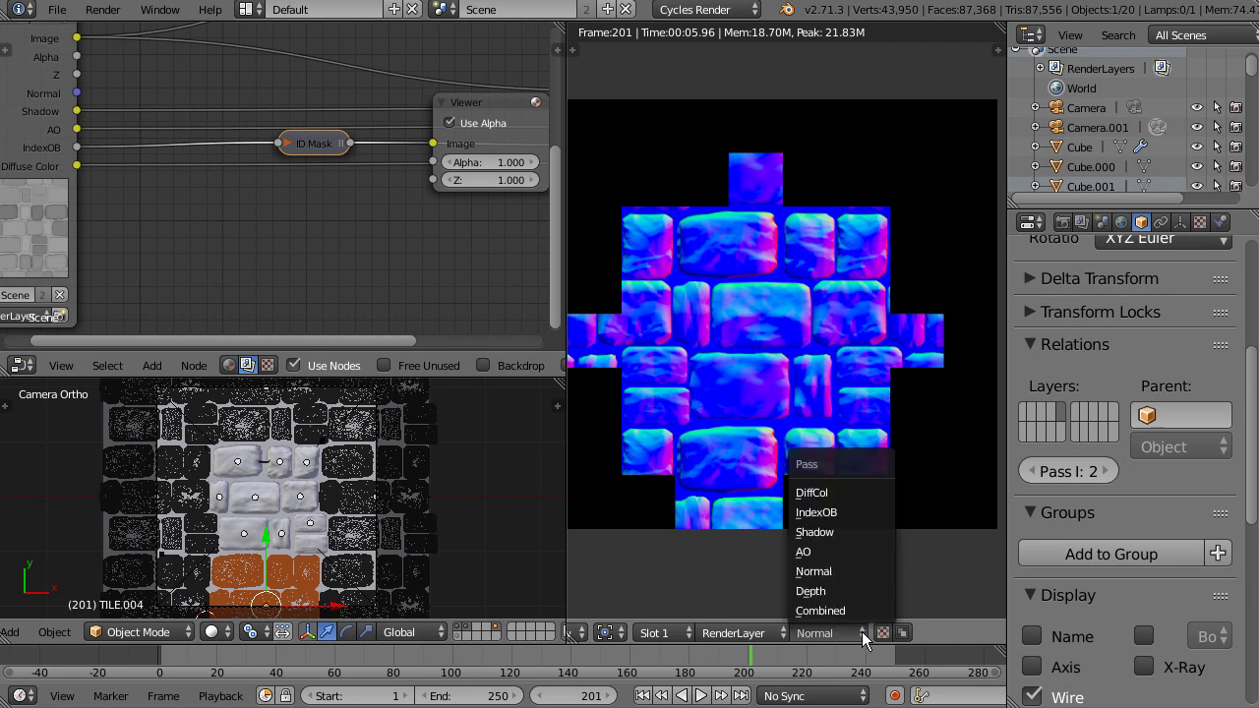
click(848, 508)
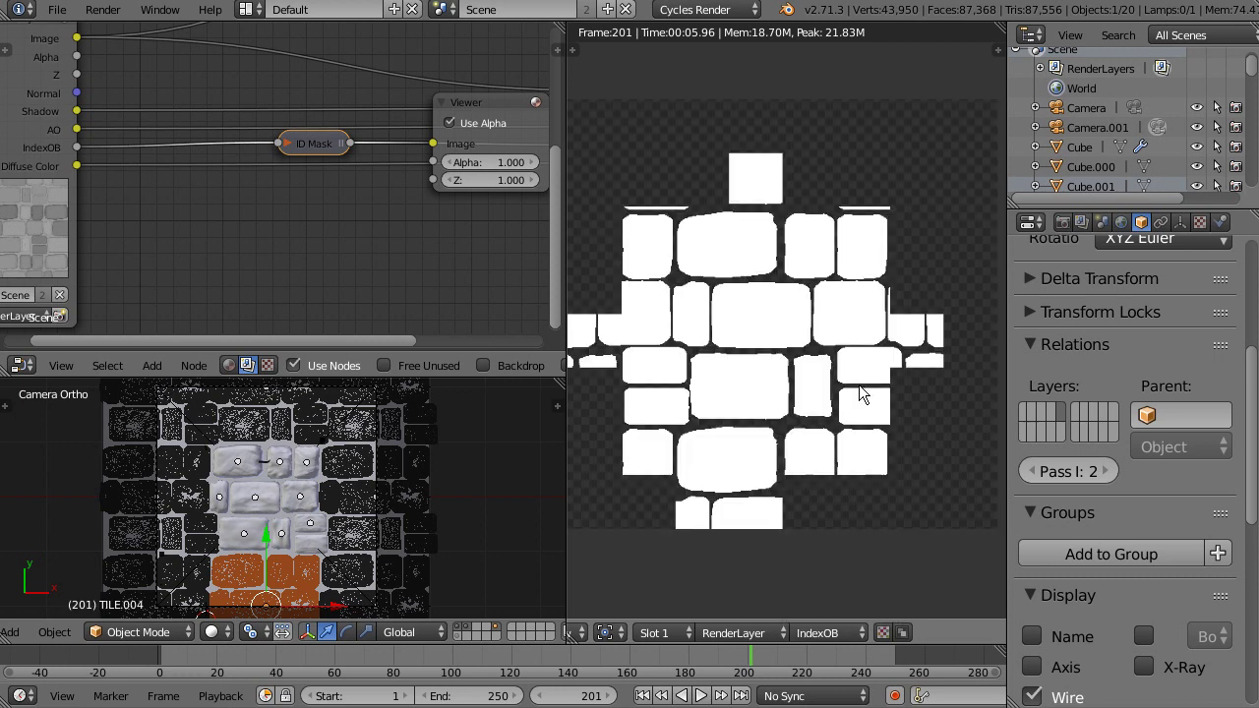
scroll(716, 311, up, 5)
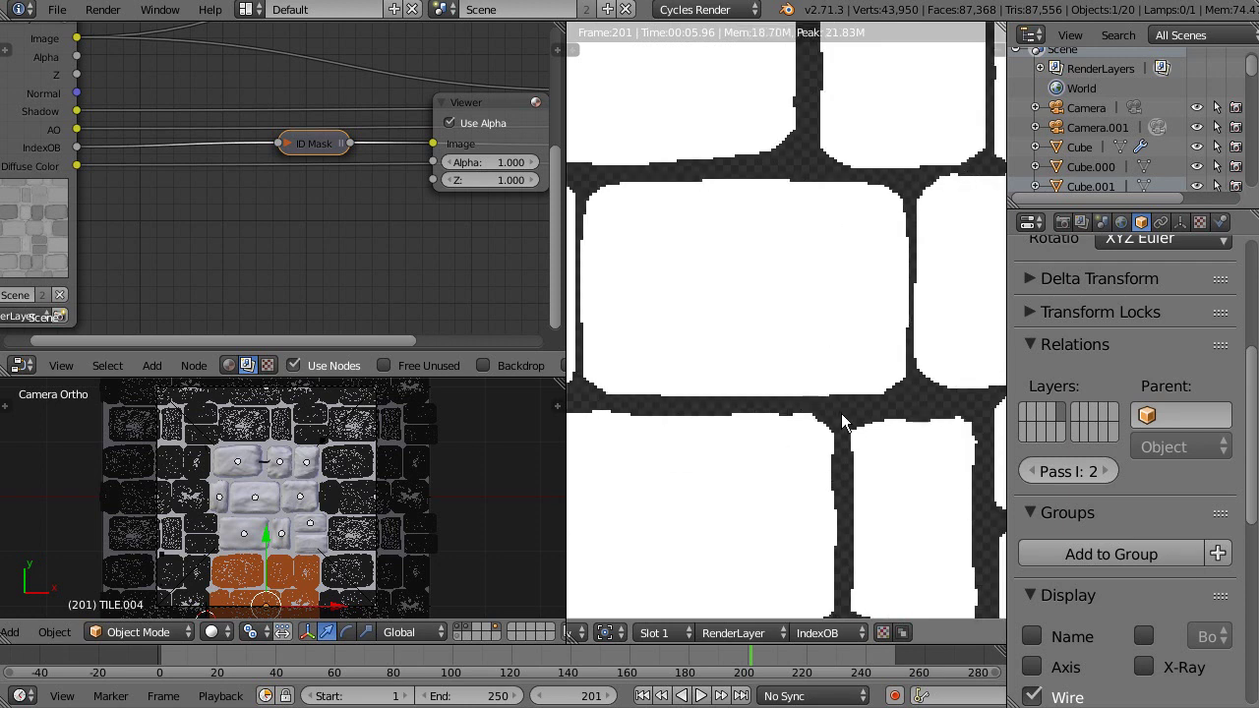
scroll(857, 430, up, 2)
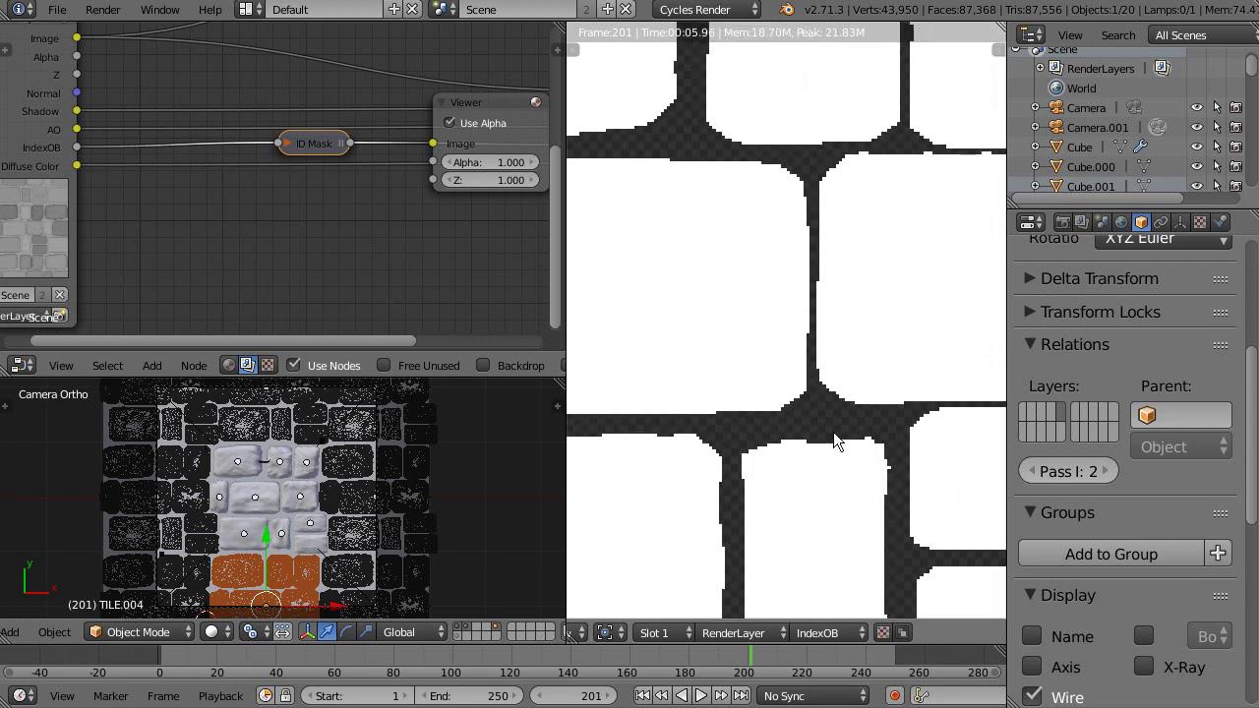
Show the ID Mask node's output as the backdrop of a full-screen node editor
middle_drag(138, 138, 70, 280)
ctrl+shift+click(271, 289)
key(shift+space)
middle_drag(603, 249, 284, 24)
click(493, 694)
middle_drag(532, 434, 486, 472)
scroll(558, 445, up, 4)
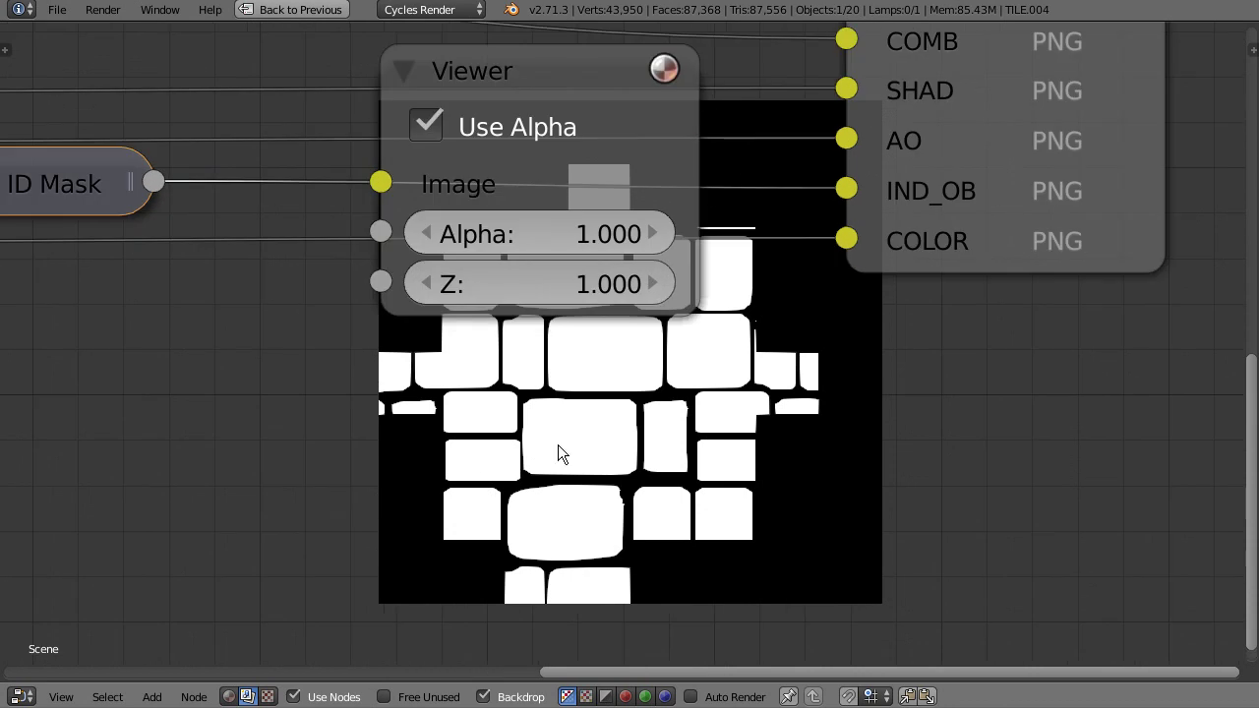
Magnify the mask backdrop and check the ID Mask node's Index and Anti-Aliasing settings, leaving the node collapsed
key(alt+v)
key(alt+v)
key(alt+v)
key(alt+v)
key(alt+v)
key(alt+v)
key(alt+v)
middle_drag(145, 434, 495, 463)
click(406, 246)
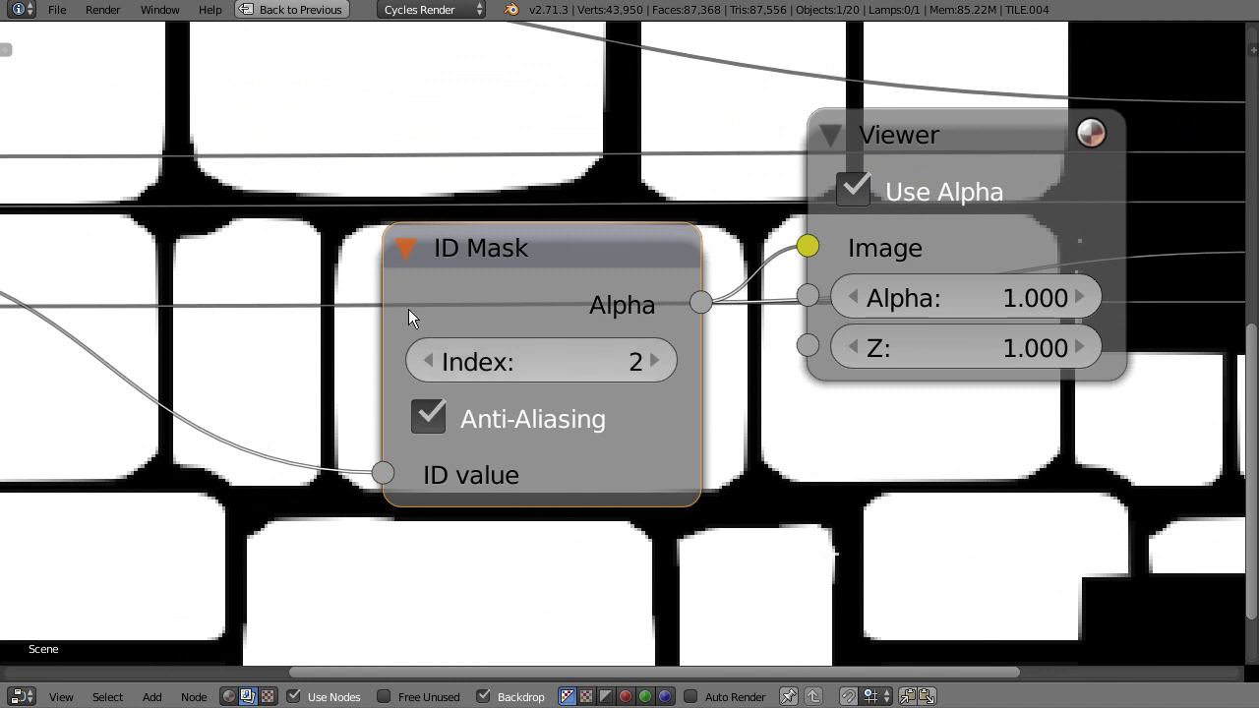
click(403, 247)
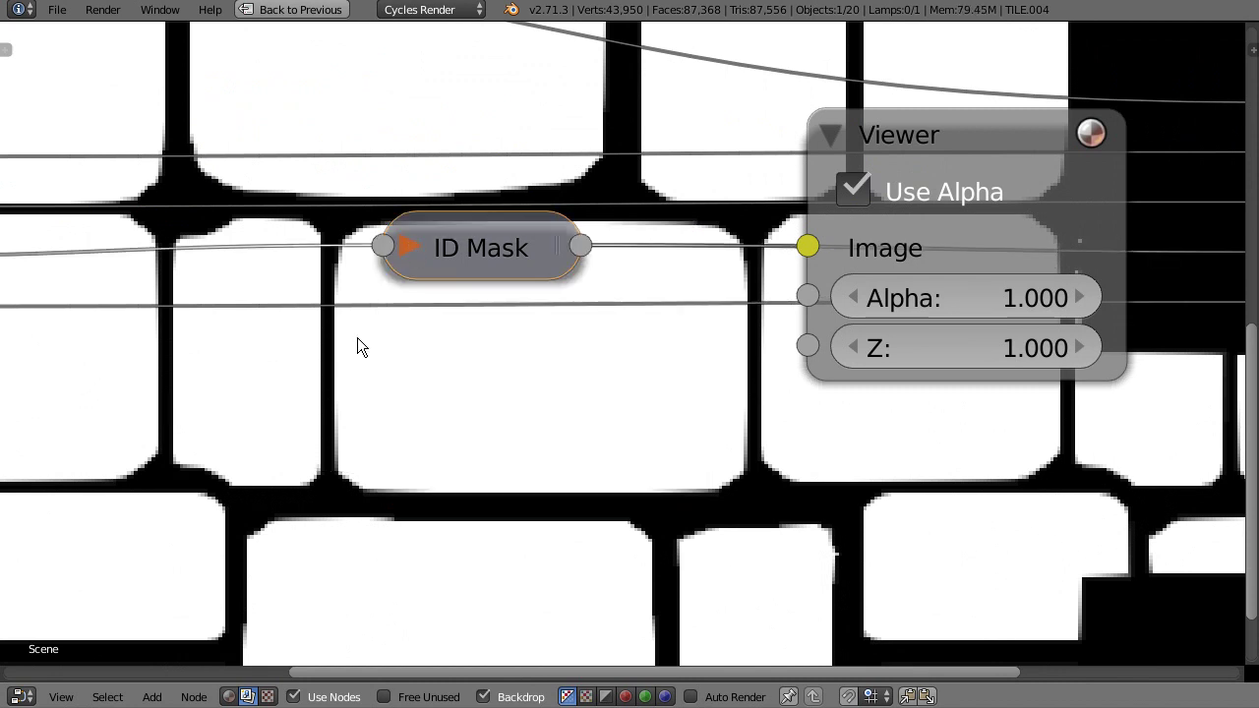
Examine the node tree from Render Layers to File Output over a wider part of the mask backdrop
middle_drag(357, 337, 364, 315)
scroll(427, 367, down, 2)
scroll(477, 409, down, 2)
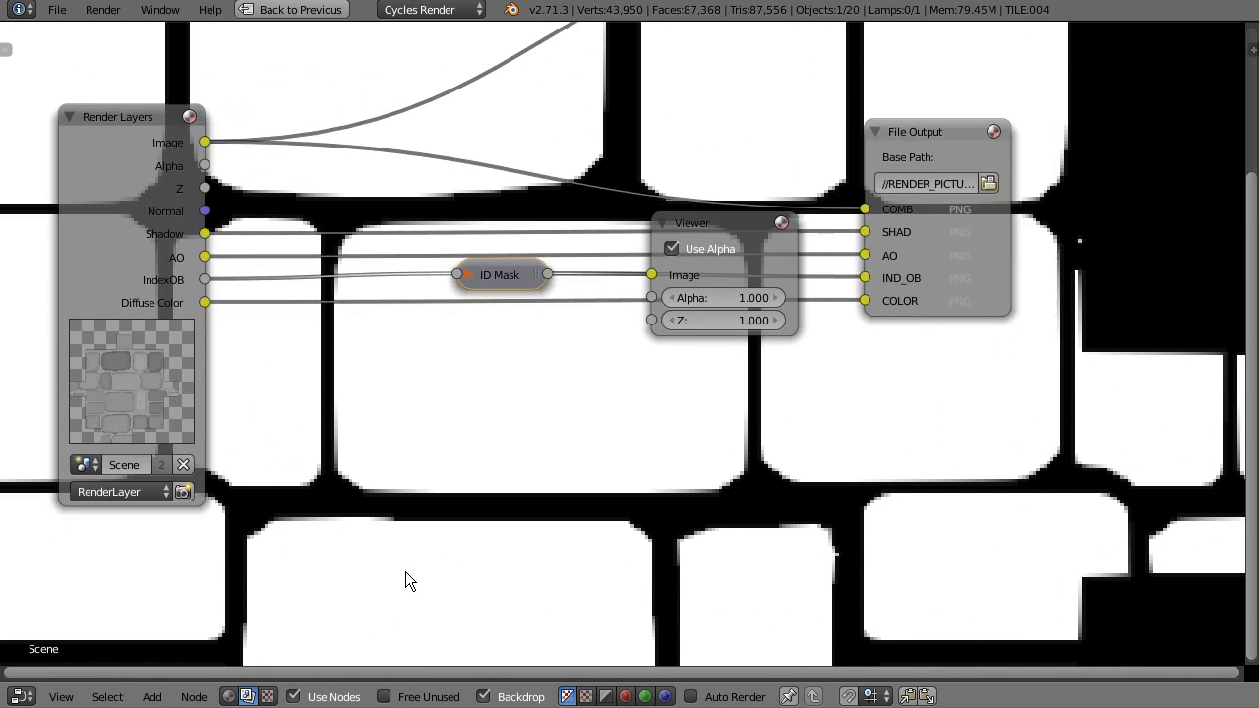
scroll(475, 430, down, 2)
key(alt+v)
key(alt+v)
key(v)
key(v)
key(v)
key(v)
key(v)
key(v)
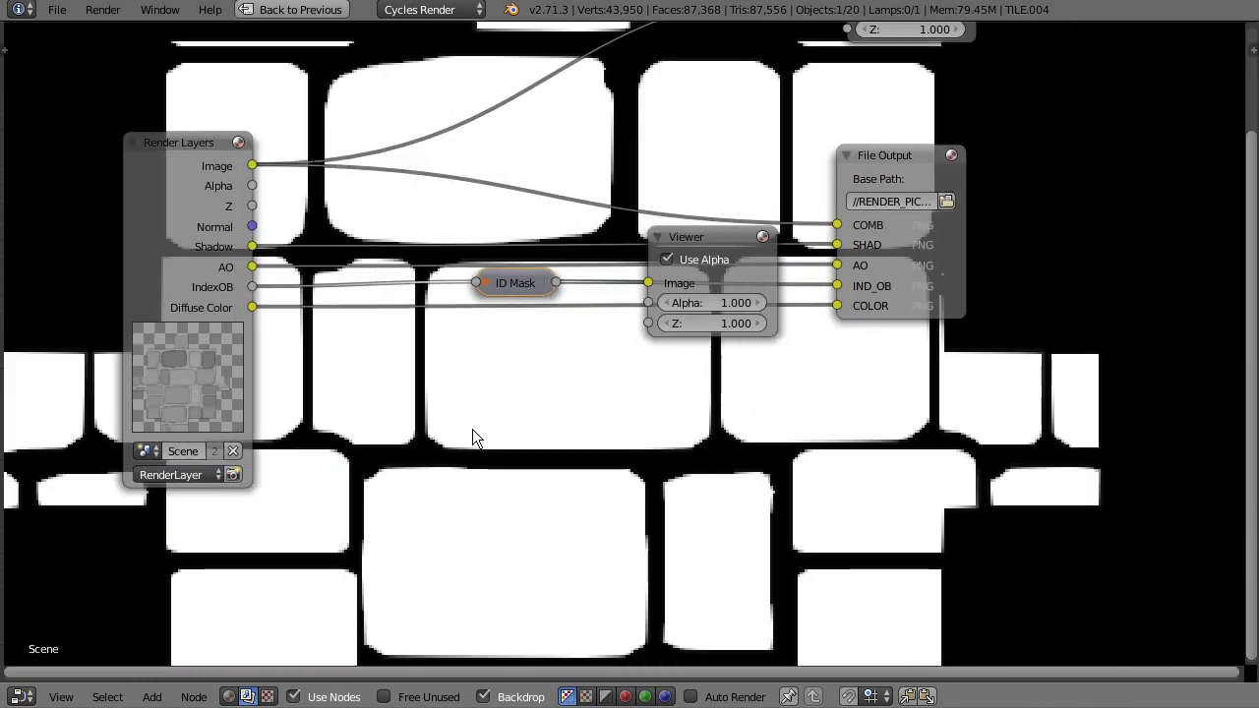
Restore the multi-editor layout and look at the passes offered for the composite render result
key(ctrl+Up)
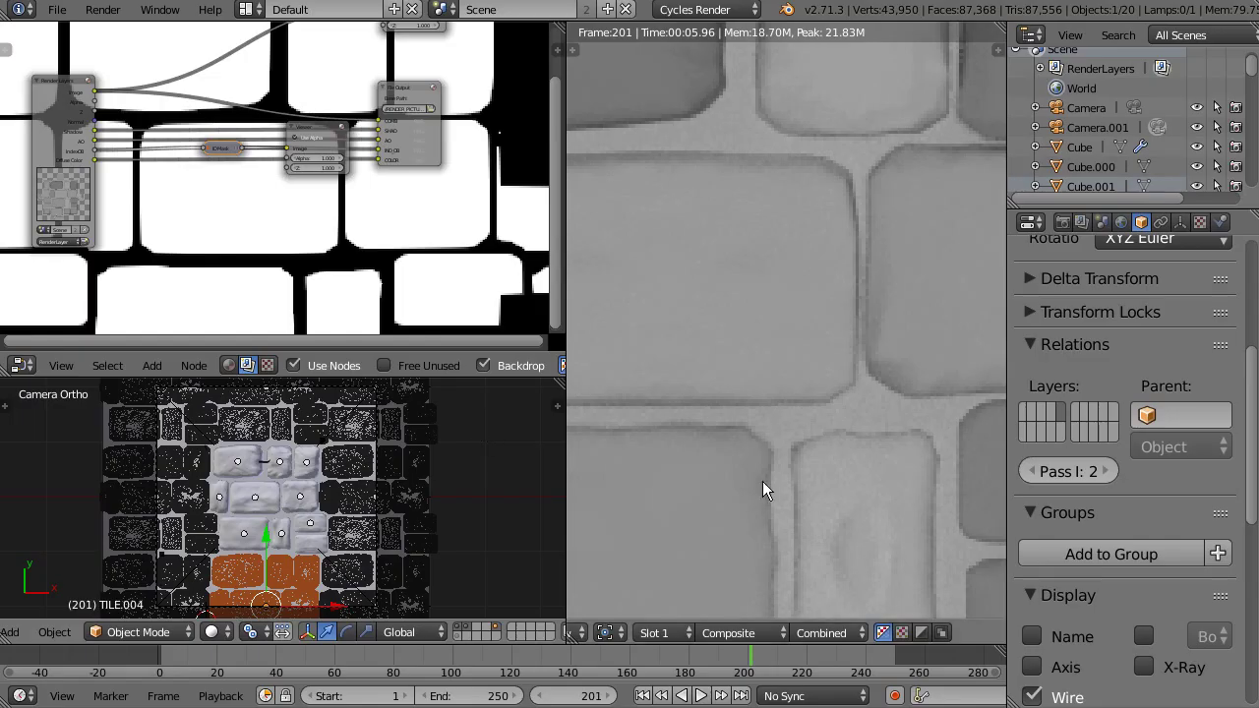
click(847, 632)
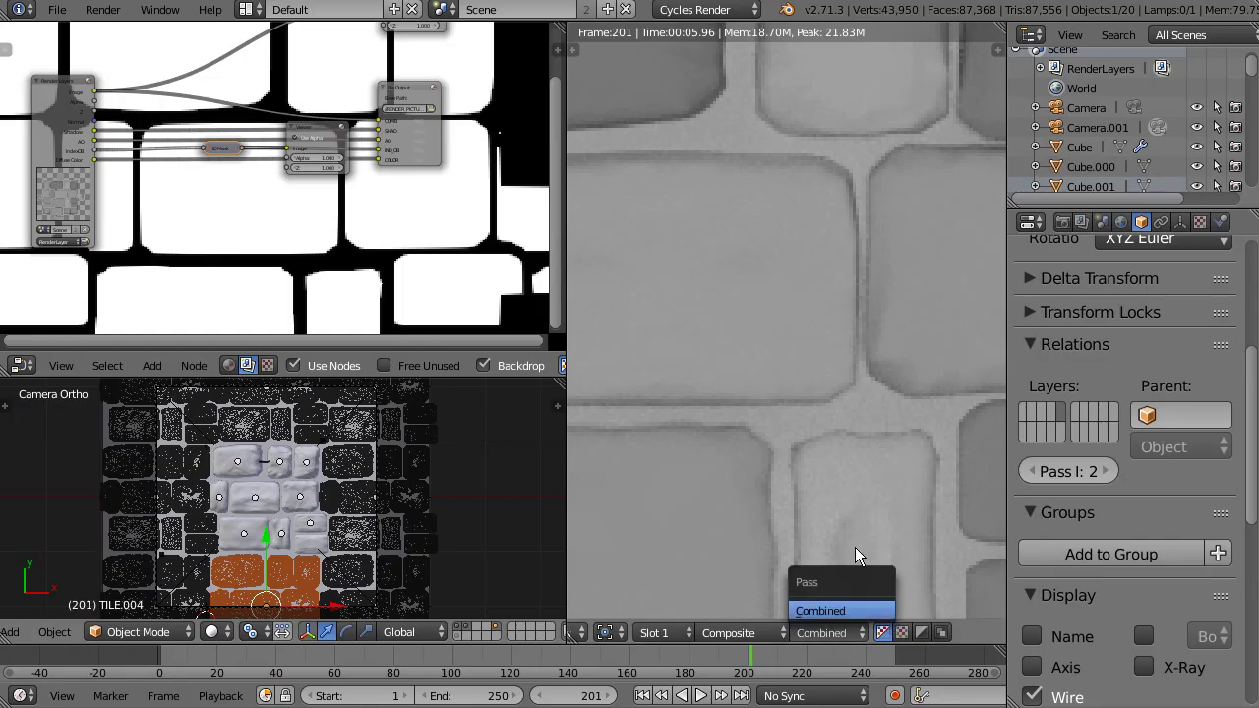
click(678, 633)
click(820, 635)
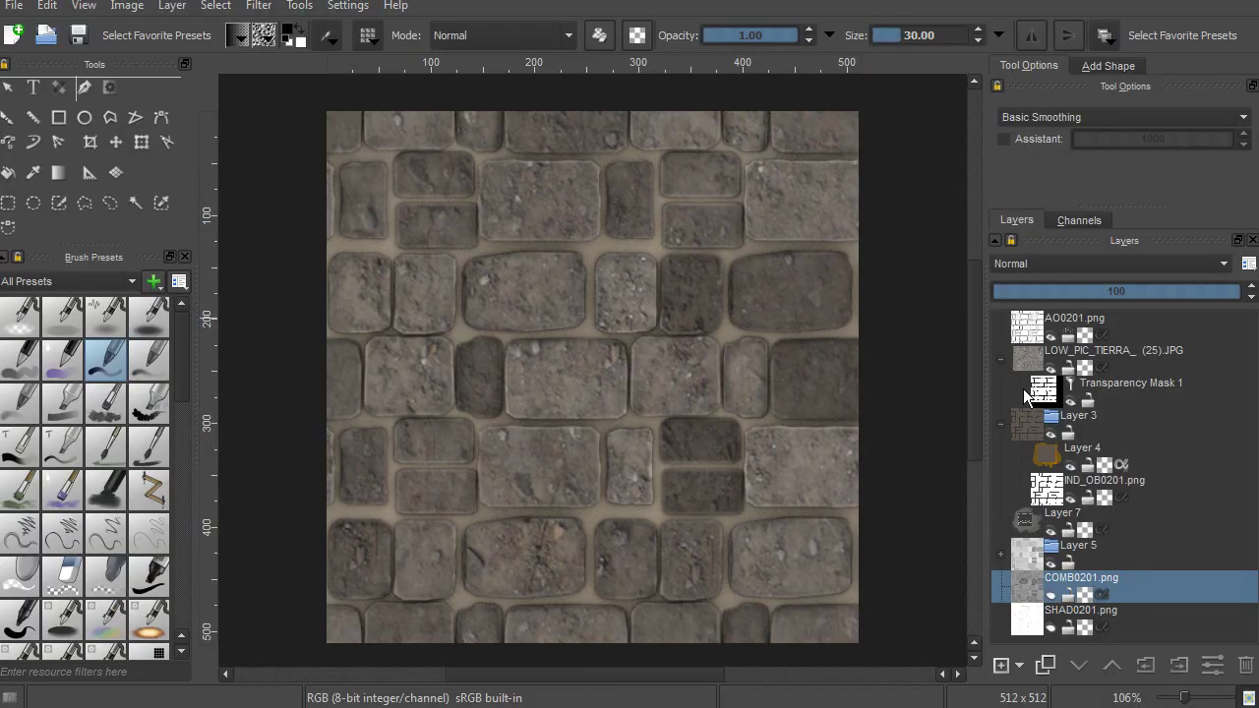
In Krita, collapse the Layer 3 and LOW_PIC_TIERRA_ (25).JPG entries and show only the COMB0201.png layer
click(1001, 424)
click(1000, 360)
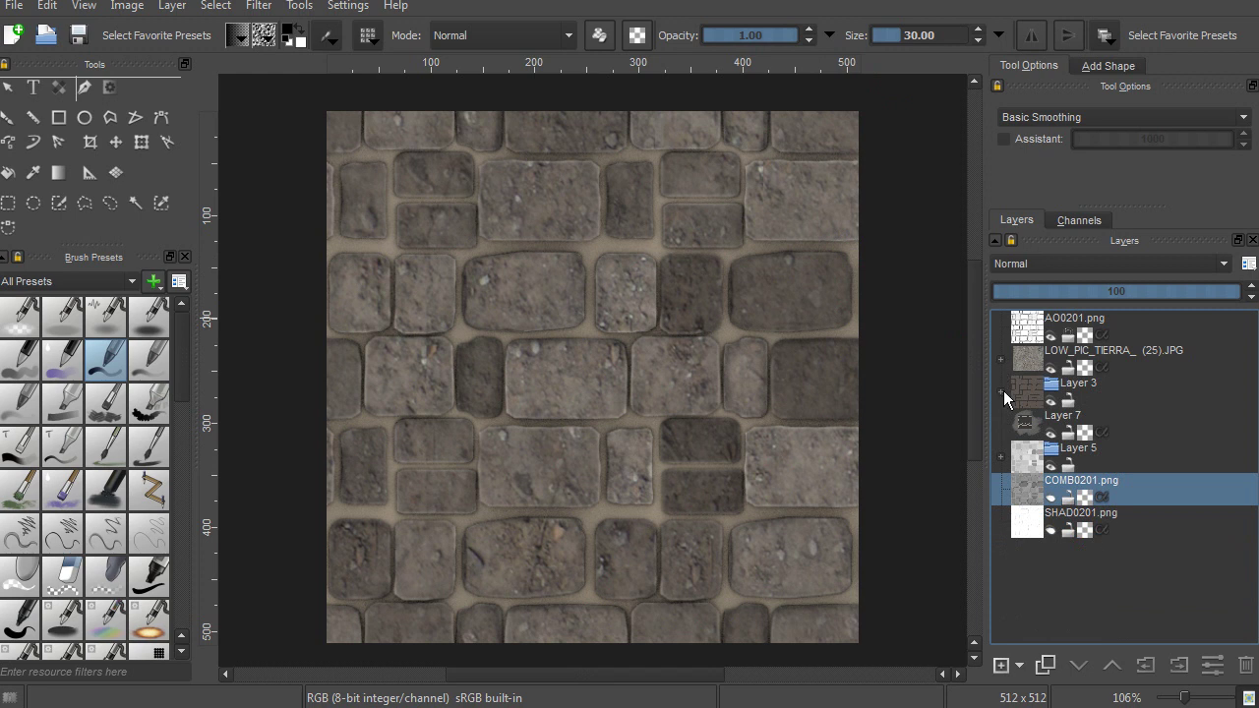
alt+click(1130, 494)
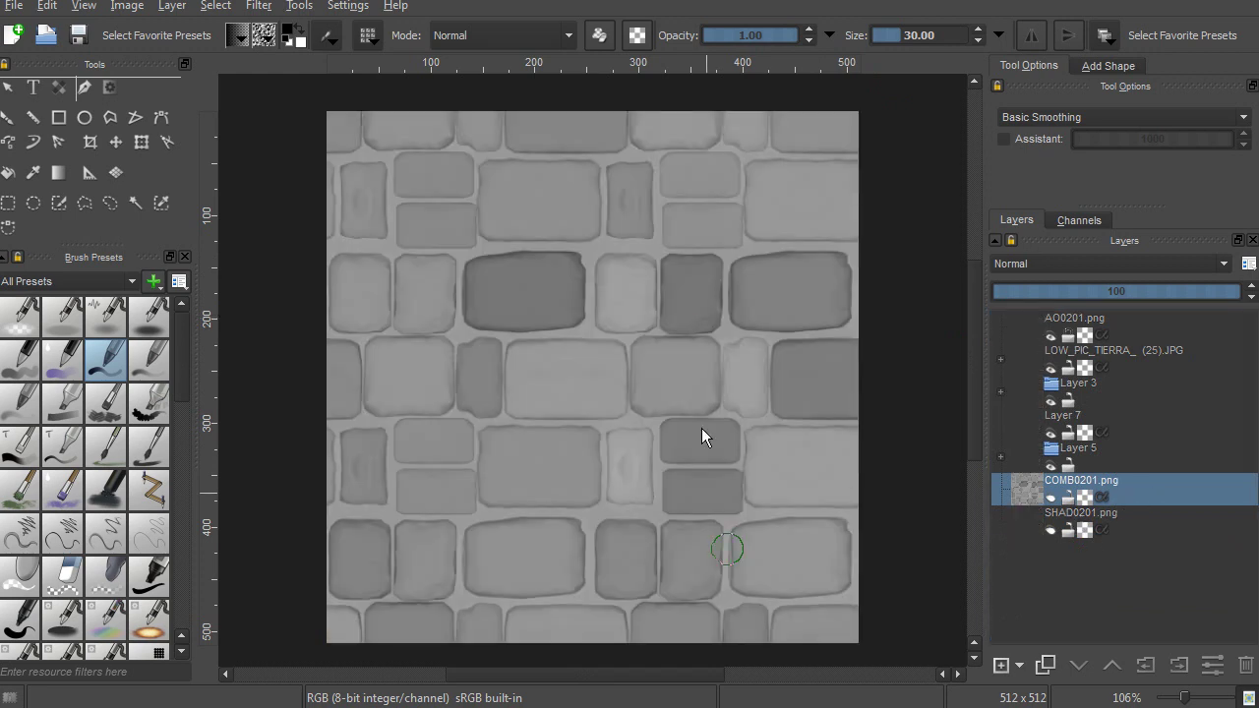
middle_drag(591, 311, 598, 302)
ctrl+middle_drag(610, 325, 582, 348)
Isolate the Layer 5 group, expand it and show only its COLOR0201.png layer
click(1057, 498)
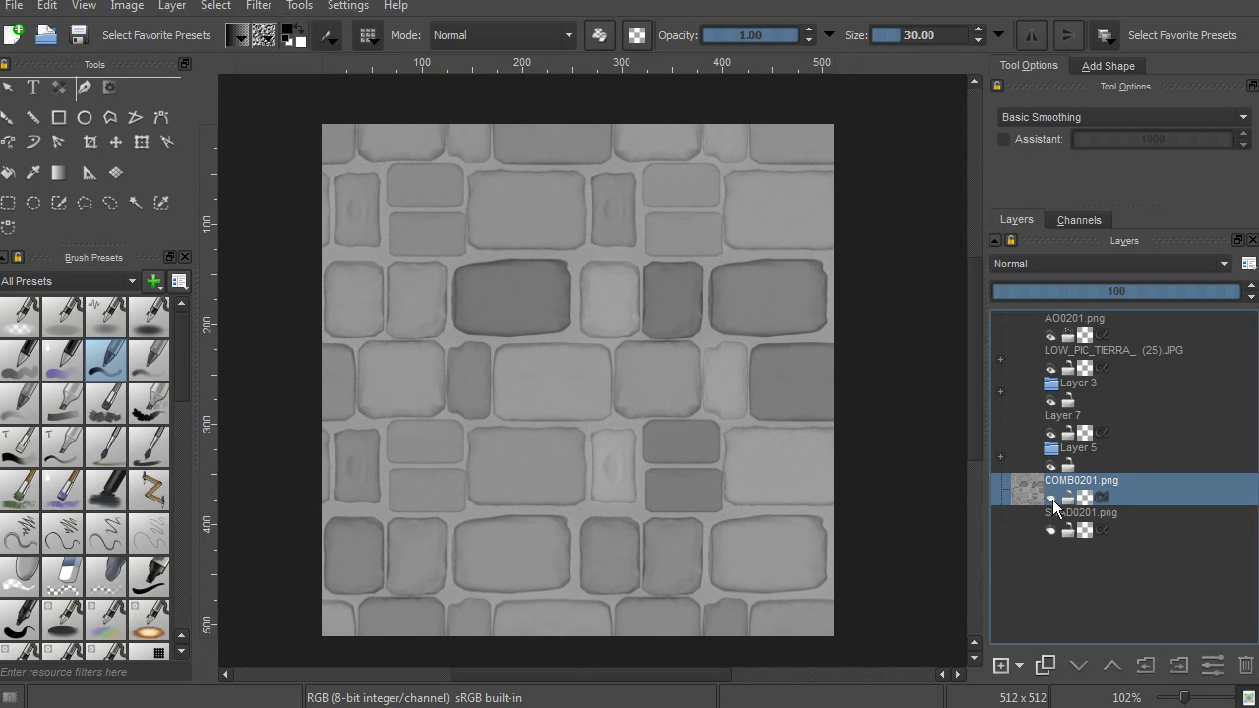
click(1130, 458)
click(1002, 456)
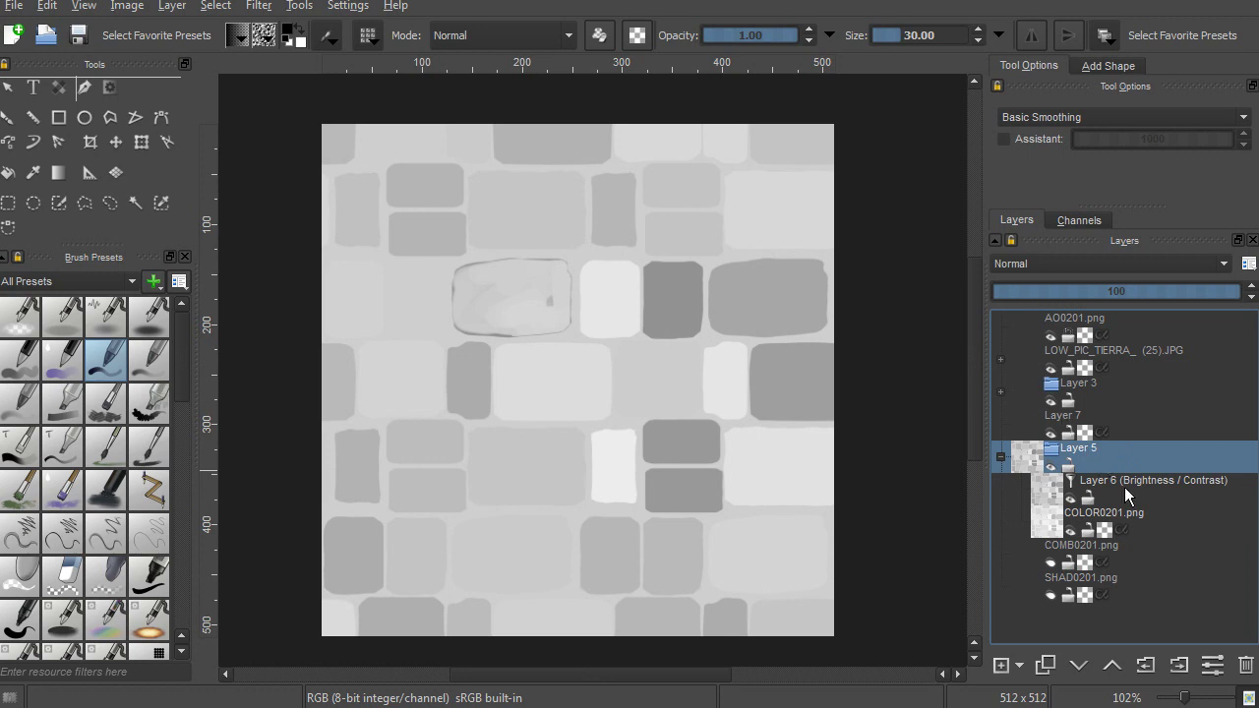
click(1139, 519)
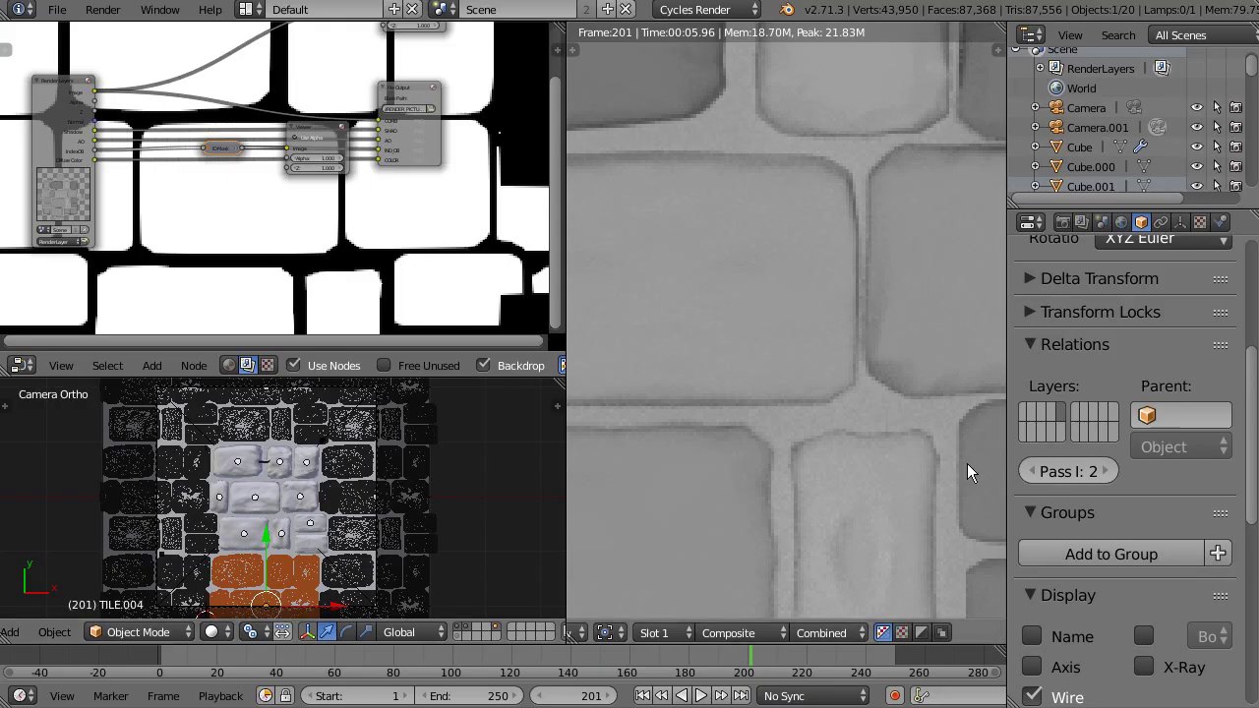
In Blender, review the render layer's Passes settings, including the Diffuse Color pass
click(1081, 223)
scroll(1088, 427, up, 2)
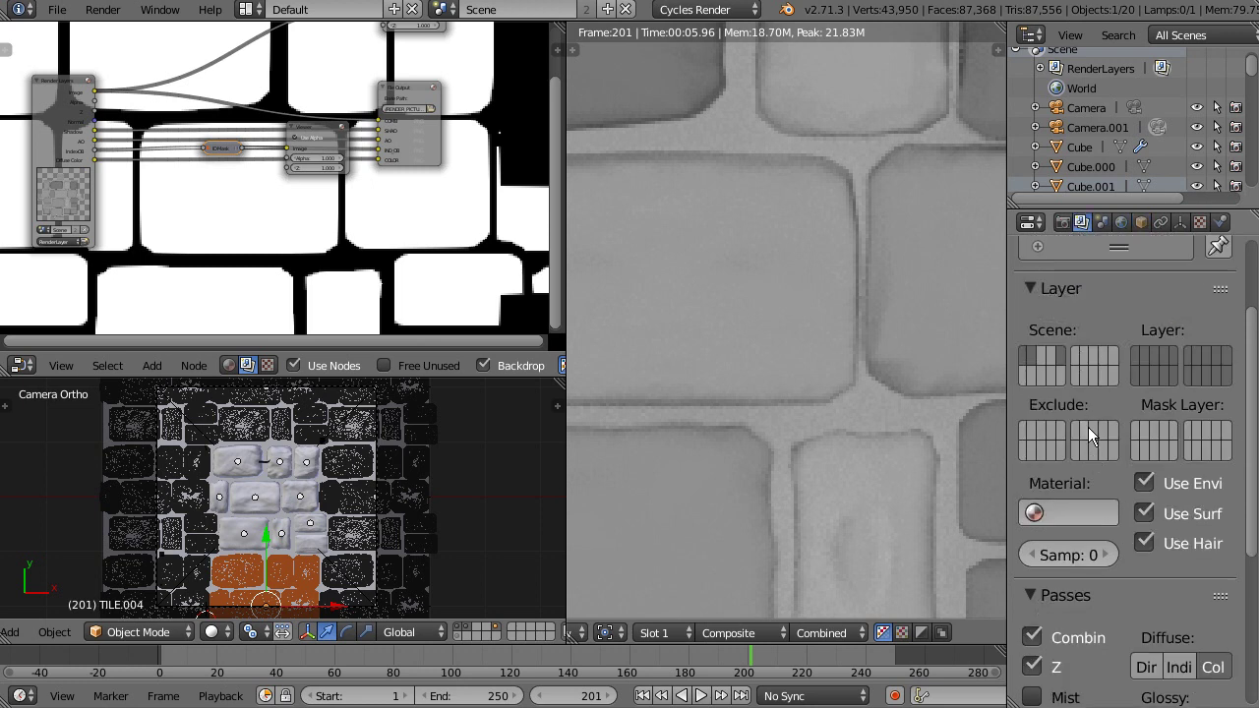
scroll(1180, 462, down, 4)
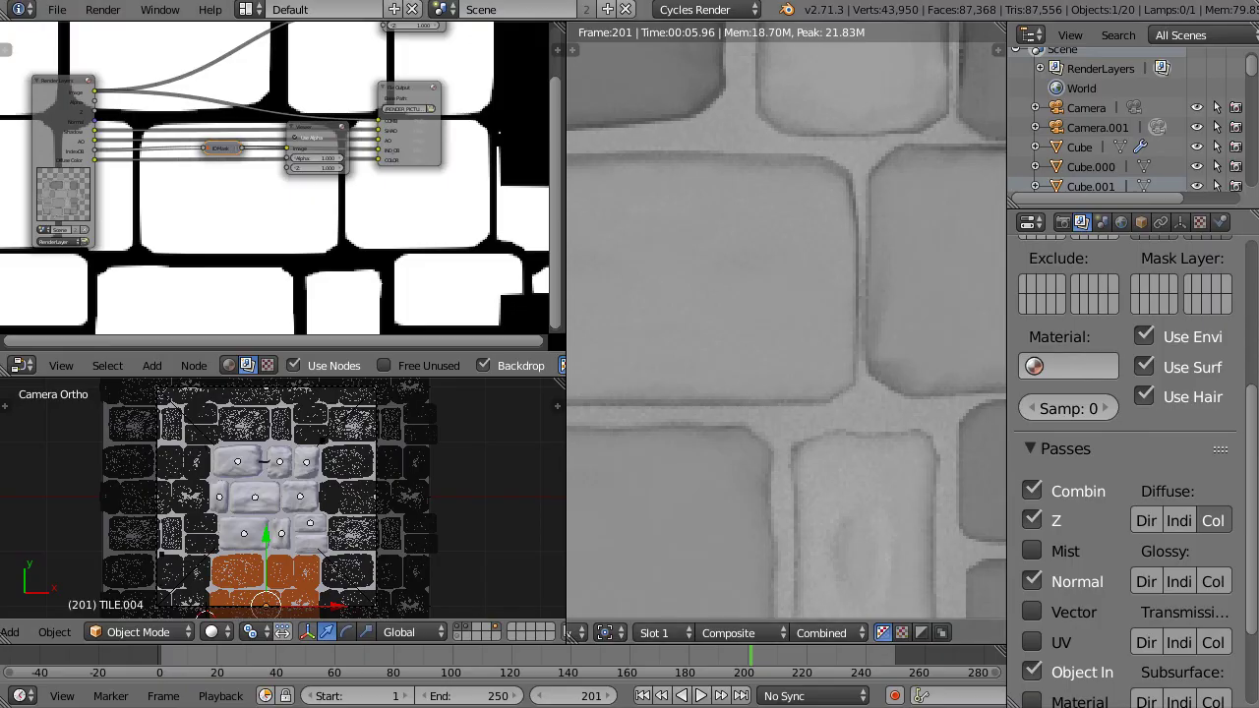
click(1172, 0)
In Krita, examine the flat stone tones of the COLOR0201.png layer up close
ctrl+scroll(623, 309, up, 4)
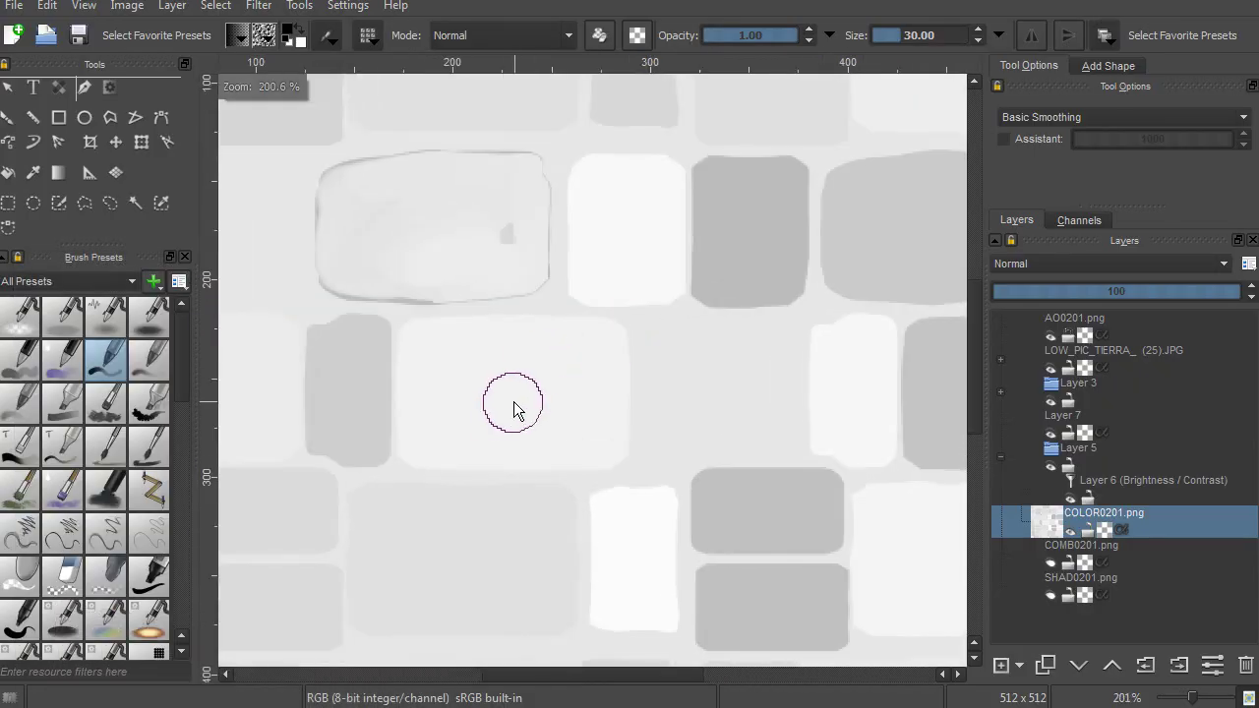
middle_drag(600, 298, 631, 271)
middle_drag(727, 123, 642, 307)
mouse_move(651, 439)
middle_down()
mouse_move(736, 344)
mouse_move(676, 331)
middle_up()
ctrl+middle_drag(677, 330, 691, 385)
mouse_move(686, 354)
middle_down()
mouse_move(583, 385)
mouse_move(602, 352)
mouse_move(695, 330)
middle_up()
key(minus)
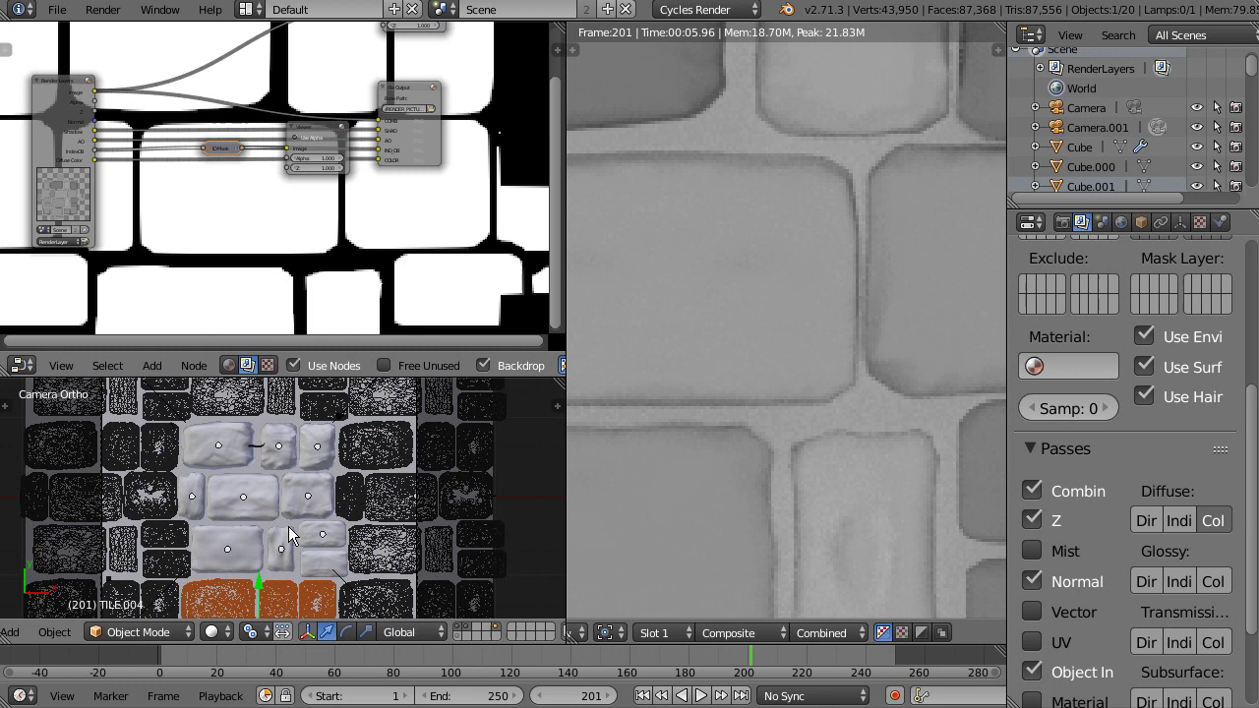
In Blender, select the camera in the 3D view and enlarge the compositing node editor to full screen
middle_drag(288, 526, 341, 481)
mouse_move(340, 481)
ctrl+middle_down()
mouse_move(339, 442)
mouse_move(319, 509)
mouse_move(337, 475)
ctrl+middle_up()
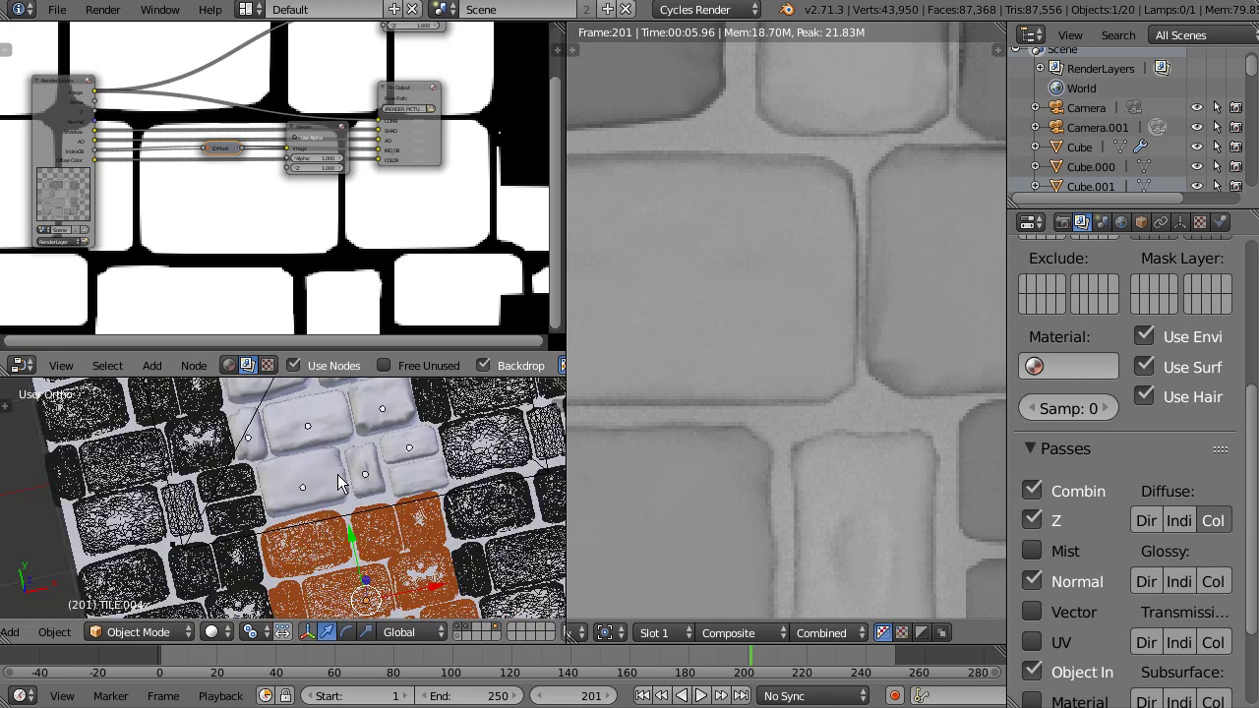
scroll(297, 489, down, 5)
right_click(295, 492)
alt+right_click(293, 492)
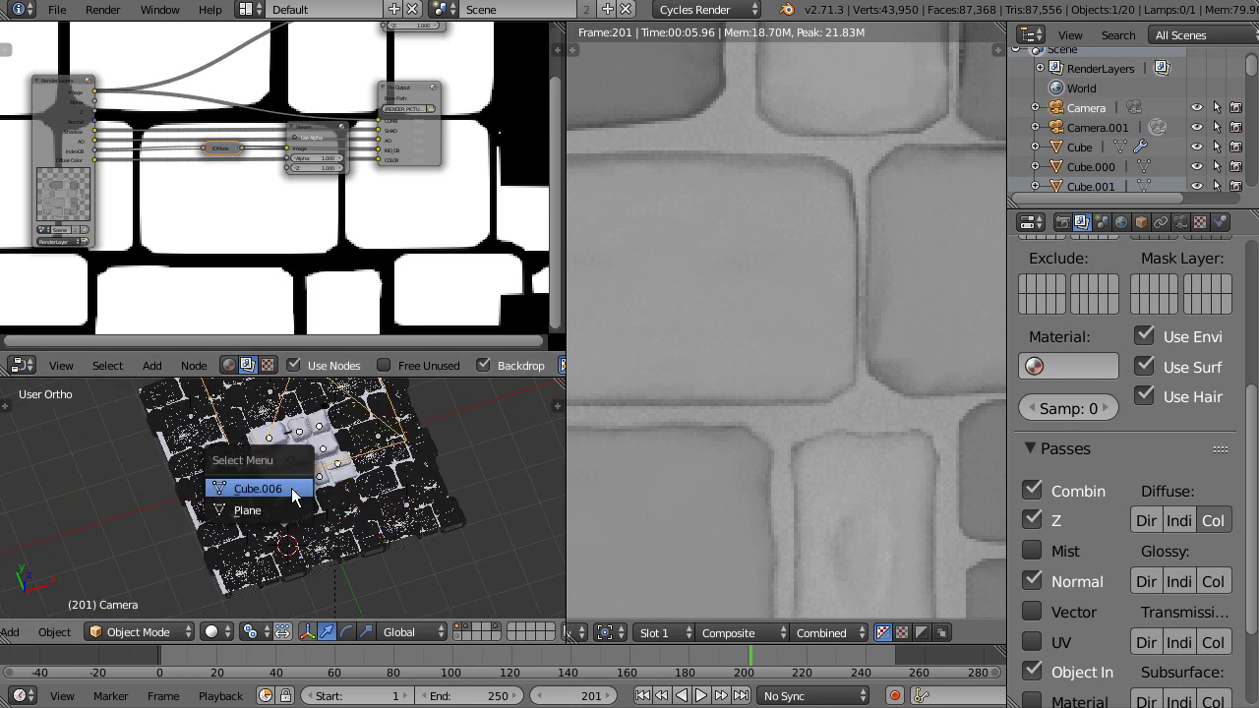
key(shift+space)
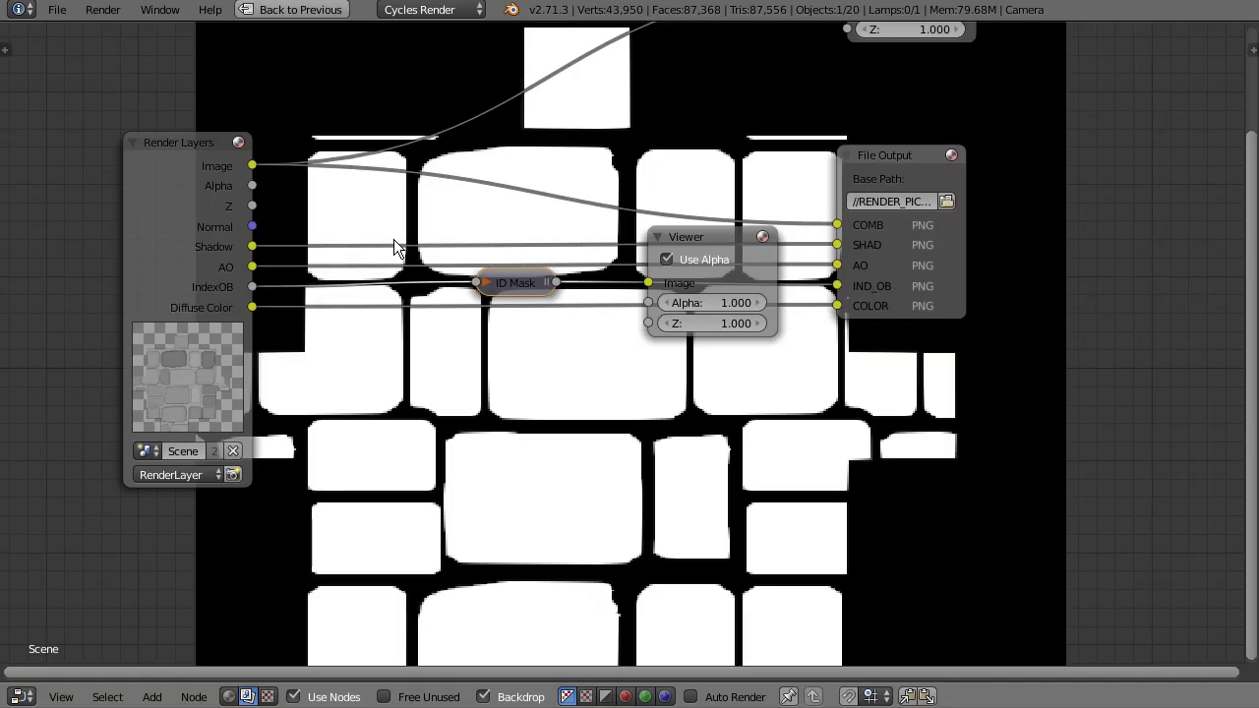
Switch the node editor to material nodes, select a sculpted stone block and display its material's node tree full screen
click(230, 696)
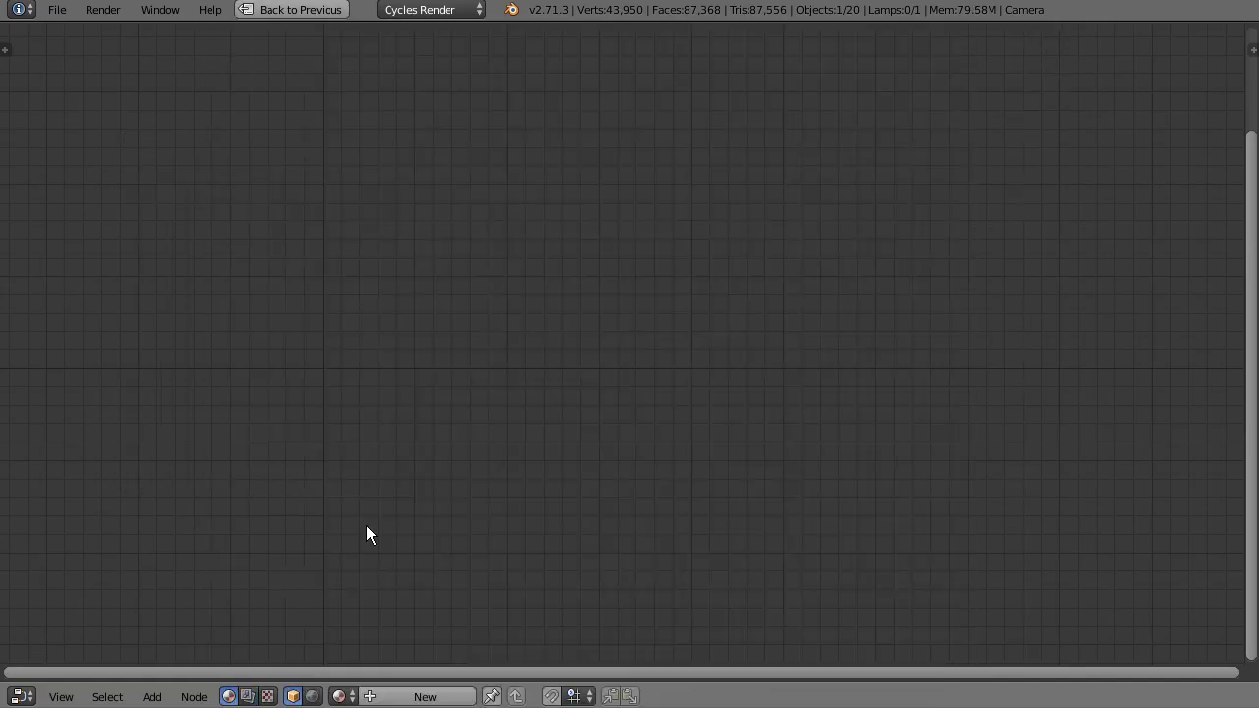
key(shift+space)
right_click(295, 493)
scroll(344, 472, up, 10)
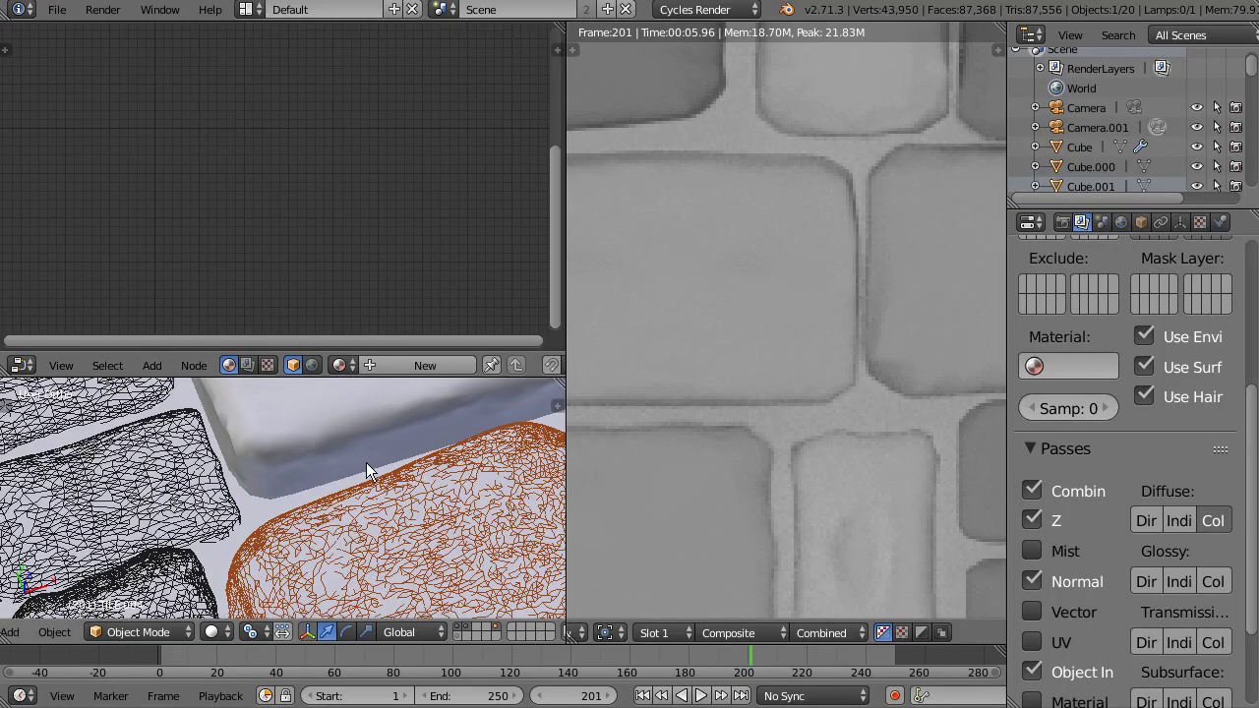
right_click(299, 448)
key(shift+space)
middle_drag(376, 220, 630, 475)
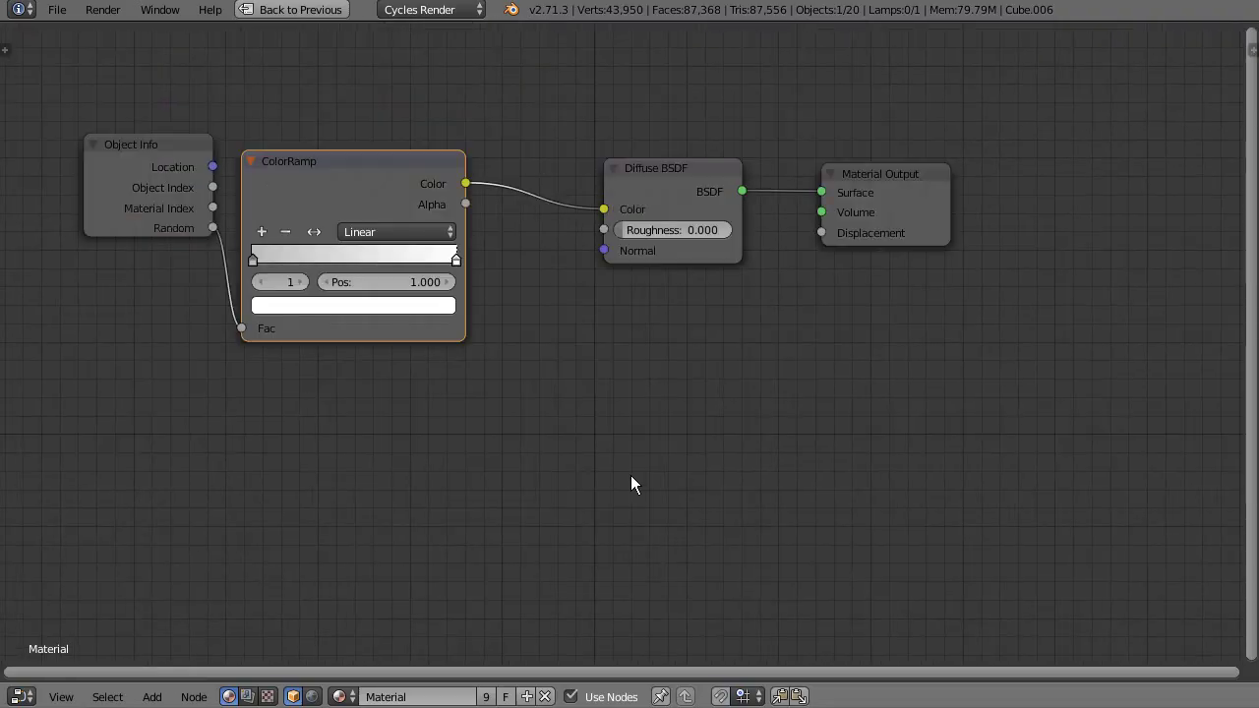
Examine the Object Info Random output feeding the ColorRamp, and move the Diffuse BSDF node closer to the ramp
scroll(630, 413, down, 2)
scroll(474, 264, up, 6)
middle_drag(316, 254, 420, 363)
scroll(268, 364, up, 1)
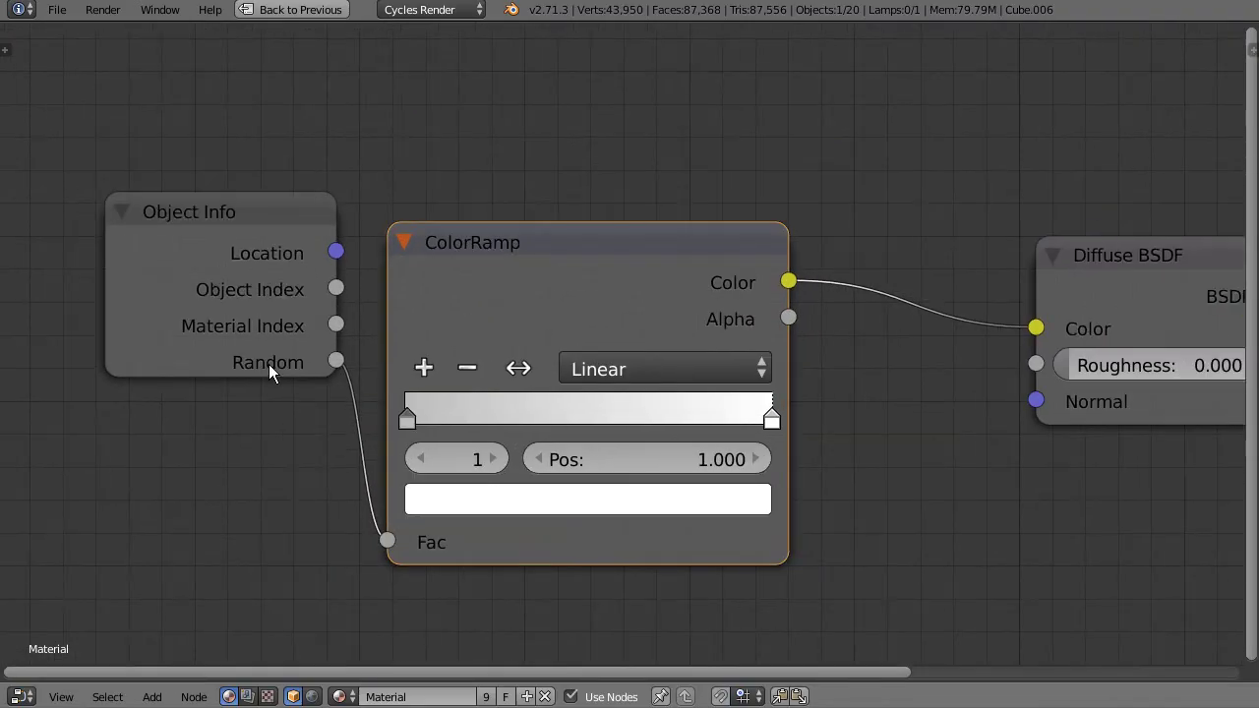
scroll(218, 410, up, 1)
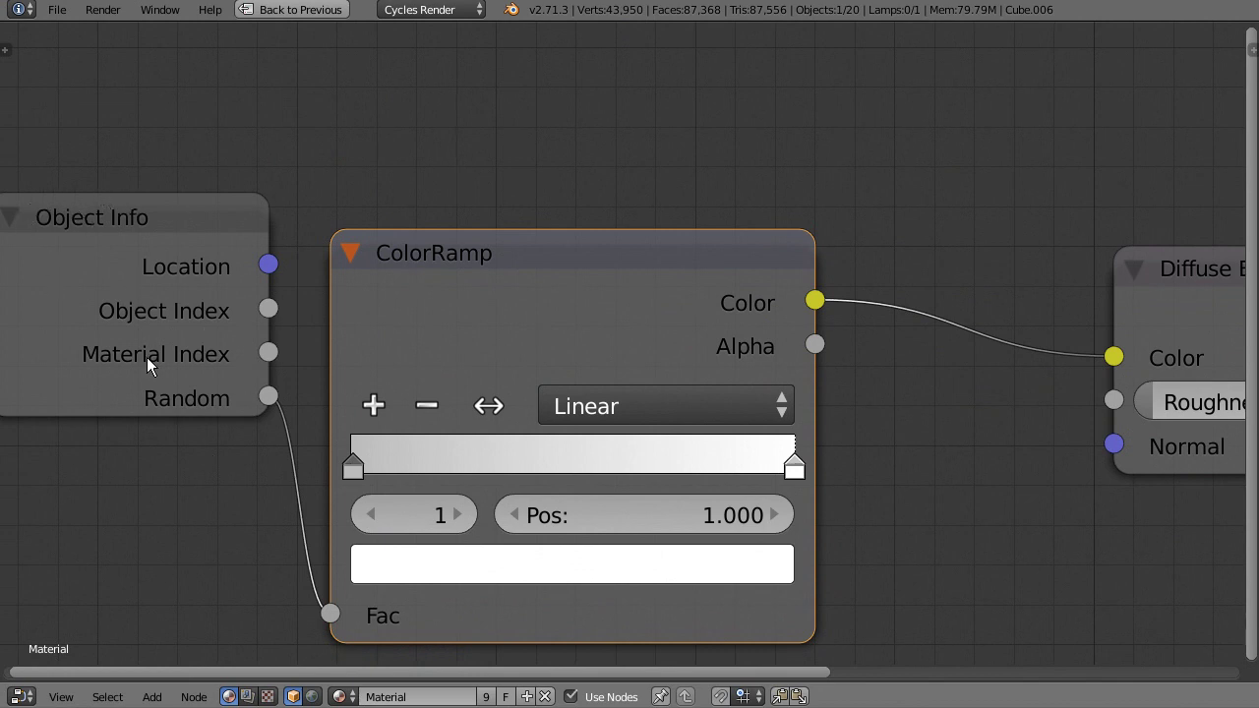
scroll(729, 318, down, 1)
scroll(590, 368, down, 1)
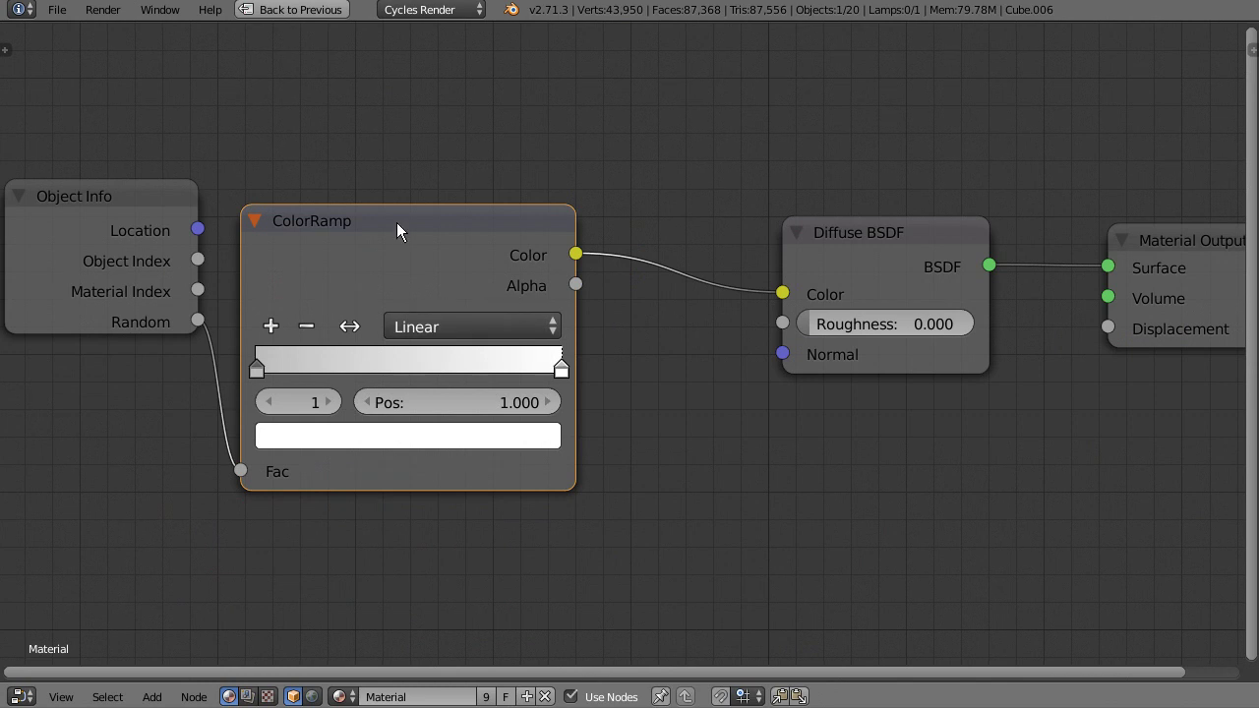
drag(905, 247, 840, 250)
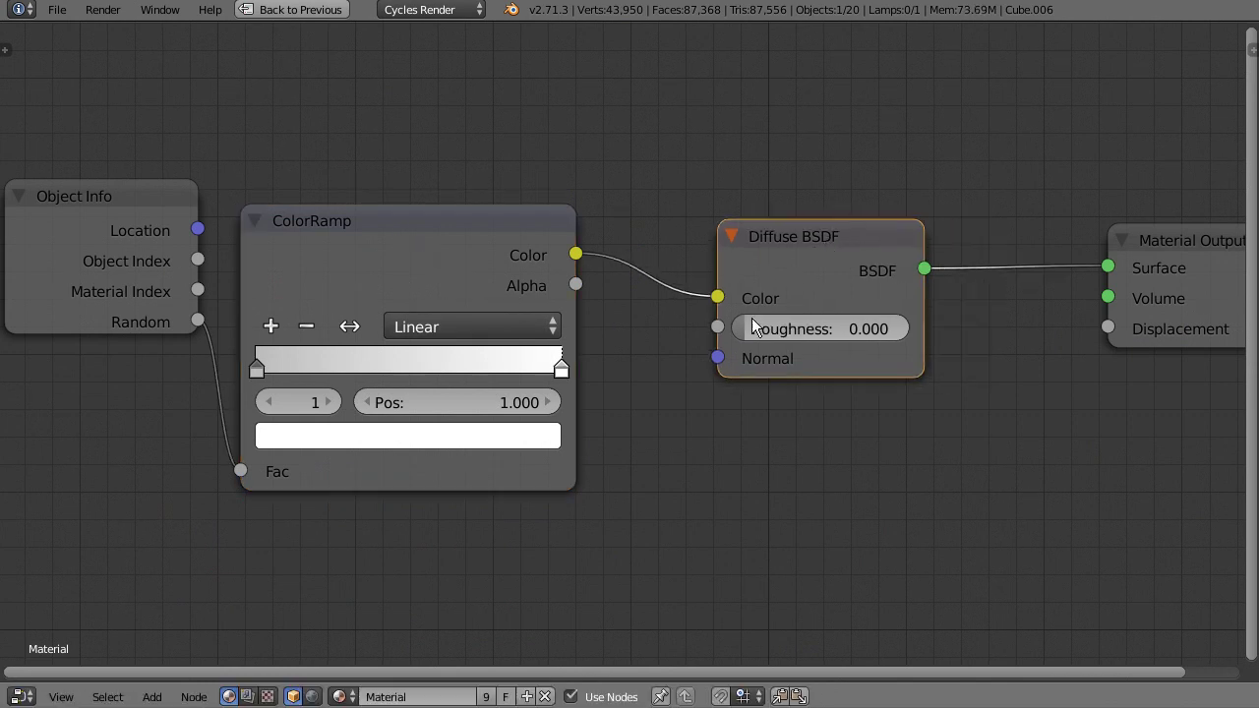
Restore the layout, extend the node editor over the small 3D view, and show a rendered camera view instead of the render image
key(ctrl+Up)
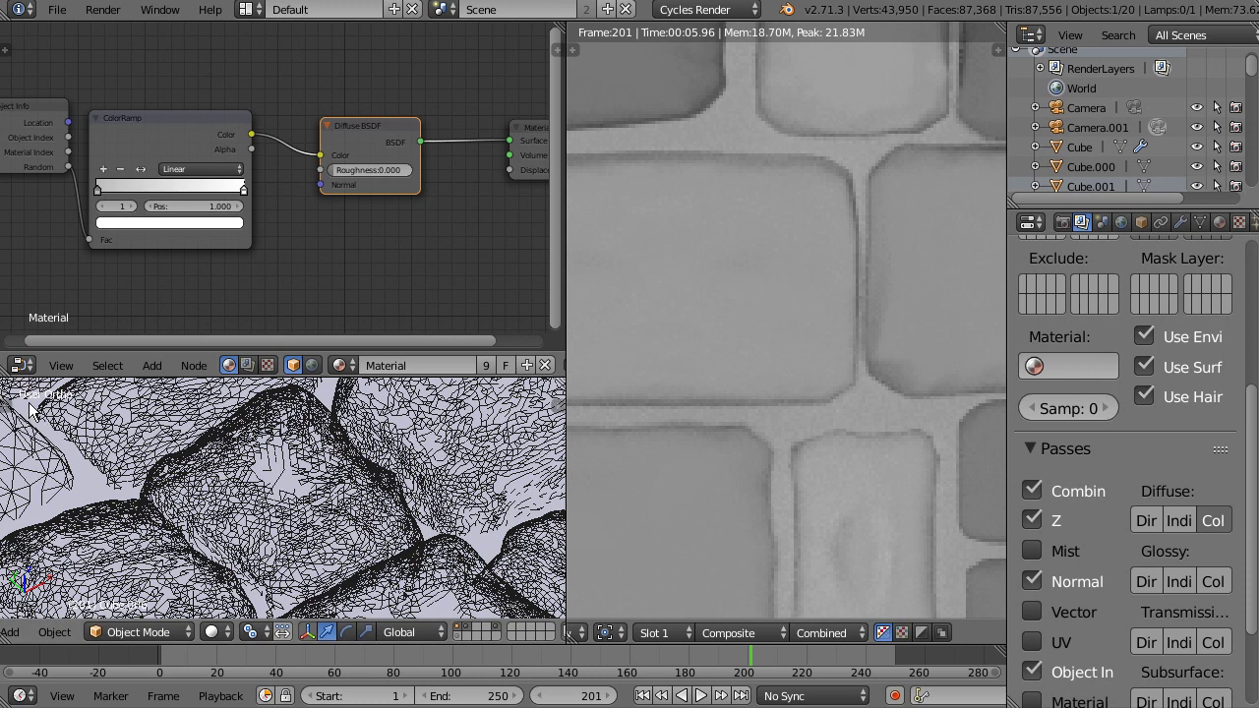
drag(3, 373, 22, 433)
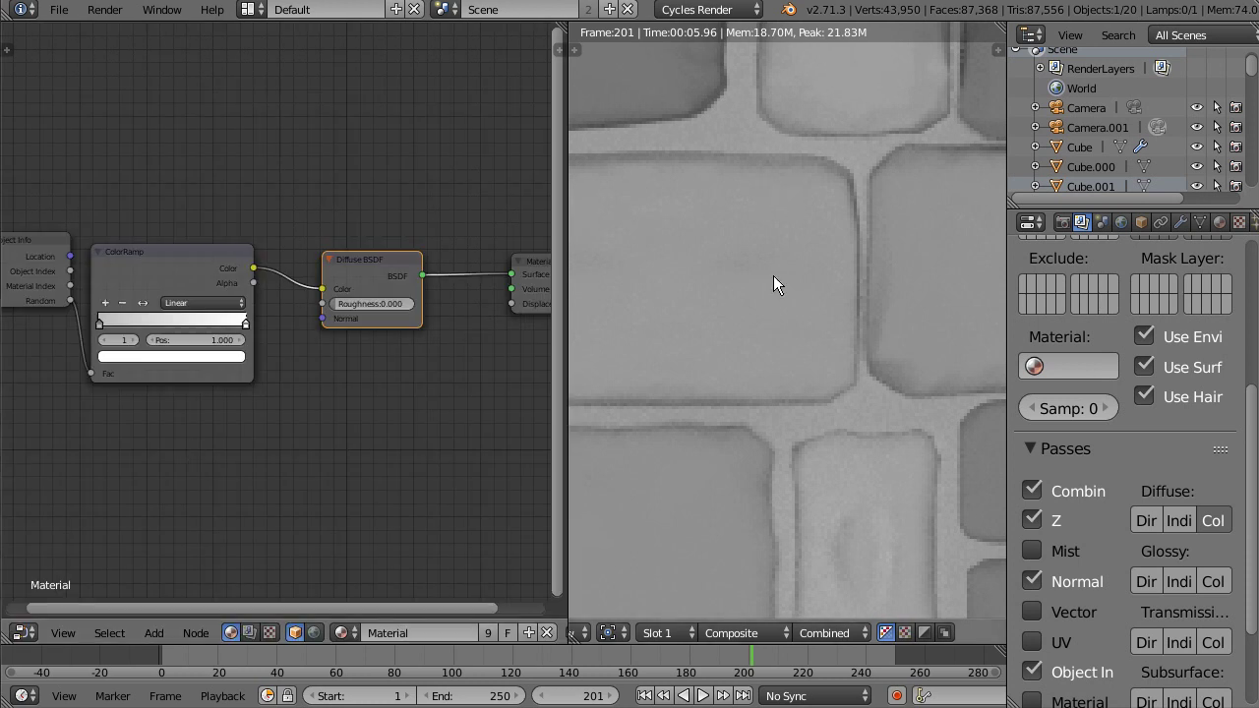
key(shift+F5)
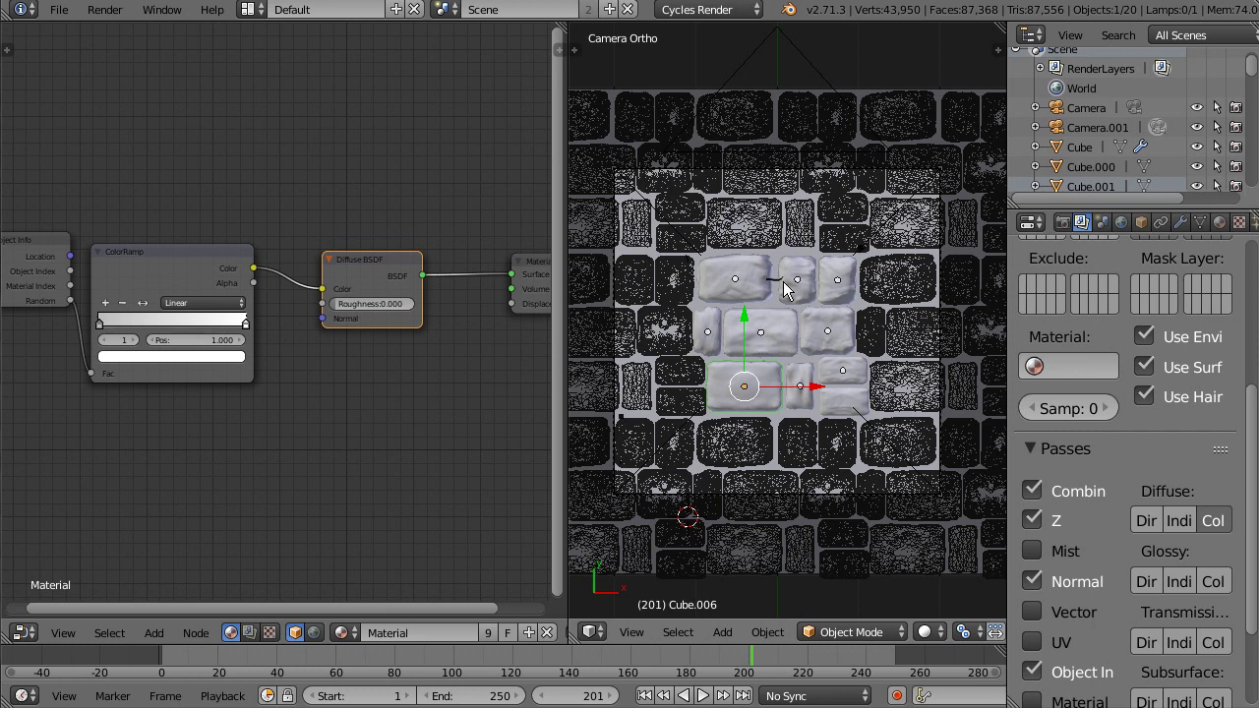
key(shift+z)
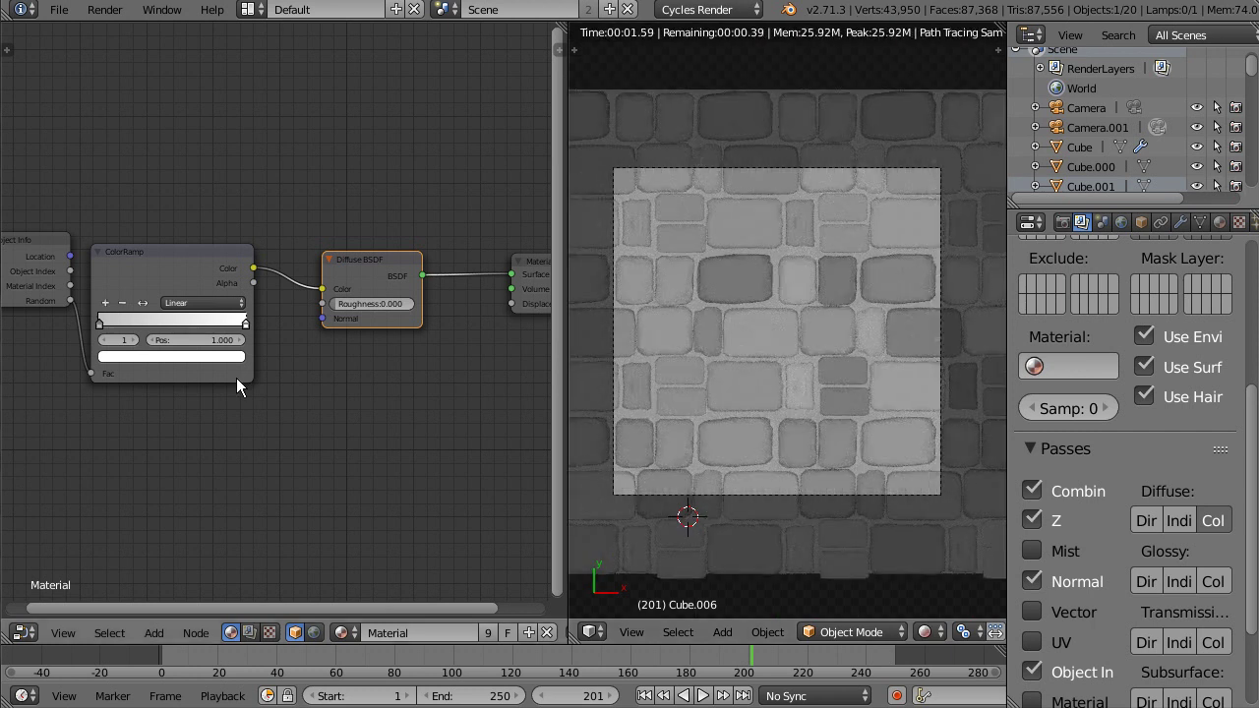
Change the ColorRamp's end stop at position 1.000 from white to a very pale pink
middle_drag(236, 378, 252, 372)
click(133, 351)
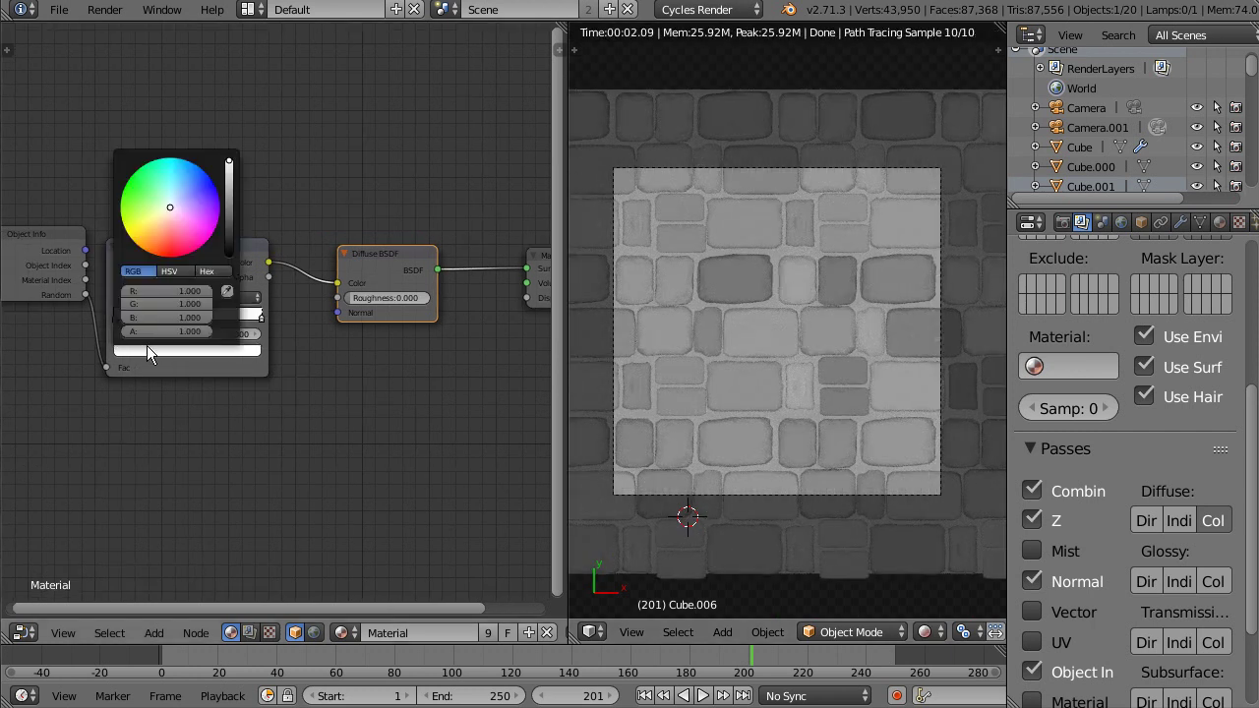
click(199, 185)
click(165, 216)
click(170, 211)
Make the ColorRamp's pale pink end stop transparent by lowering its alpha
middle_drag(76, 355, 211, 364)
scroll(165, 296, up, 9)
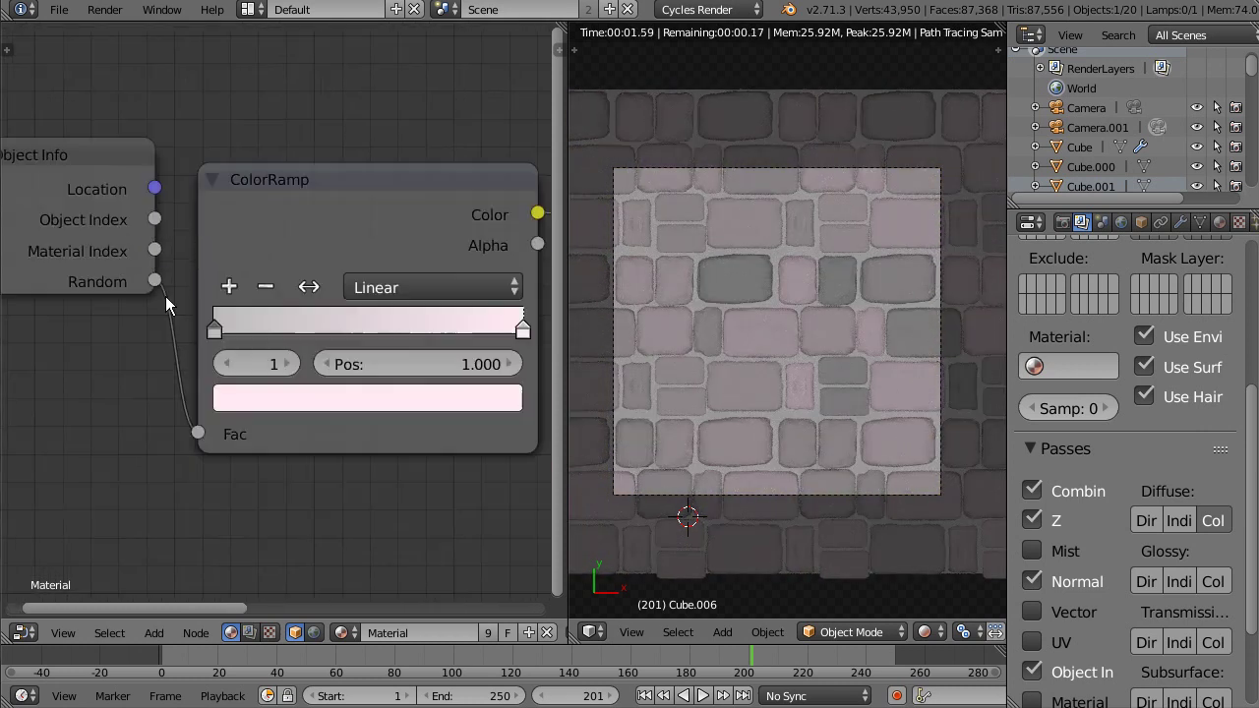
middle_drag(165, 296, 156, 309)
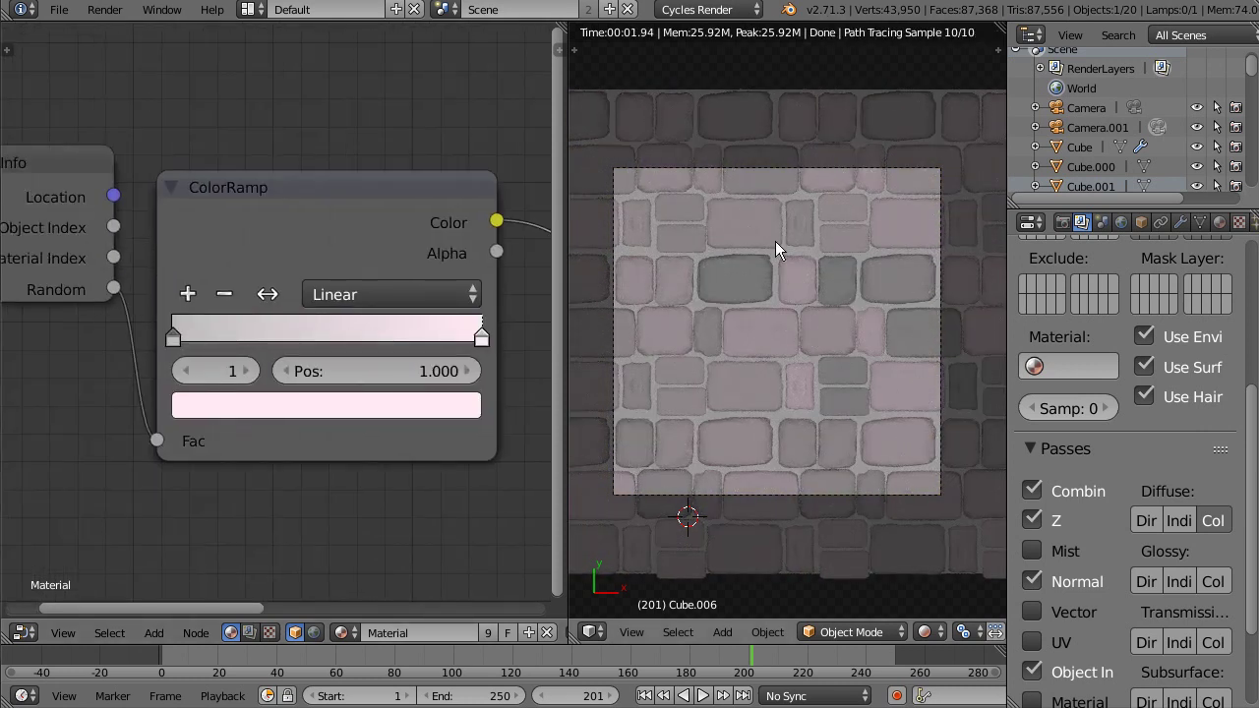
click(173, 348)
drag(213, 408, 334, 406)
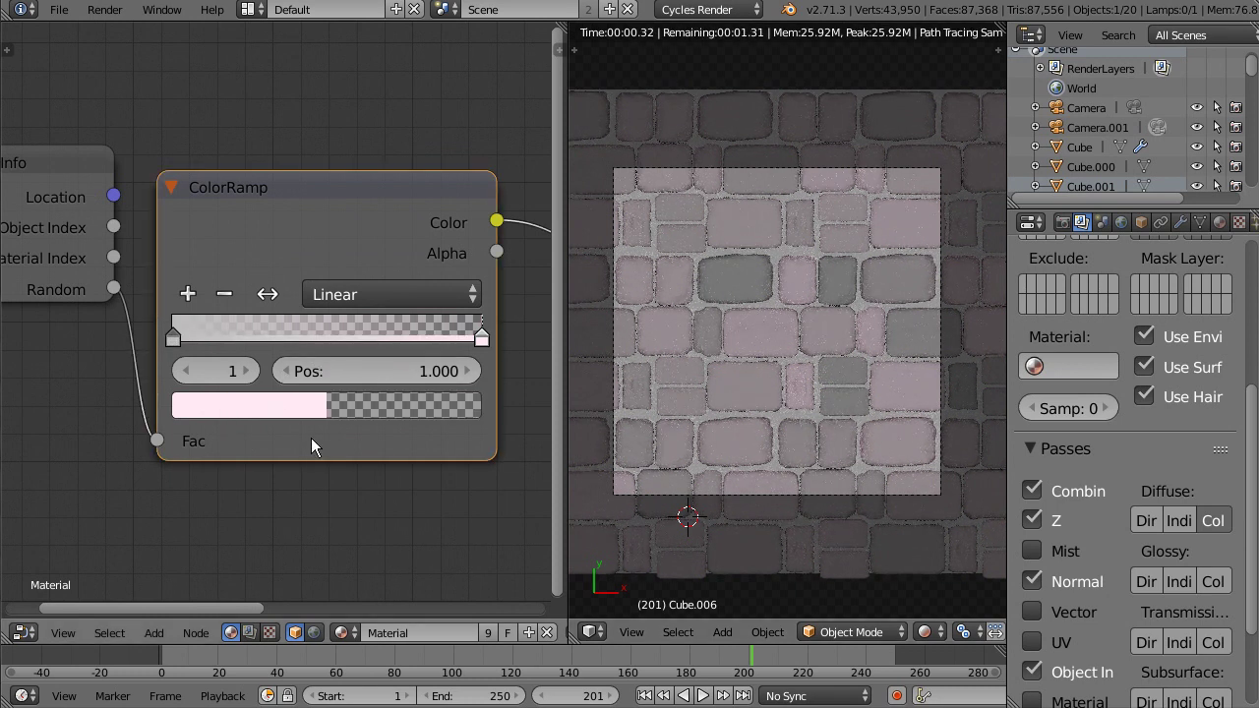
Try Object Info's Random output wired straight into the Diffuse BSDF color, and put the ColorRamp back between the two nodes
drag(241, 237, 184, 534)
middle_drag(303, 278, 152, 325)
scroll(147, 313, down, 5)
drag(139, 313, 502, 296)
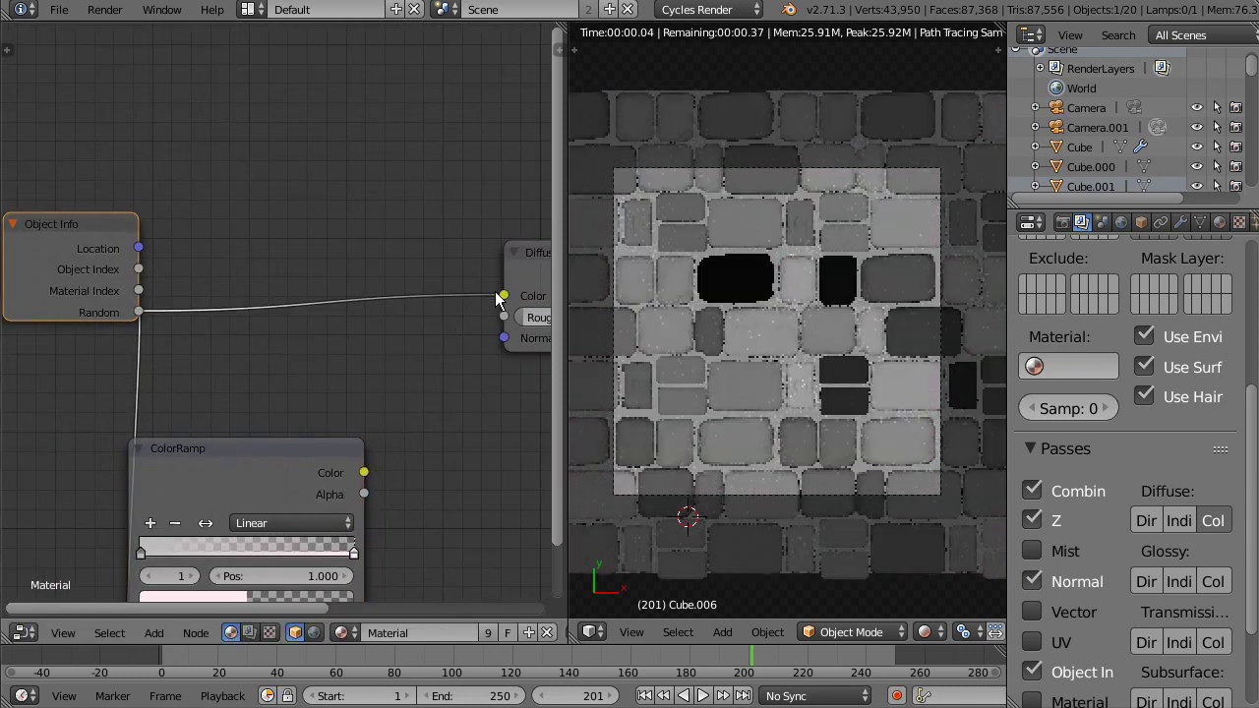
scroll(865, 284, up, 1)
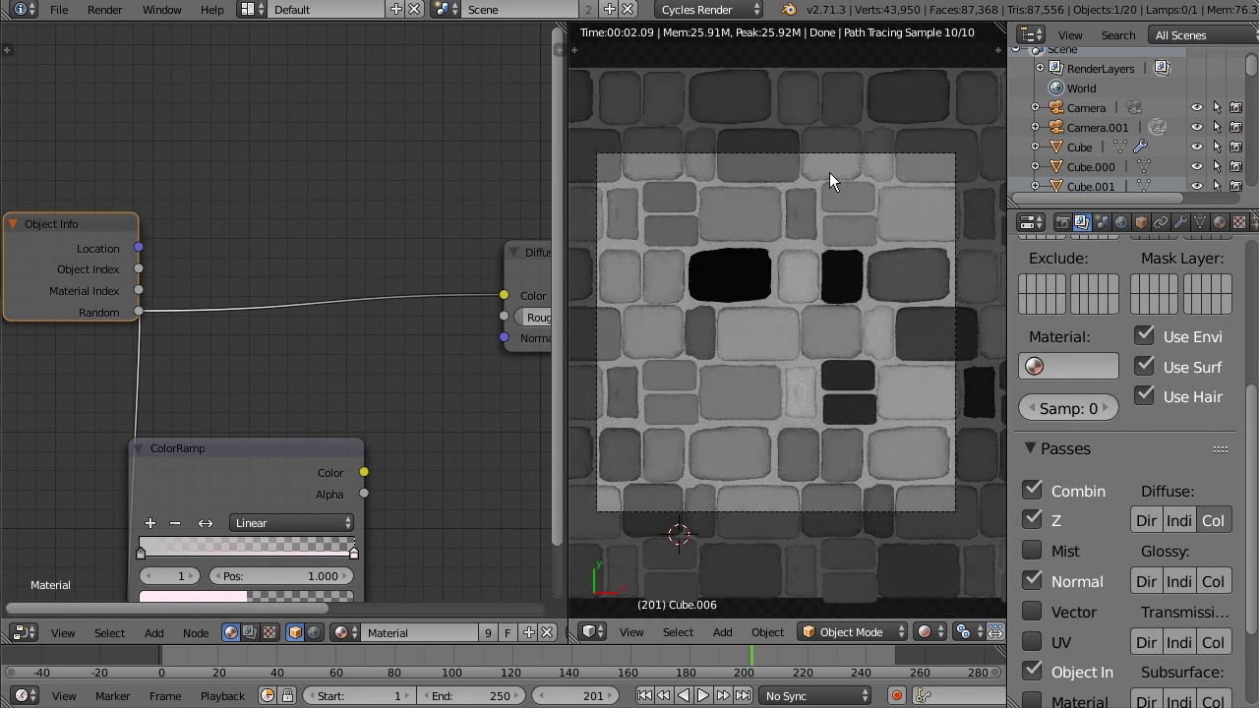
drag(261, 443, 307, 253)
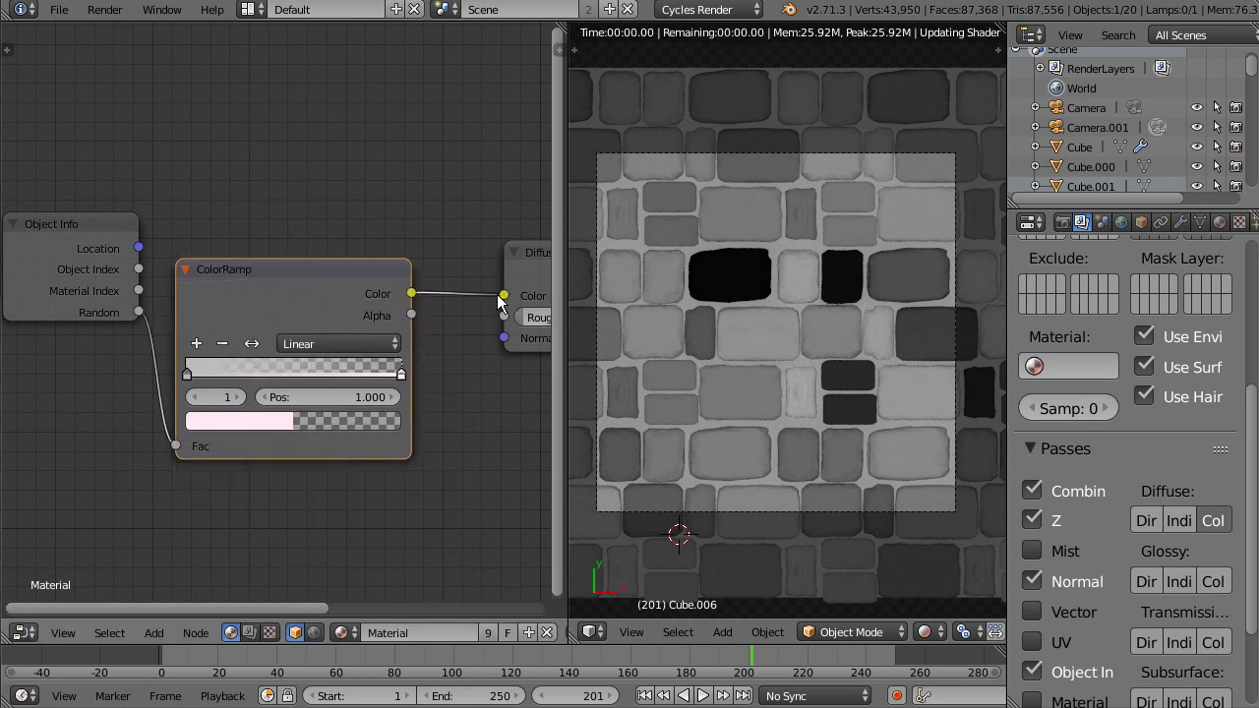
Lighten the ColorRamp's start stop at position 0.000 to a 0.696 grey and try a warm tint for it
drag(196, 375, 116, 382)
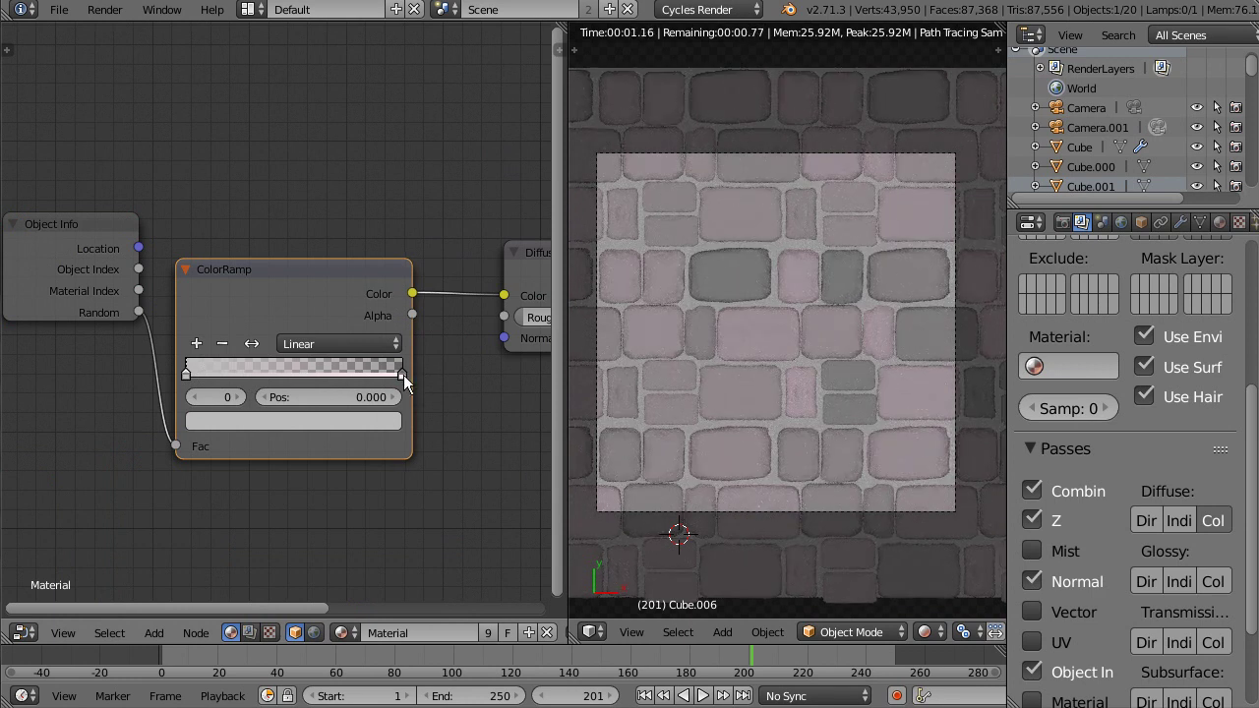
click(371, 421)
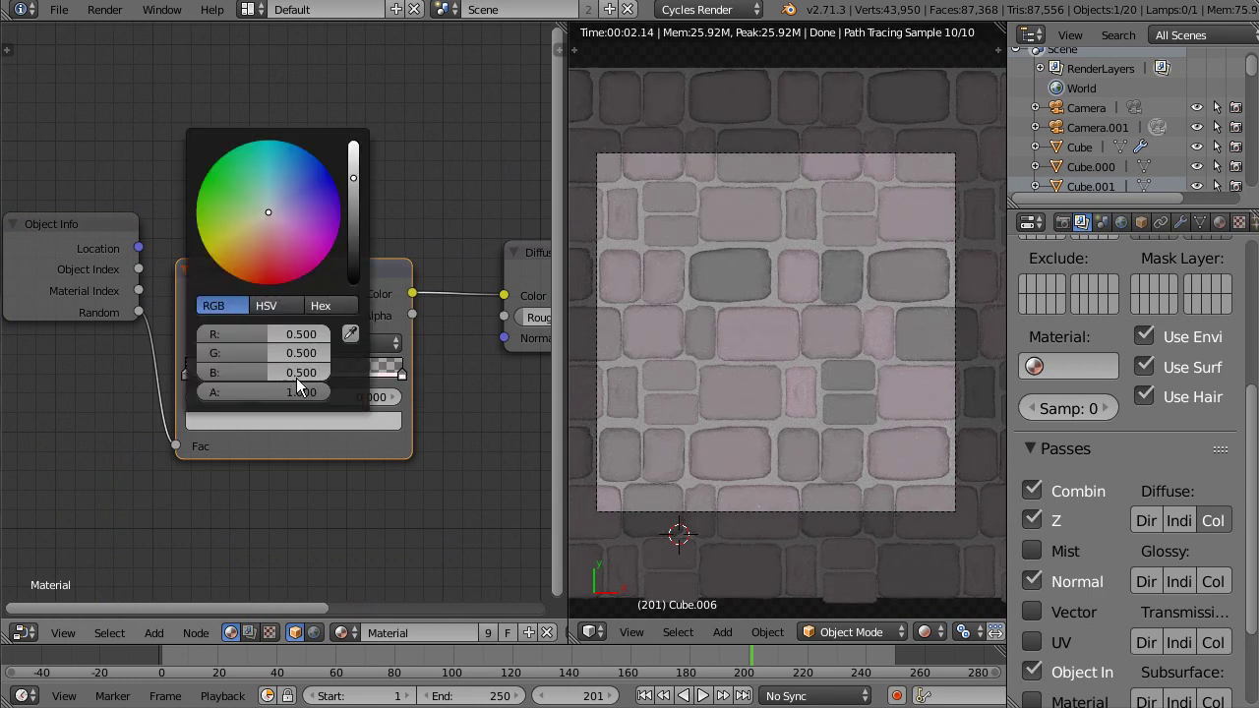
drag(354, 175, 422, 137)
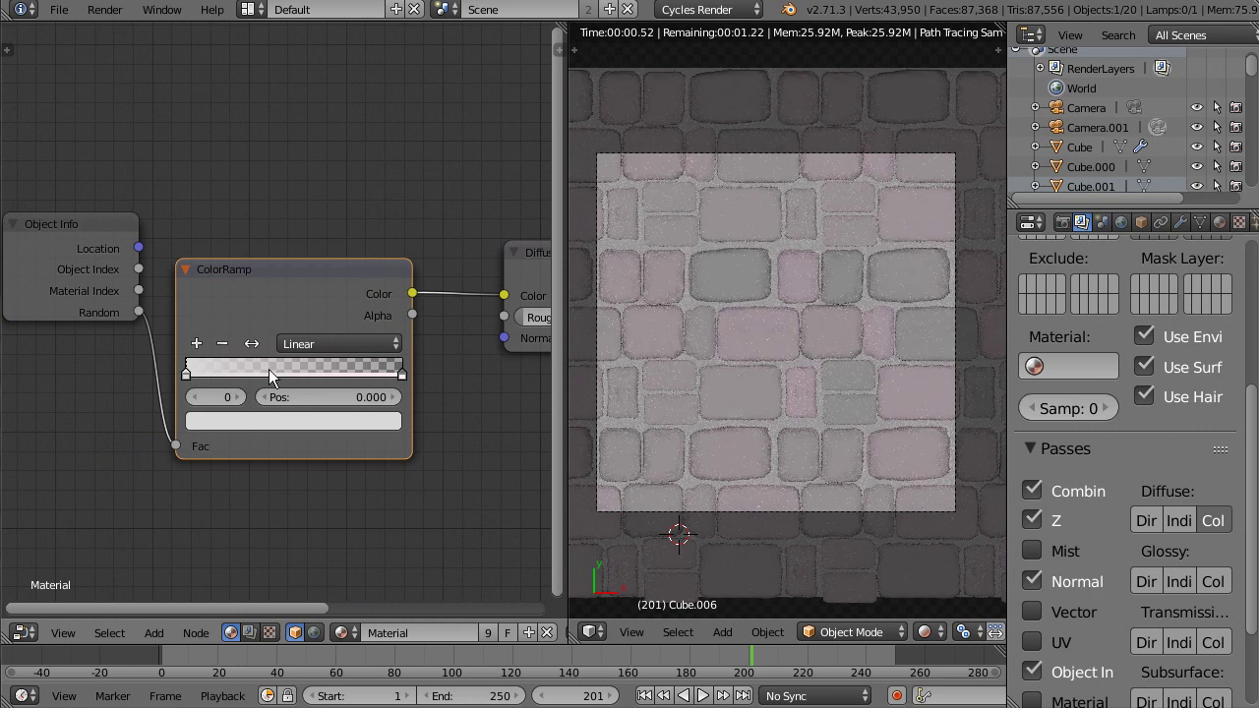
click(212, 421)
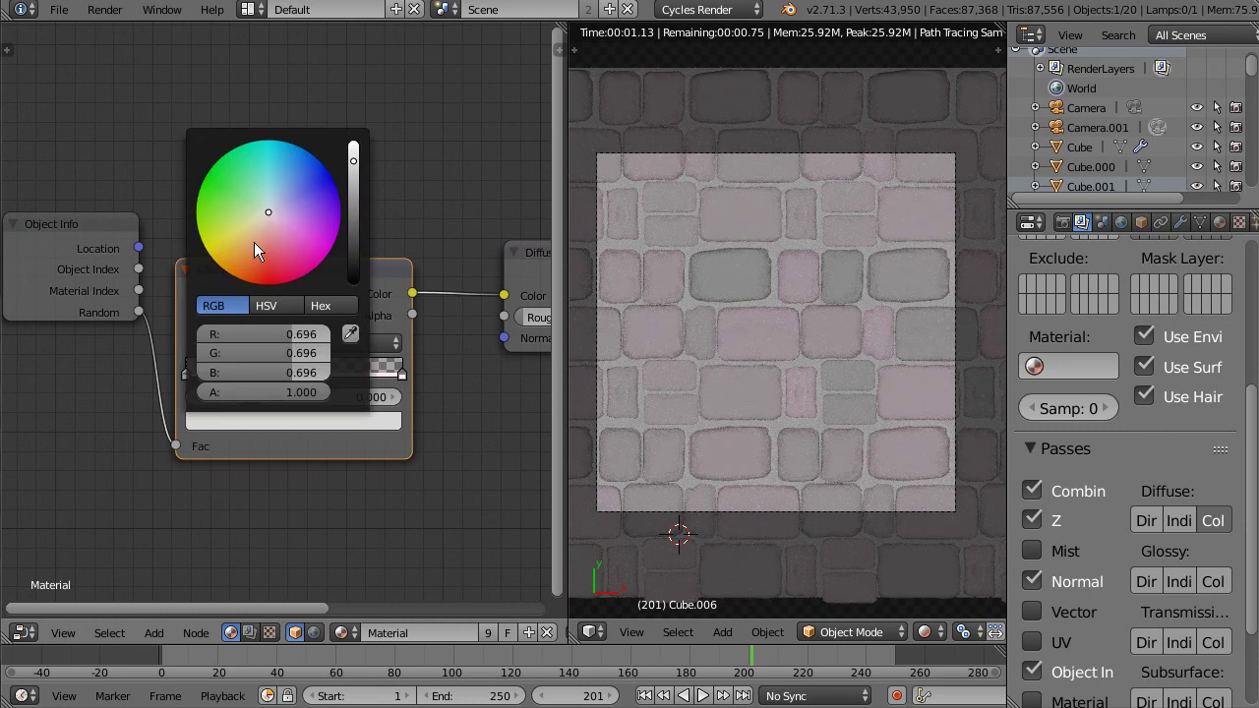
click(253, 243)
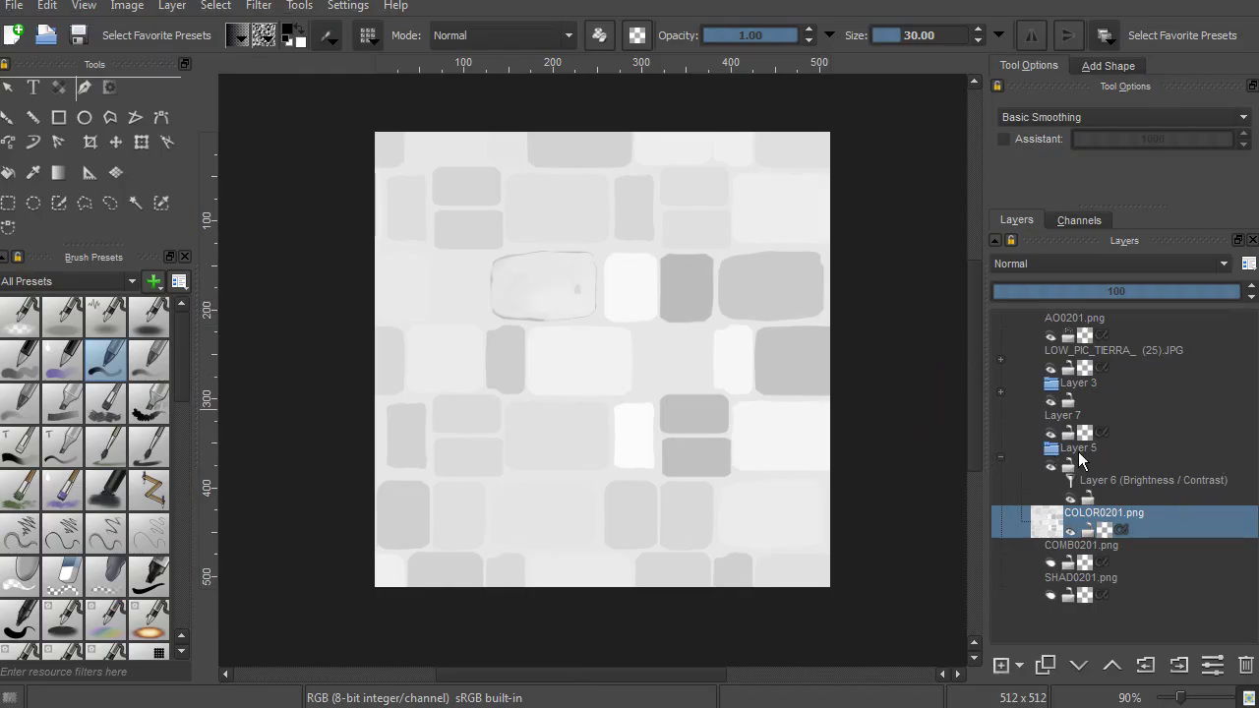
In Krita, compare the Layer 5 group with and without its Brightness / Contrast filter layer, and collapse the group
click(1092, 456)
click(1139, 479)
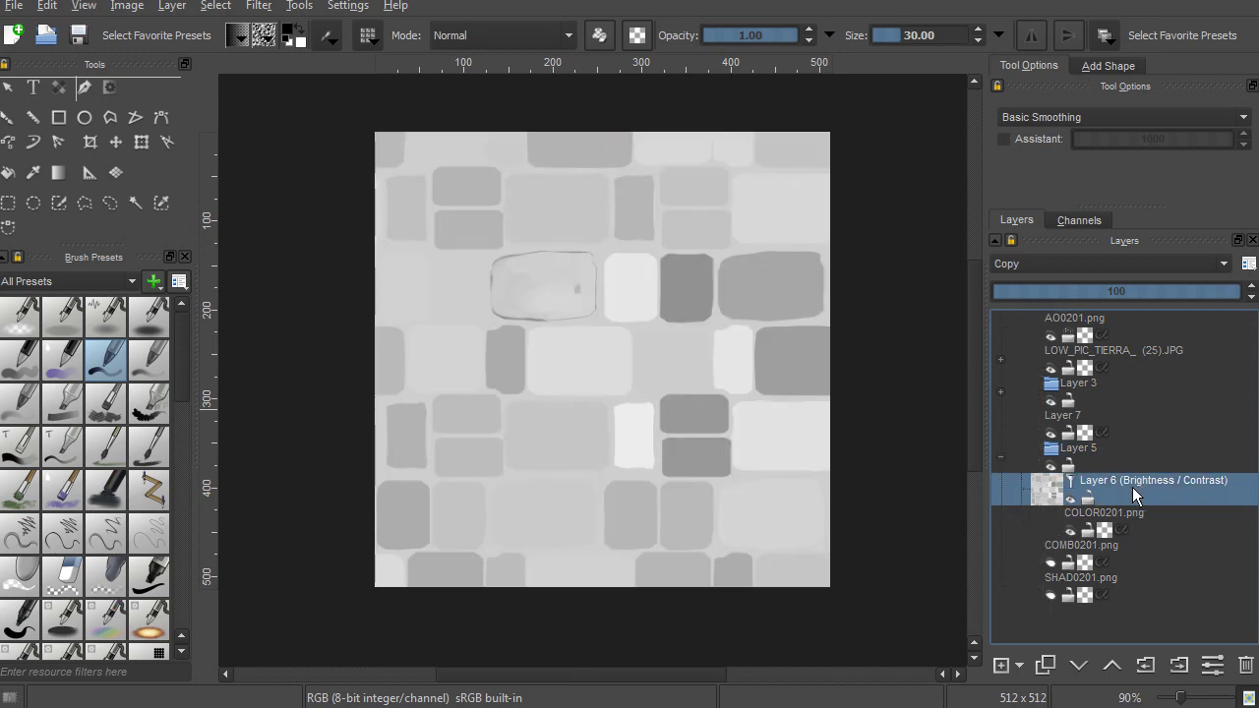
click(1092, 462)
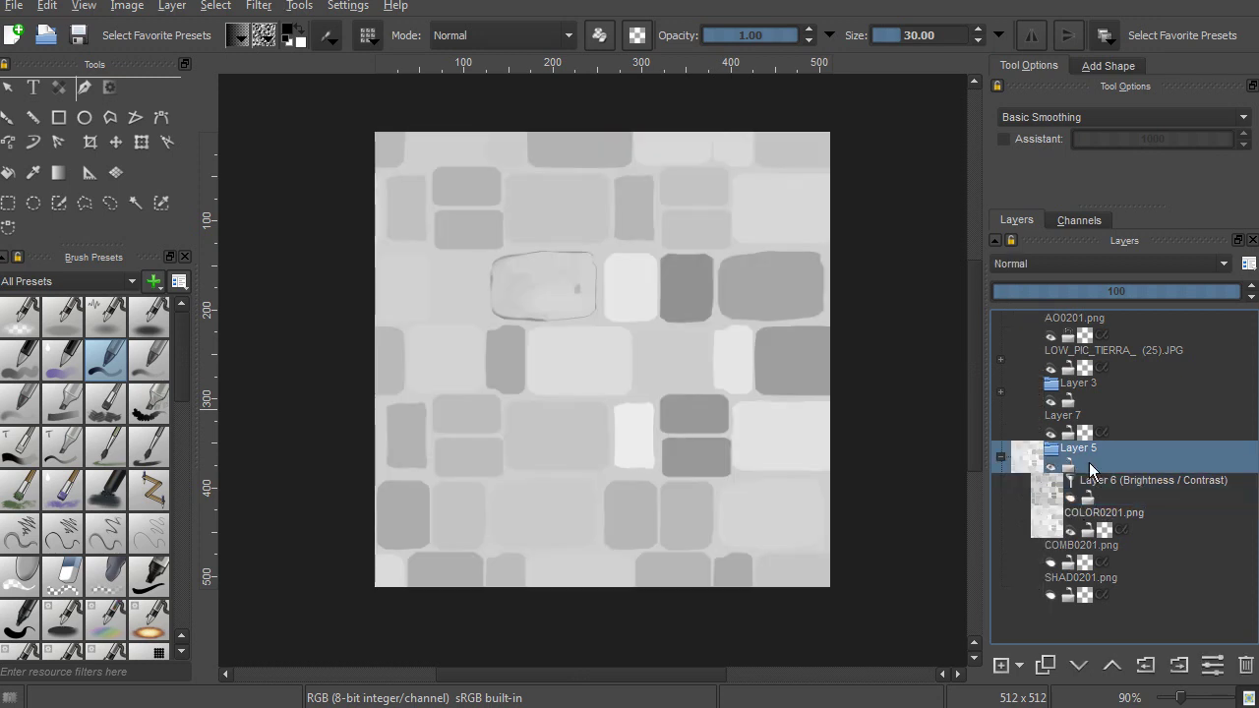
click(1072, 499)
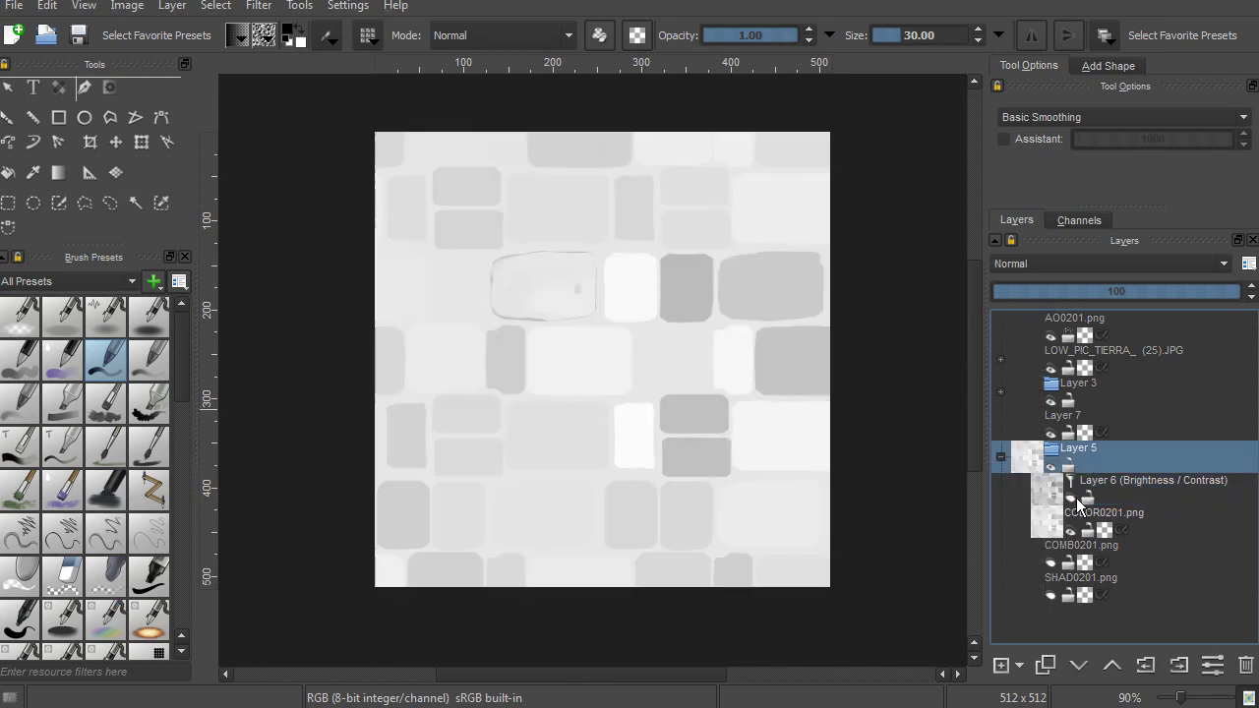
click(1074, 499)
click(1000, 455)
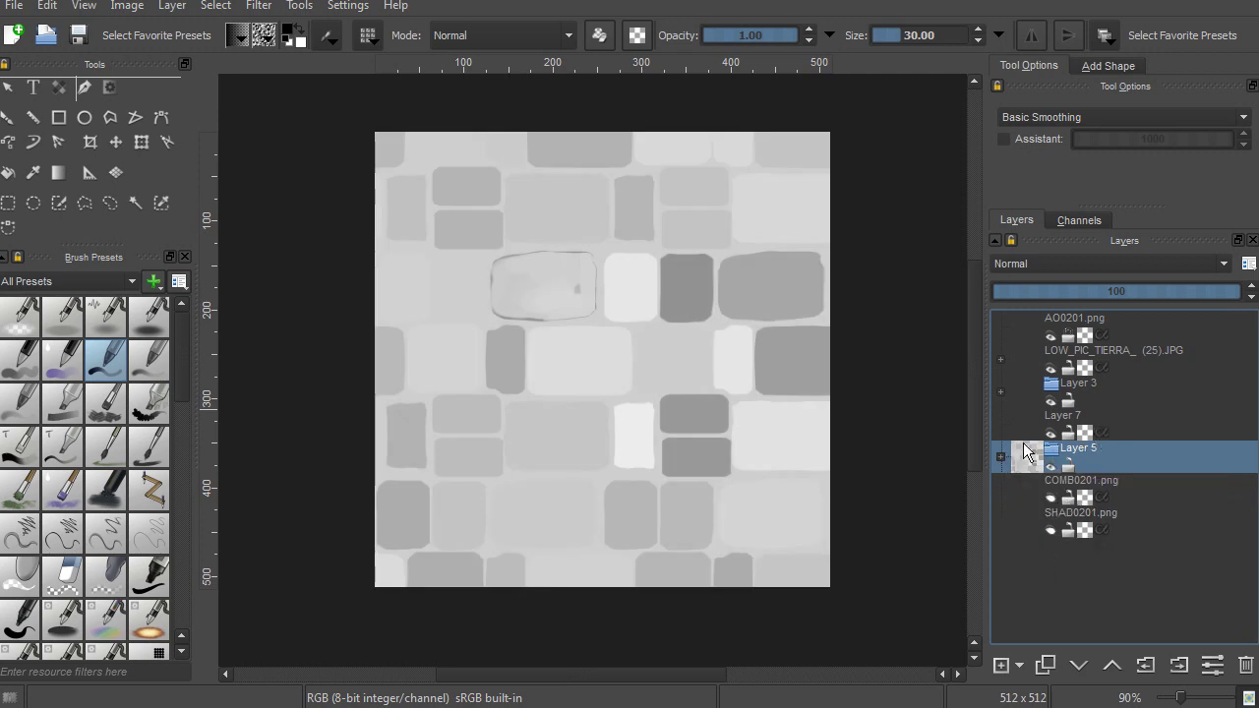
Select Layer 7 and examine its isolated brown mortar joints
click(1105, 435)
ctrl+middle_drag(602, 285, 673, 258)
ctrl+middle_drag(590, 228, 576, 267)
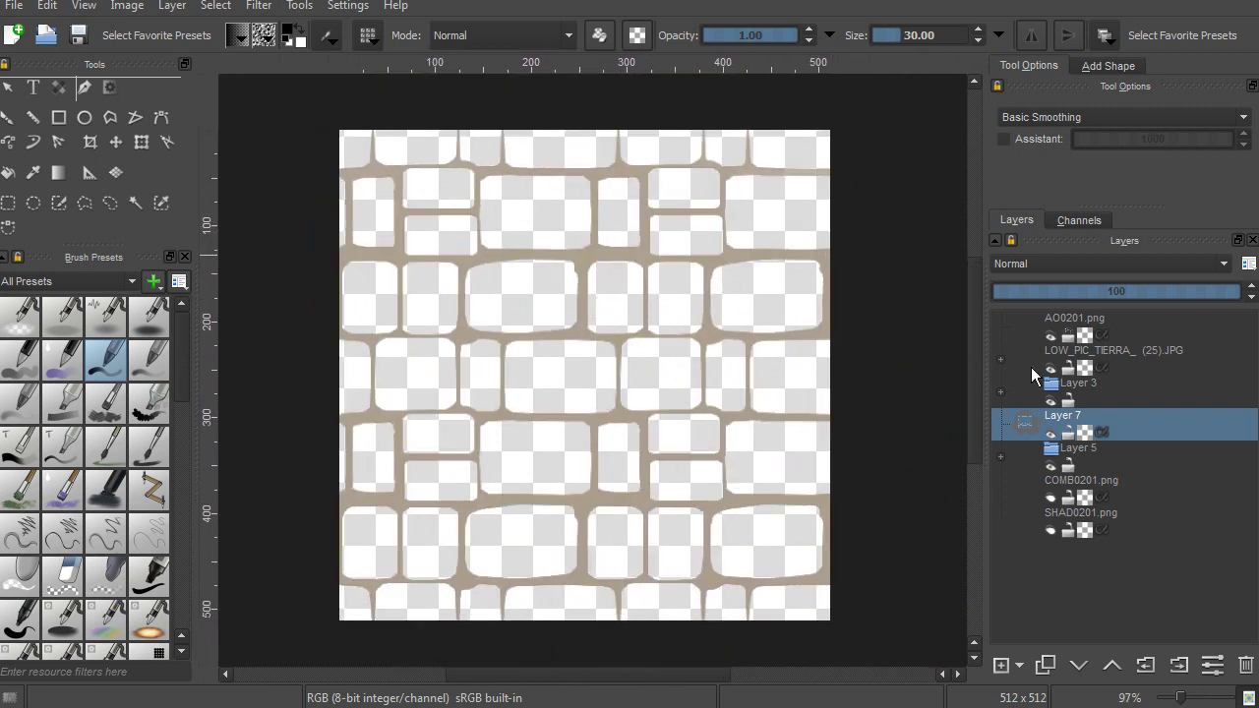
Expand the Layer 3 group and examine its IND_OB0201.png stone mask layer up close
click(1000, 392)
click(1156, 468)
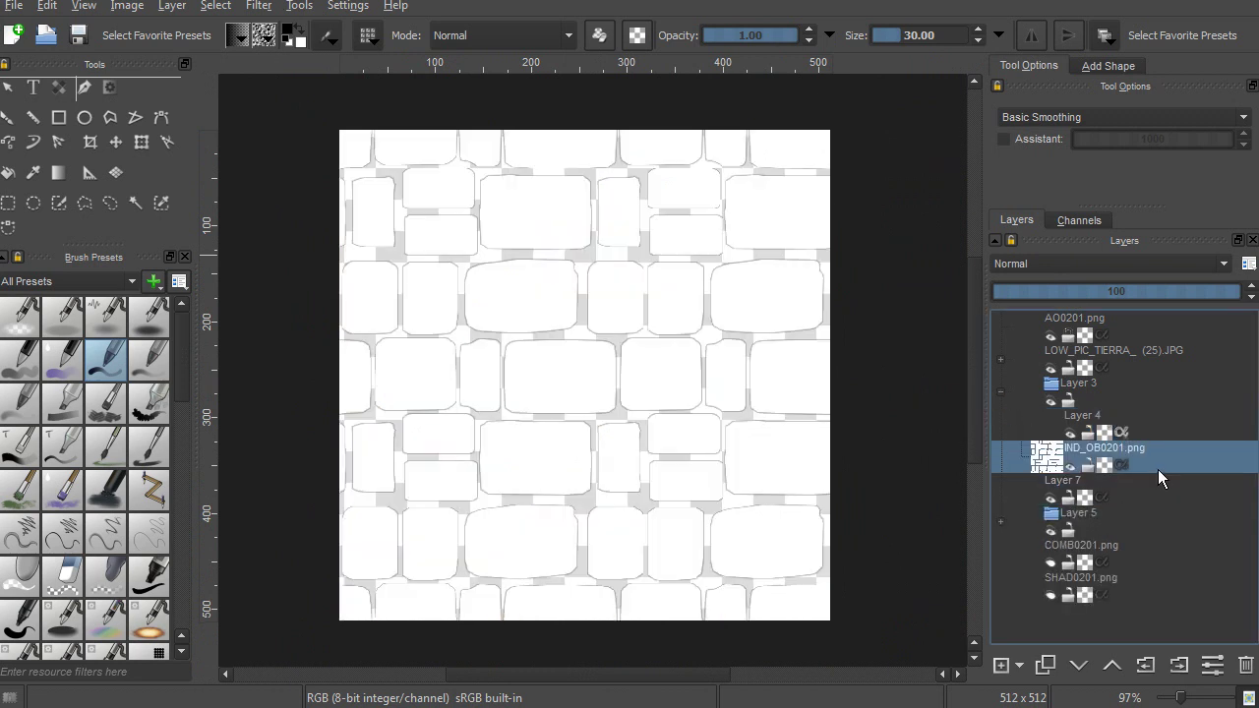
mouse_move(618, 361)
ctrl+middle_down()
mouse_move(627, 393)
mouse_move(646, 223)
mouse_move(660, 239)
mouse_move(618, 278)
mouse_move(639, 258)
mouse_move(573, 286)
ctrl+middle_up()
Create a selection from the opaque pixels of the IND_OB0201.png layer and make Layer 7 the active layer
right_click(1156, 447)
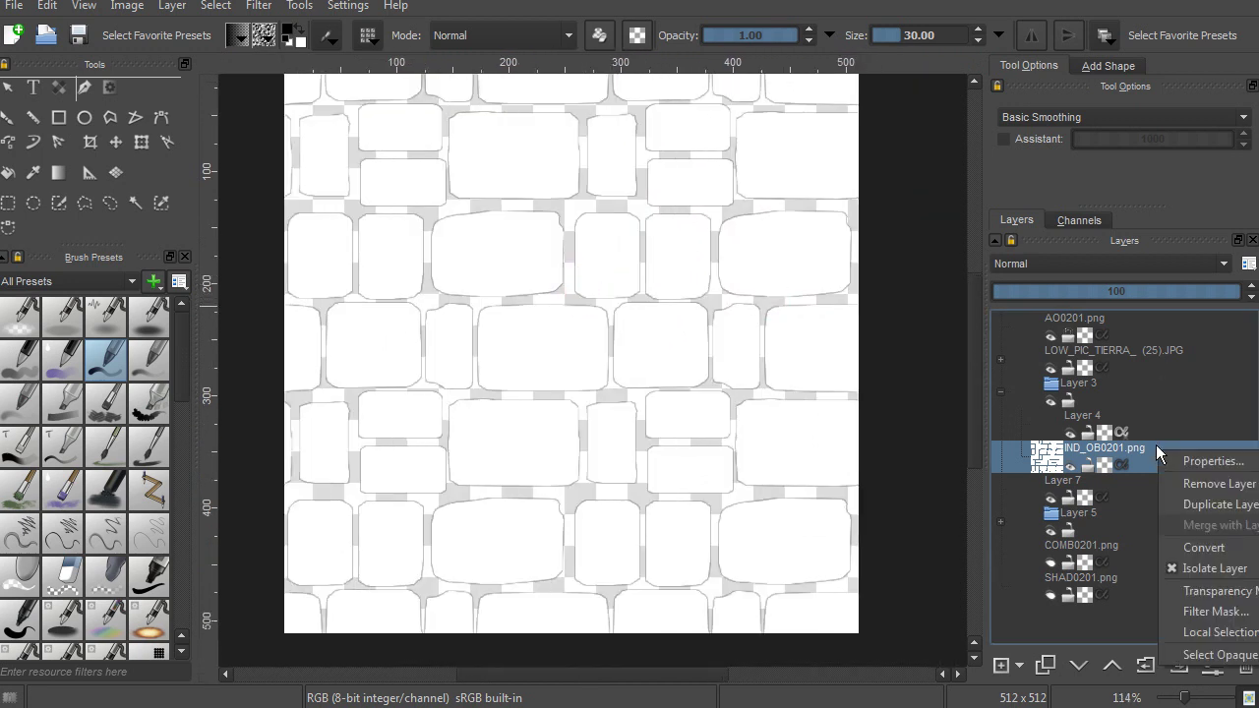
click(1180, 655)
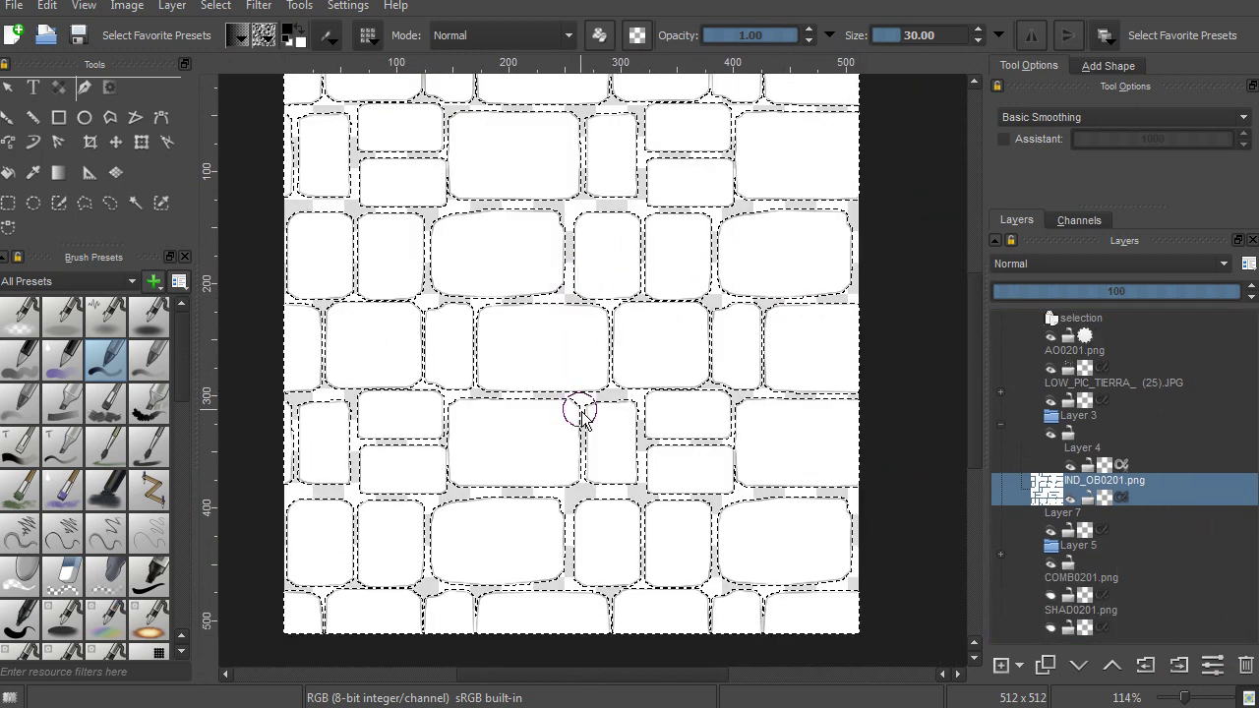
middle_drag(576, 407, 570, 360)
click(1140, 529)
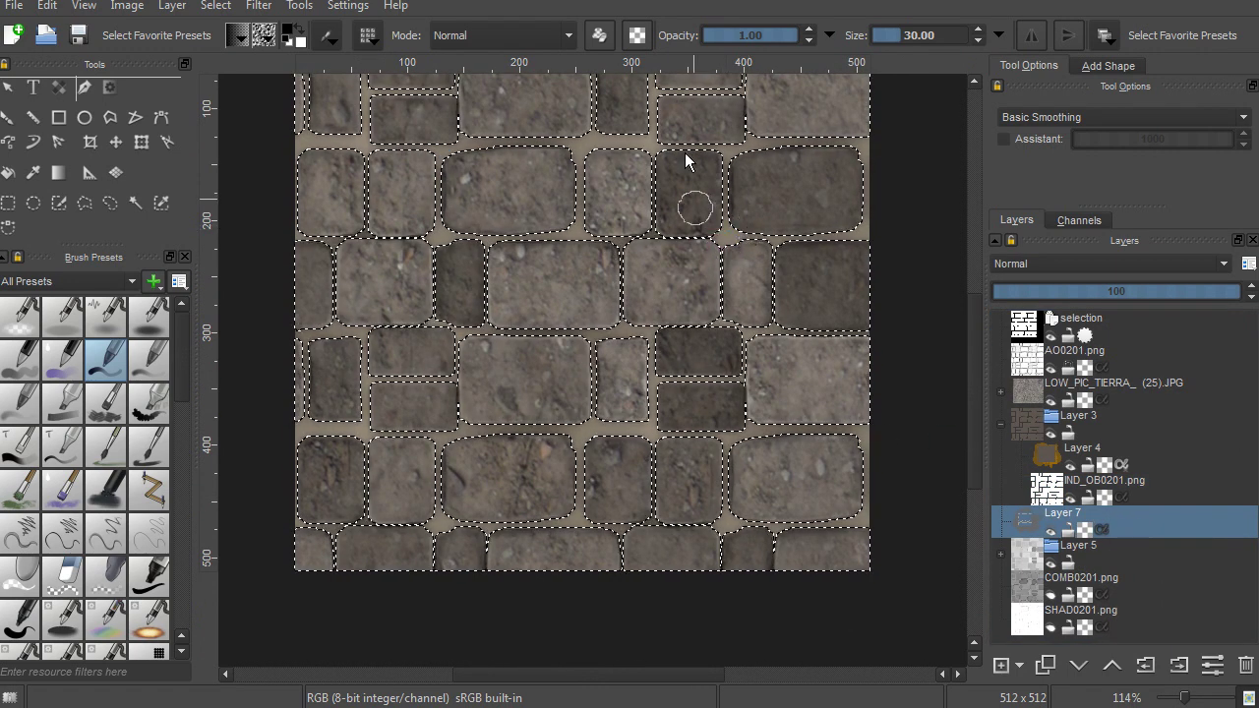
Select the Layer 3 group to view its flat brown stones, and clear the selection outline
click(1131, 402)
click(1131, 426)
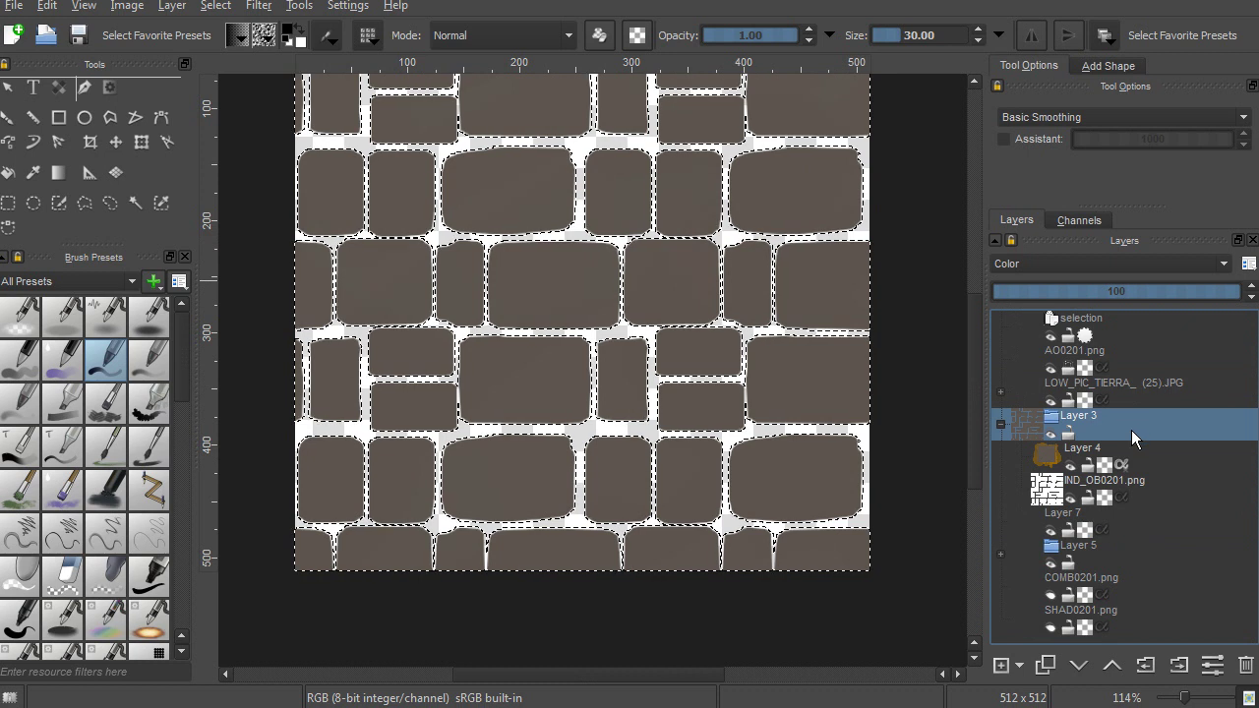
middle_drag(632, 285, 624, 322)
key(ctrl+shift+a)
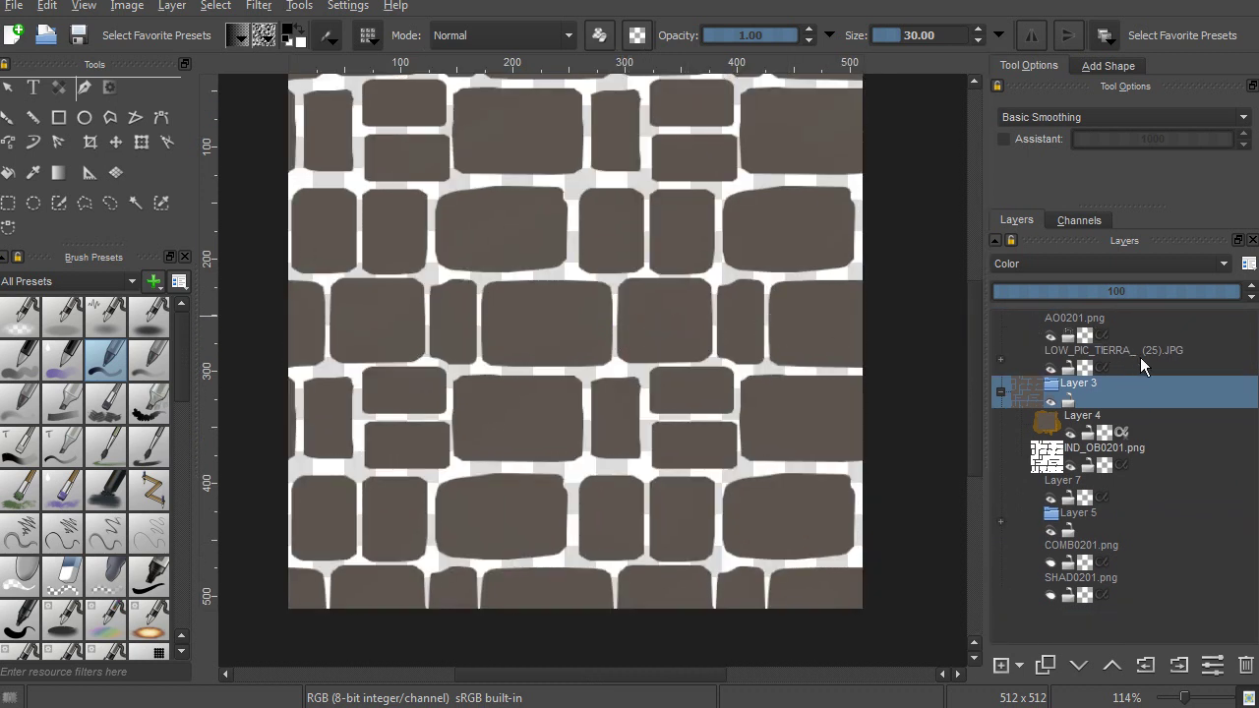
Select the LOW_PIC_TIERRA_ (25).JPG layer and examine its soil photo texture on the stones up close
click(1072, 362)
scroll(675, 315, up, 3)
scroll(675, 314, down, 2)
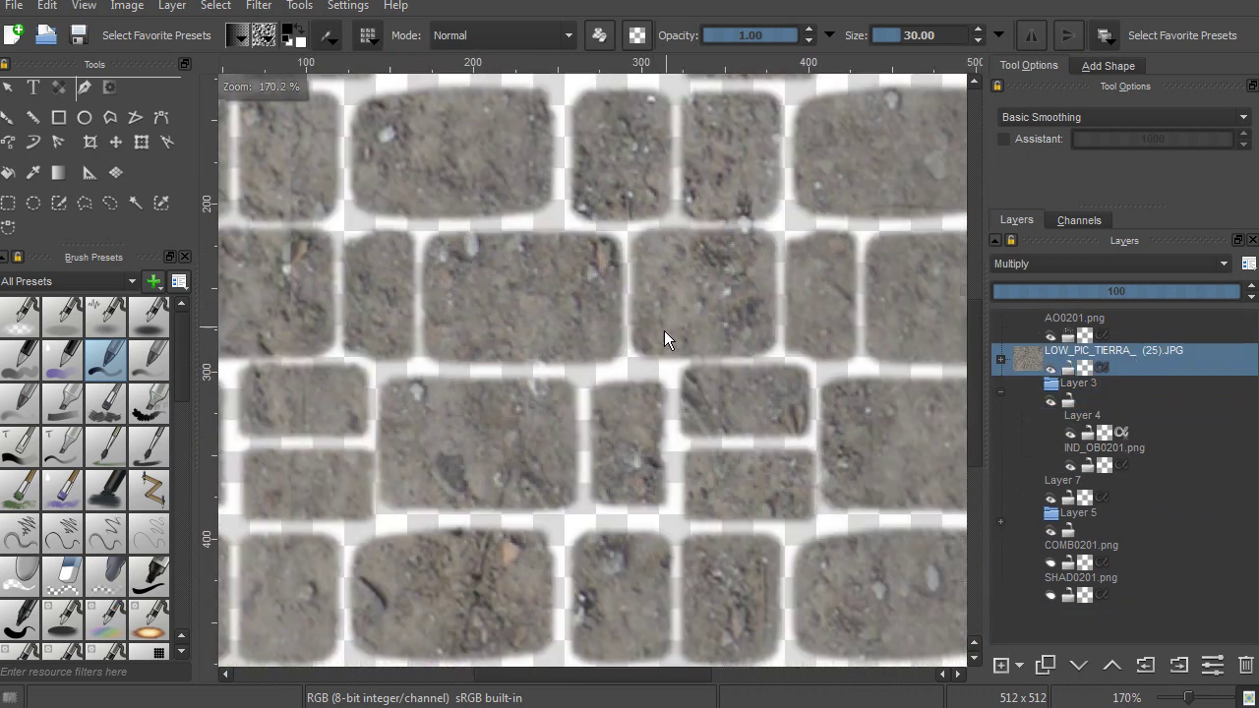
Expand the LOW_PIC_TIERRA_ (25).JPG layer to show its transparency mask and examine the whole stone texture
click(1001, 359)
scroll(744, 404, down, 2)
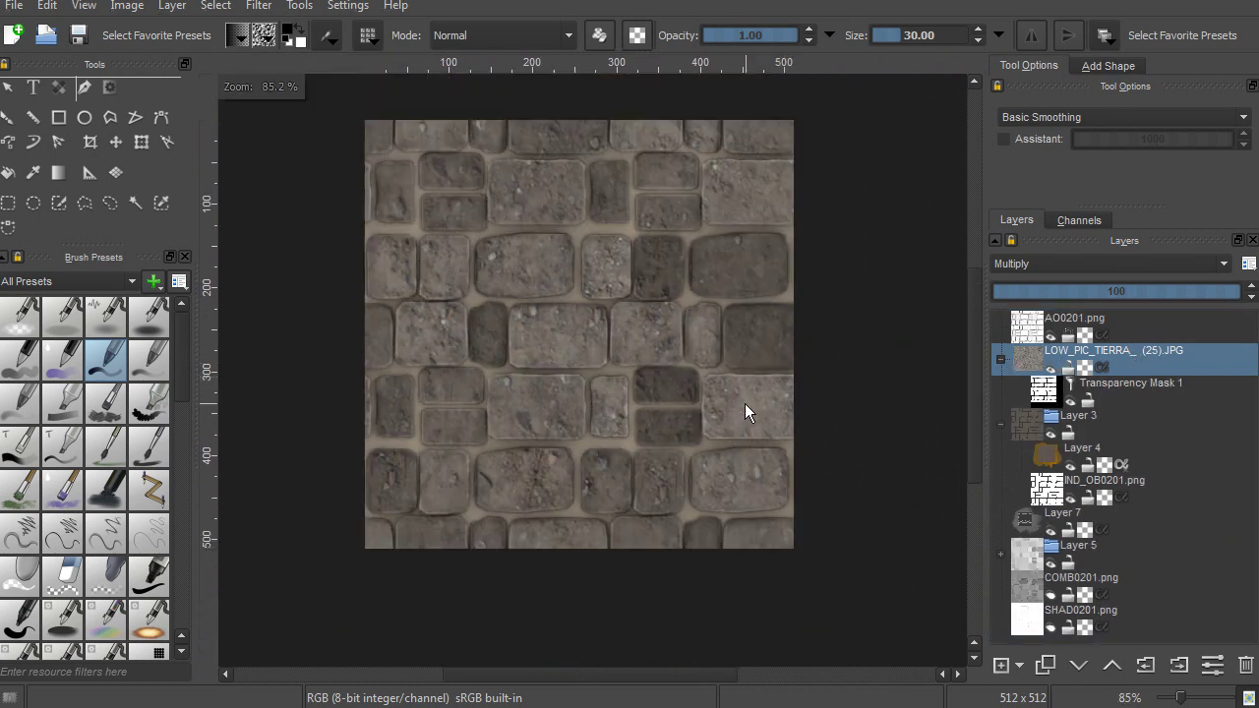
scroll(728, 423, up, 2)
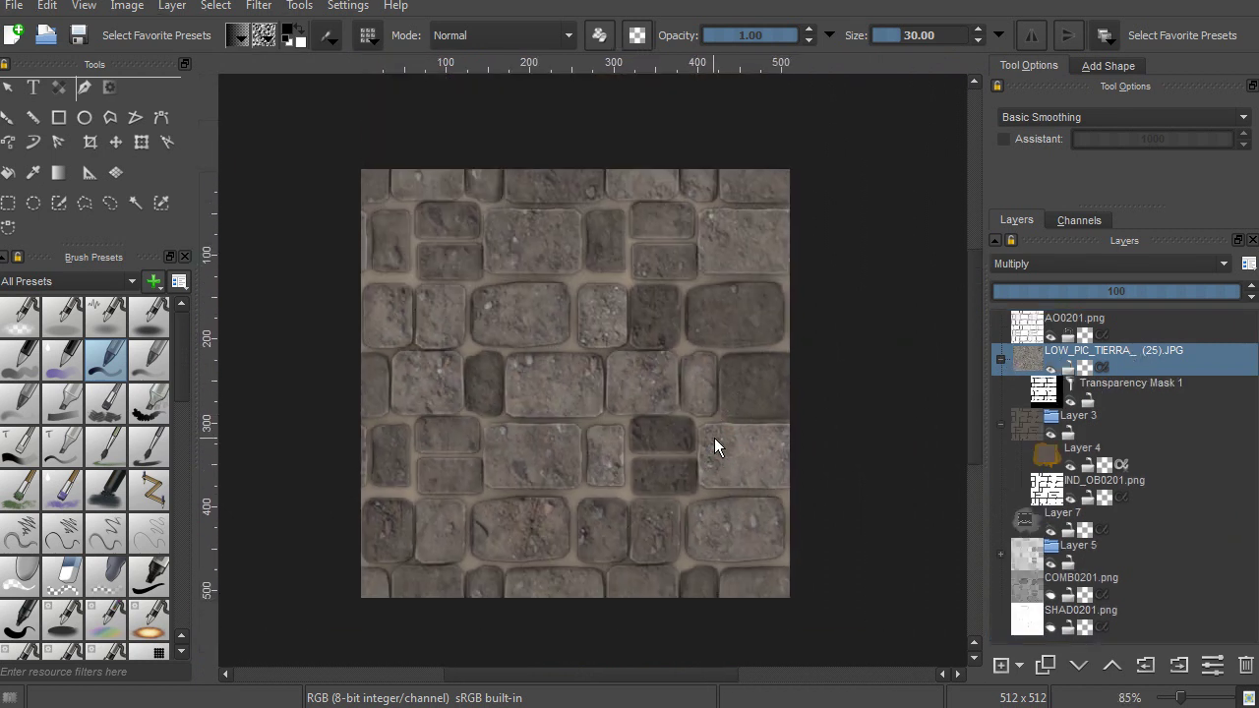
Make AO0201.png the active layer, and preview LOW_PIC_TIERRA_ (27).JPG and the following soil photos from the photo folder
click(1165, 336)
click(96, 707)
click(381, 384)
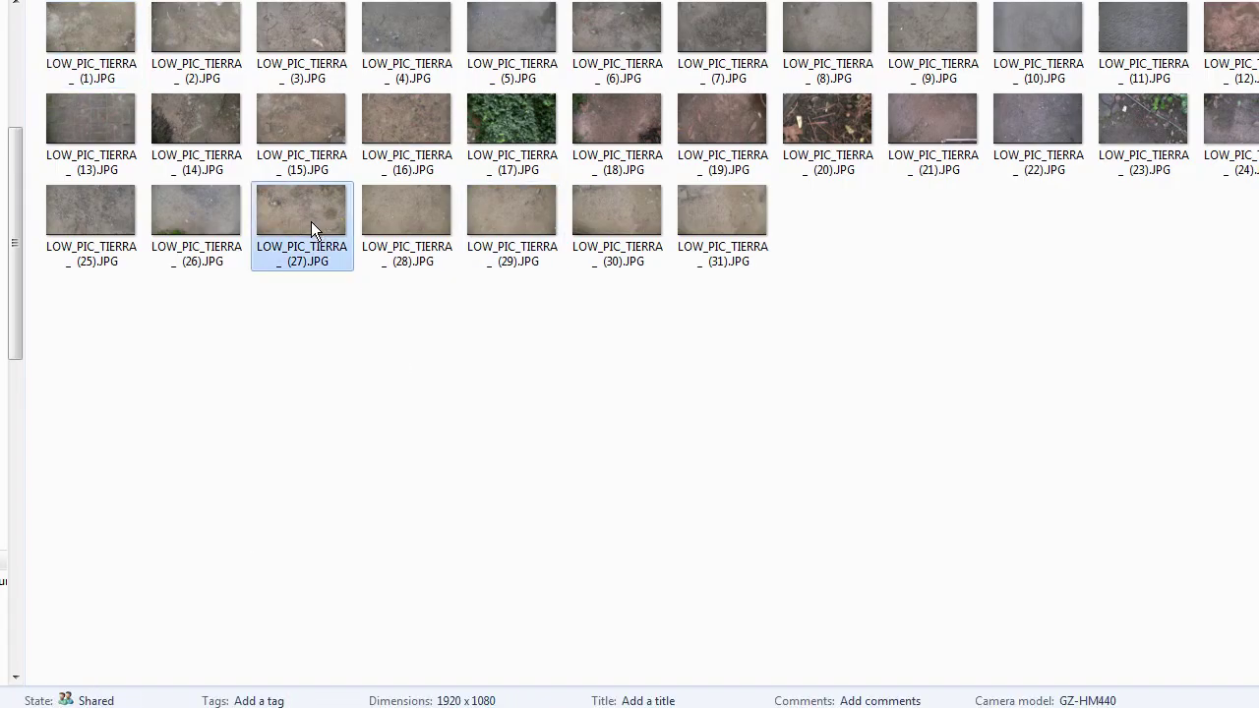
double_click(311, 220)
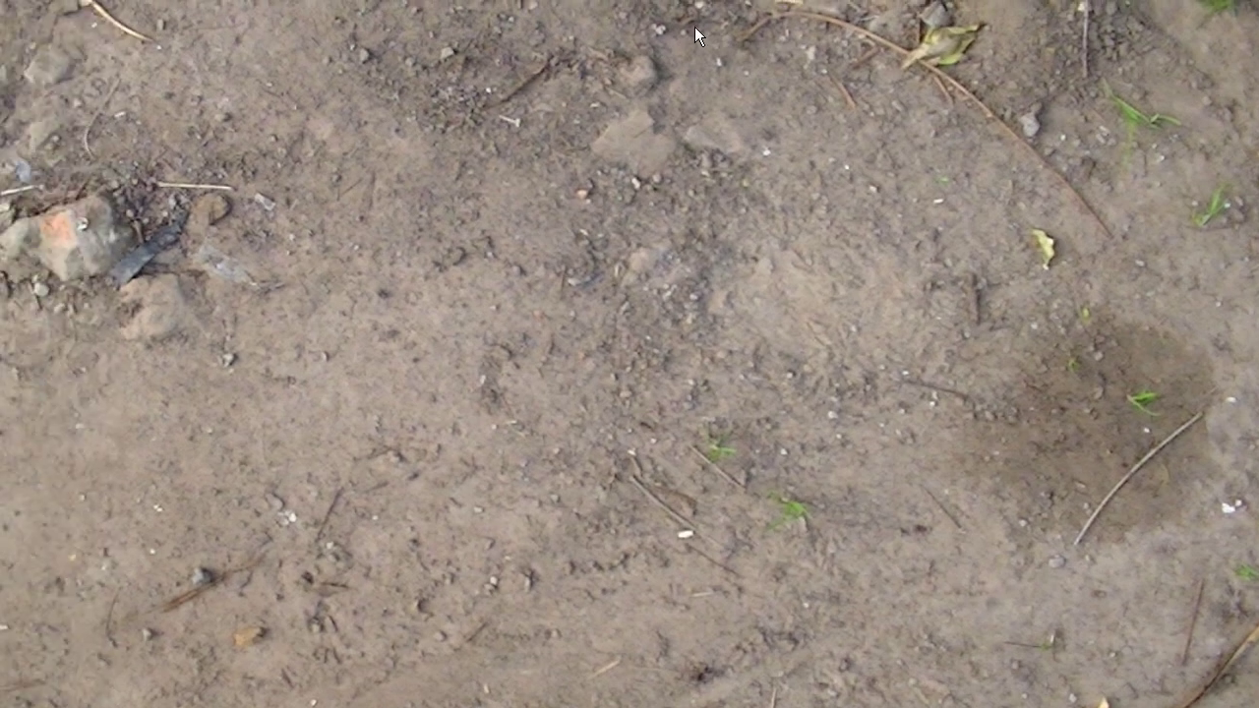
key(Right)
key(Right)
key(Right)
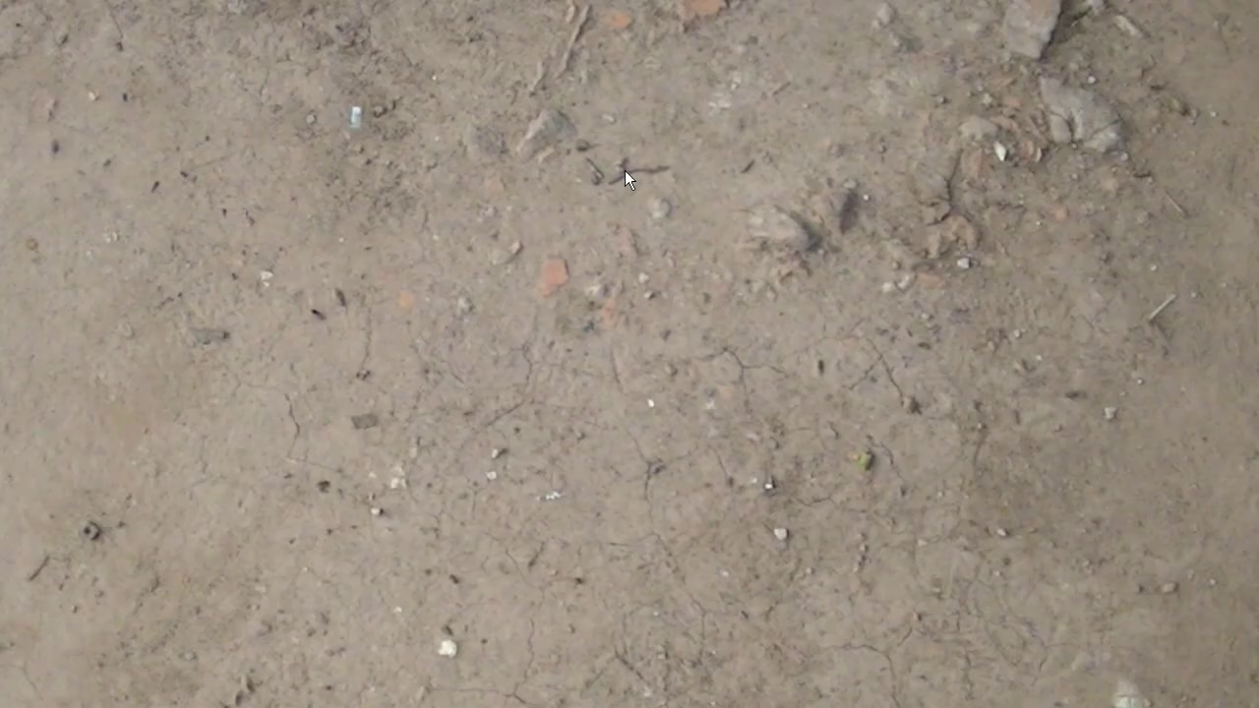
key(Right)
key(Right)
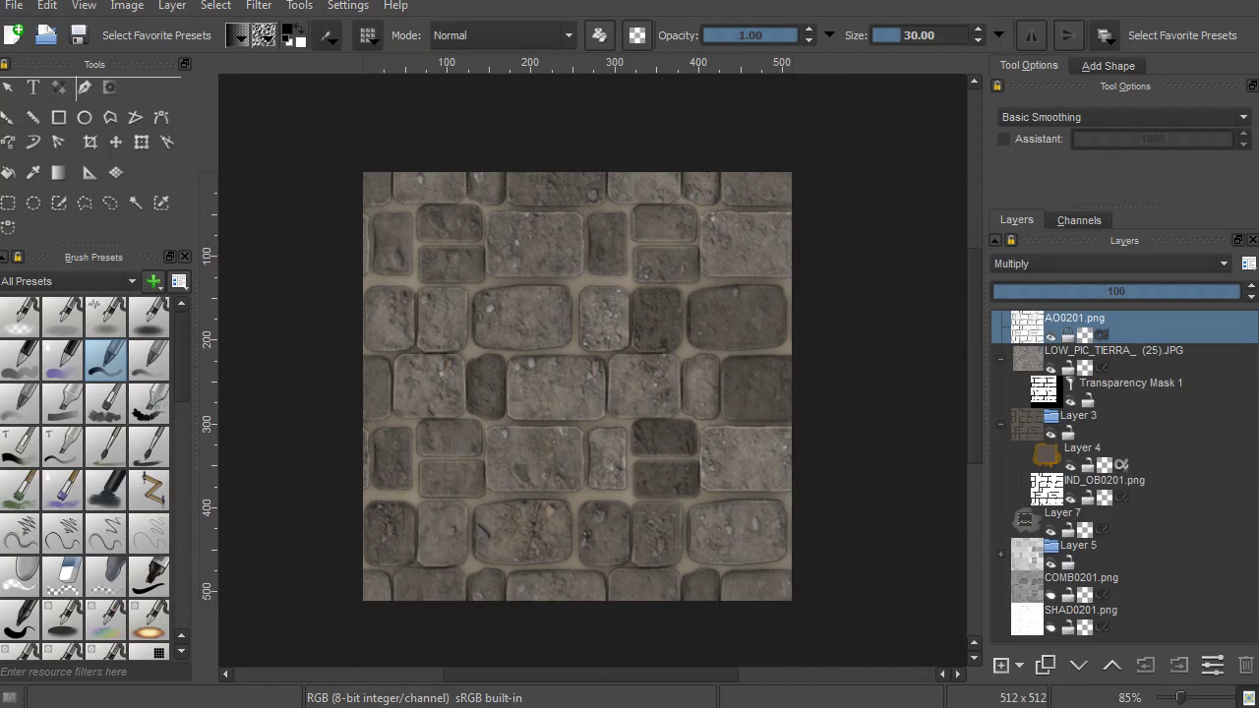
Insert LOW_PIC_TIERRA_ (27).JPG as a new layer above AO0201.png and scale the photo down to just cover the canvas
drag(962, 438, 745, 402)
click(813, 404)
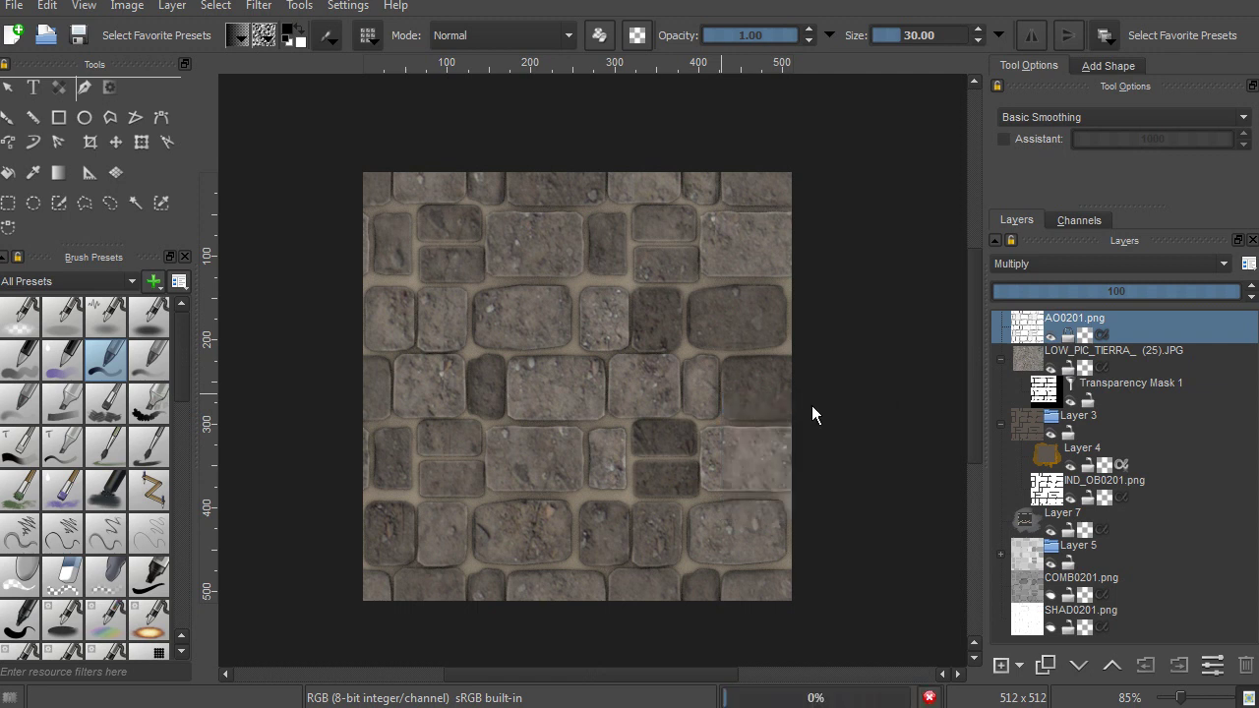
middle_drag(783, 305, 649, 356)
drag(793, 474, 645, 391)
ctrl+middle_drag(645, 392, 610, 359)
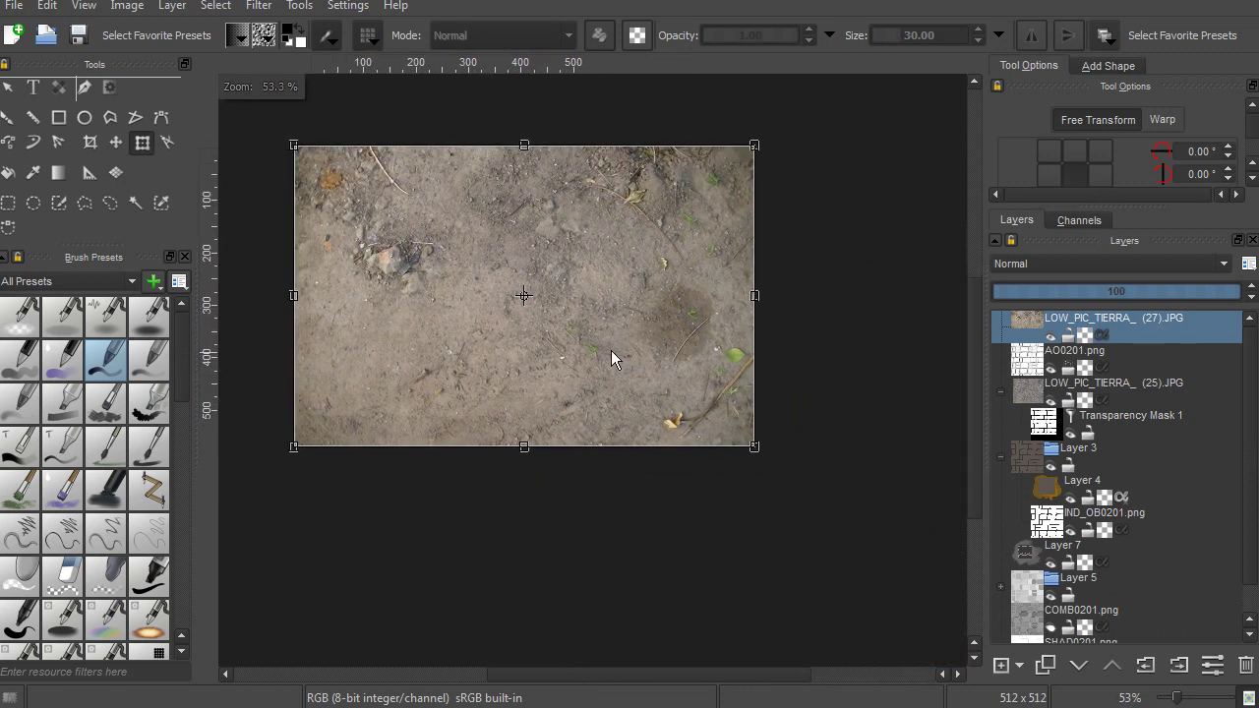
drag(611, 351, 543, 338)
drag(689, 434, 697, 455)
middle_drag(660, 457, 716, 473)
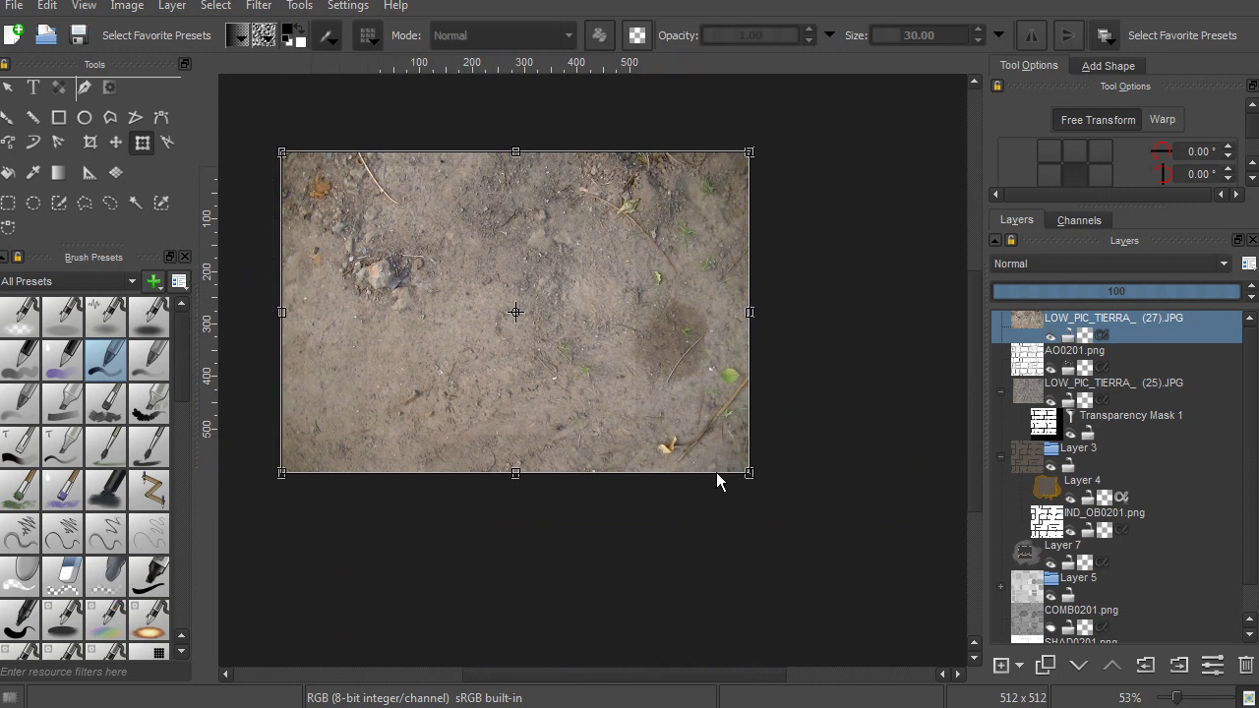
key(Return)
Turn on wrap-around mode to show the soil photo tiled, and ready the freehand brush with the Clone_tool preset
middle_drag(553, 341, 609, 349)
middle_drag(609, 349, 639, 327)
key(w)
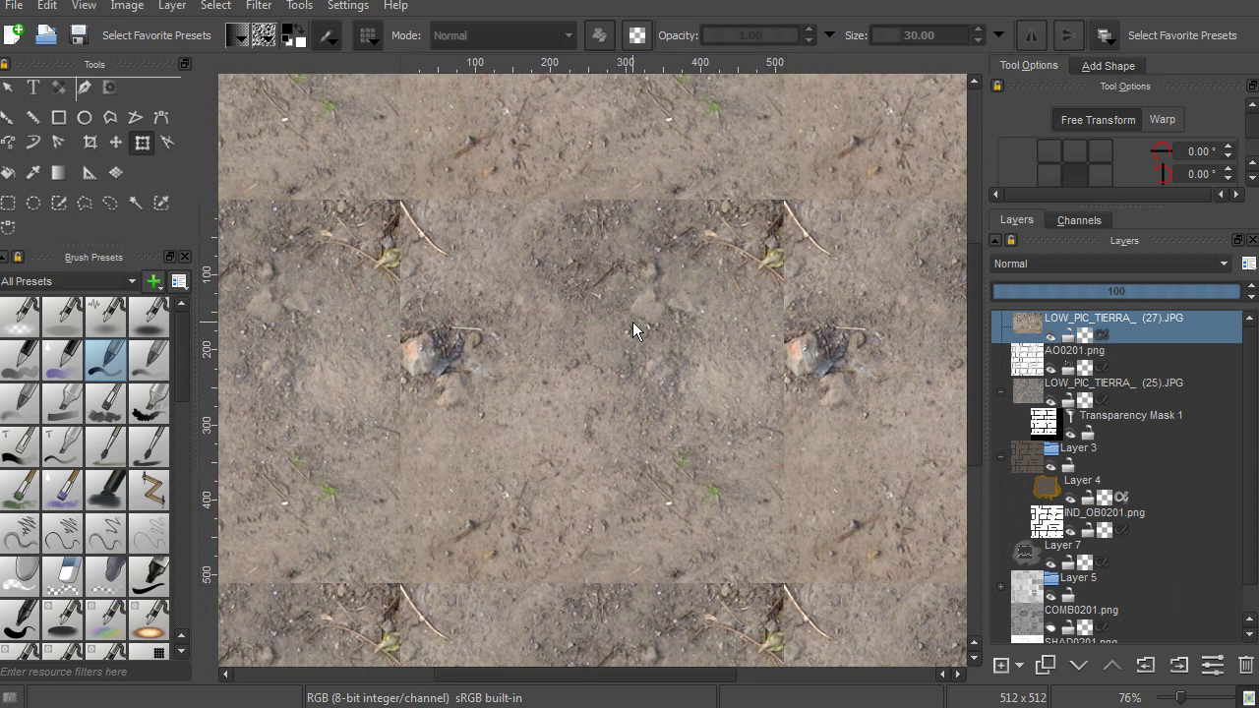
middle_drag(586, 285, 589, 261)
mouse_move(568, 339)
middle_down()
mouse_move(492, 360)
mouse_move(570, 279)
mouse_move(579, 356)
middle_up()
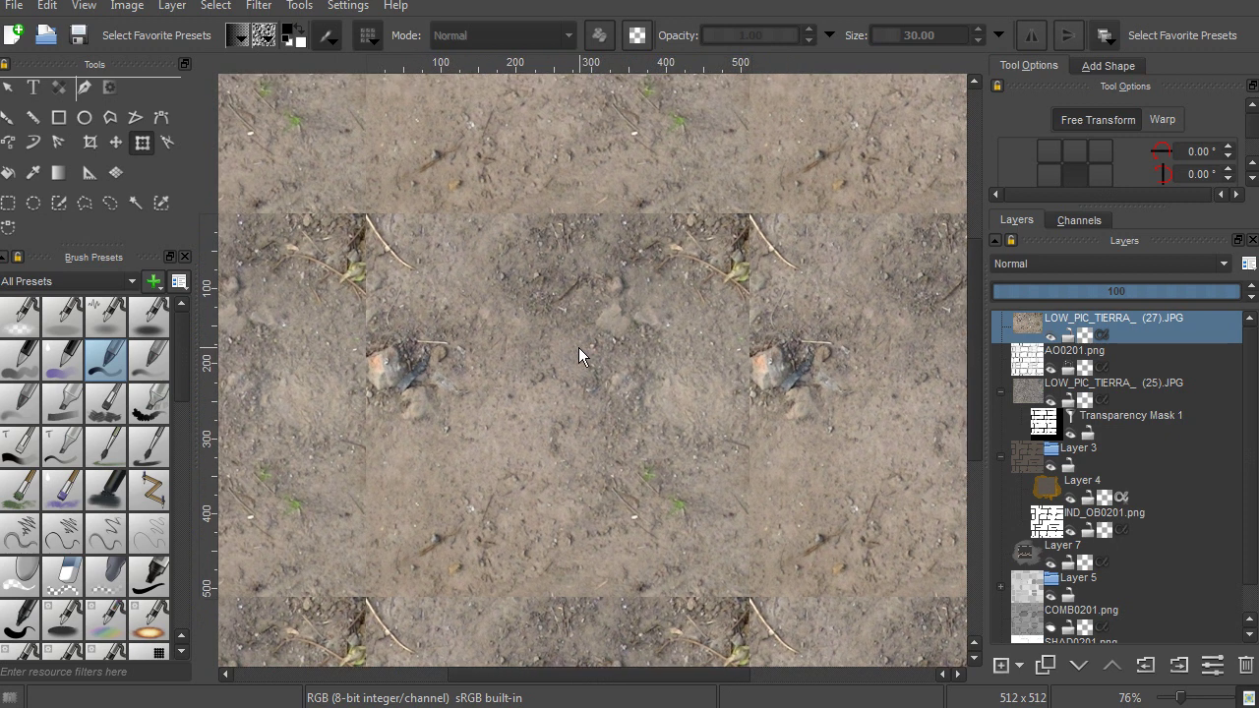
click(160, 507)
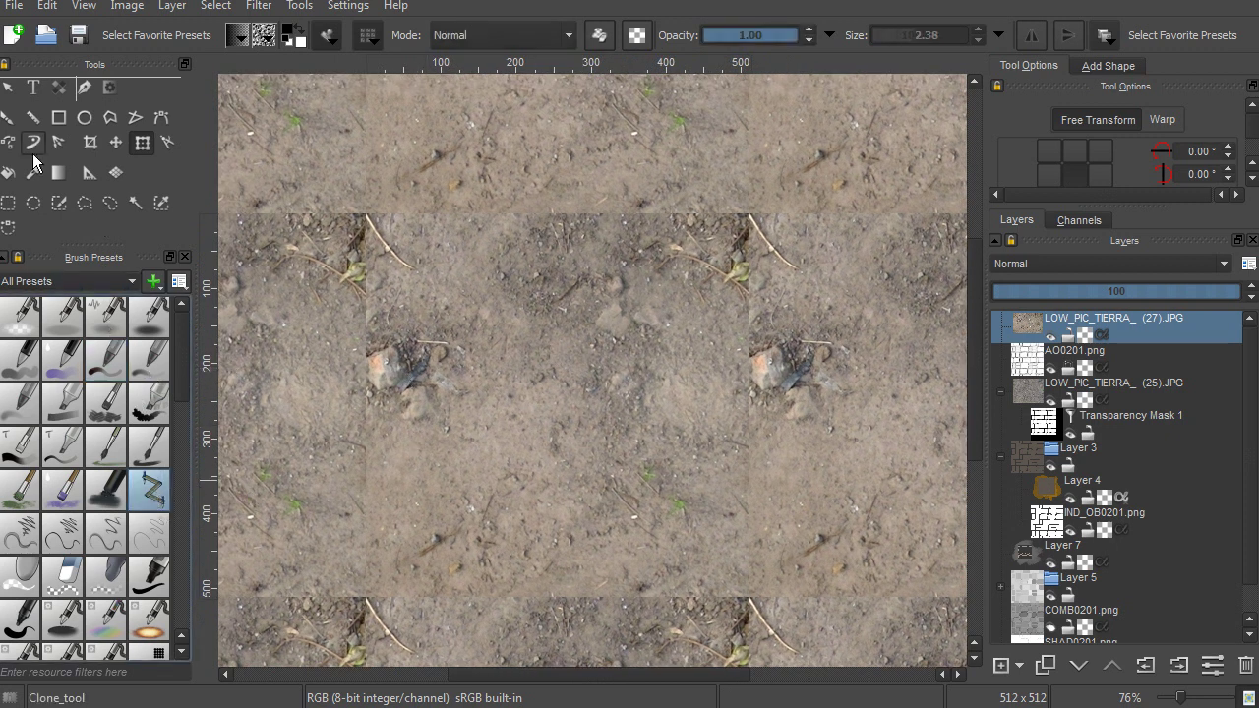
click(8, 121)
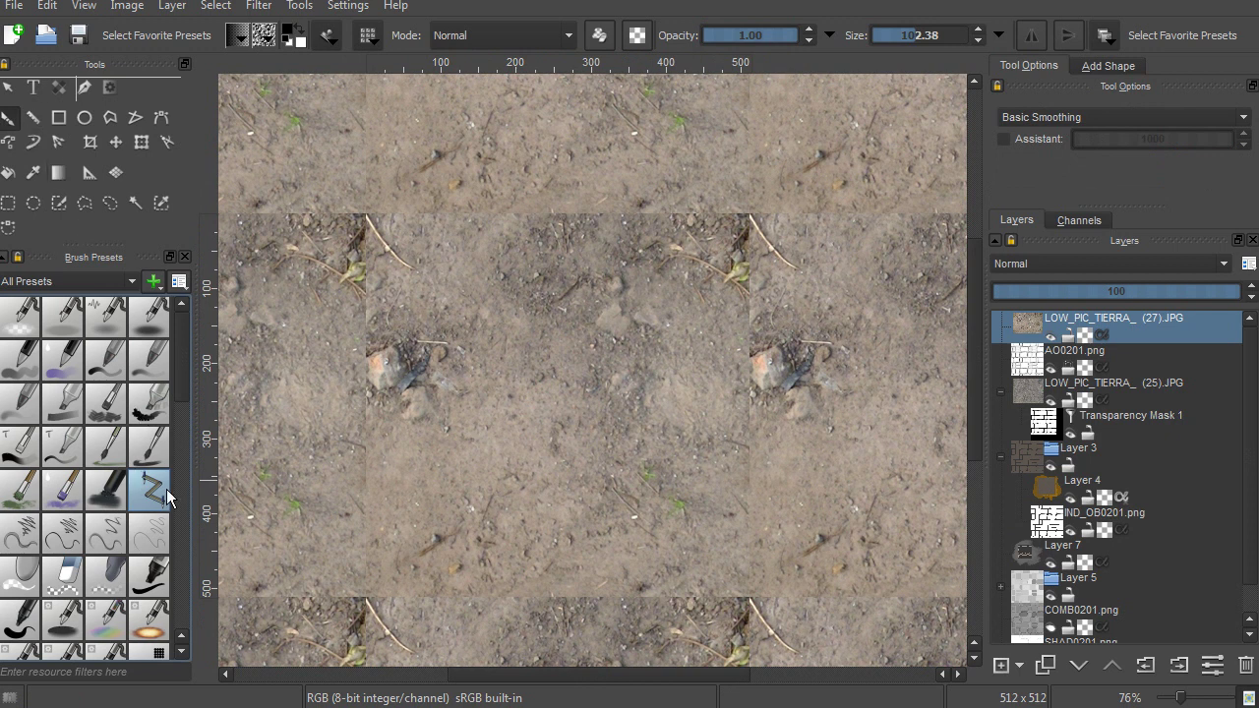
Clone plain soil over the tile seams, twigs and stones, enlarging the clone brush to 189.34
ctrl+click(552, 372)
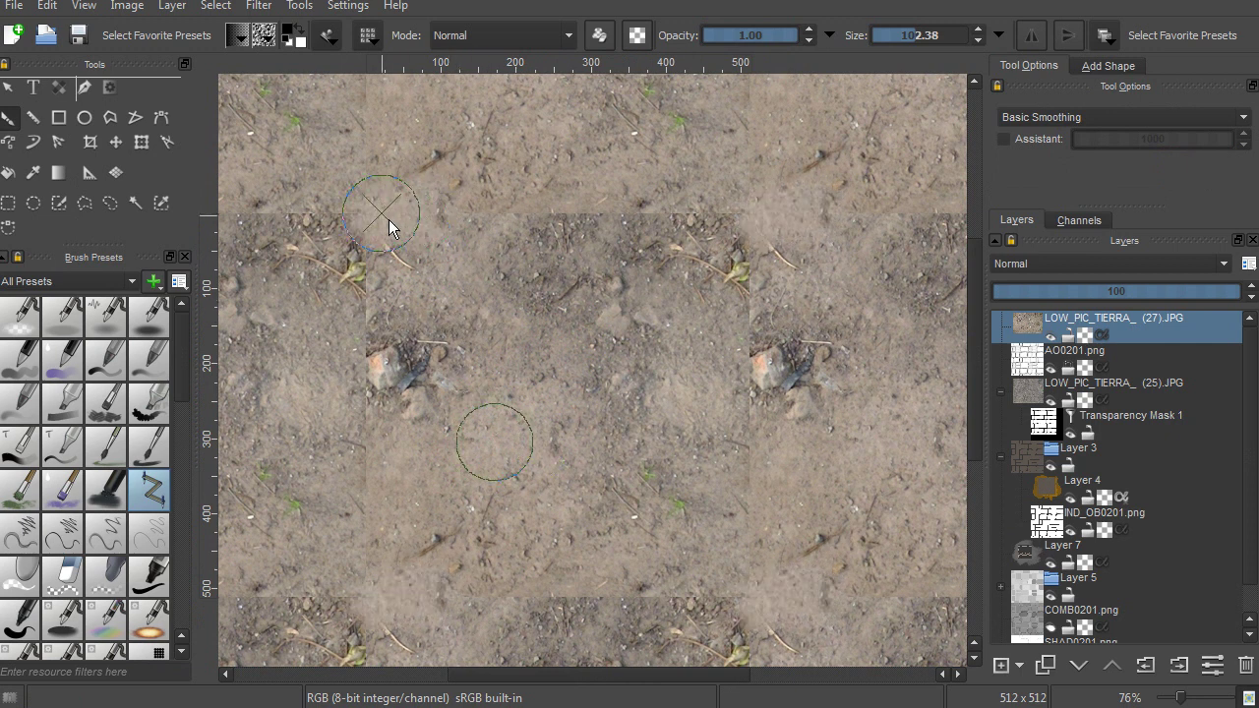
shift+drag(507, 363, 585, 346)
ctrl+click(567, 347)
mouse_move(367, 287)
mouse_down()
mouse_move(362, 225)
mouse_move(387, 368)
mouse_up()
drag(278, 232, 292, 239)
drag(457, 292, 420, 308)
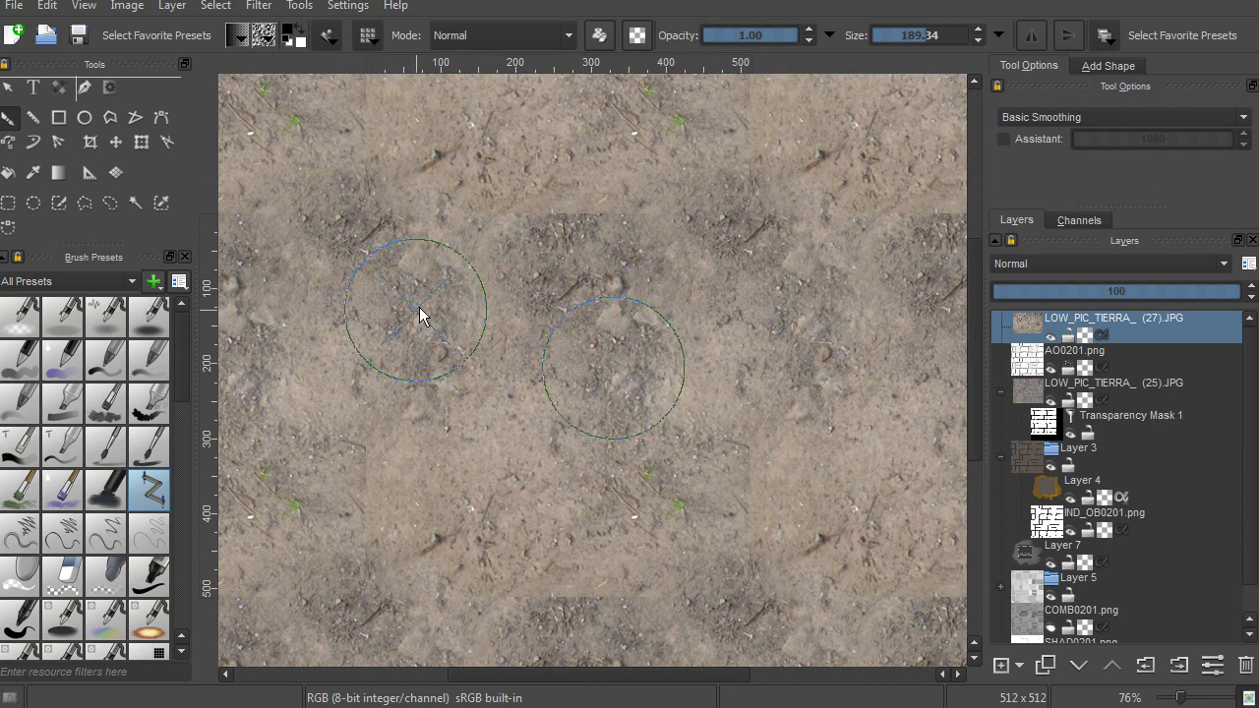
Clone soil over the remaining hard seam edges around the dark patches, checking the tiling with wrap-around mode off and on
middle_drag(485, 309, 590, 271)
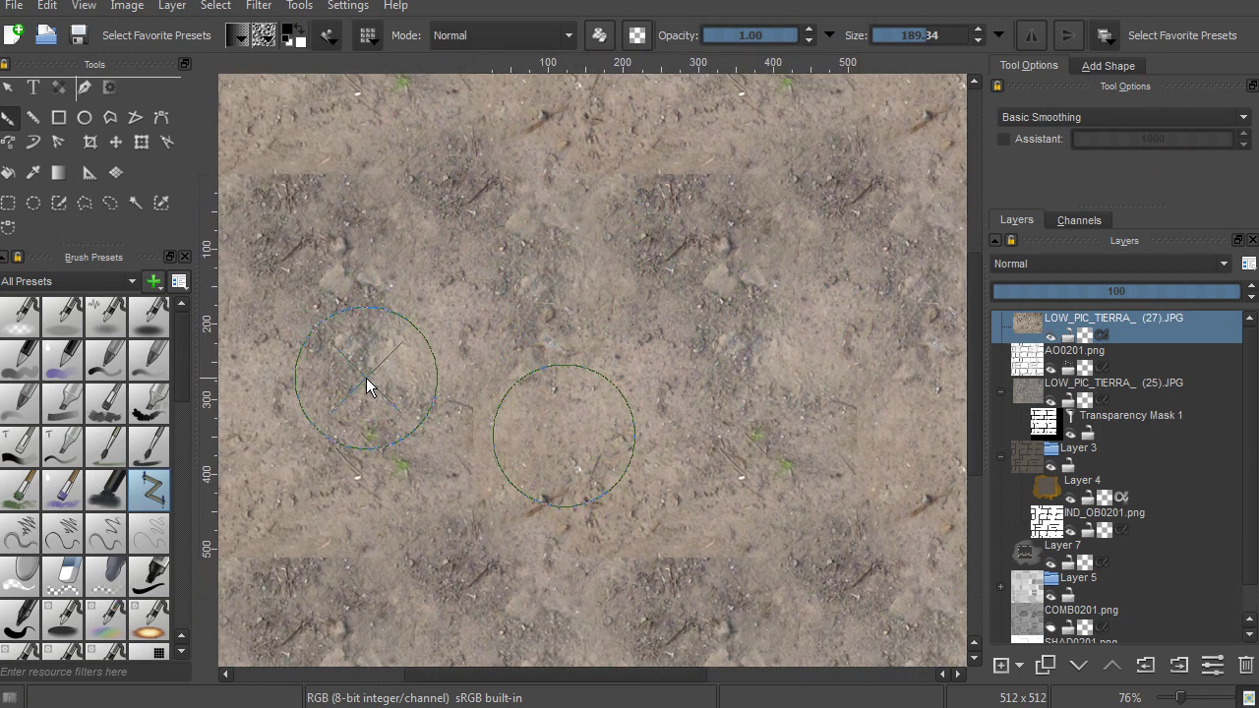
key(w)
key(w)
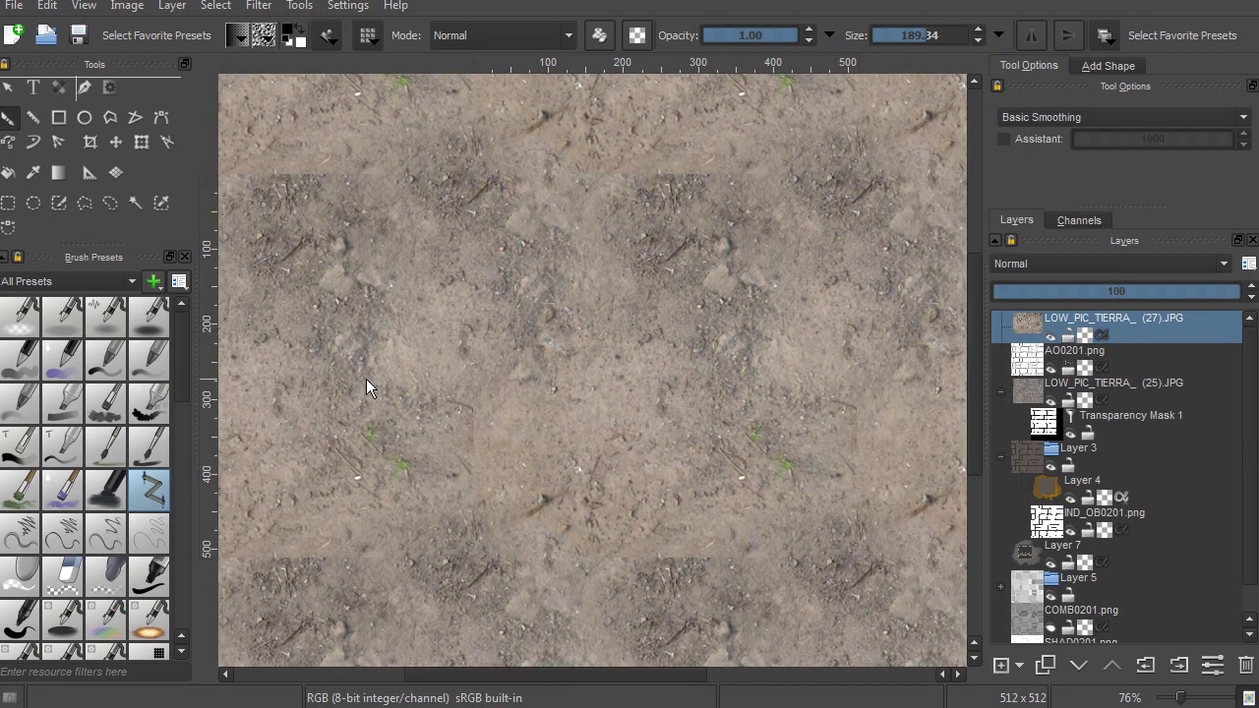
key(w)
key(w)
middle_drag(401, 344, 470, 362)
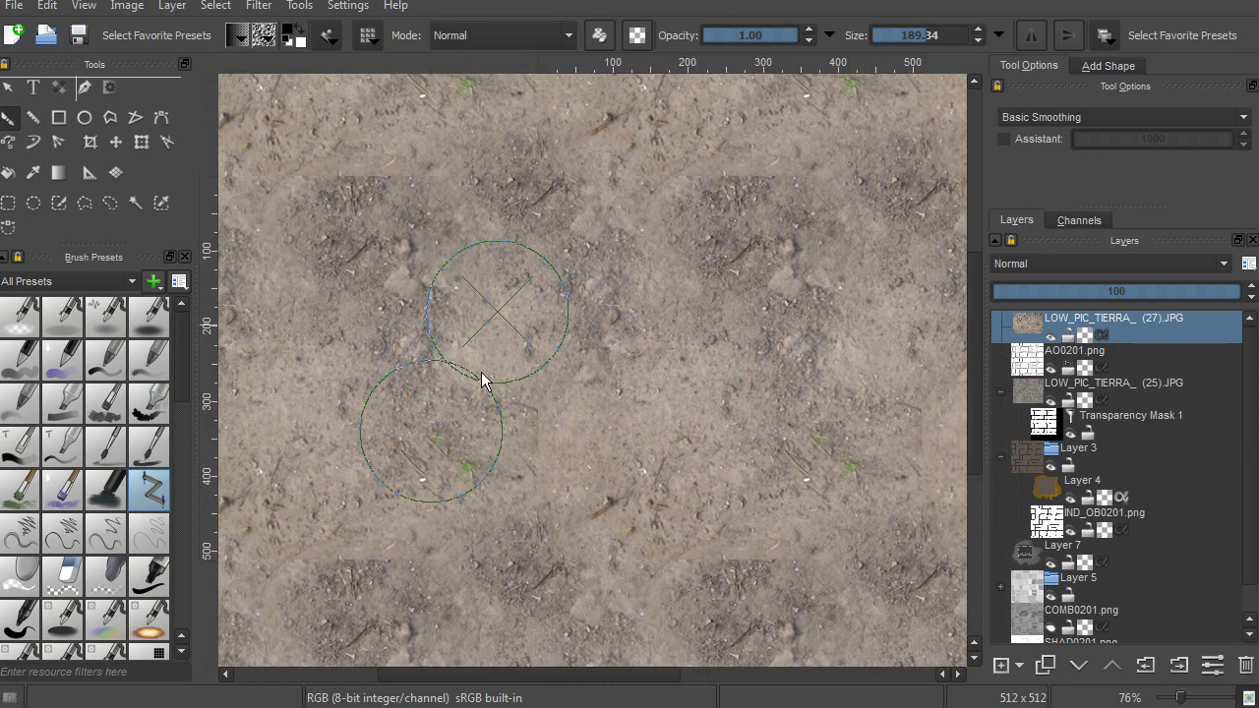
middle_drag(395, 304, 365, 331)
key(w)
key(w)
mouse_move(301, 236)
mouse_down()
mouse_move(337, 222)
mouse_move(387, 231)
mouse_up()
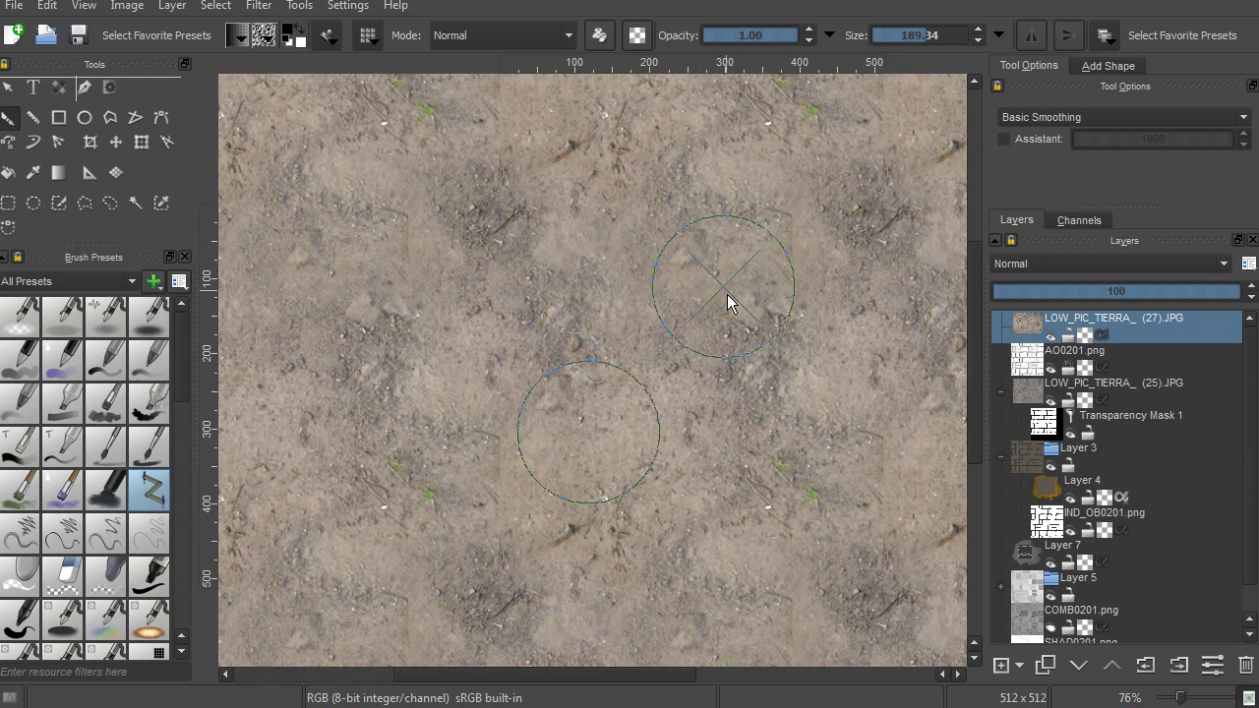
Blend out the remaining repeating details and uneven patches of the soil with the clone brush, enlarging it to 347.62
scroll(560, 348, up, 2)
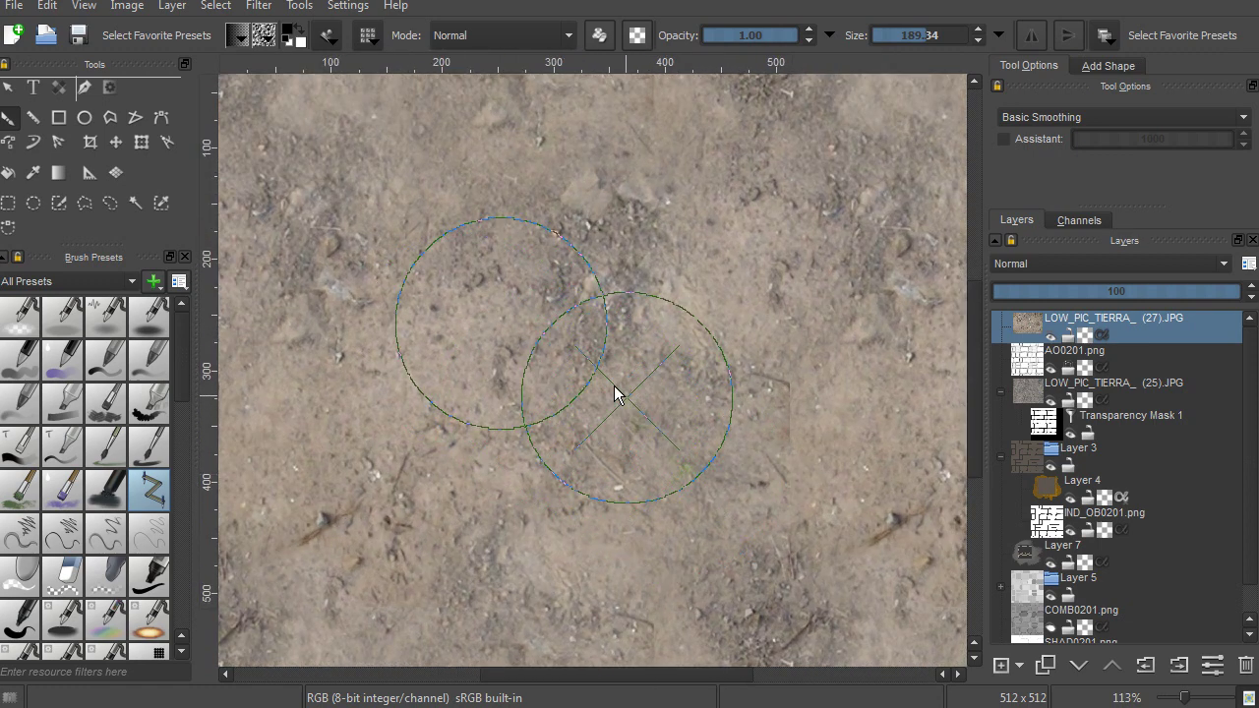
scroll(551, 413, down, 6)
scroll(597, 324, up, 6)
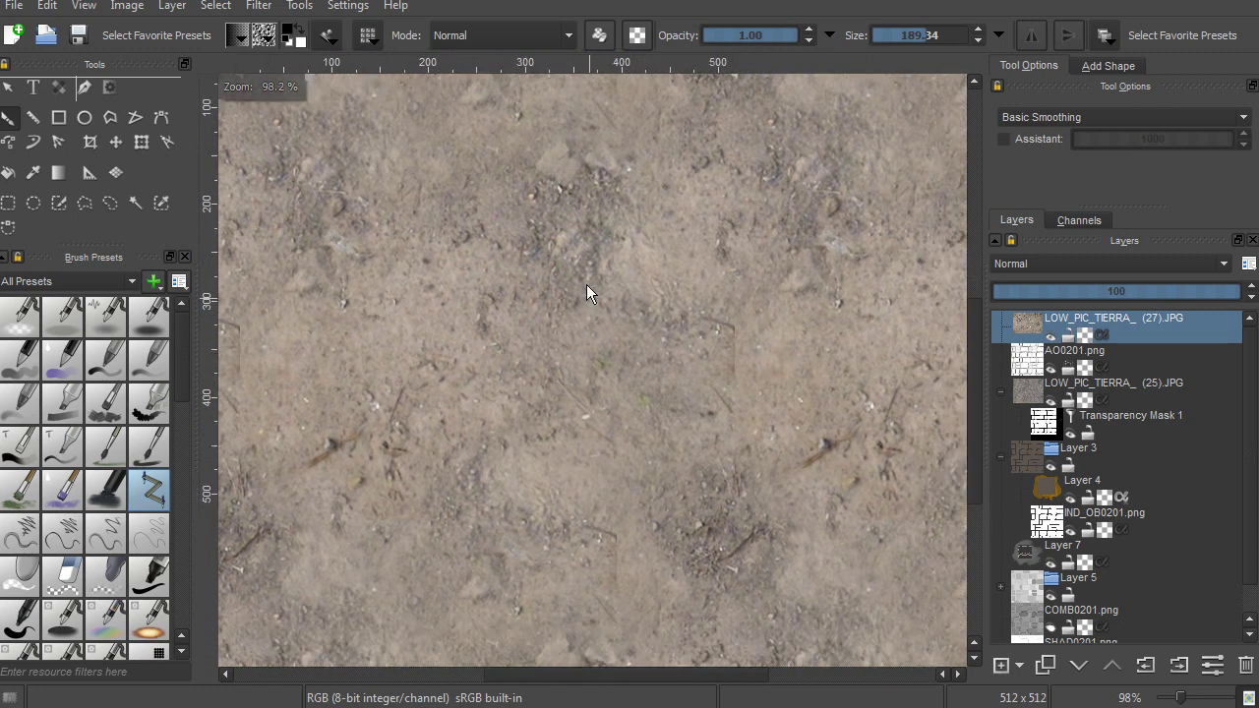
scroll(541, 368, down, 3)
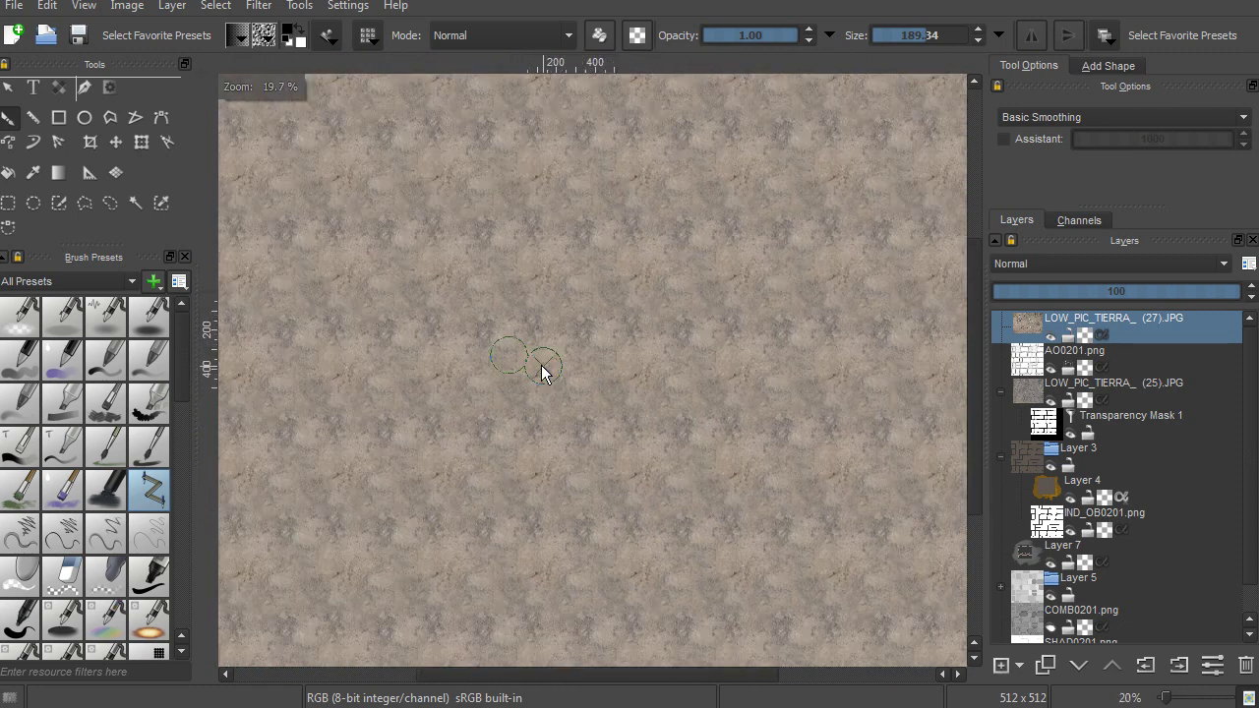
scroll(585, 367, up, 1)
shift+drag(627, 386, 725, 366)
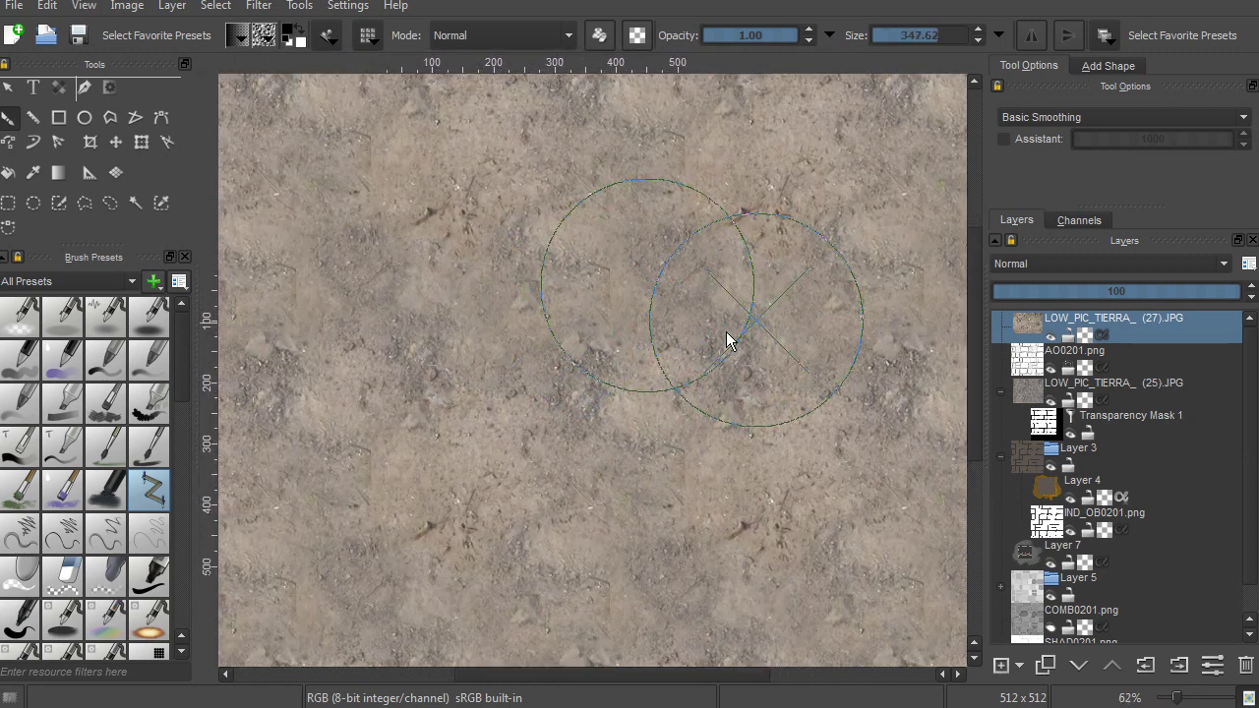
ctrl+click(594, 401)
scroll(506, 228, down, 4)
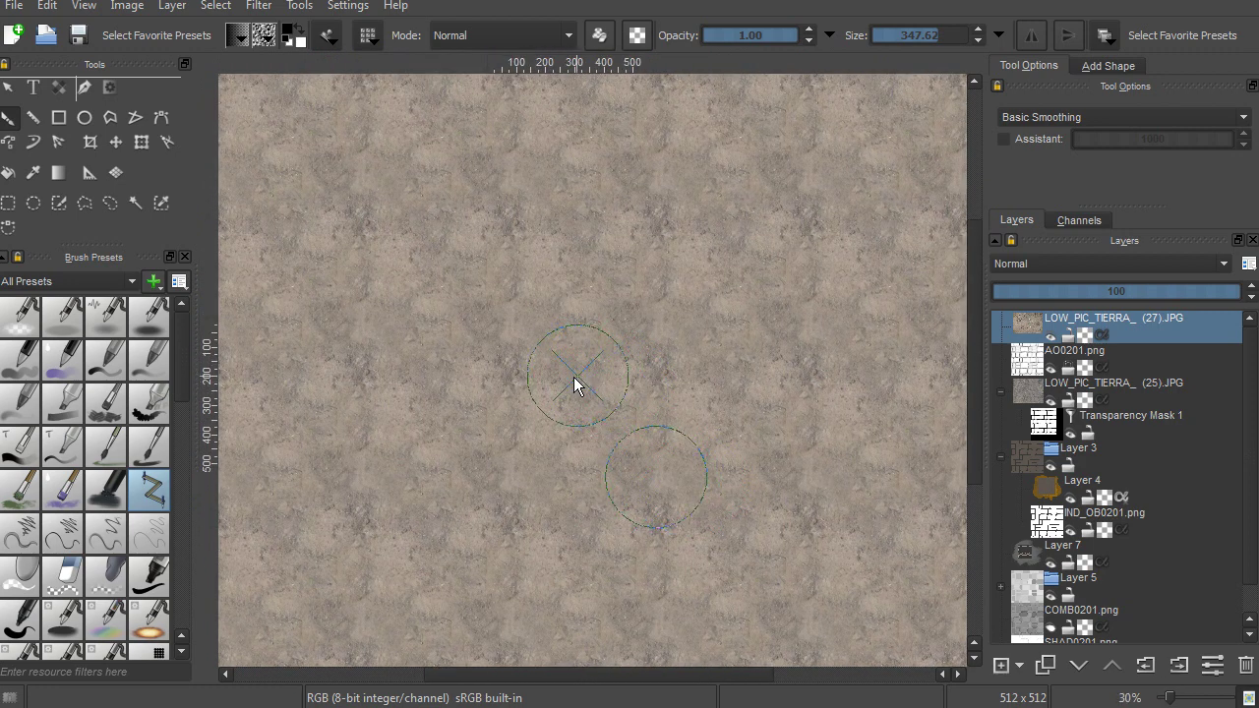
Examine the cloned soil up close and from far out, with and without wrap-around mode, for visible repetition
scroll(569, 331, up, 8)
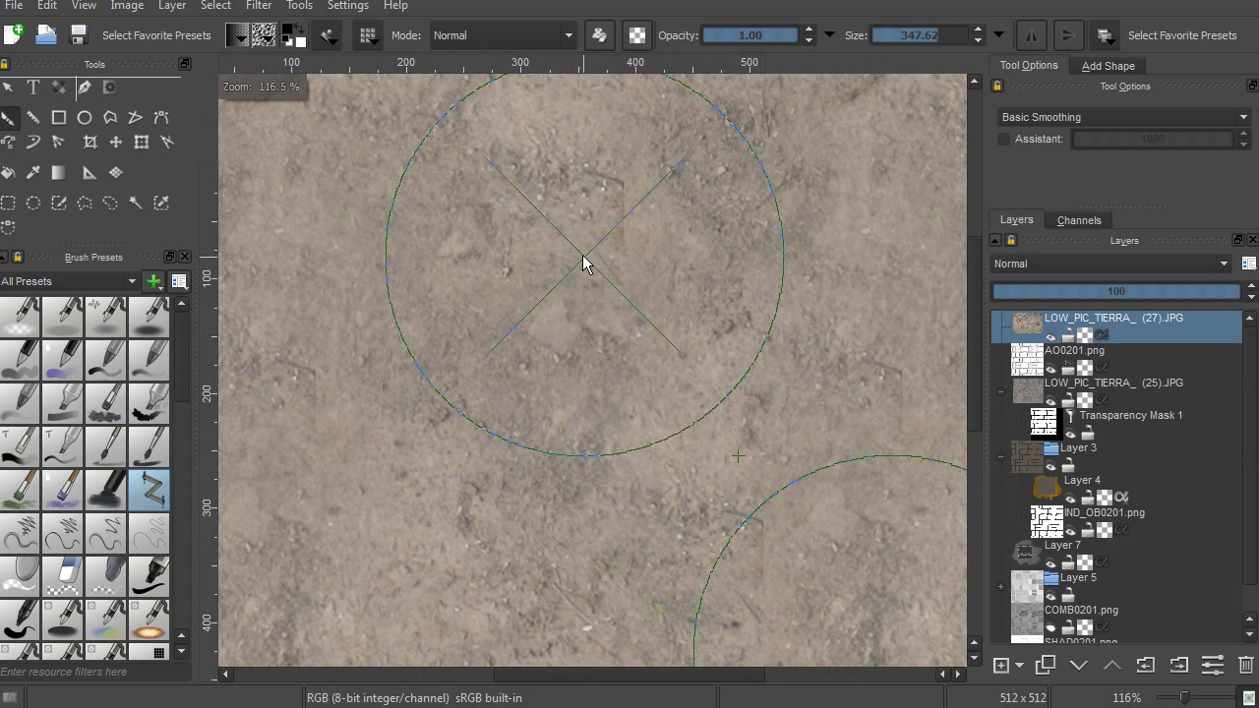
scroll(521, 380, down, 10)
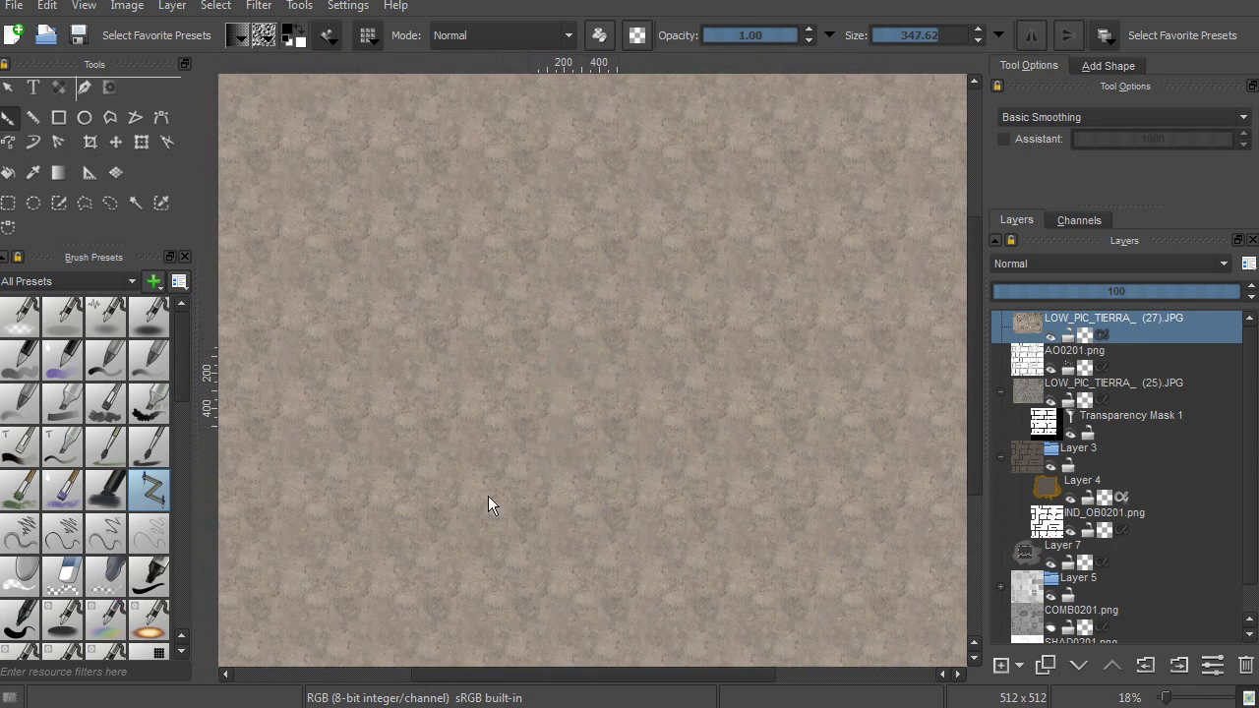
scroll(501, 443, down, 3)
scroll(551, 373, up, 6)
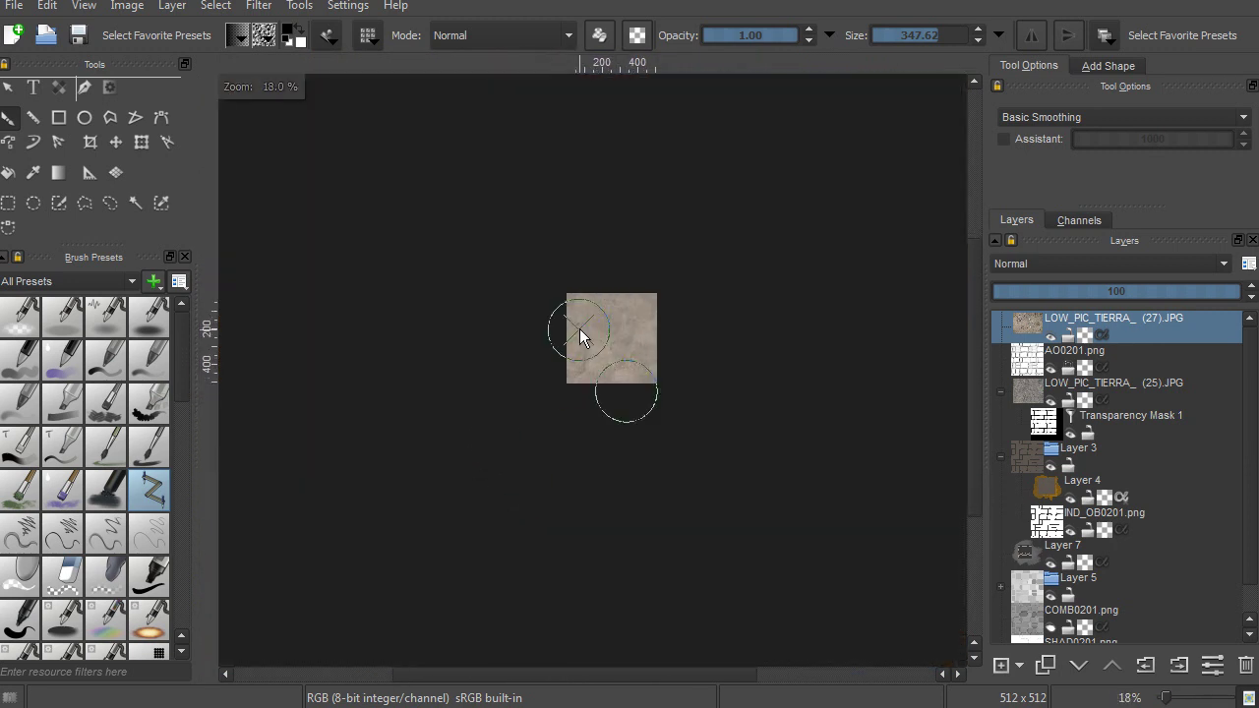
scroll(551, 339, down, 5)
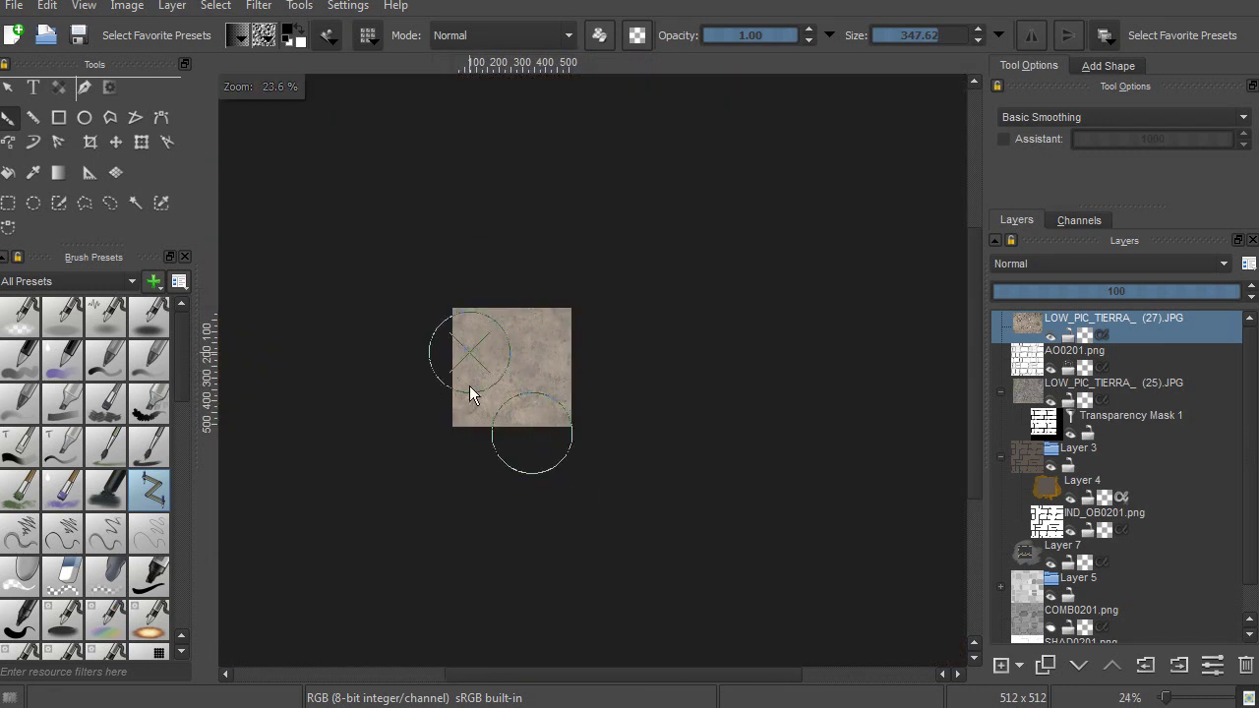
middle_drag(467, 347, 561, 332)
key(w)
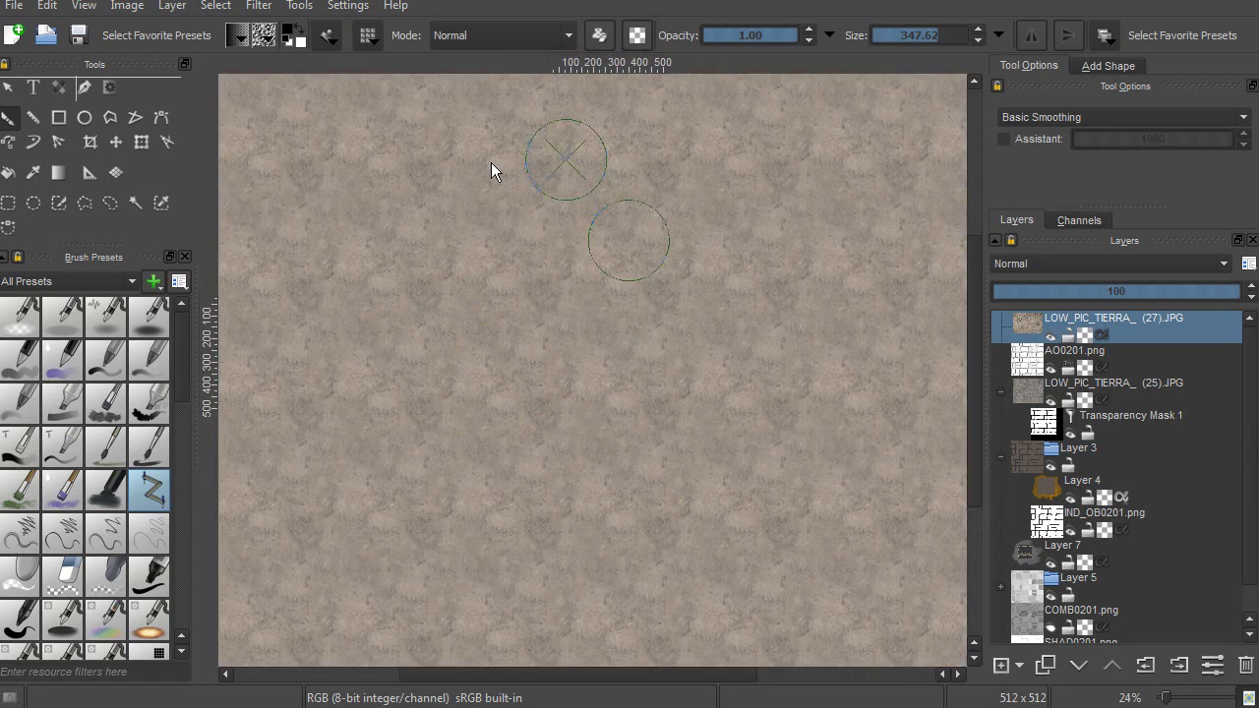
scroll(491, 383, up, 6)
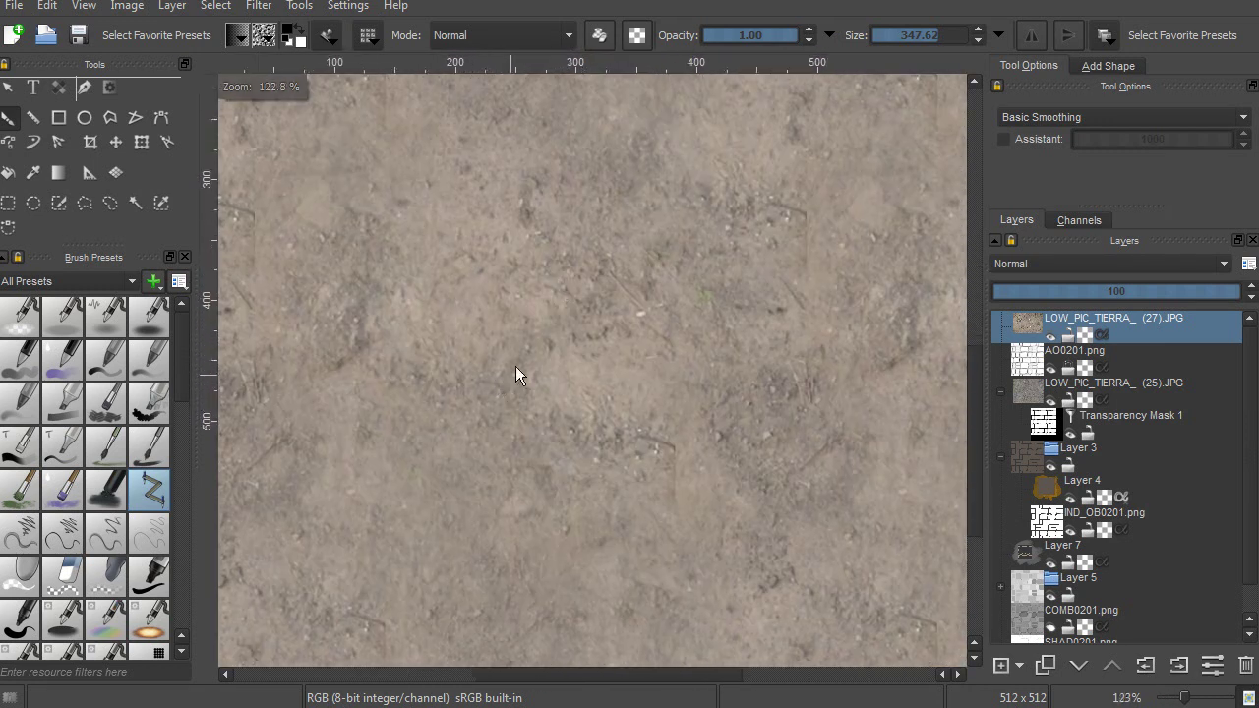
scroll(663, 381, down, 5)
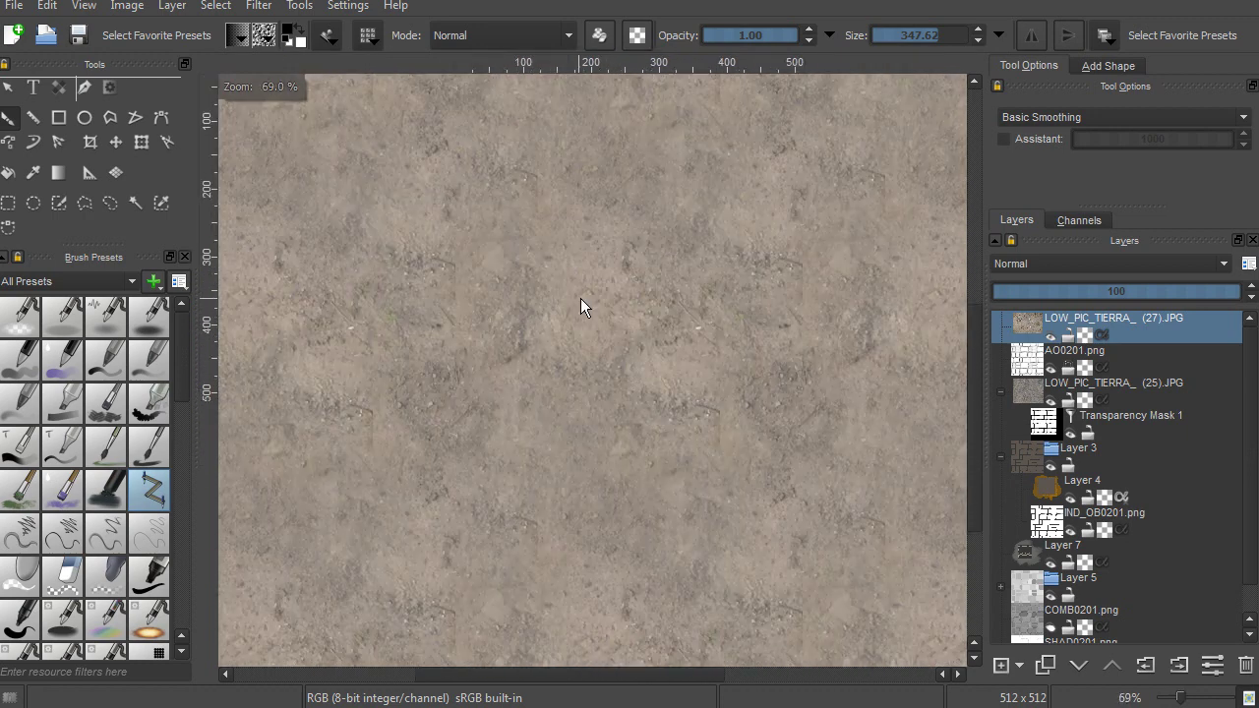
Turn off wrap-around mode and create a selection from the opaque pixels of the IND_OB0201.png layer
middle_drag(569, 309, 552, 334)
key(w)
ctrl+middle_drag(549, 395, 640, 310)
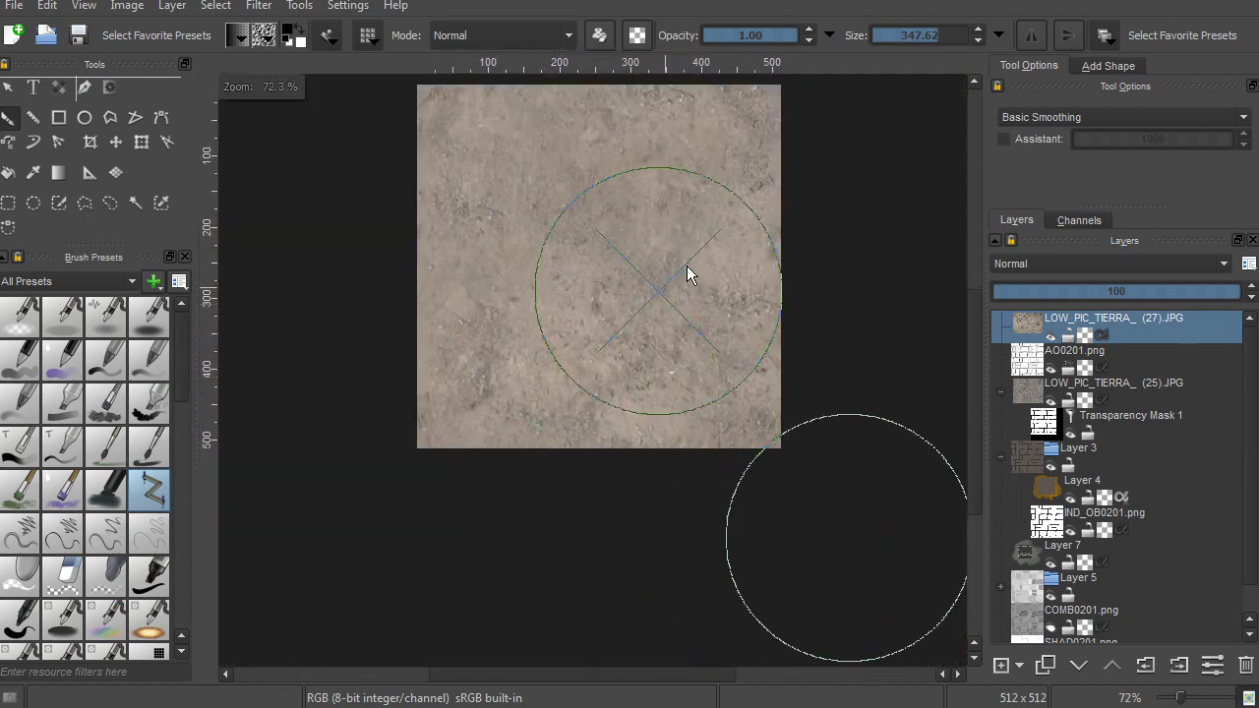
middle_drag(651, 228, 615, 327)
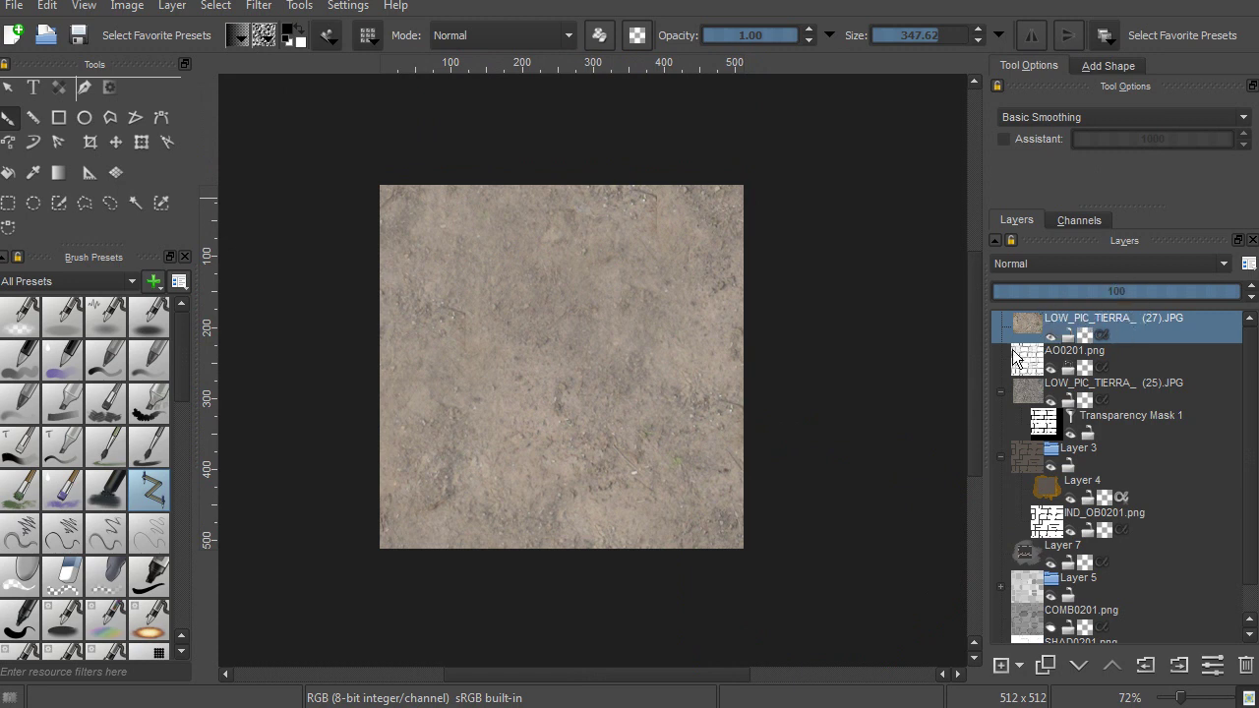
click(1153, 519)
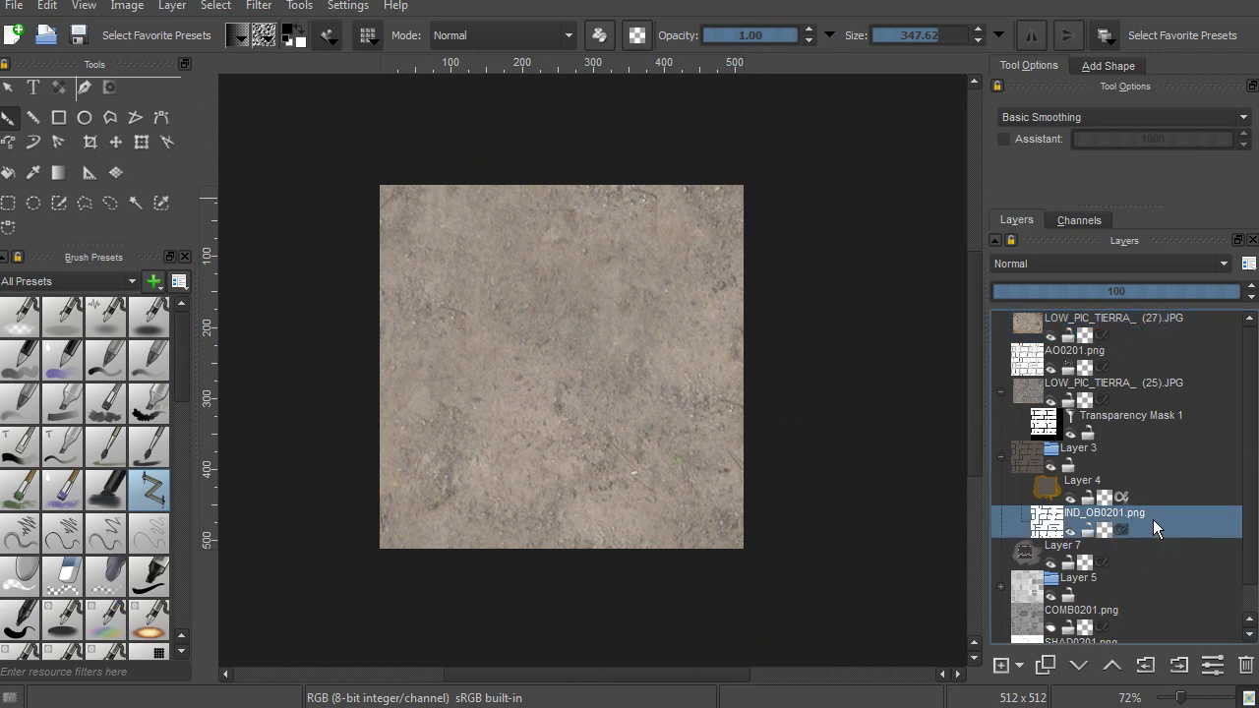
right_click(1157, 523)
click(1200, 707)
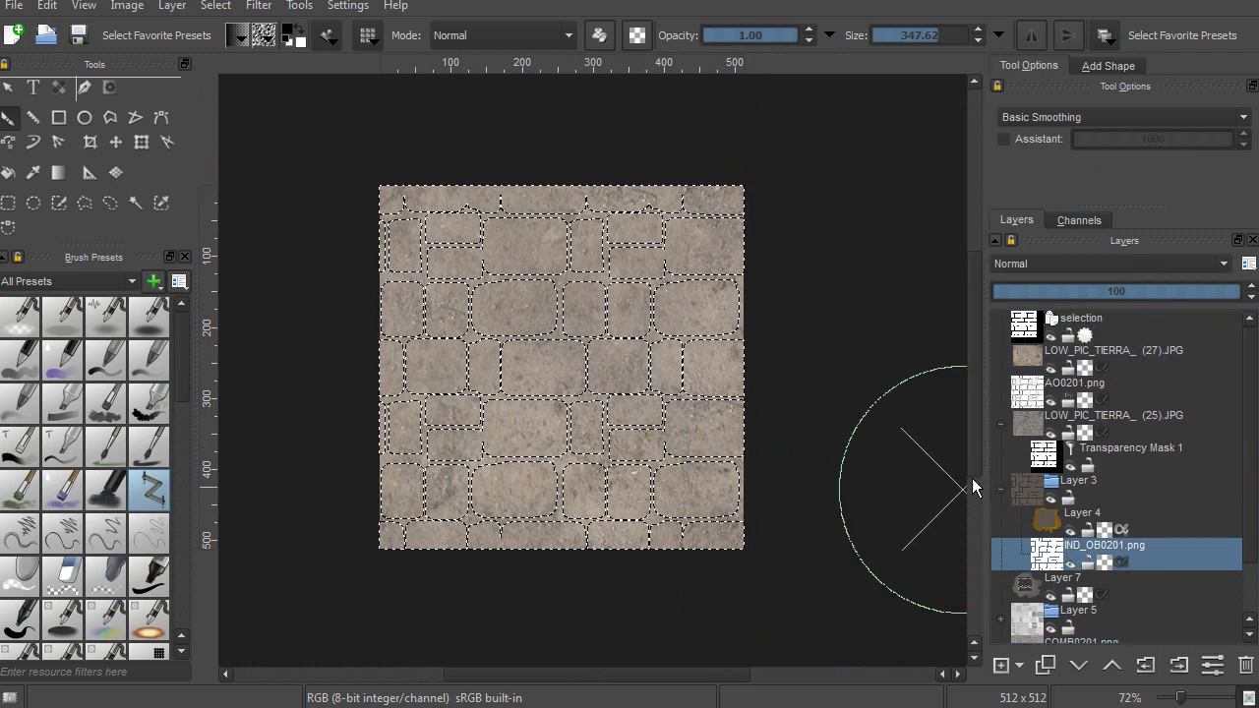
Invert the selection, clear the soil from the joints on the LOW_PIC_TIERRA_ (27).JPG layer, and delete the selection mask
click(1141, 360)
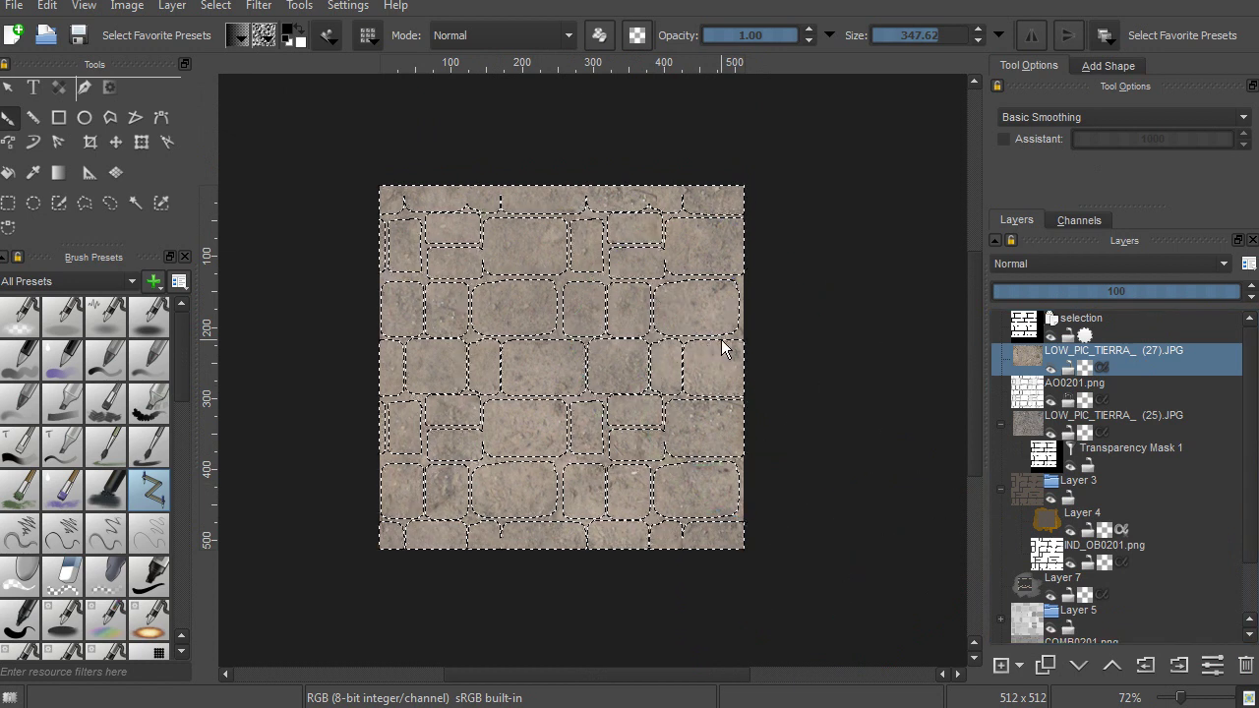
key(Delete)
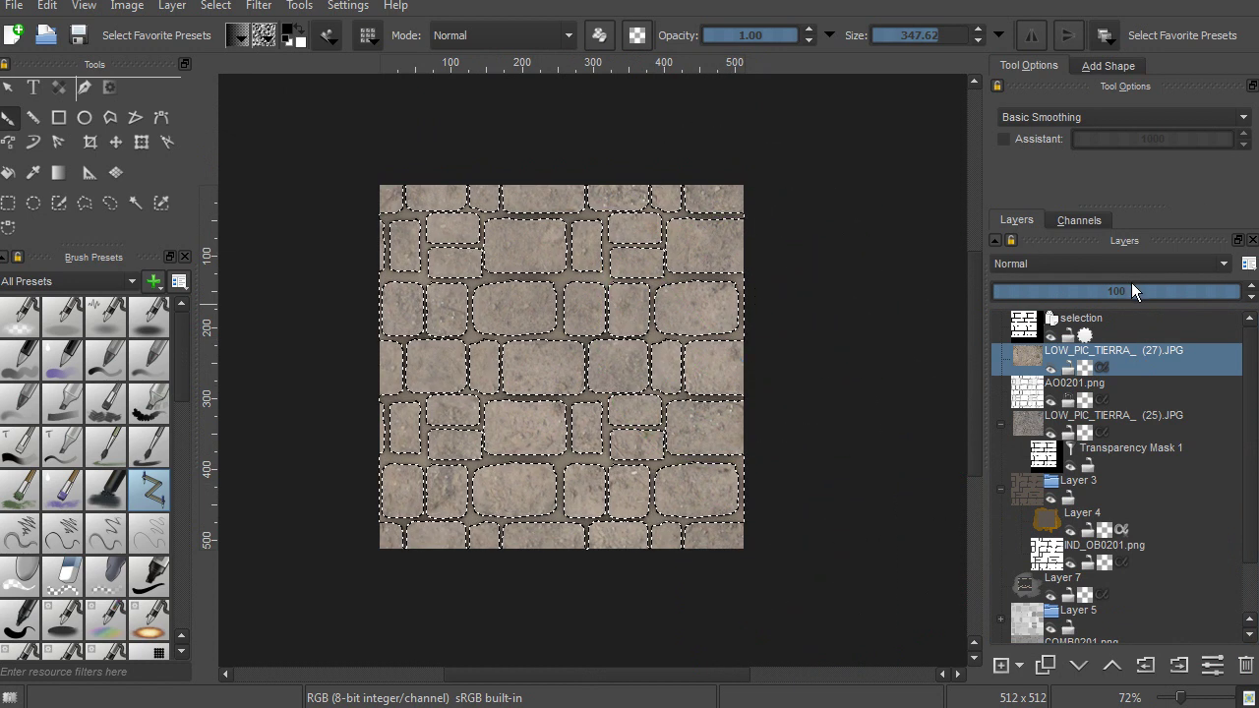
click(1139, 330)
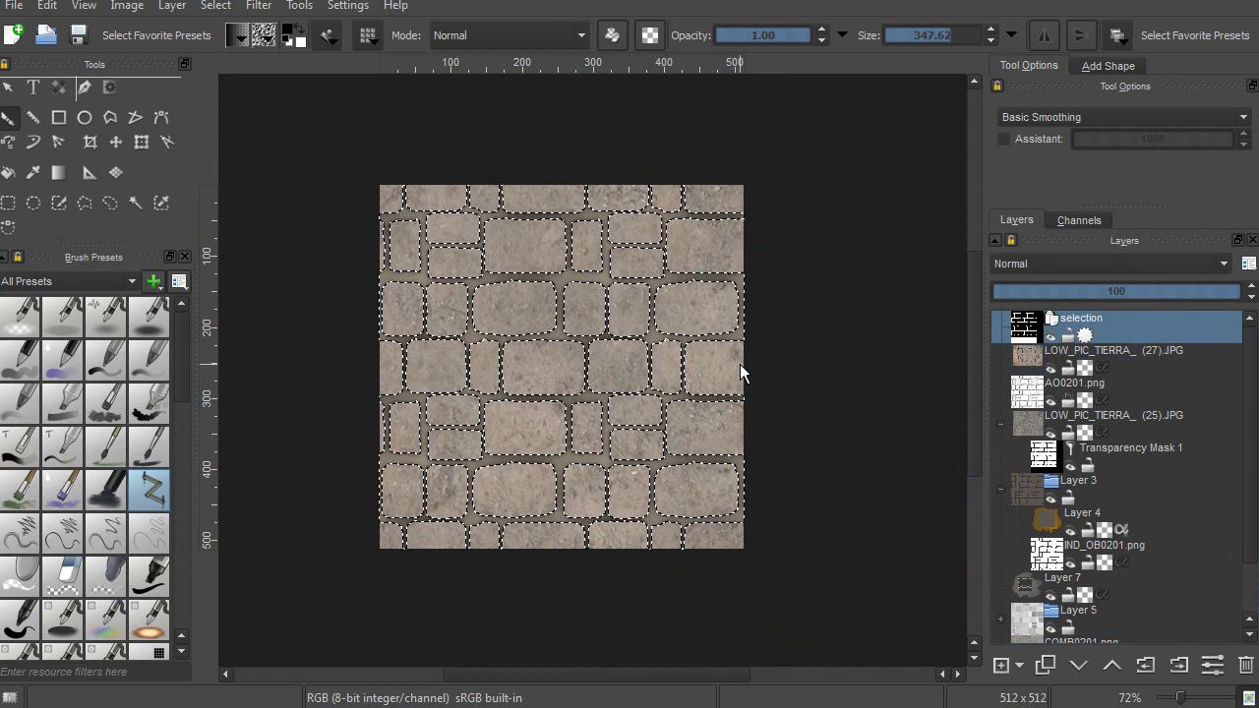
key(shift+Delete)
Try the Multiply blending mode on the LOW_PIC_TIERRA_ (27).JPG layer with its opacity lowered to 43
click(1140, 268)
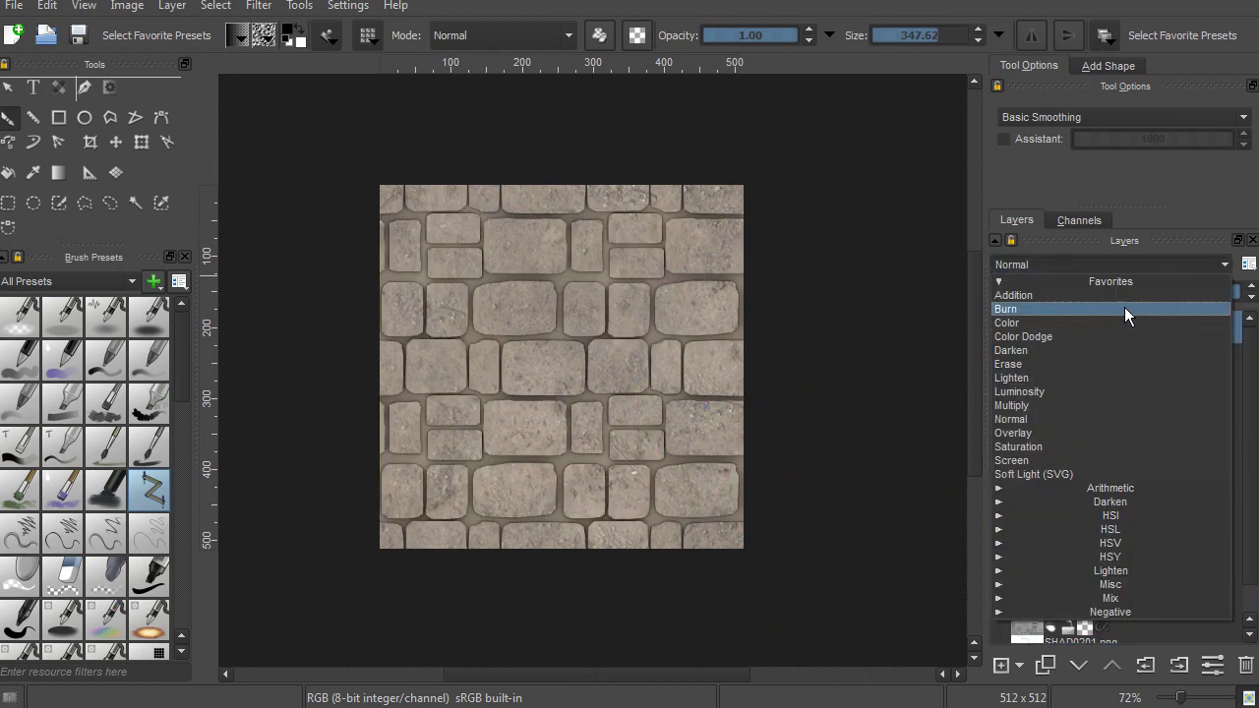
click(1085, 405)
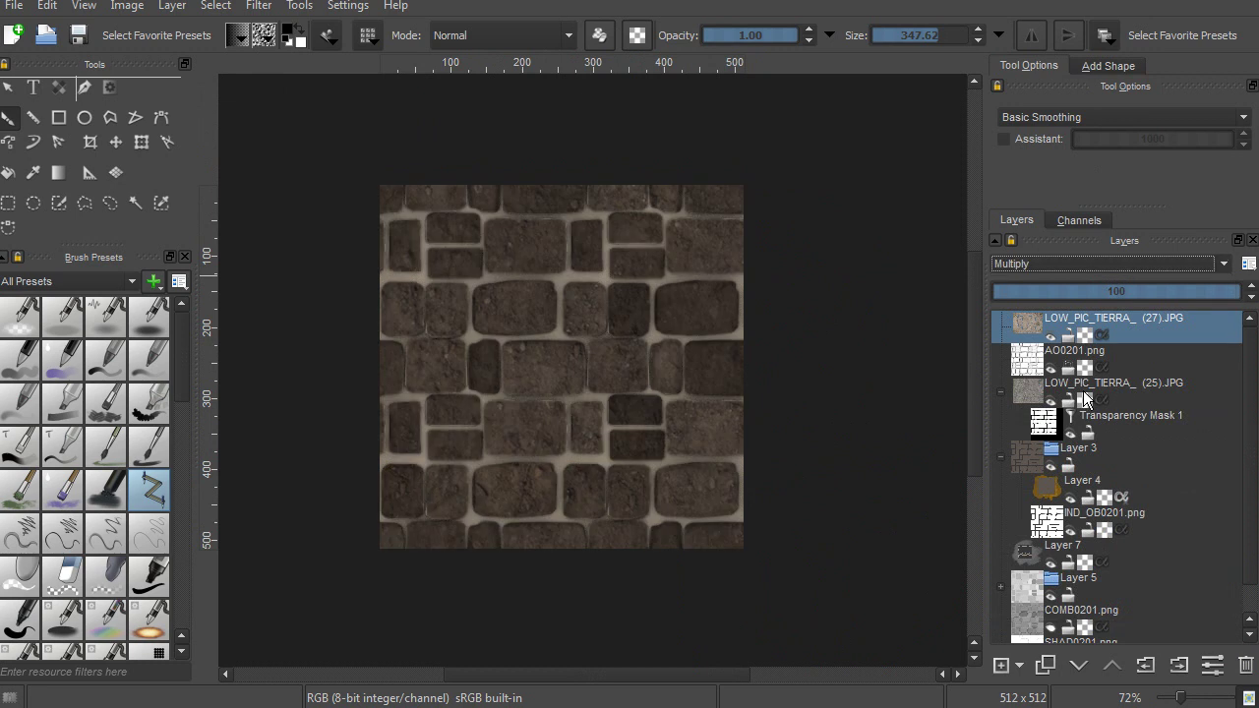
scroll(780, 454, up, 5)
scroll(849, 425, down, 2)
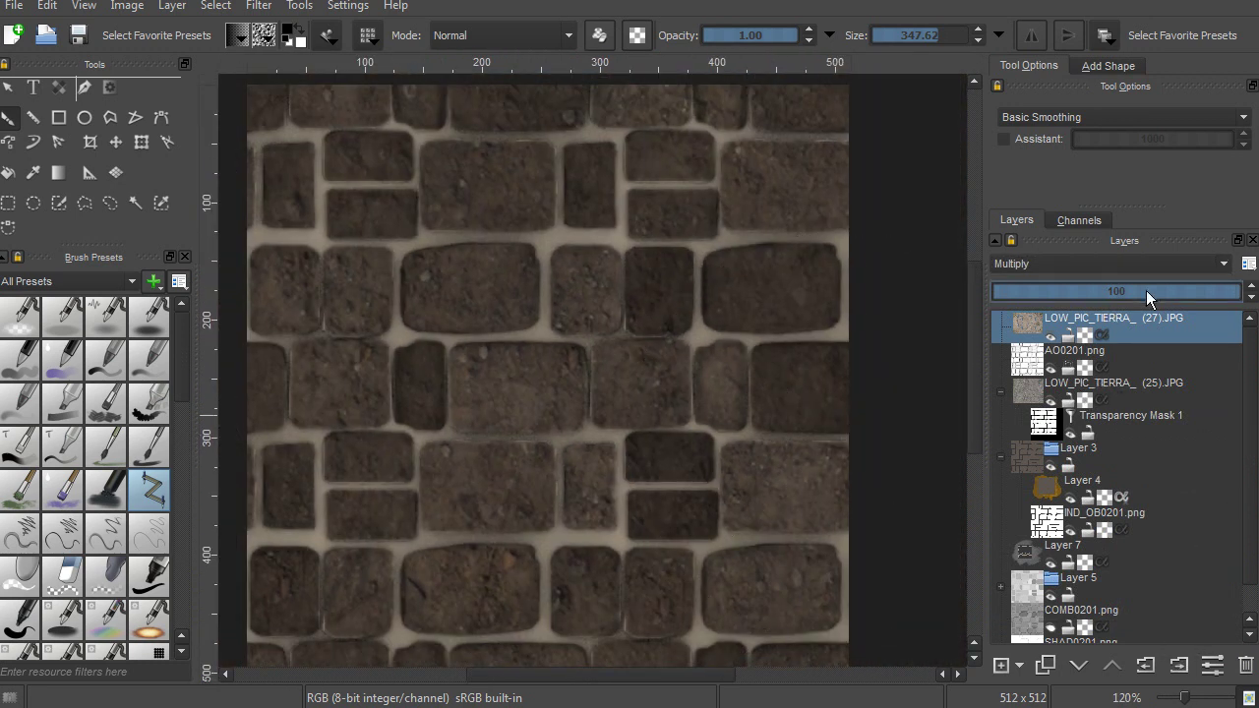
drag(1062, 294, 1073, 298)
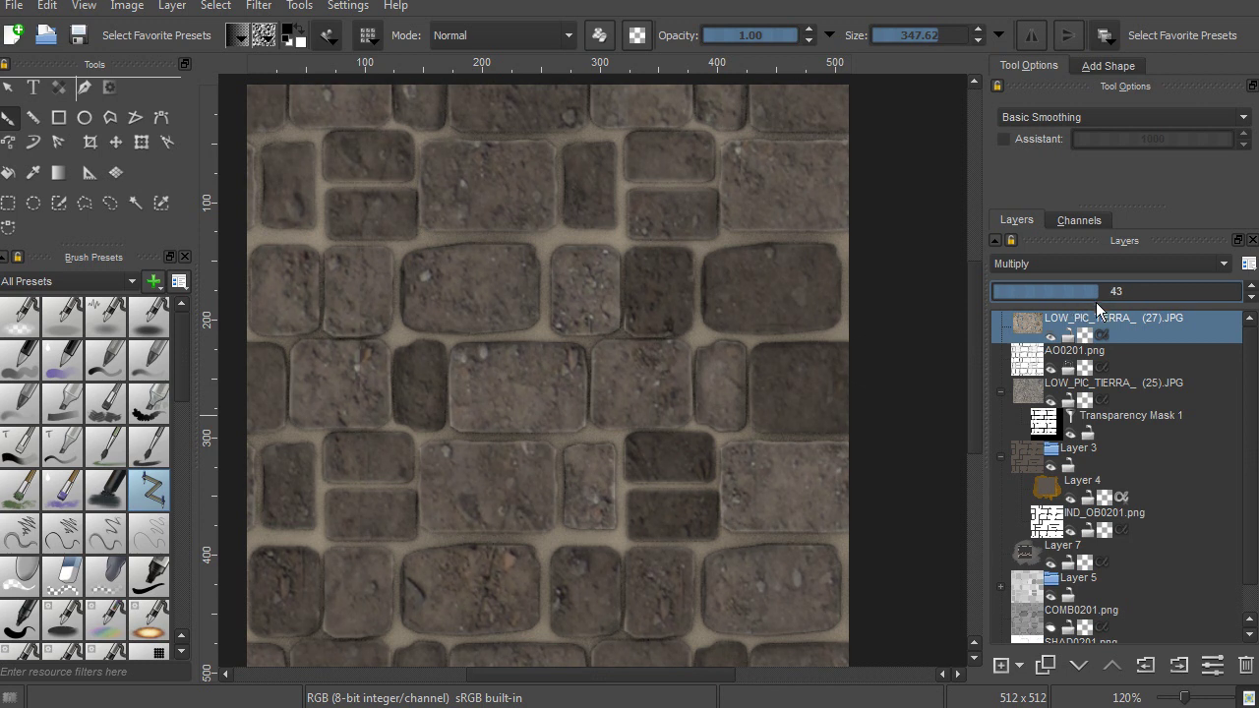
Compare the stones with and without the LOW_PIC_TIERRA_ (27).JPG layer by repeatedly toggling its visibility
scroll(800, 357, up, 4)
click(1050, 336)
click(1050, 335)
click(1050, 336)
click(1050, 335)
click(1050, 336)
click(1050, 335)
scroll(747, 408, down, 5)
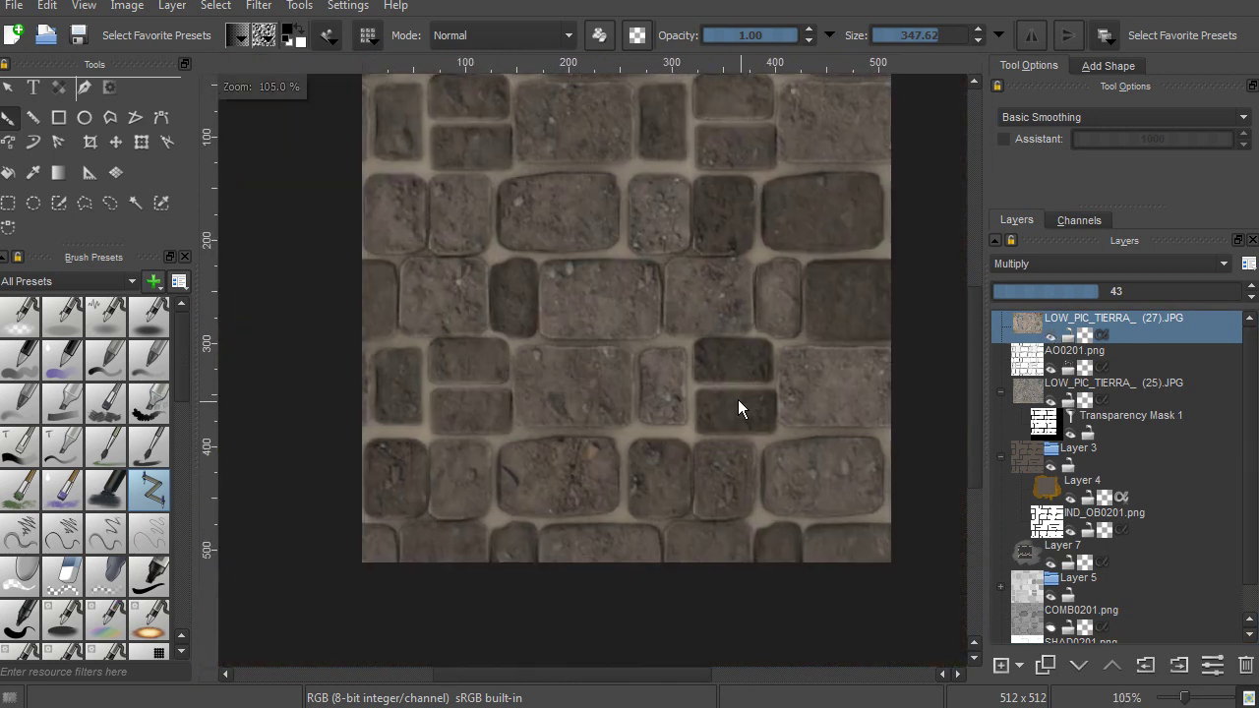
scroll(752, 374, up, 4)
Return the soil layer's opacity to 100, try Luminosity, and set its blending mode to Overlay, checking the result at several distances
click(1237, 292)
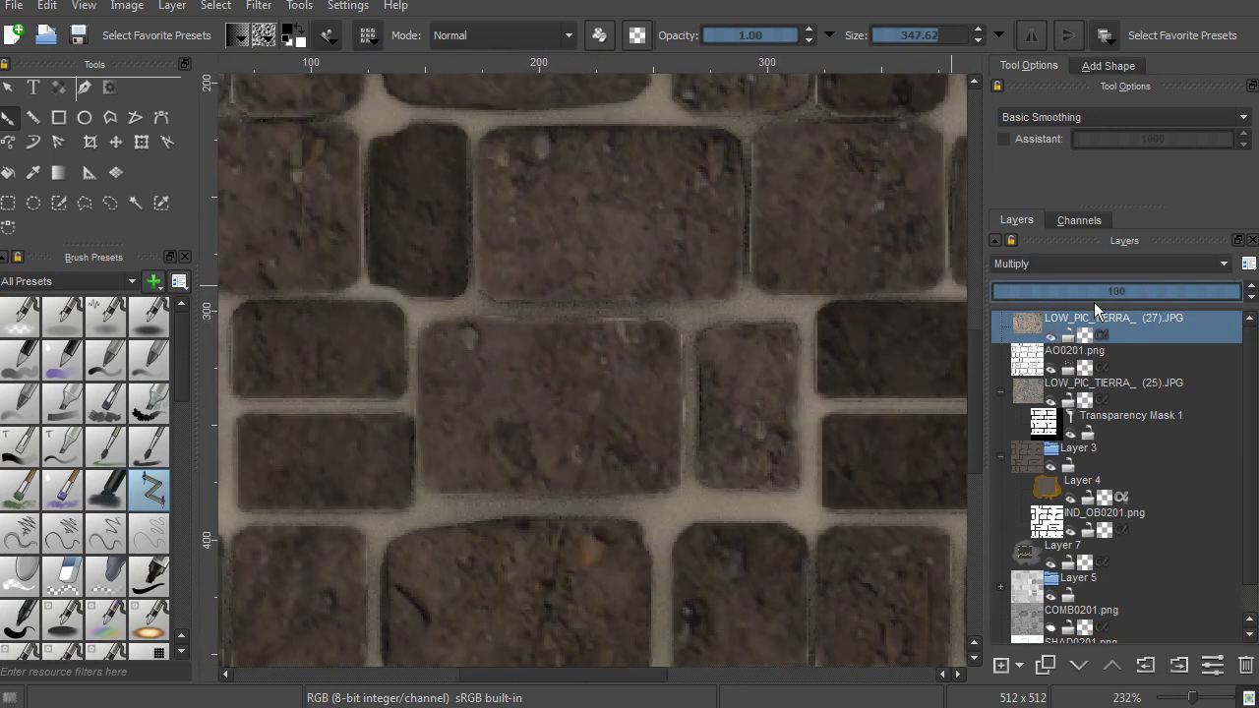
click(1096, 263)
click(1082, 387)
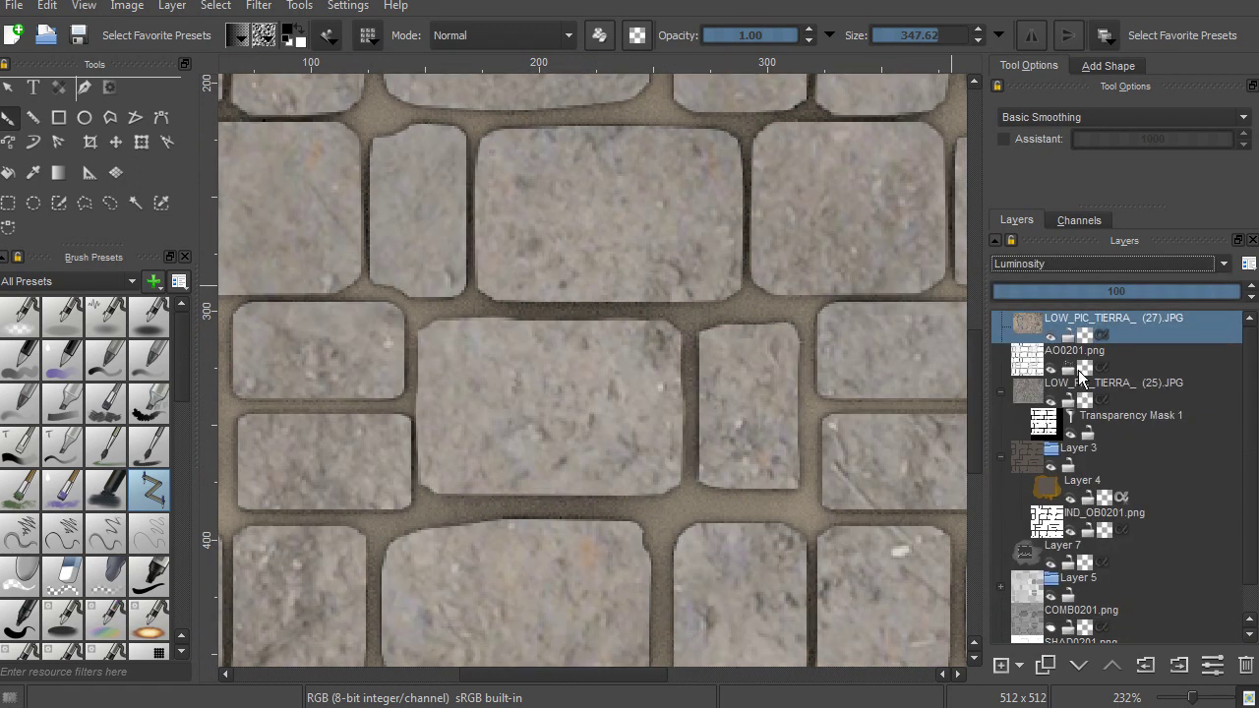
click(1107, 261)
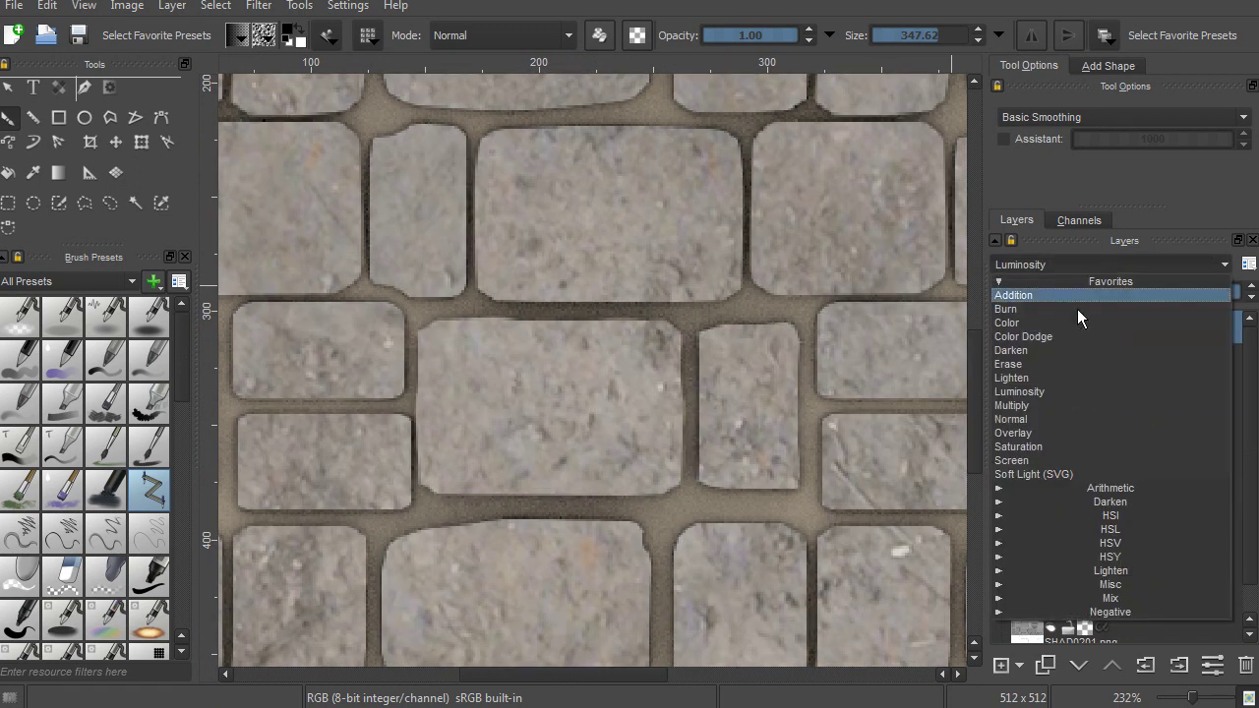
click(1060, 421)
scroll(682, 365, down, 5)
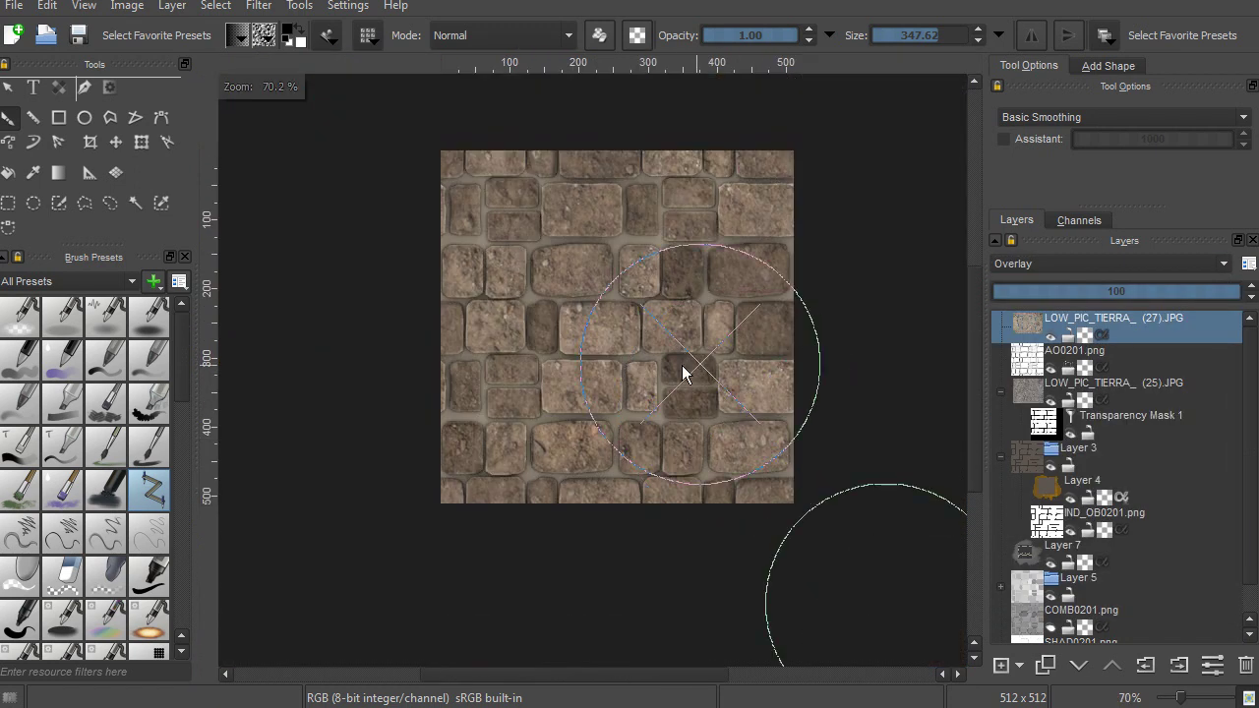
scroll(639, 383, up, 3)
scroll(667, 361, down, 5)
scroll(679, 334, up, 2)
scroll(682, 327, up, 3)
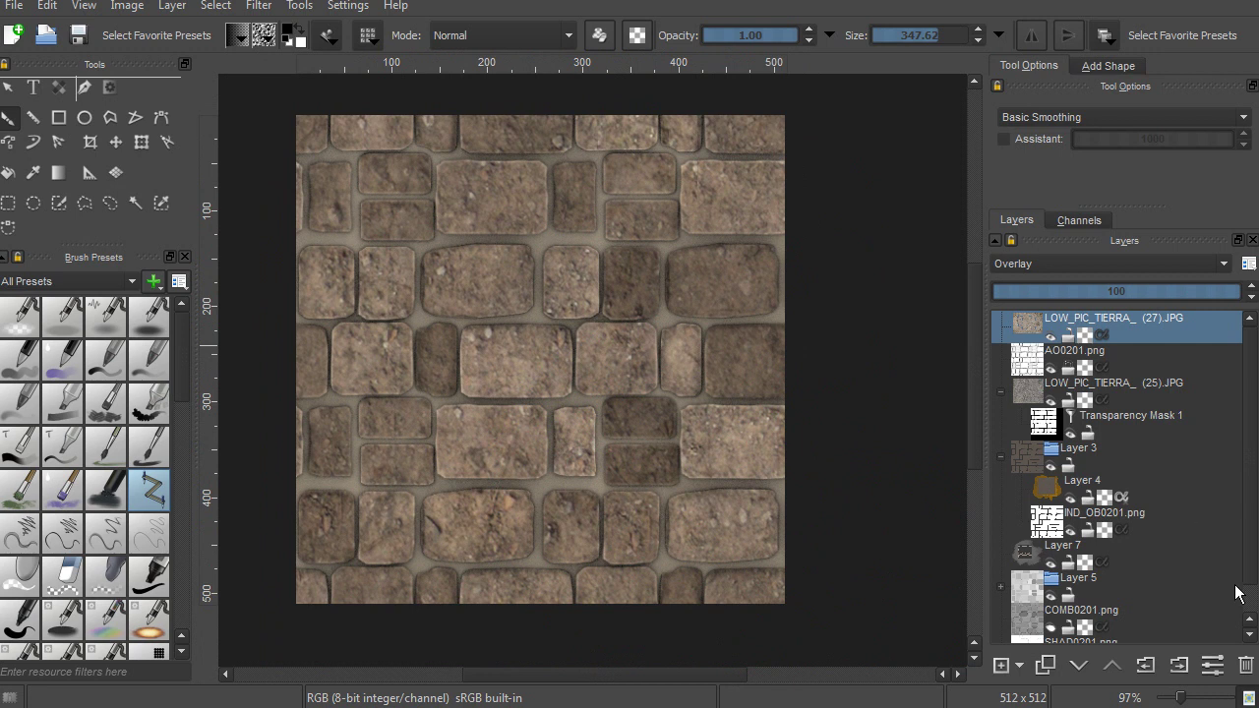
Isolate the Layer 5 group, expand it, and select its COLOR0201.png layer
scroll(1250, 619, down, 1)
alt+click(1091, 545)
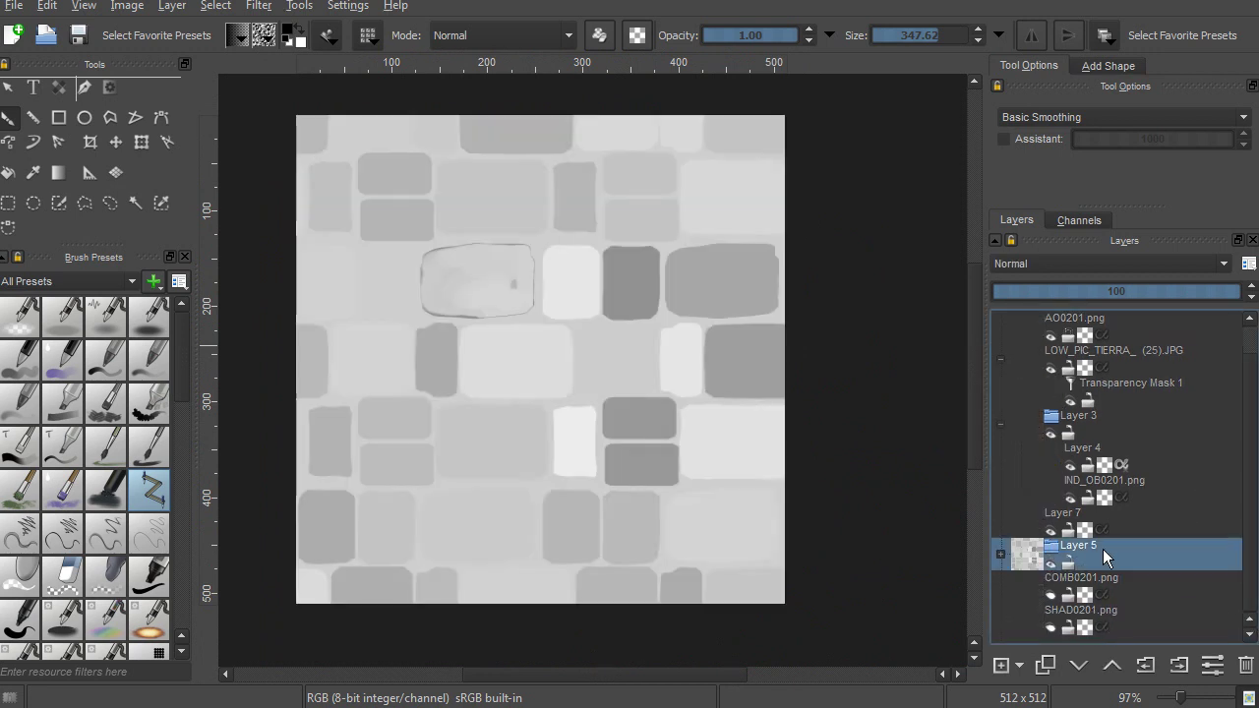
click(1000, 555)
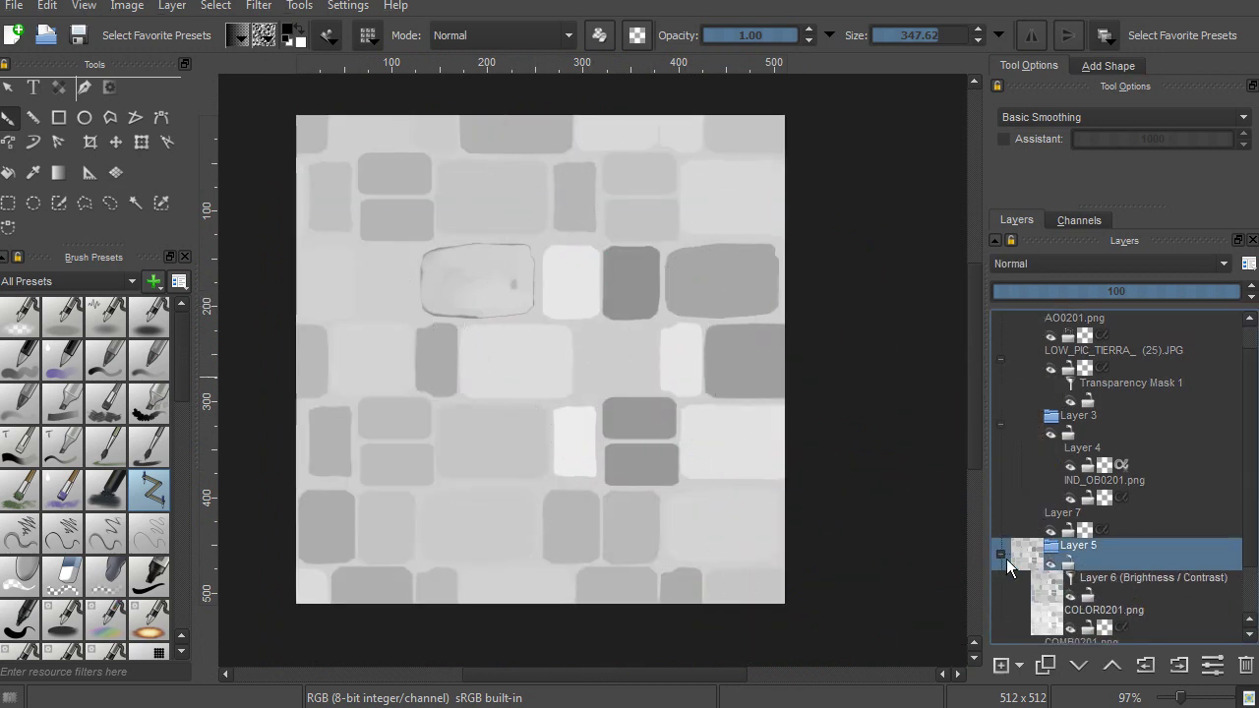
click(1161, 621)
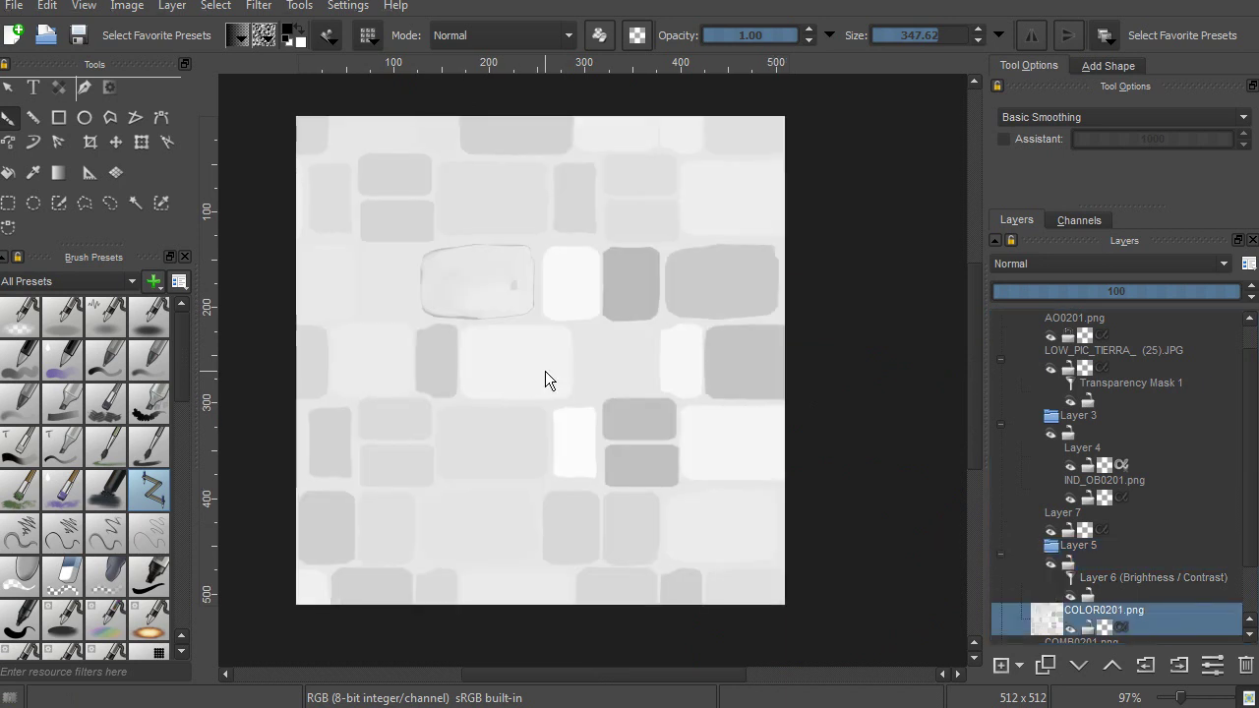
Examine the COLOR0201.png stone tints for mismatched shades across the tile borders in wrap-around mode, turning the mode off when done
middle_drag(599, 476, 649, 495)
middle_drag(628, 405, 620, 438)
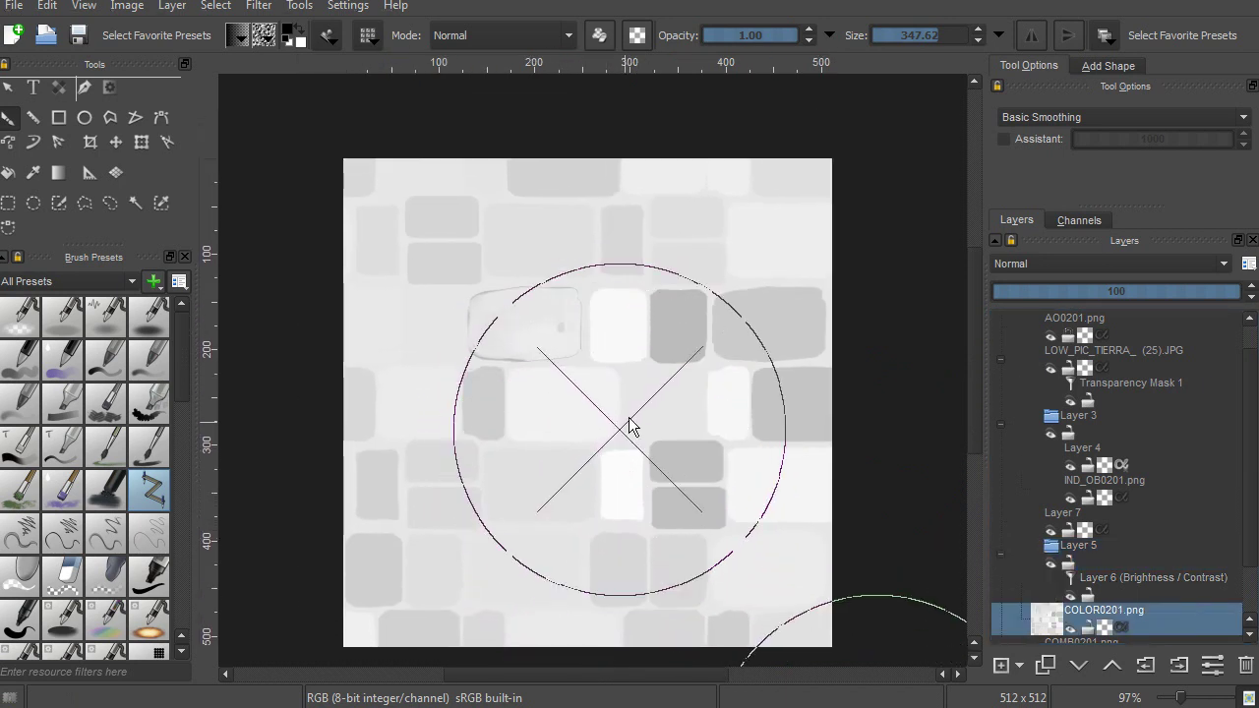
key(w)
middle_drag(561, 514, 599, 407)
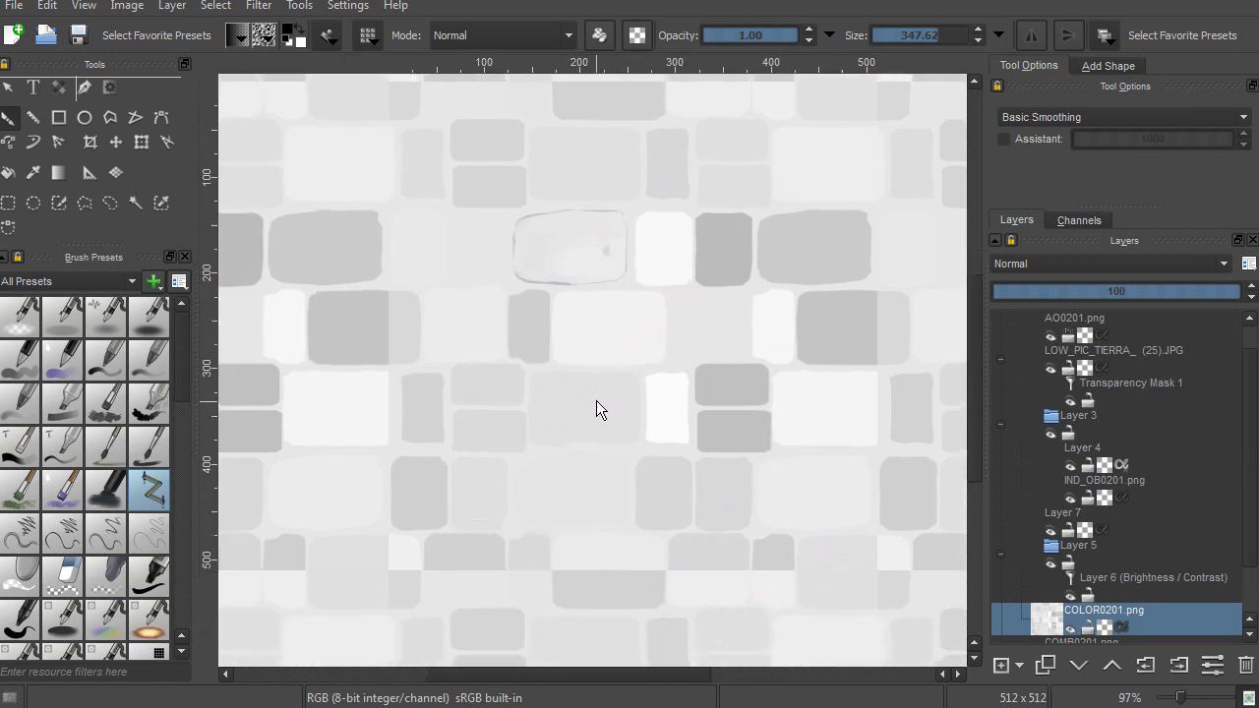
middle_drag(638, 356, 584, 427)
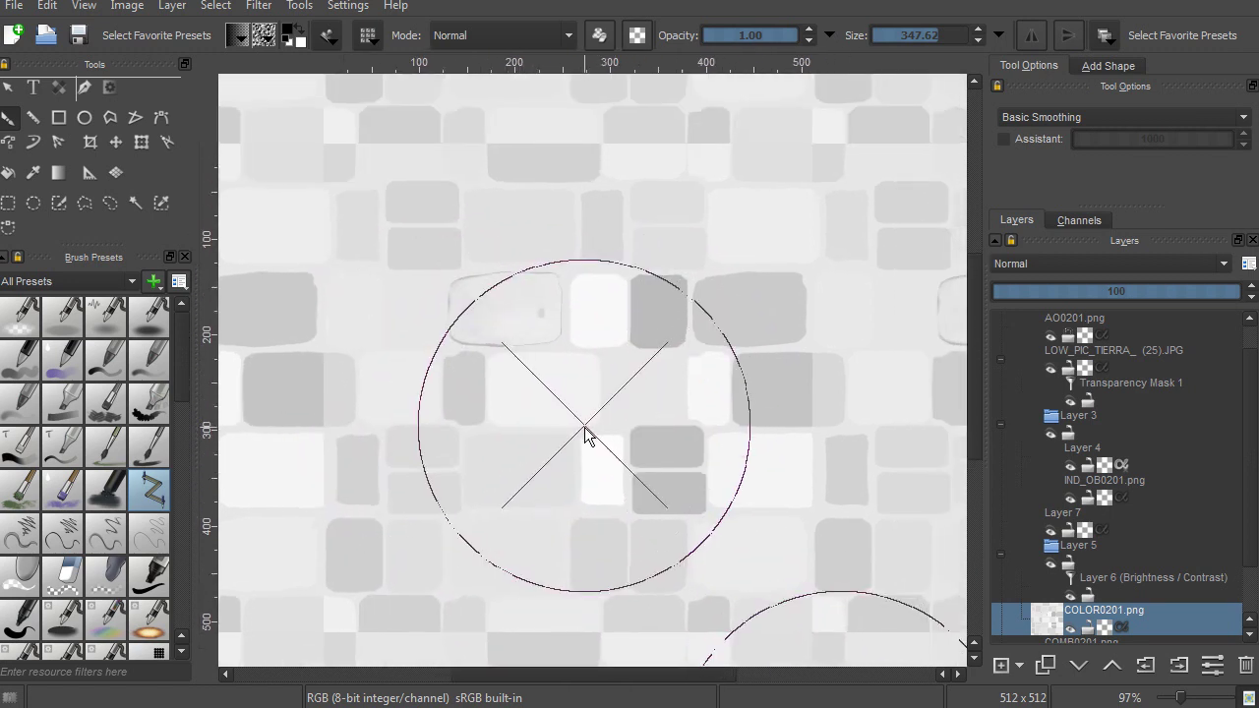
middle_drag(501, 445, 495, 275)
ctrl+middle_drag(494, 275, 541, 364)
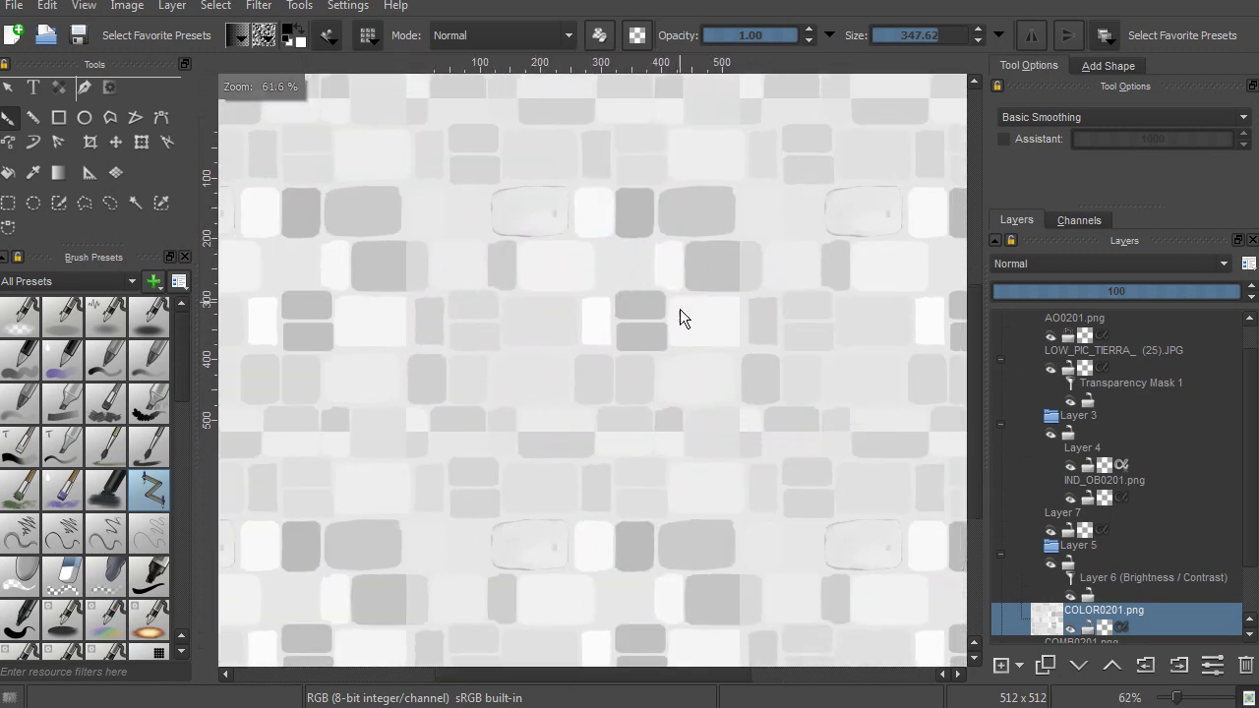
ctrl+middle_drag(796, 221, 799, 280)
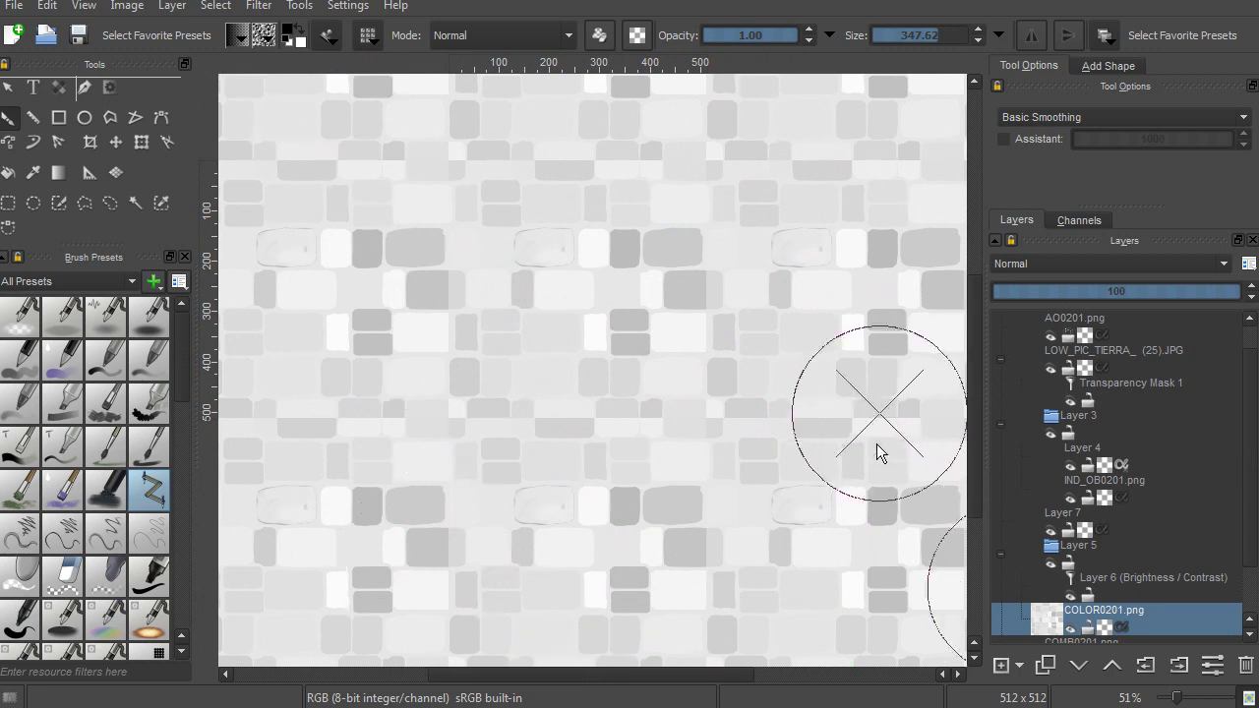
mouse_move(709, 422)
middle_down()
mouse_move(590, 447)
mouse_move(689, 281)
mouse_move(605, 112)
middle_up()
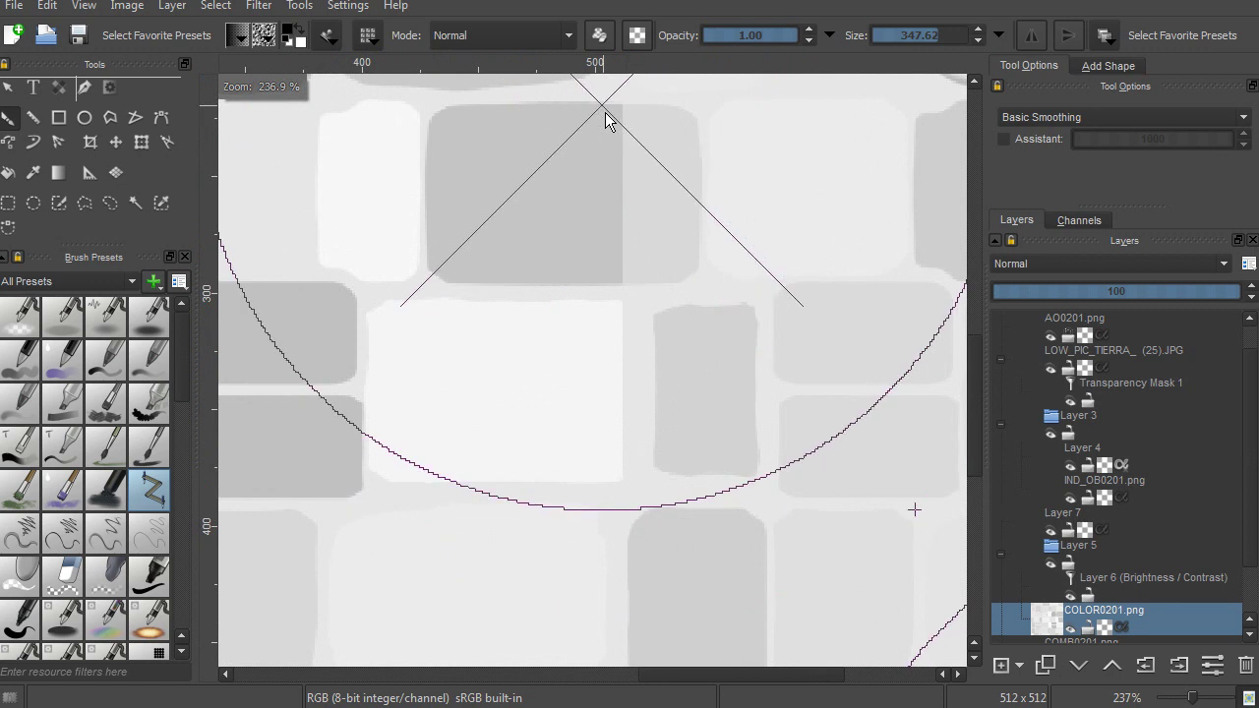
middle_drag(642, 182, 683, 261)
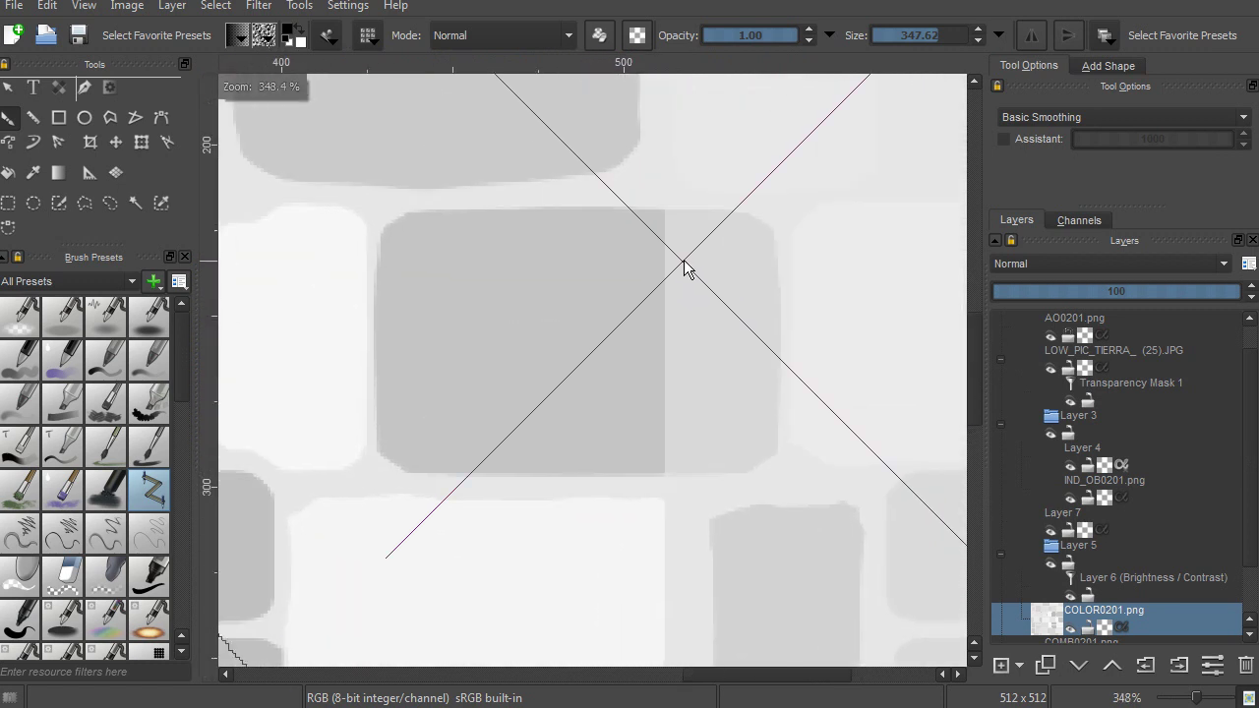
ctrl+middle_drag(682, 138, 677, 276)
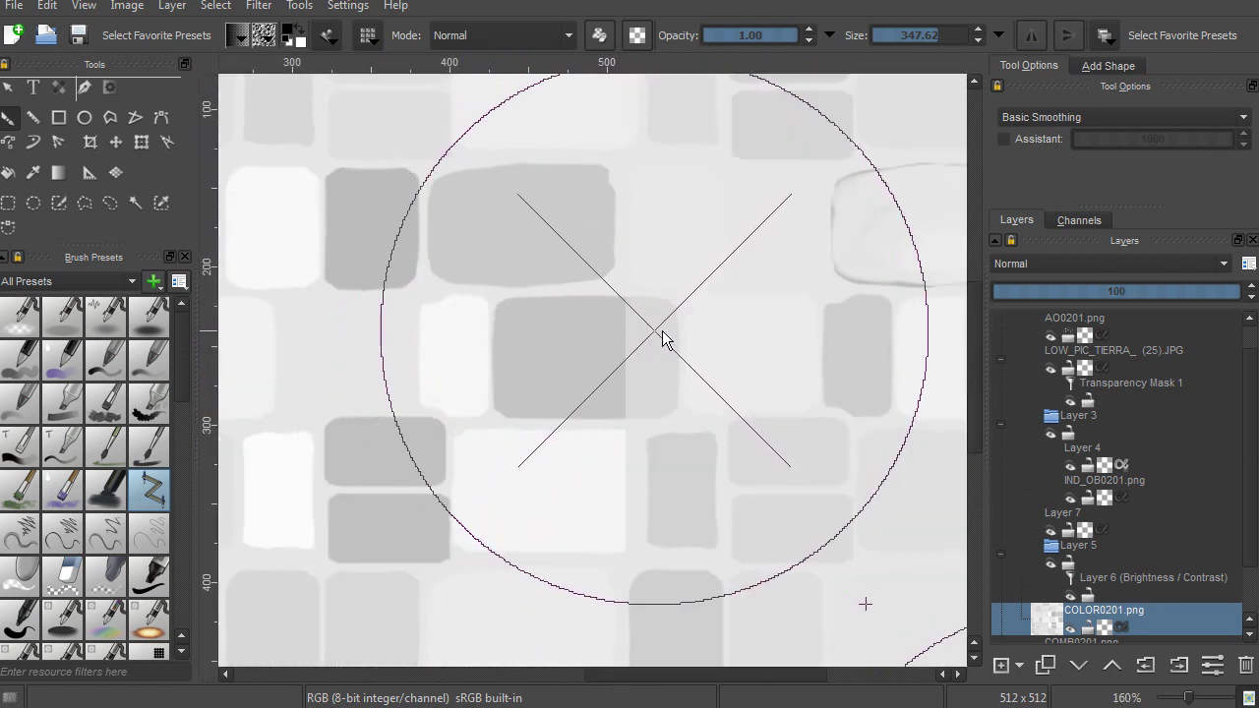
middle_drag(607, 343, 596, 199)
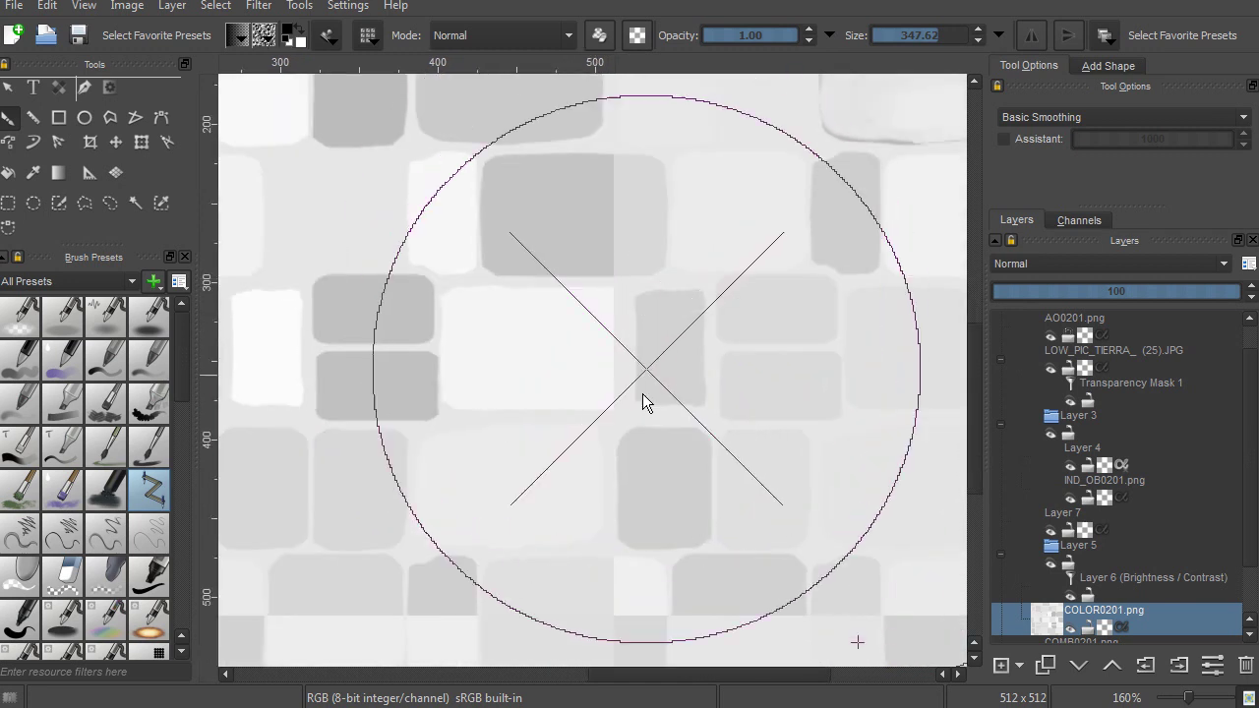
middle_drag(616, 288, 632, 161)
middle_drag(633, 362, 674, 517)
key(w)
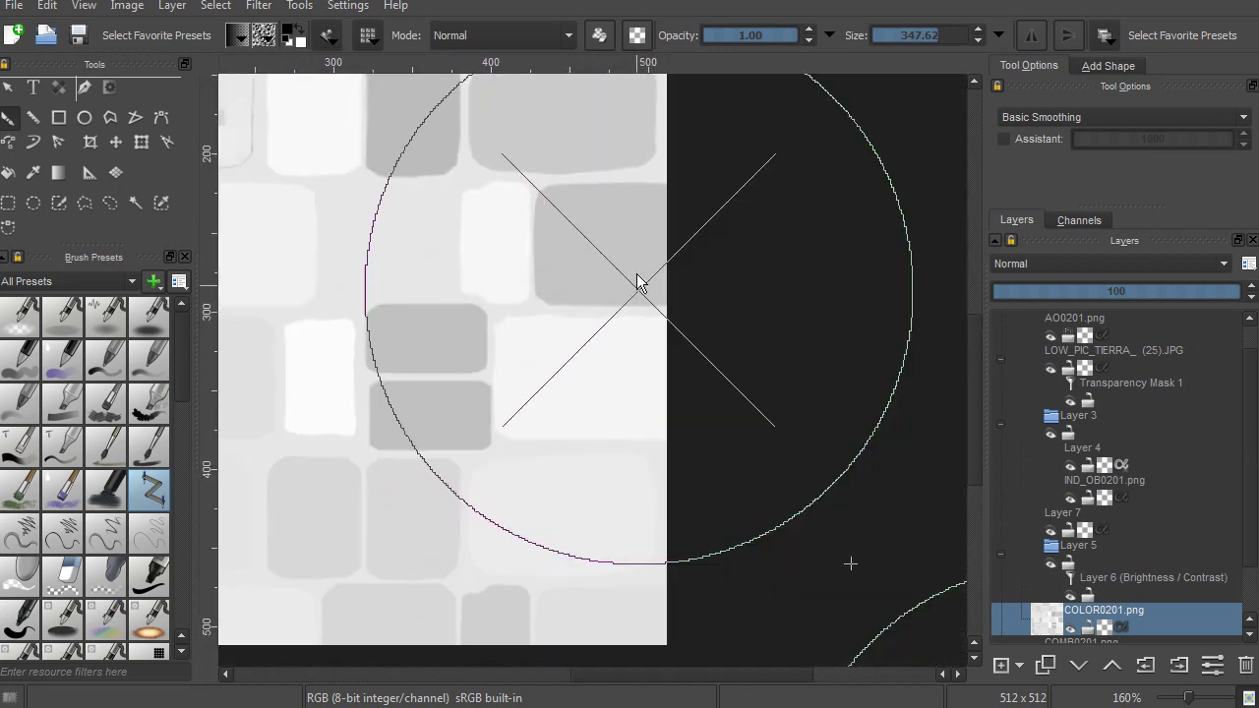
ctrl+middle_drag(607, 195, 602, 273)
key(minus)
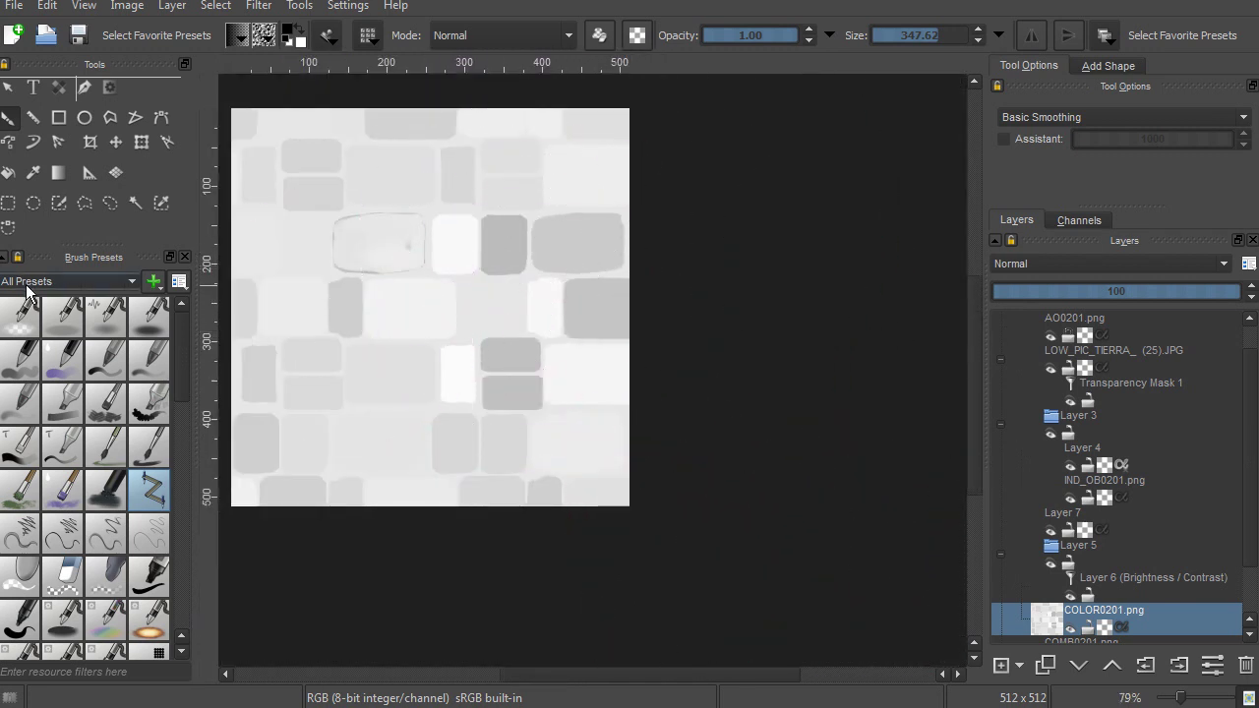
Choose the Airbrush_linear_noisy brush preset and set its size to 182.48
click(54, 324)
middle_drag(657, 291, 690, 354)
key(plus)
shift+drag(621, 295, 405, 334)
middle_drag(565, 312, 649, 278)
Show all layers again and create a selection from the opaque pixels of the IND_OB0201.png layer
click(1180, 482)
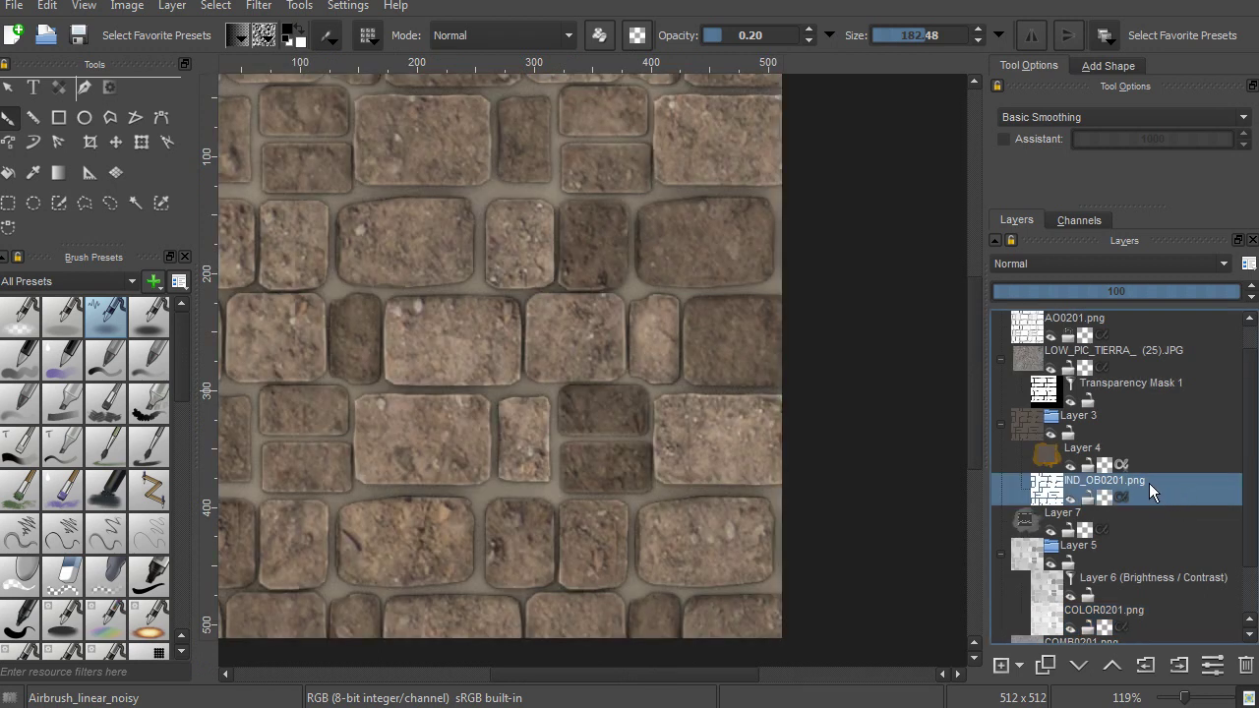
right_click(1144, 478)
click(1217, 697)
scroll(1136, 570, up, 1)
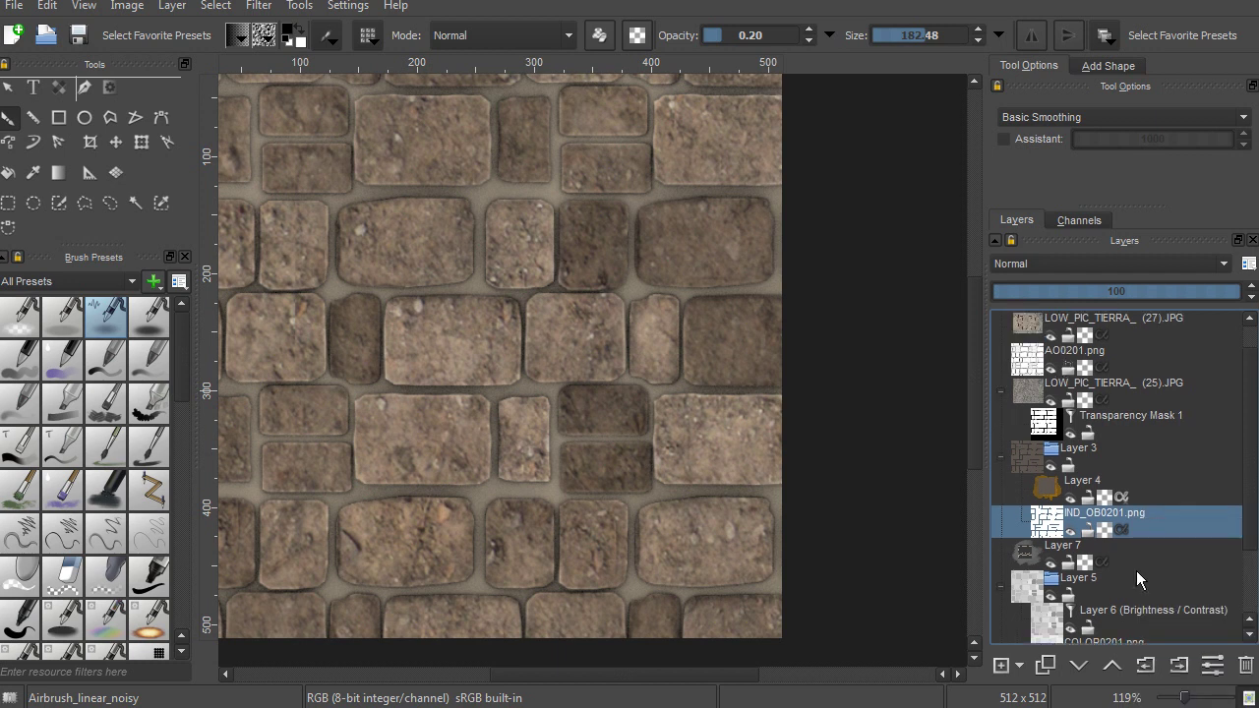
middle_drag(658, 490, 725, 486)
key(ctrl+shift+a)
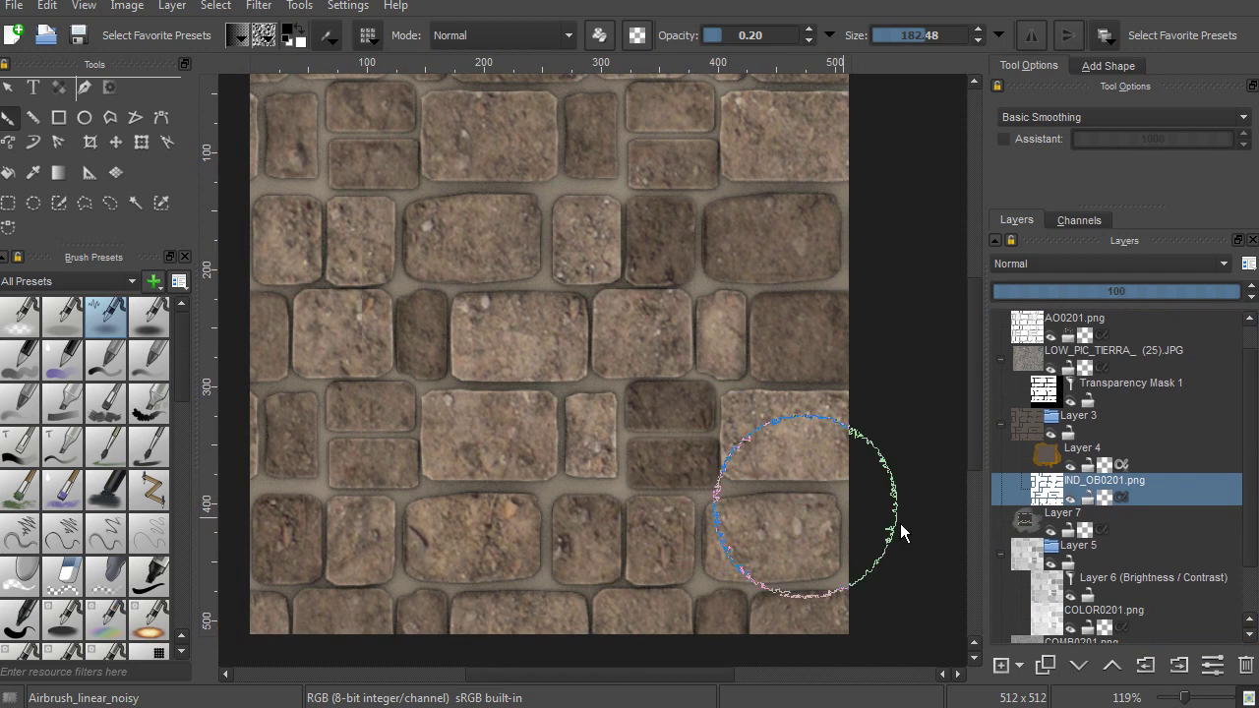
right_click(1148, 490)
click(1197, 692)
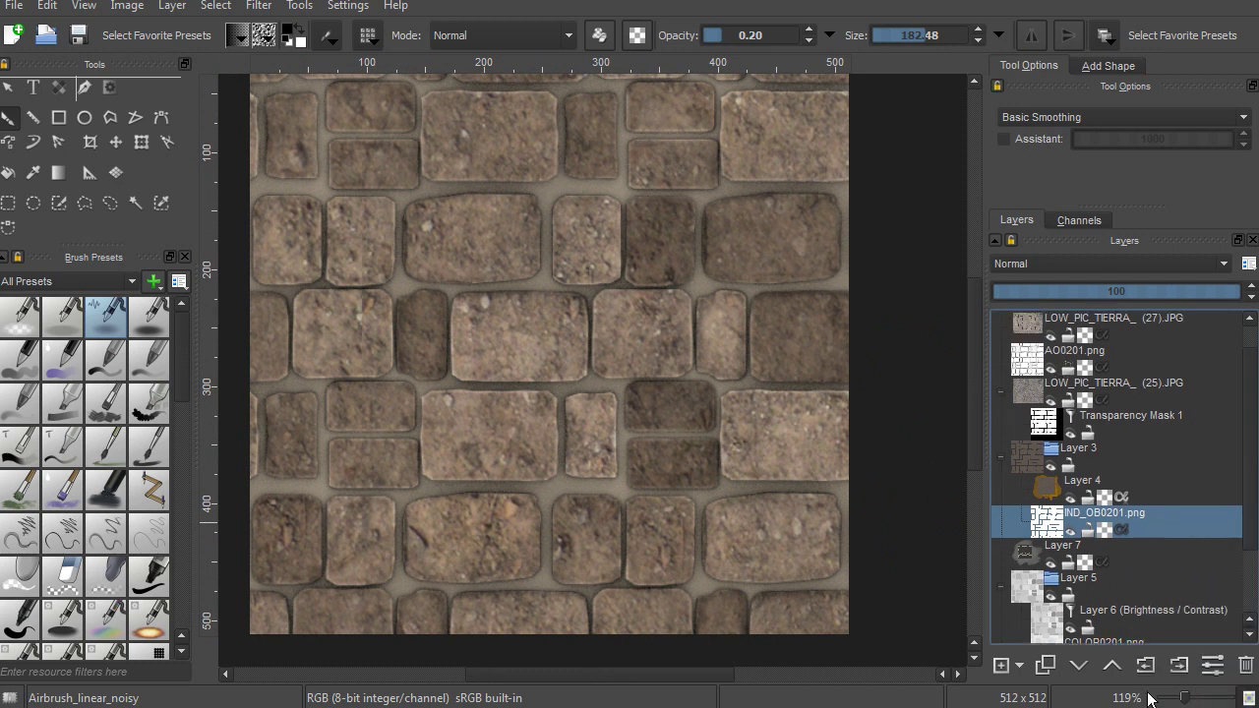
middle_drag(790, 307, 747, 301)
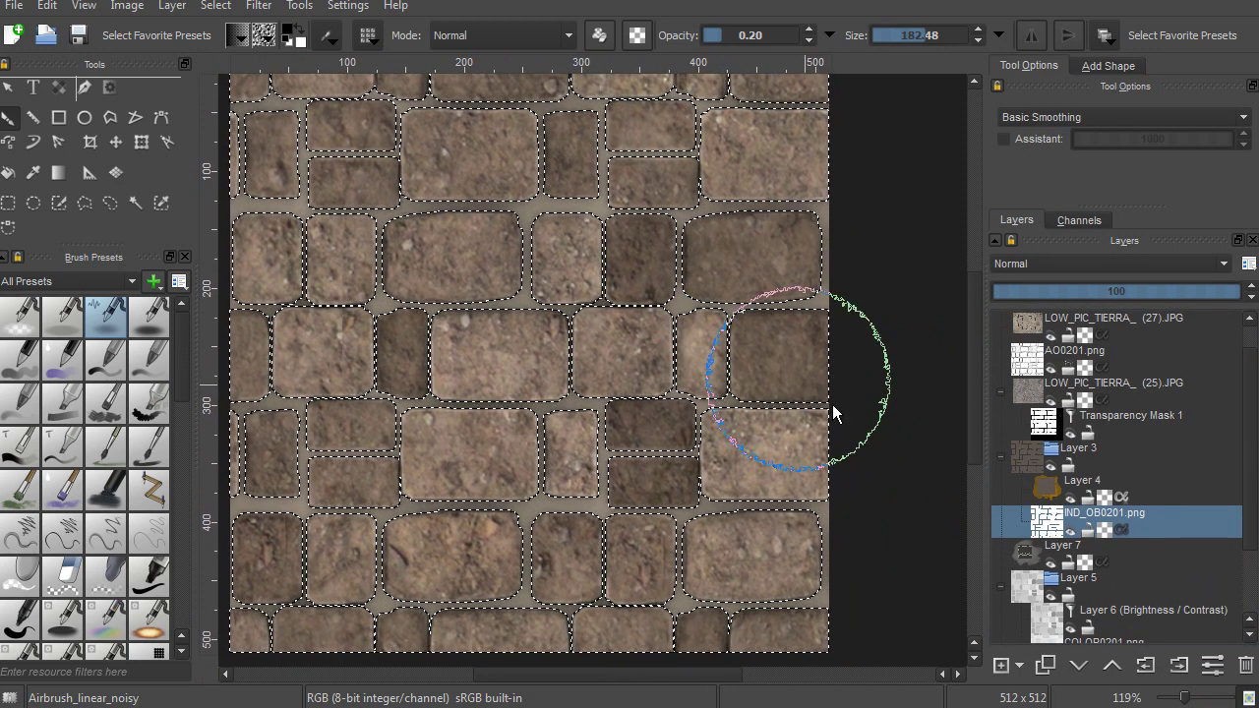
Select and isolate the COLOR0201.png layer and turn on wrap-around mode
scroll(1155, 550, down, 1)
click(1157, 564)
alt+click(1157, 565)
middle_drag(719, 360, 717, 332)
key(w)
Sample the gray of the dark stone cut by the tile's right border and set the brush size to 82.97
ctrl+middle_drag(717, 332, 728, 362)
middle_drag(744, 363, 537, 432)
ctrl+middle_drag(715, 310, 721, 346)
middle_drag(807, 303, 643, 381)
ctrl+middle_drag(643, 380, 644, 403)
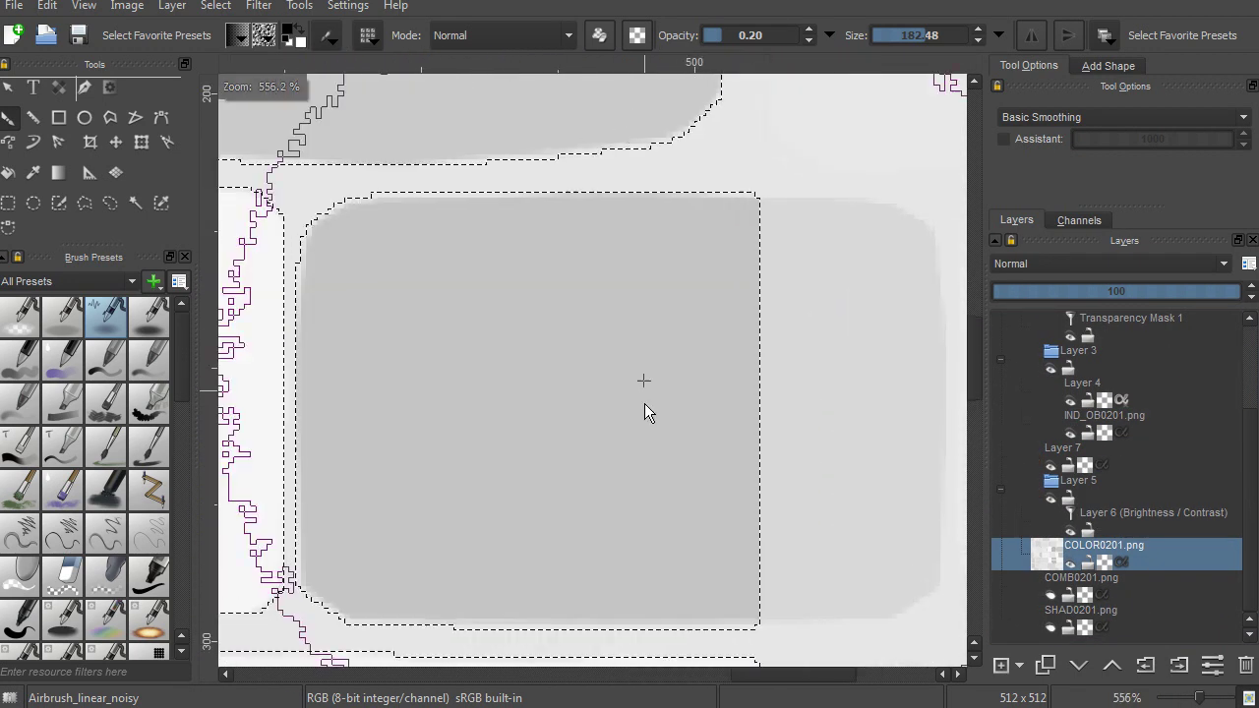
ctrl+click(589, 420)
ctrl+middle_drag(613, 454, 608, 425)
shift+drag(640, 389, 454, 476)
middle_drag(669, 362, 517, 378)
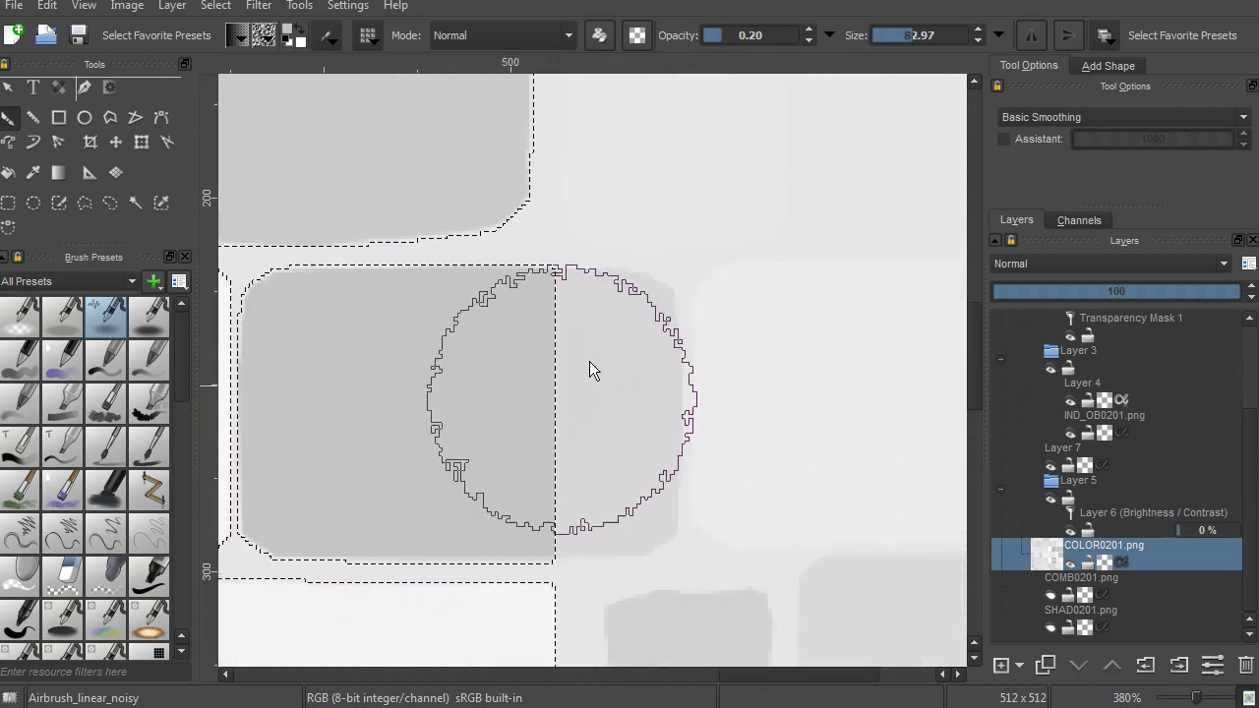
Choose the Basic_tip_default preset and paint the dark stone's lighter part beyond the right border with the sampled gray
right_click(262, 354)
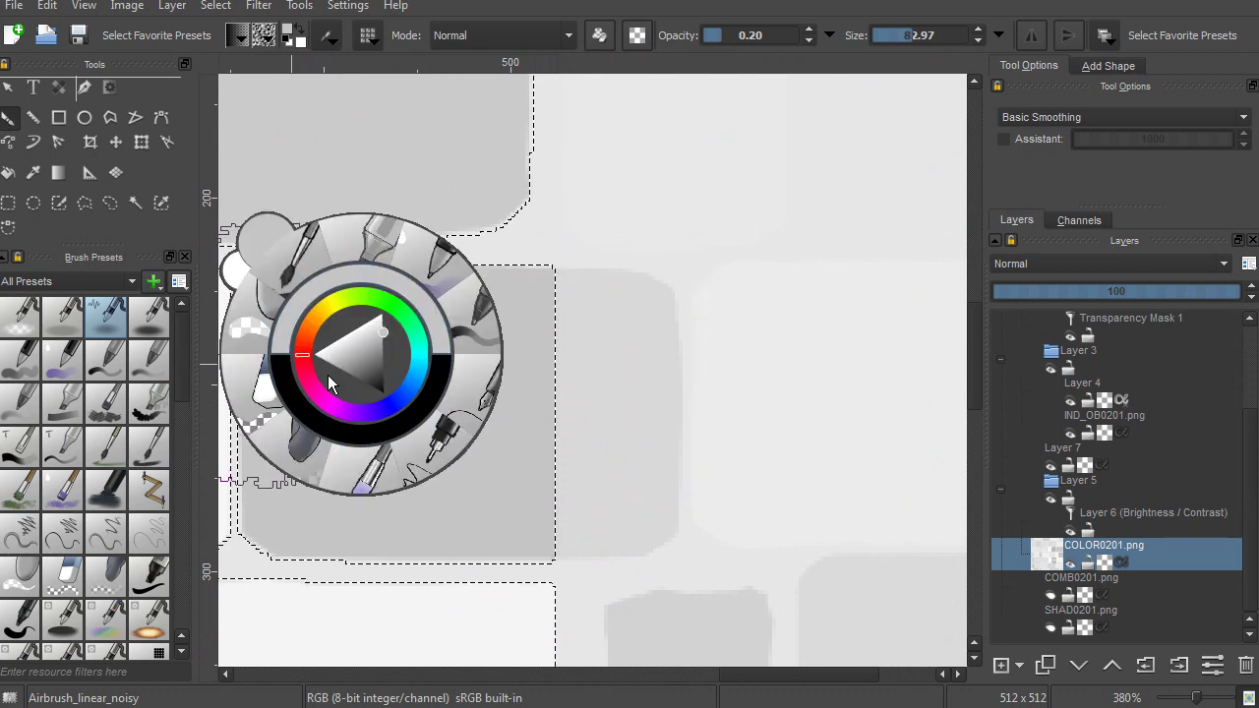
click(476, 320)
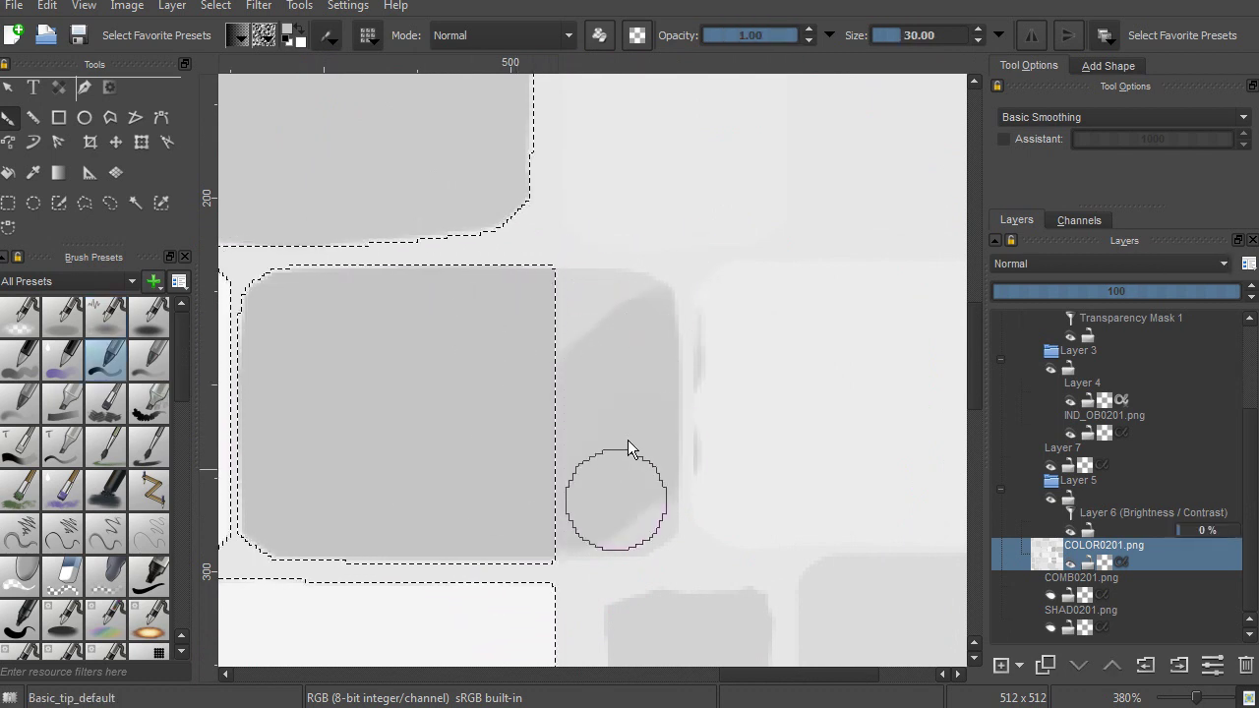
mouse_move(580, 359)
mouse_down()
mouse_move(548, 343)
mouse_move(619, 309)
mouse_move(652, 354)
mouse_move(635, 526)
mouse_move(562, 501)
mouse_up()
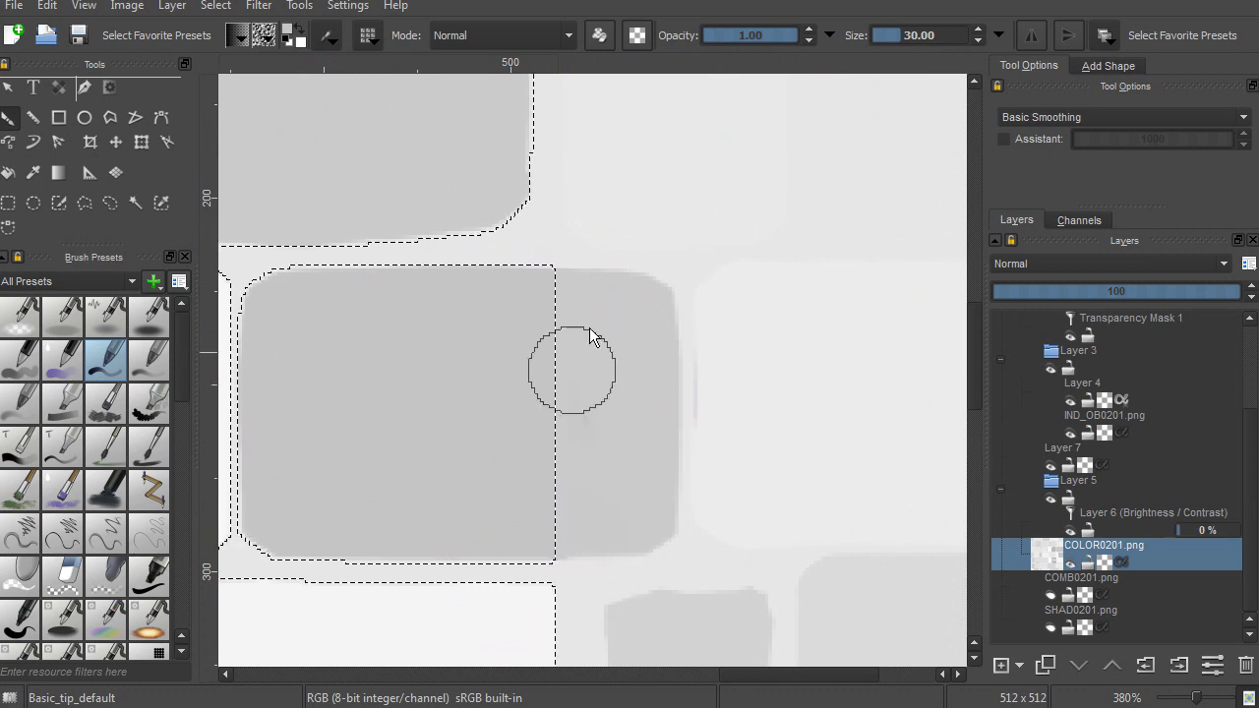
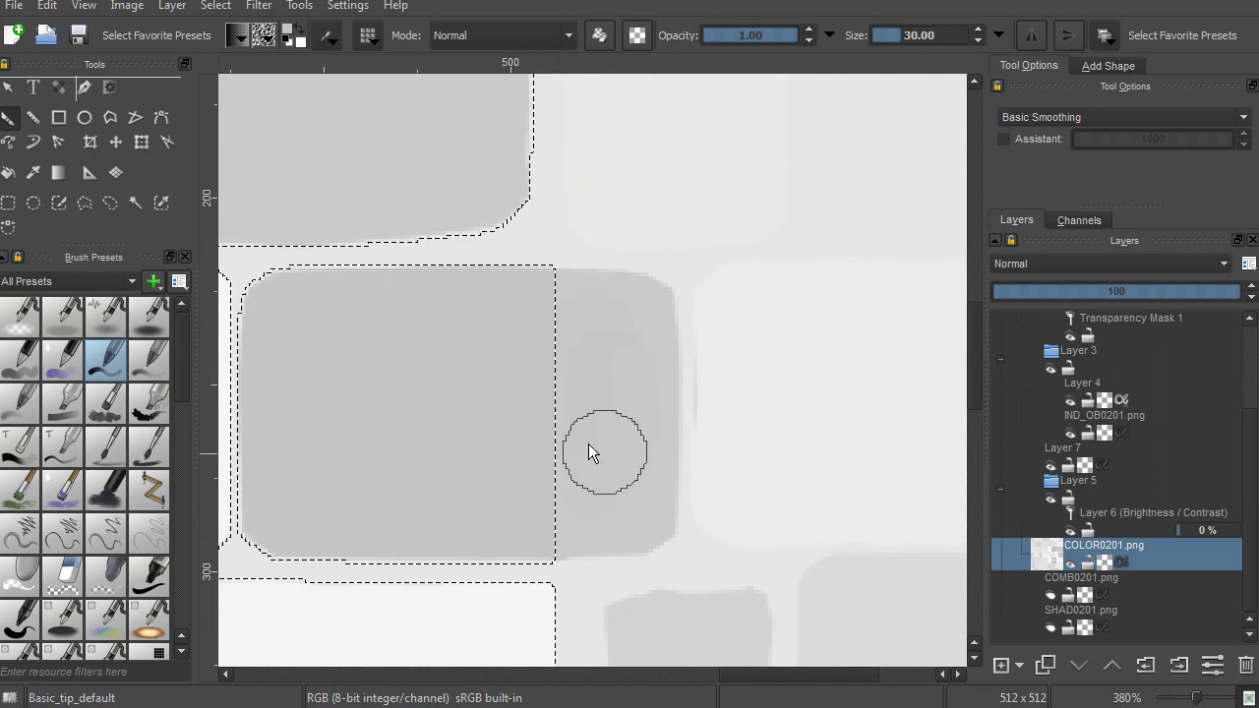
Compare the dark stone at the right border with wrap-around mode on and off
key(w)
key(w)
key(w)
key(w)
key(w)
key(w)
key(w)
key(w)
key(w)
key(w)
key(w)
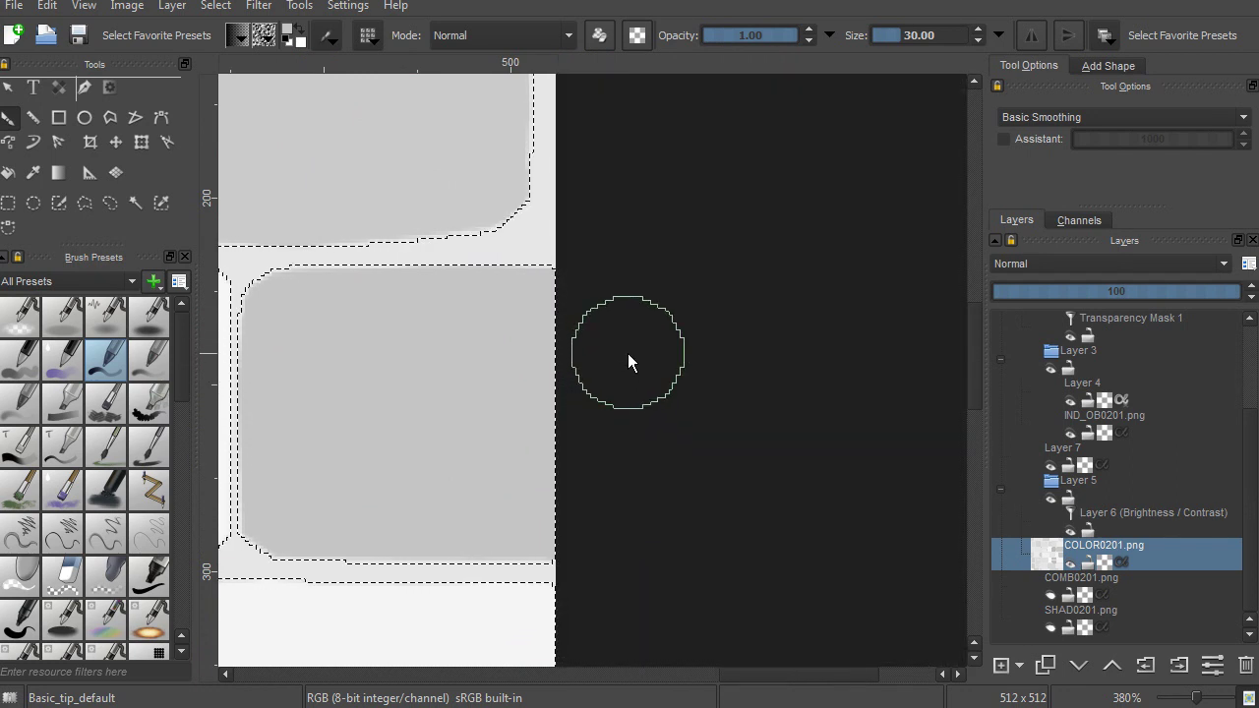
key(w)
key(w)
key(w)
Paint over the uneven patches of the dark half-stone at the tile's left border and check it with wrap-around mode
middle_drag(484, 381, 846, 362)
middle_drag(455, 404, 856, 401)
middle_drag(335, 386, 870, 388)
middle_drag(423, 385, 830, 384)
middle_drag(423, 412, 866, 364)
mouse_move(873, 305)
middle_down()
mouse_move(642, 363)
mouse_move(500, 373)
middle_up()
mouse_move(445, 312)
mouse_down()
mouse_move(439, 344)
mouse_move(413, 307)
mouse_move(446, 315)
mouse_move(442, 453)
mouse_move(472, 359)
mouse_up()
middle_drag(442, 383, 475, 384)
key(w)
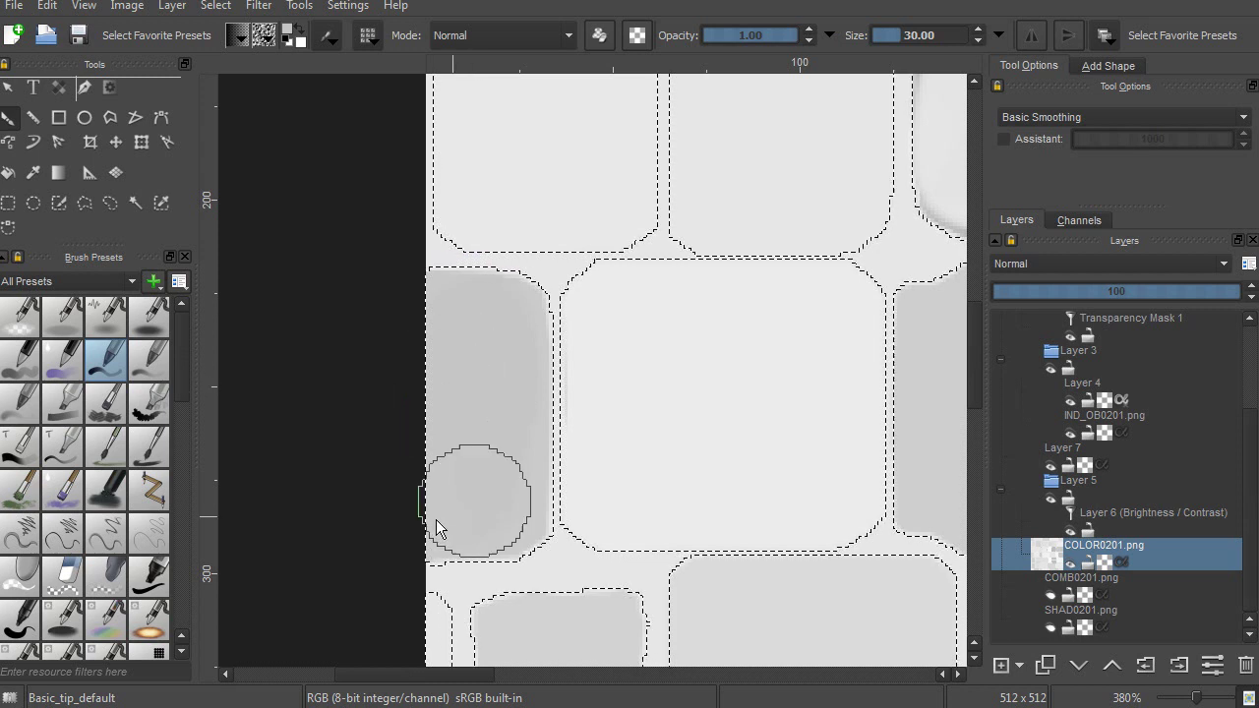
key(w)
key(w)
Examine the whole COLOR0201.png tile, especially its upper right border in wrap-around mode, for further mismatched stone tints
ctrl+middle_drag(482, 382, 449, 511)
middle_drag(590, 370, 416, 360)
ctrl+middle_drag(508, 382, 519, 351)
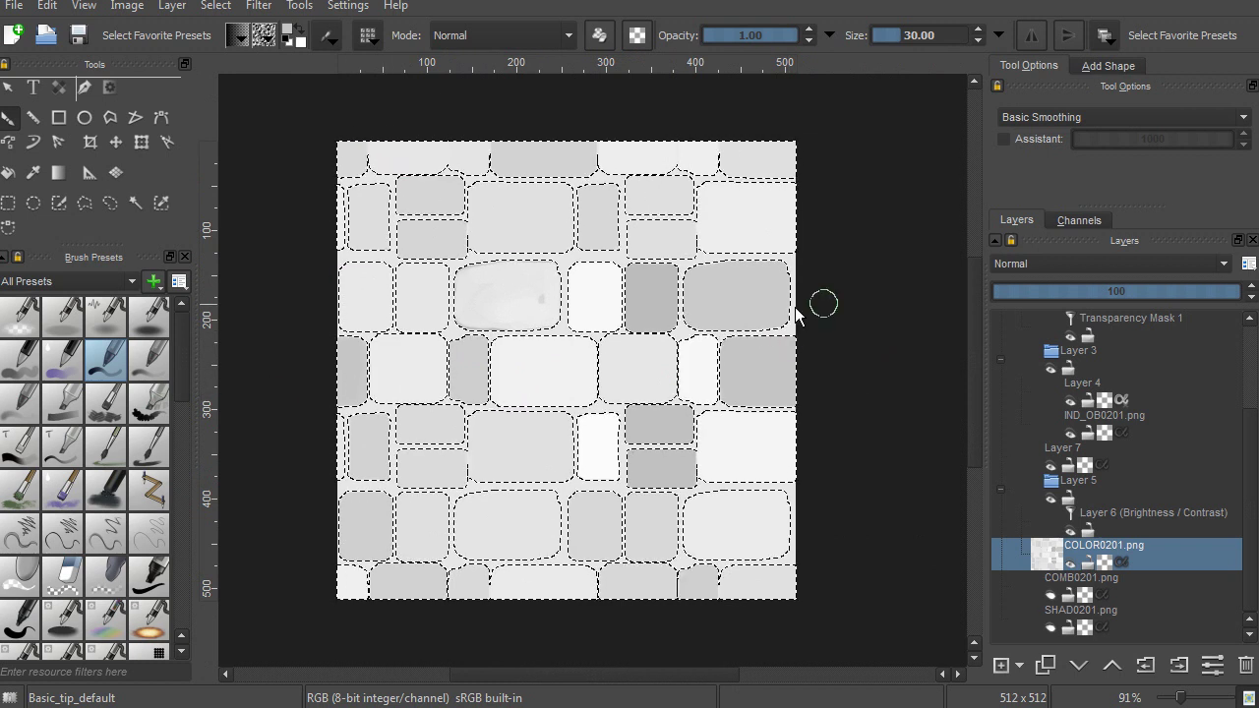
middle_drag(728, 307, 720, 338)
middle_drag(687, 293, 515, 352)
ctrl+middle_drag(590, 381, 601, 301)
middle_drag(625, 224, 609, 338)
key(w)
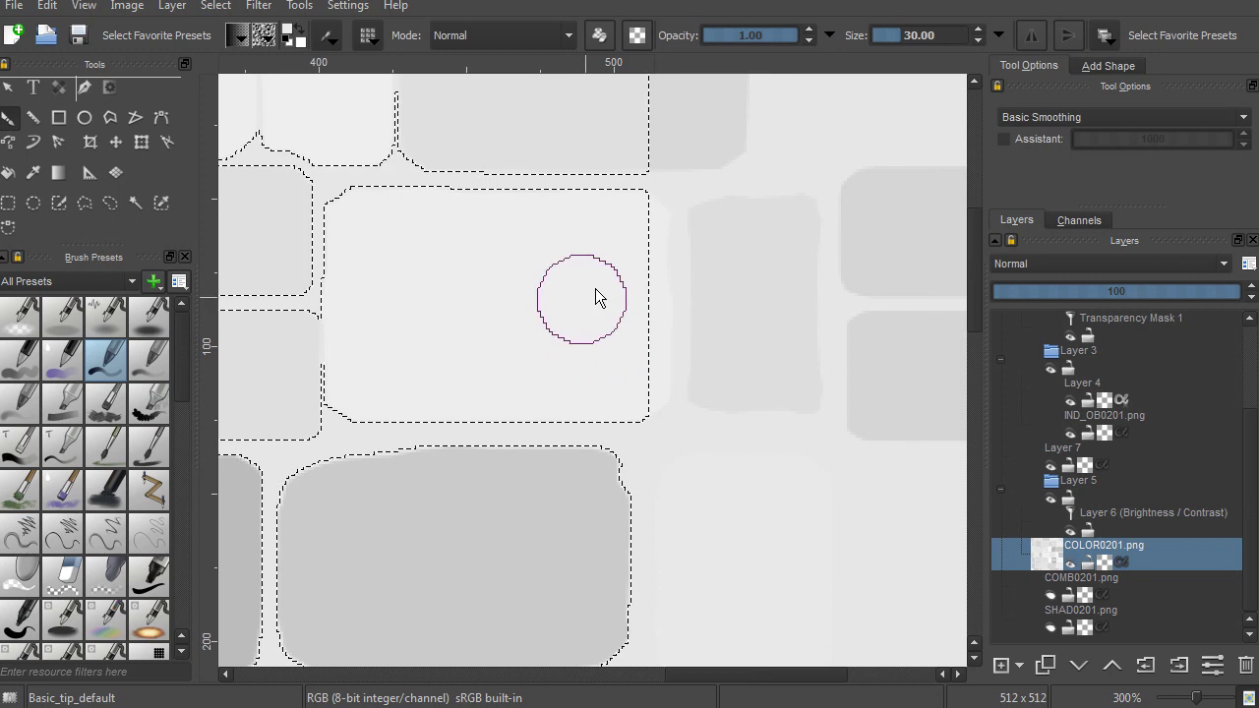
middle_drag(632, 280, 560, 352)
ctrl+middle_drag(560, 351, 559, 318)
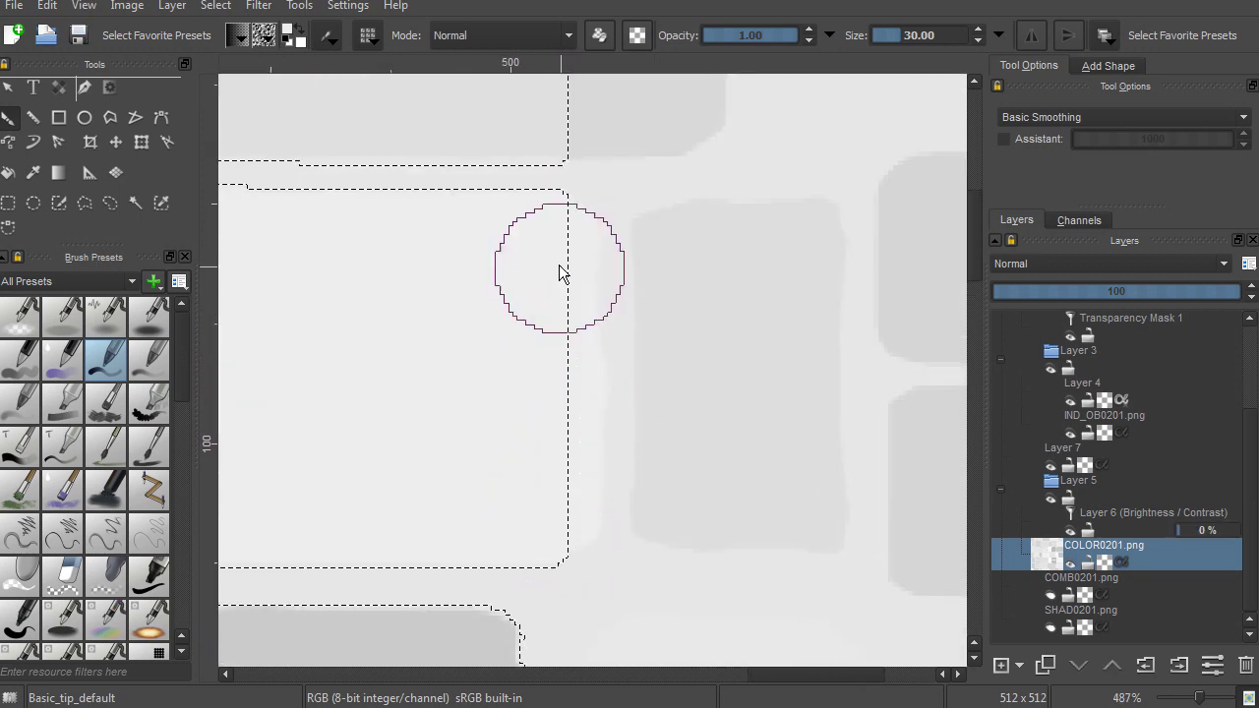
middle_drag(456, 291, 649, 611)
middle_drag(682, 336, 474, 367)
mouse_move(572, 393)
mouse_down()
mouse_move(628, 339)
mouse_move(598, 310)
mouse_move(615, 443)
mouse_move(681, 430)
mouse_up()
mouse_move(592, 353)
ctrl+middle_down()
mouse_move(584, 387)
mouse_move(592, 355)
ctrl+middle_up()
key(ctrl+z)
Turn off Use Curve in the brush's opacity dynamics so that strokes paint without pressure-dependent opacity
click(328, 36)
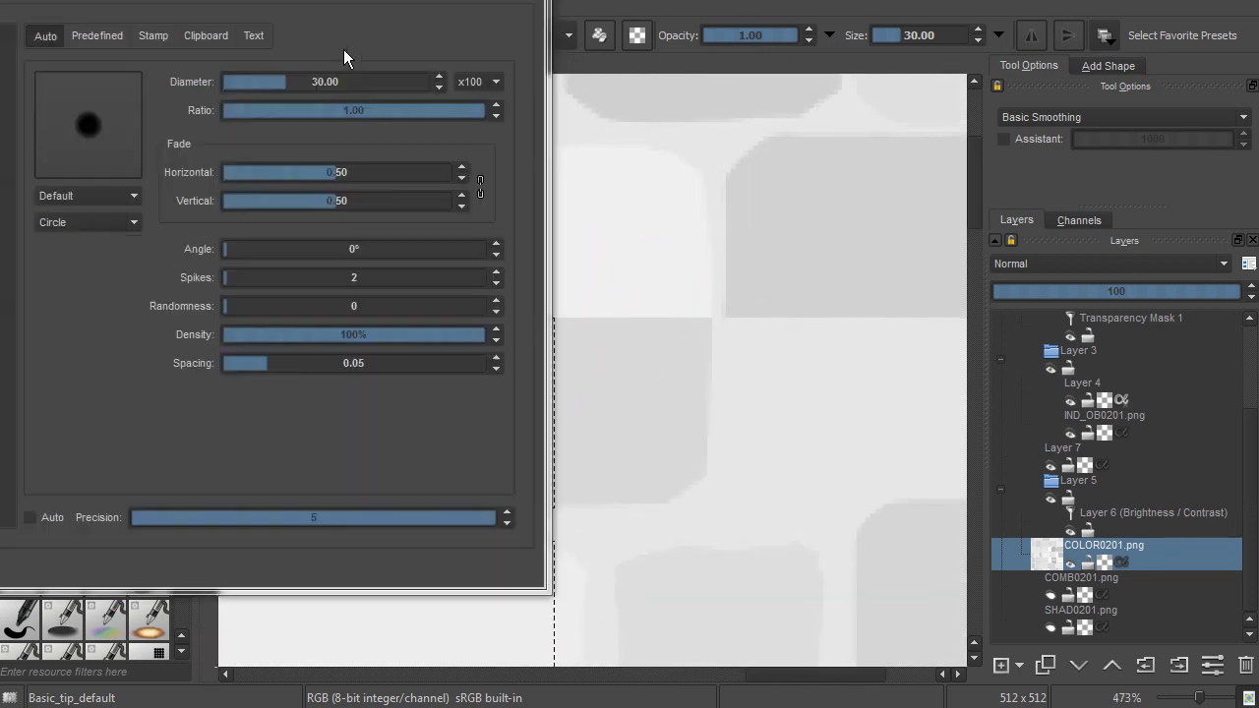
click(6, 73)
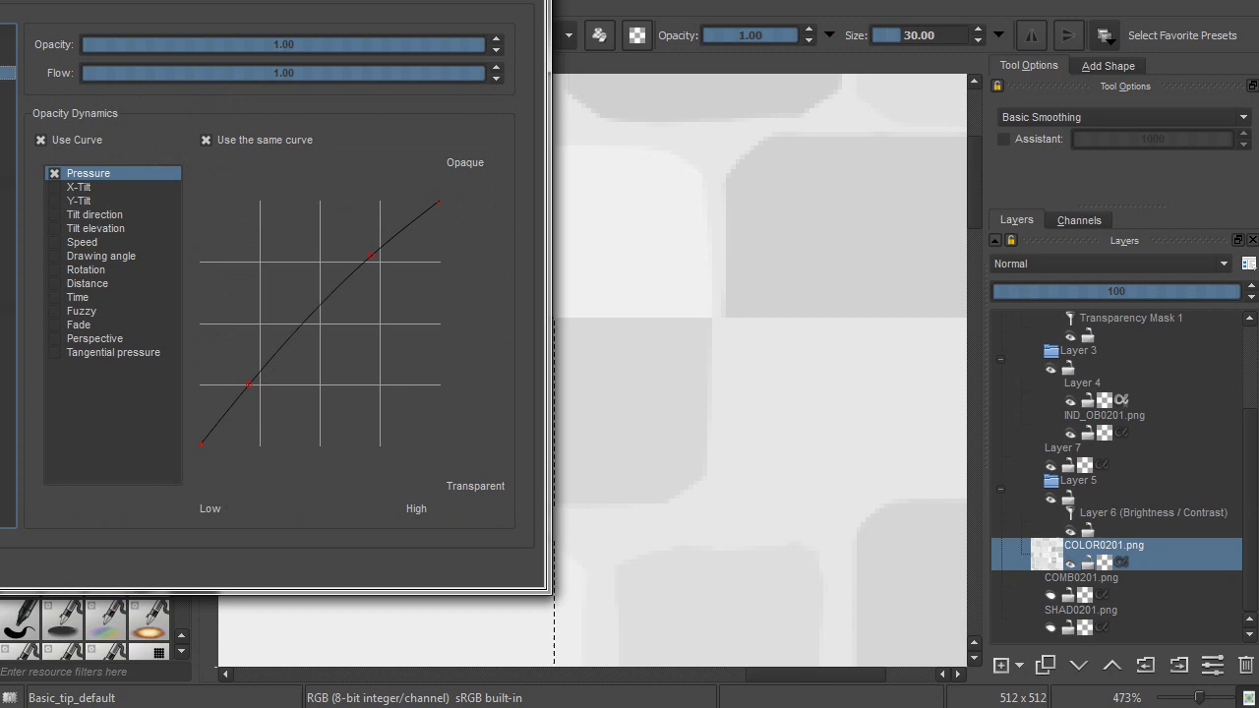
click(42, 139)
click(565, 222)
Paint the top-right corner stone and the light stone beside it so each has one tint across the tile borders
mouse_move(563, 328)
mouse_down()
mouse_move(551, 336)
mouse_move(611, 446)
mouse_move(652, 448)
mouse_move(645, 309)
mouse_move(631, 452)
mouse_up()
mouse_move(660, 278)
mouse_down()
mouse_move(606, 177)
mouse_move(582, 296)
mouse_move(501, 236)
mouse_up()
middle_drag(462, 238, 712, 286)
drag(679, 320, 547, 250)
middle_drag(356, 380, 721, 341)
mouse_move(608, 330)
mouse_down()
mouse_move(604, 208)
mouse_move(681, 187)
mouse_move(616, 261)
mouse_move(615, 236)
mouse_move(691, 256)
mouse_move(723, 189)
mouse_move(616, 211)
mouse_move(722, 285)
mouse_move(733, 174)
mouse_up()
middle_drag(733, 174, 760, 276)
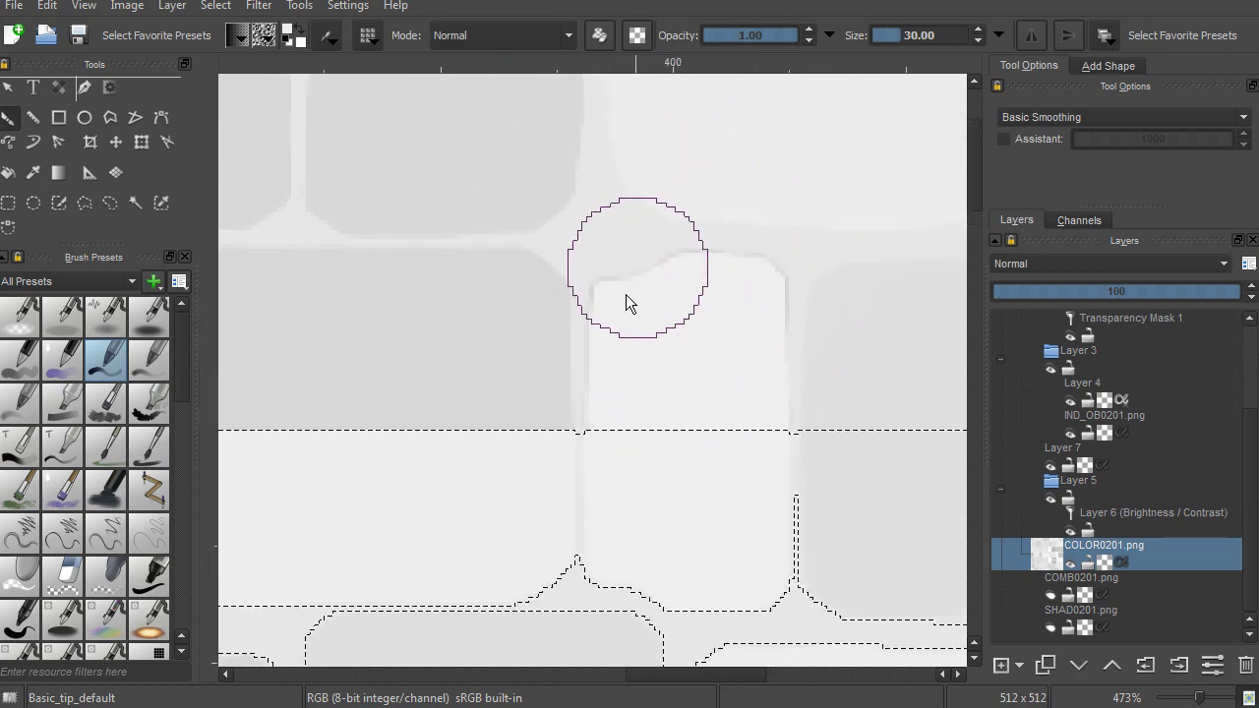
Paint the stone adjoining the light one on the top border in its lower half's light tint, undoing stray strokes
middle_drag(582, 272, 573, 219)
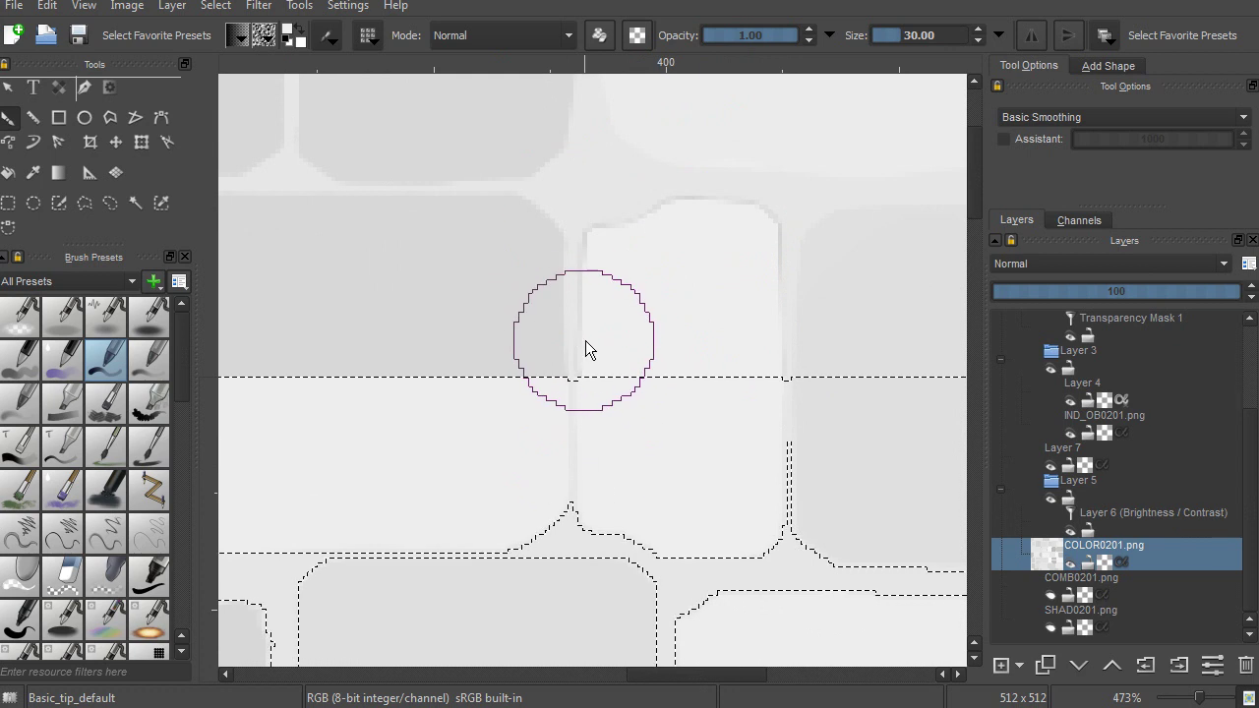
middle_drag(602, 375, 699, 332)
mouse_move(699, 331)
mouse_down()
mouse_move(531, 348)
mouse_move(599, 325)
mouse_move(720, 353)
mouse_move(734, 344)
mouse_move(683, 211)
mouse_move(583, 232)
mouse_up()
key(ctrl+z)
mouse_move(552, 373)
mouse_down()
mouse_move(565, 304)
mouse_move(422, 357)
mouse_move(432, 225)
mouse_move(654, 210)
mouse_move(710, 307)
mouse_move(690, 339)
mouse_move(709, 261)
mouse_move(728, 321)
mouse_move(725, 253)
mouse_move(577, 256)
mouse_move(427, 324)
mouse_move(423, 230)
mouse_move(578, 219)
mouse_move(729, 233)
mouse_up()
key(ctrl+z)
Match the tints of the two halves of the wide stone at about 170 to 290 px along the top border
middle_drag(414, 326, 824, 241)
scroll(610, 348, up, 5)
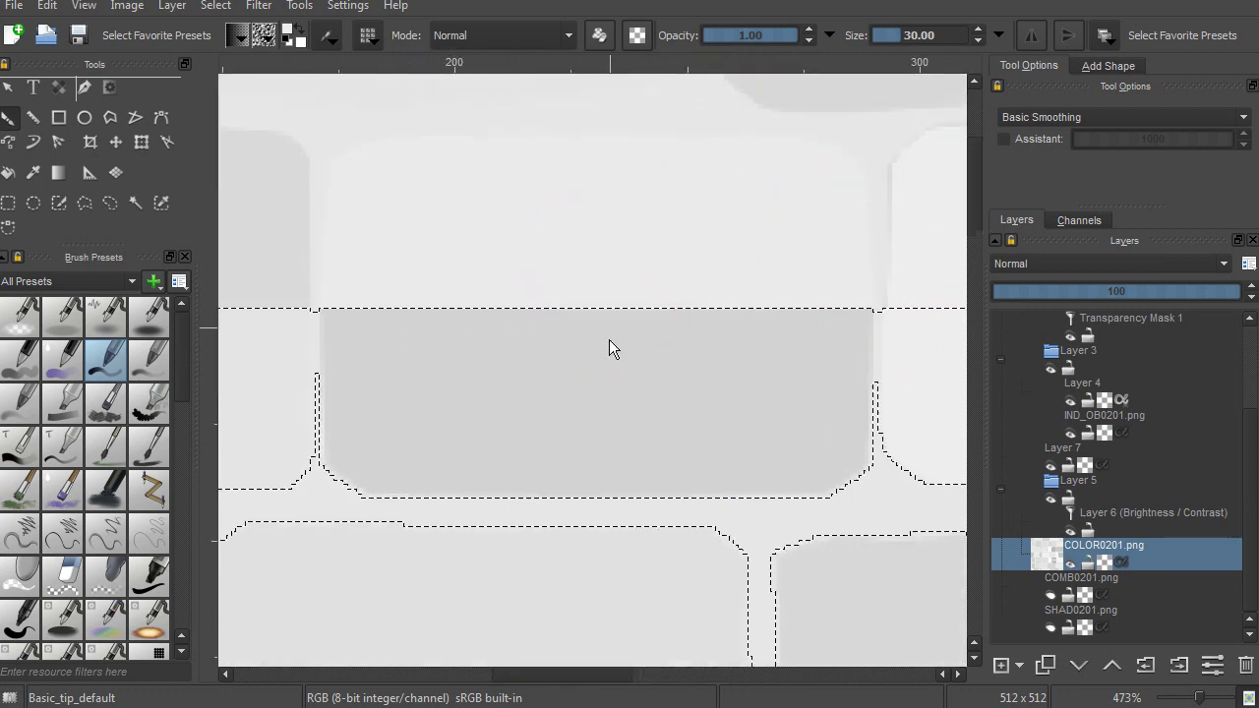
mouse_move(516, 393)
mouse_down()
mouse_move(557, 313)
mouse_move(609, 331)
mouse_move(587, 273)
mouse_move(705, 400)
mouse_move(755, 399)
mouse_move(744, 311)
mouse_move(529, 300)
mouse_move(357, 344)
mouse_up()
middle_drag(357, 343, 666, 423)
mouse_move(665, 424)
mouse_down()
mouse_move(492, 358)
mouse_move(686, 305)
mouse_move(519, 319)
mouse_move(489, 467)
mouse_up()
Paint the remaining stones along the top border toward the tile's top-left corner so their halves match
middle_drag(299, 512, 582, 389)
mouse_move(581, 295)
mouse_down()
mouse_move(553, 183)
mouse_move(660, 168)
mouse_move(639, 236)
mouse_move(682, 157)
mouse_up()
middle_drag(468, 320, 881, 313)
mouse_move(599, 278)
mouse_down()
mouse_move(552, 239)
mouse_move(556, 186)
mouse_move(596, 168)
mouse_move(697, 202)
mouse_move(878, 295)
mouse_move(823, 188)
mouse_move(773, 168)
mouse_move(669, 193)
mouse_up()
middle_drag(558, 313, 913, 372)
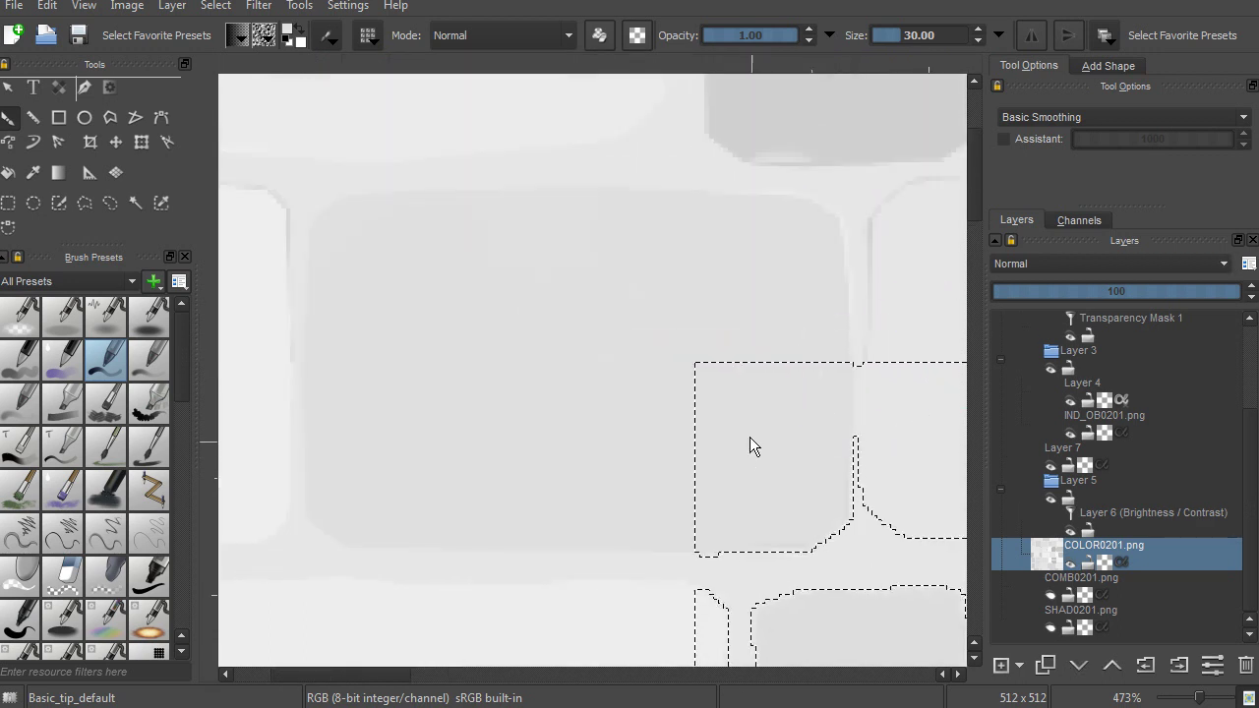
Examine the stone tints along the tile's left, right and bottom borders for remaining mismatches
mouse_move(584, 547)
middle_down()
mouse_move(500, 388)
mouse_move(554, 450)
mouse_move(599, 245)
mouse_move(596, 458)
mouse_move(508, 289)
middle_up()
mouse_move(607, 385)
middle_down()
mouse_move(609, 359)
mouse_move(571, 361)
middle_up()
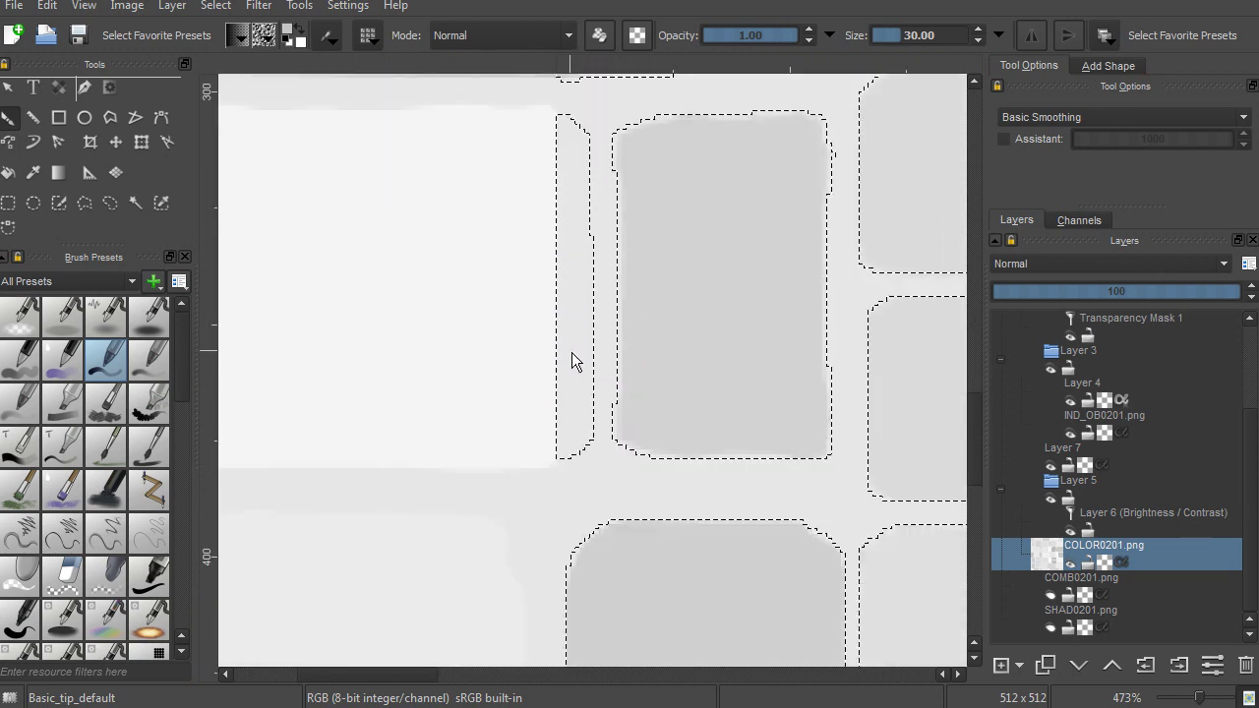
middle_drag(571, 262, 783, 286)
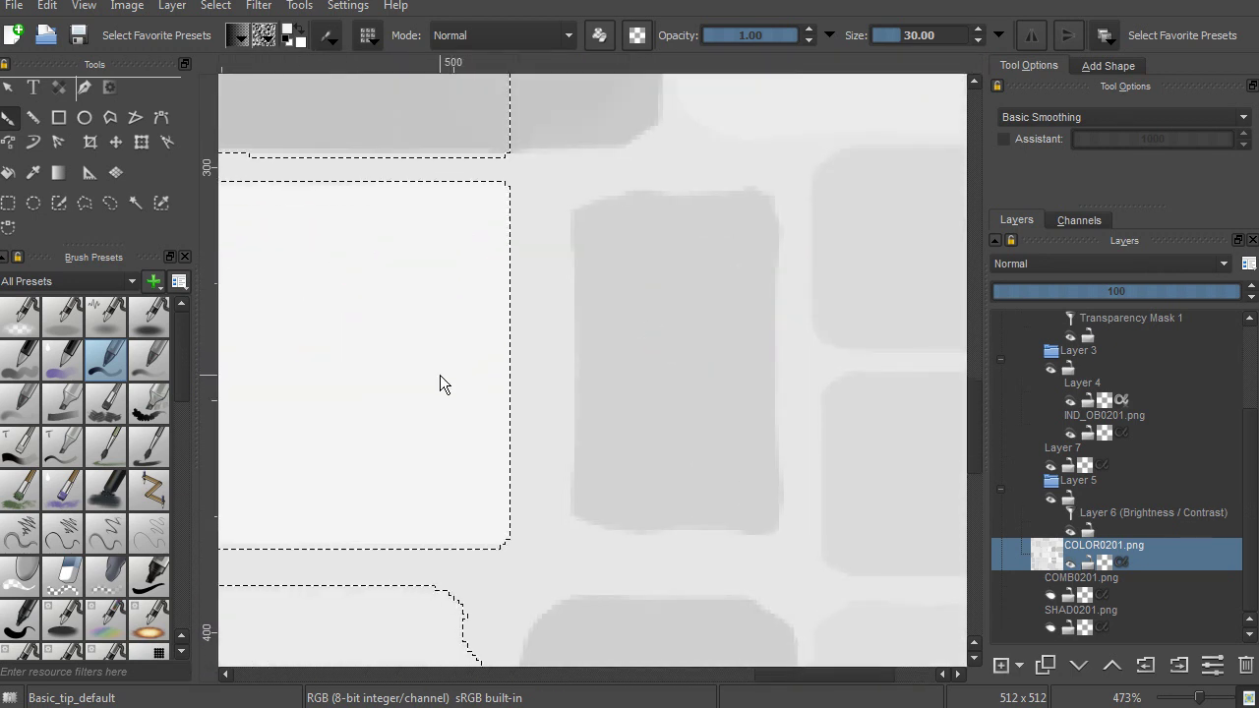
mouse_move(501, 534)
middle_down()
mouse_move(603, 379)
mouse_move(557, 239)
mouse_move(505, 295)
mouse_move(472, 253)
mouse_move(488, 246)
middle_up()
mouse_move(652, 344)
middle_down()
mouse_move(634, 396)
mouse_move(719, 355)
mouse_move(767, 388)
mouse_move(667, 333)
middle_up()
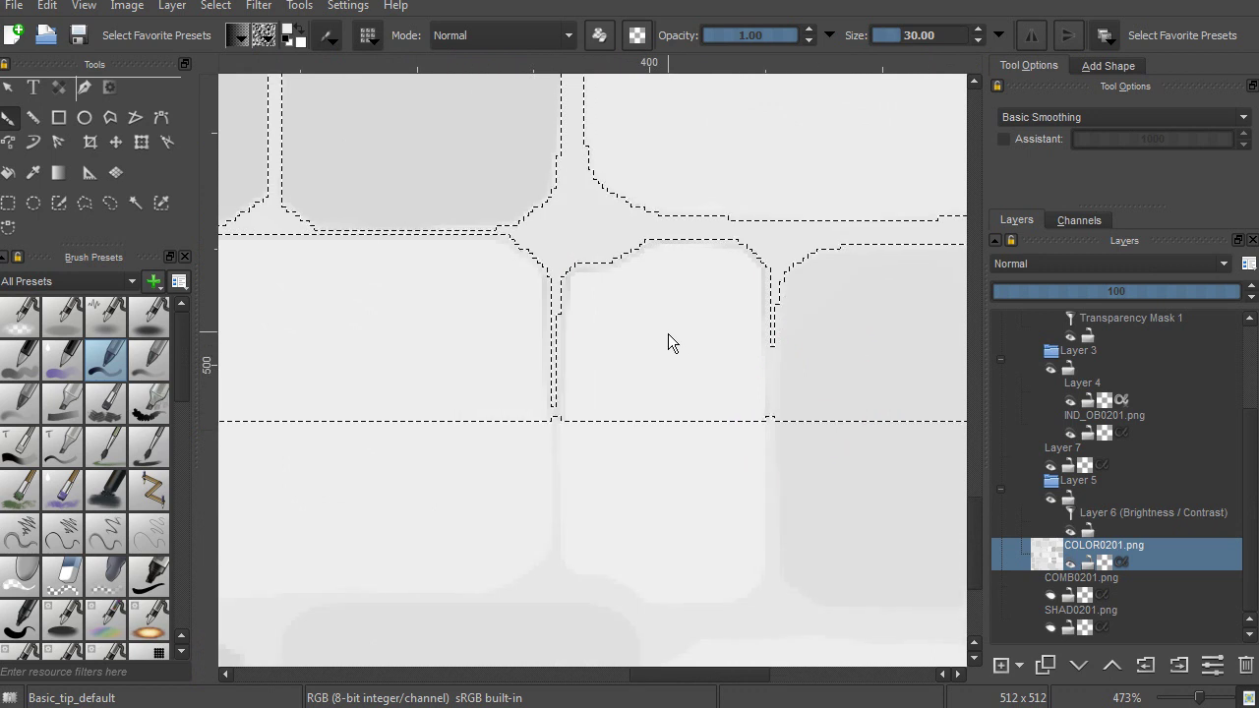
middle_drag(674, 430, 613, 435)
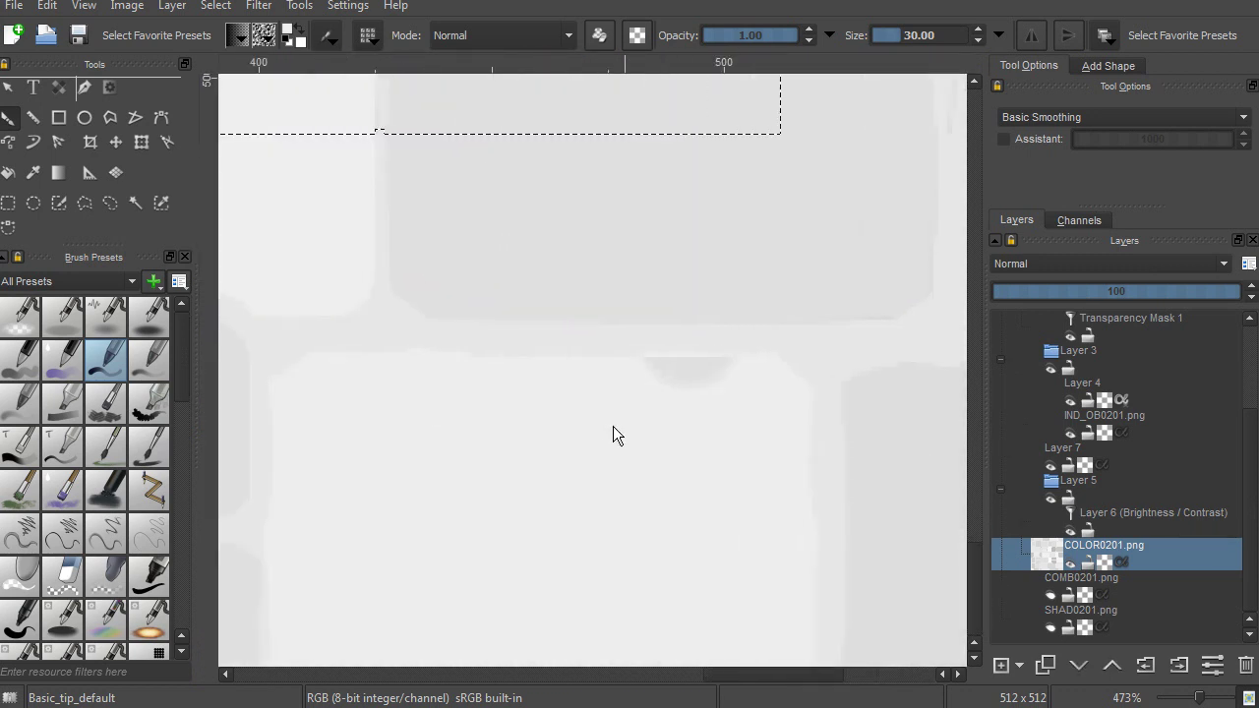
Paint out the stray gray spot on the upper edge of the light stone near the tile's top-right corner
click(685, 432)
key(ctrl+z)
scroll(653, 429, down, 10)
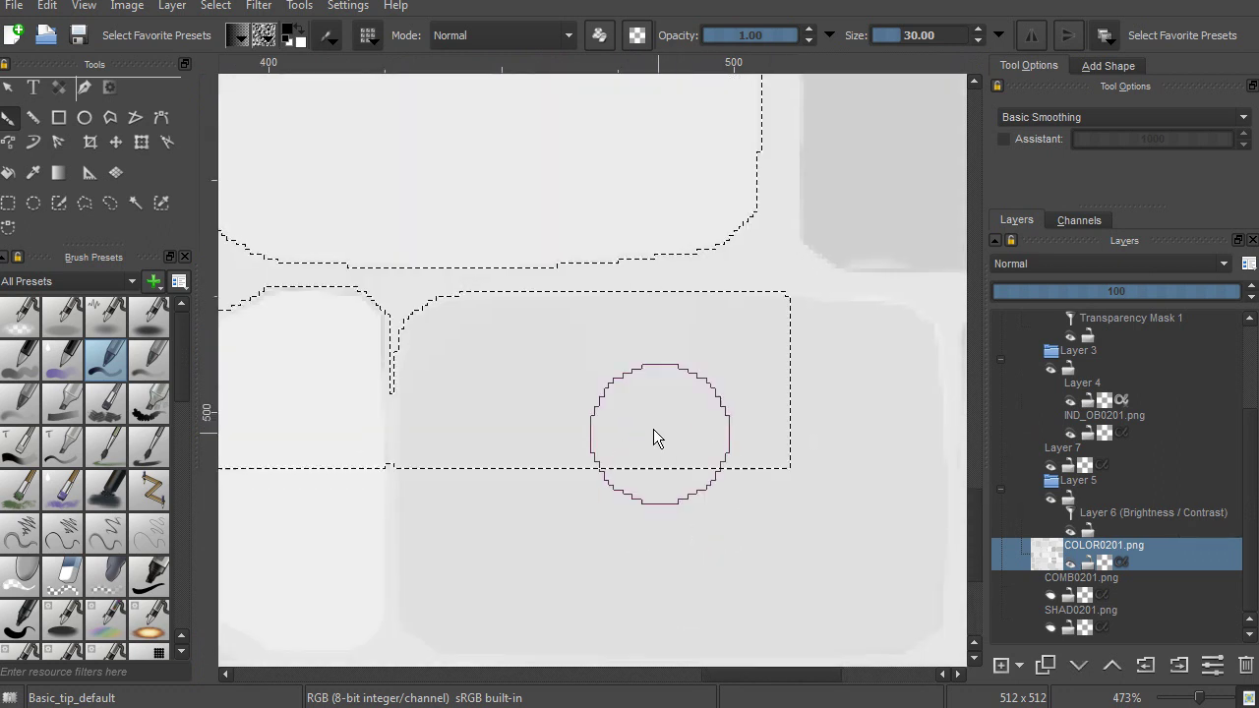
scroll(613, 377, up, 10)
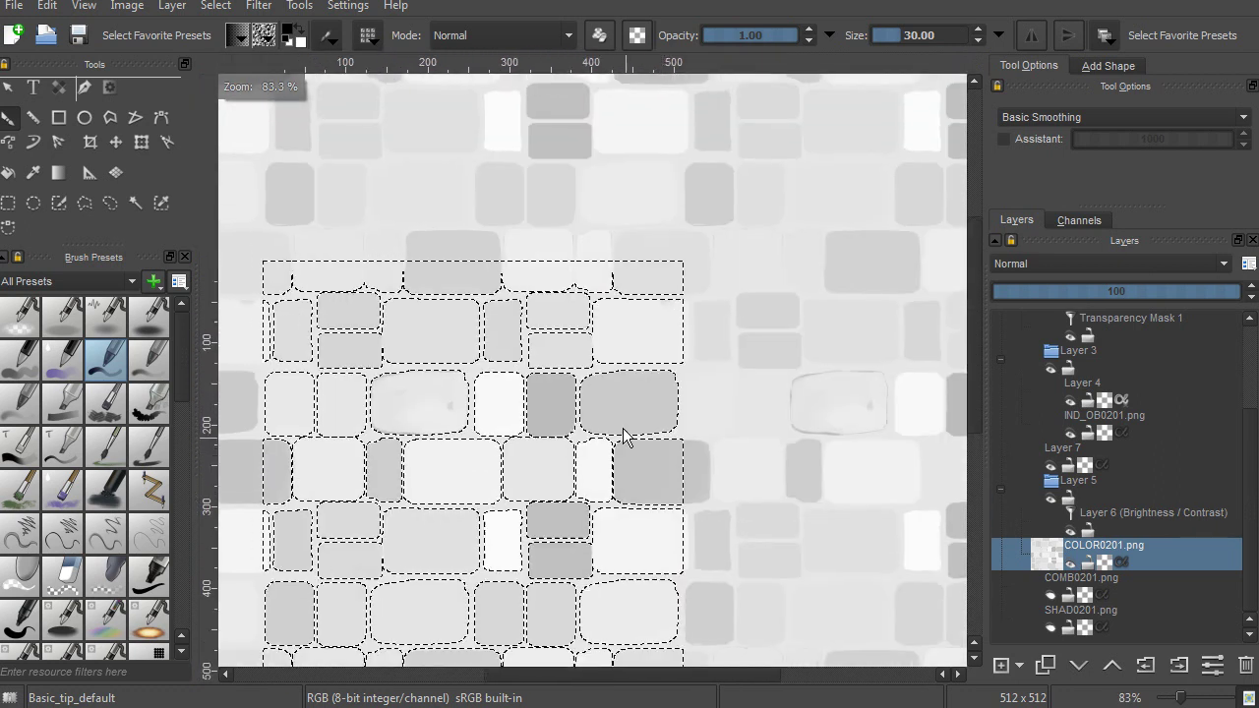
scroll(541, 413, up, 2)
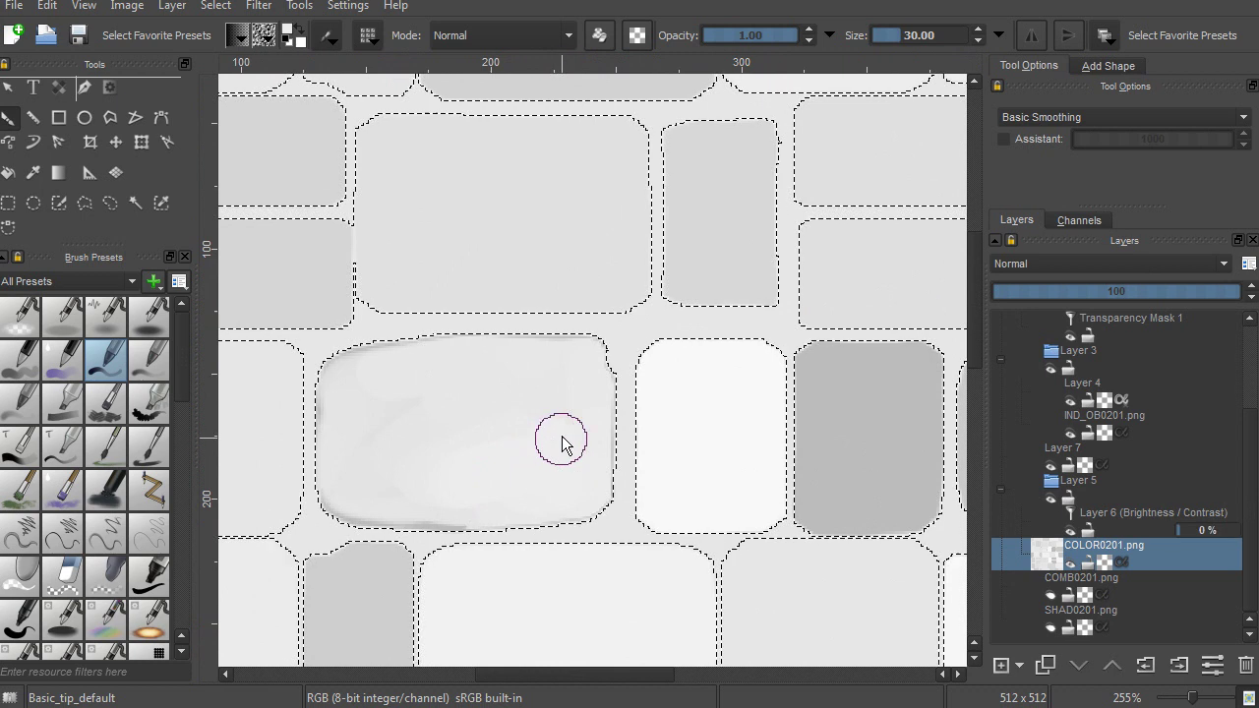
middle_drag(806, 280, 425, 512)
middle_drag(723, 342, 527, 463)
middle_drag(572, 571, 520, 466)
scroll(551, 443, up, 2)
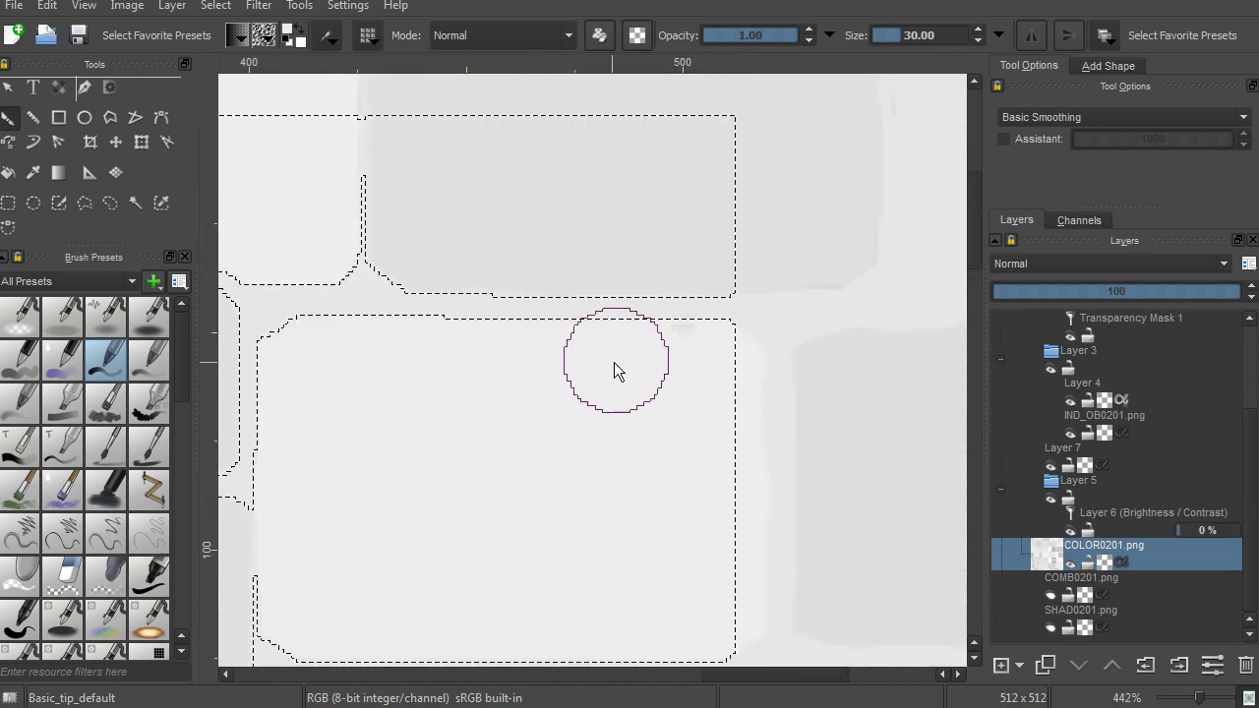
scroll(580, 403, down, 4)
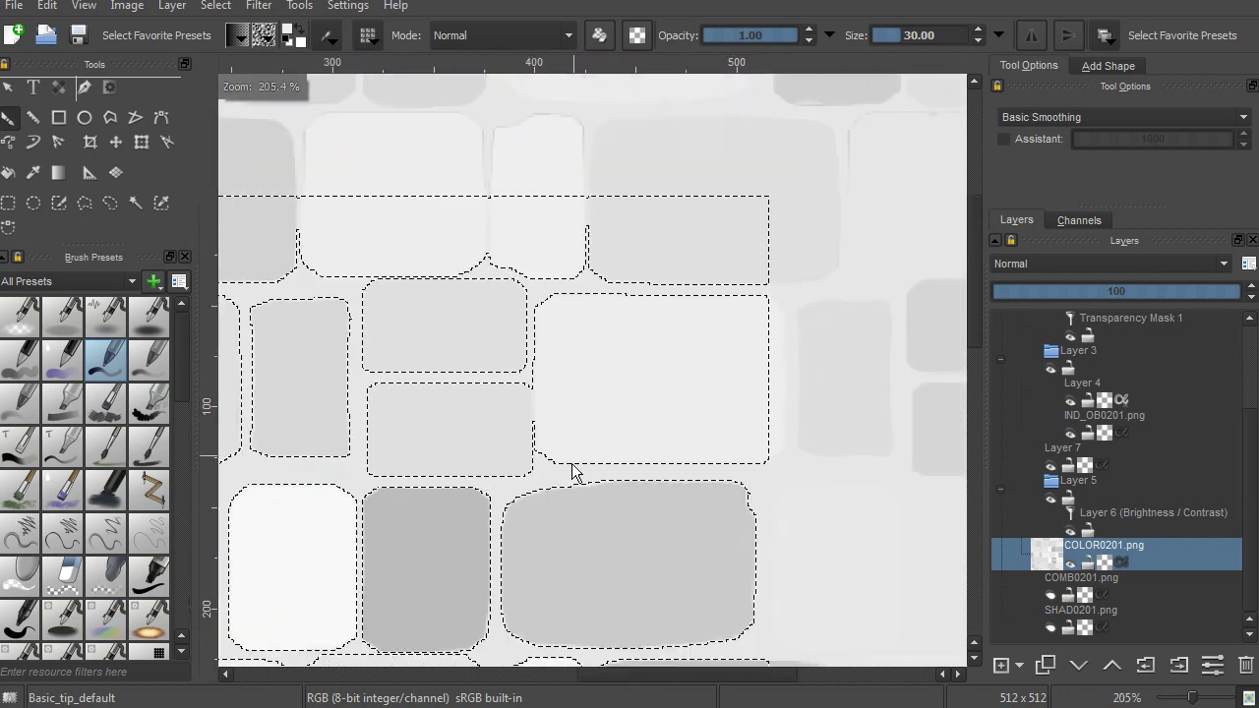
scroll(552, 462, up, 5)
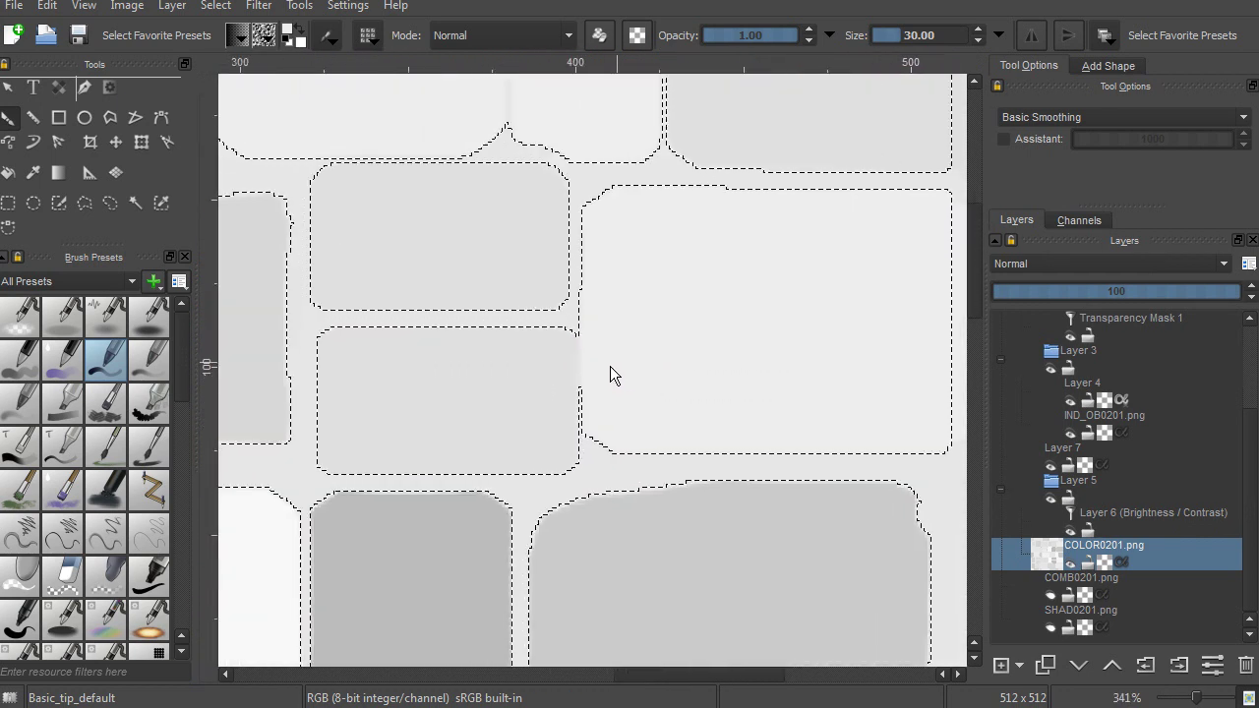
scroll(499, 425, down, 3)
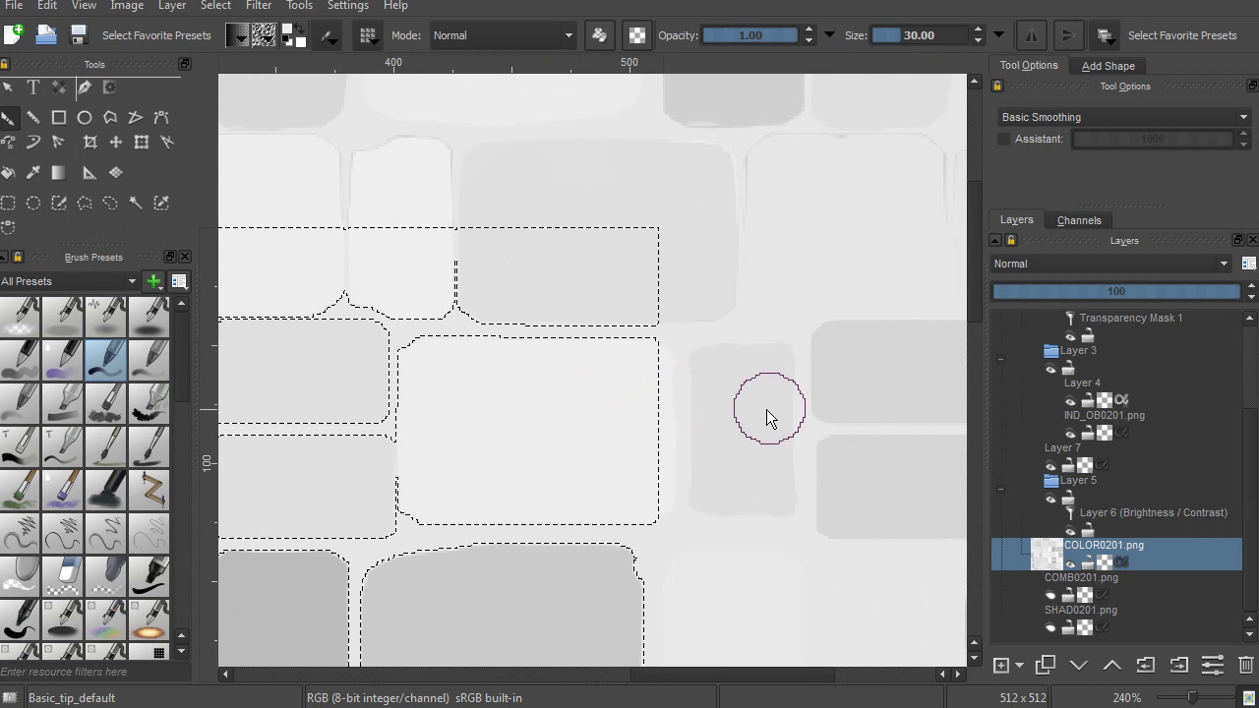
Compare the tile's upper right area with wrap-around mode on and off, undoing the accidental stroke
key(w)
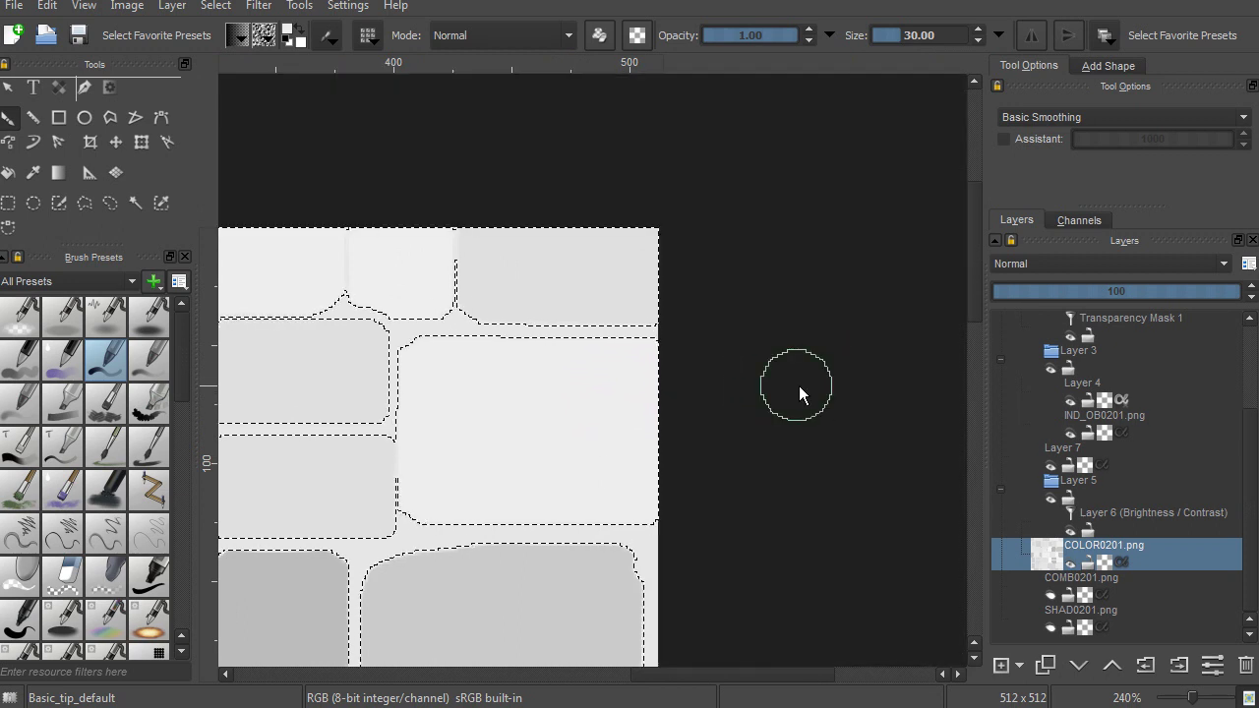
key(w)
mouse_move(571, 391)
mouse_down()
mouse_move(550, 435)
mouse_move(578, 395)
mouse_up()
key(ctrl+z)
key(w)
key(w)
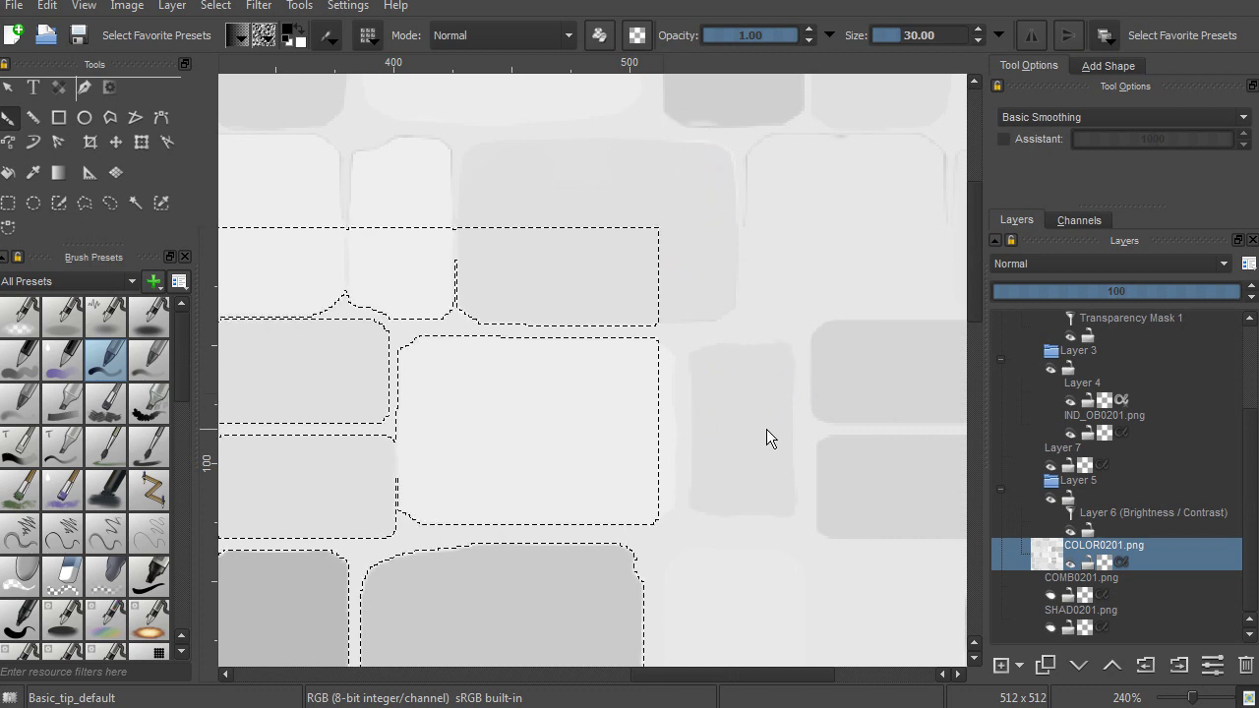
key(w)
key(w)
mouse_move(743, 346)
middle_down()
mouse_move(782, 325)
mouse_move(767, 297)
mouse_move(789, 241)
mouse_move(729, 243)
mouse_move(774, 217)
mouse_move(718, 343)
middle_up()
key(w)
key(w)
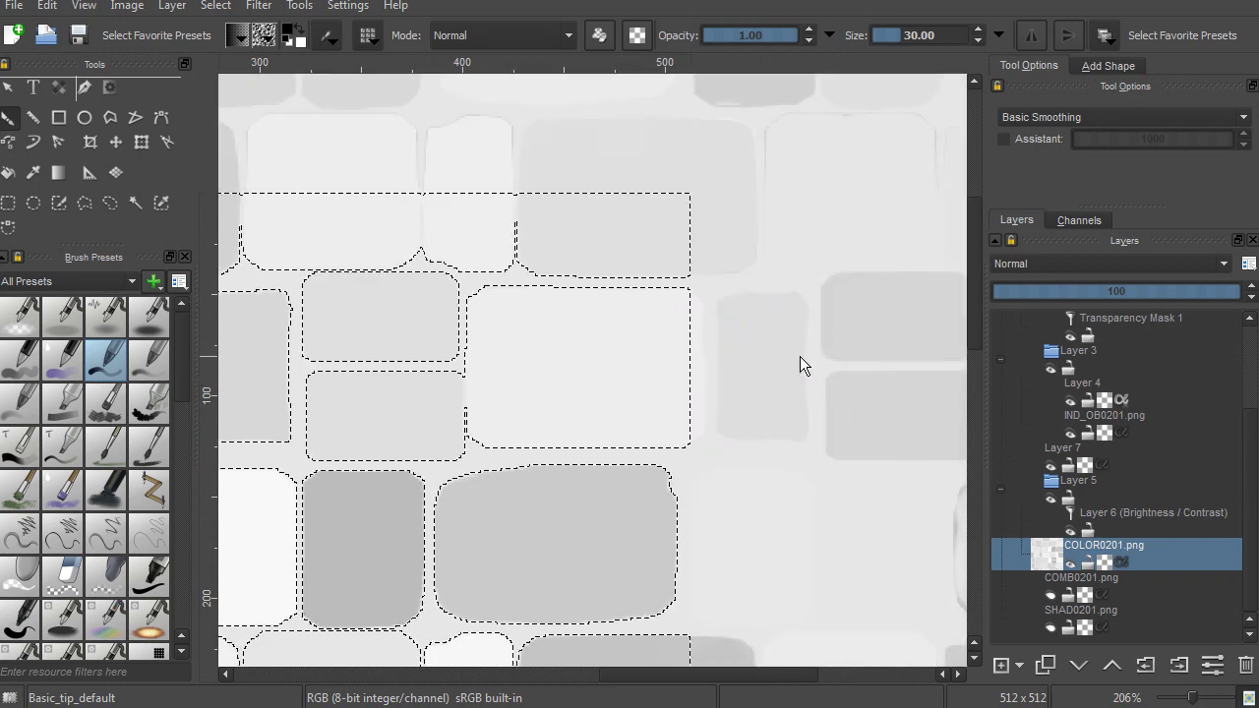
key(w)
ctrl+middle_drag(744, 319, 838, 269)
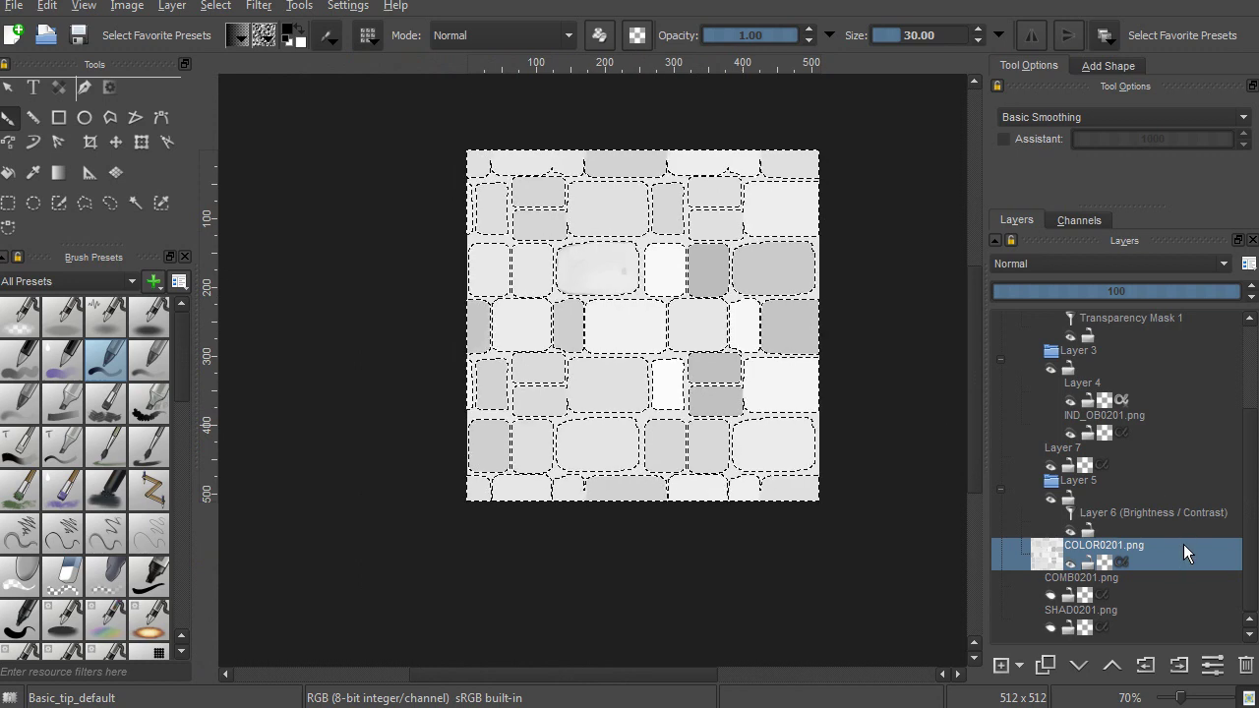
Show all layers again, clear the selection and turn on wrap-around mode
key(w)
ctrl+middle_drag(652, 435, 657, 438)
key(ctrl+shift+a)
ctrl+middle_drag(677, 343, 700, 295)
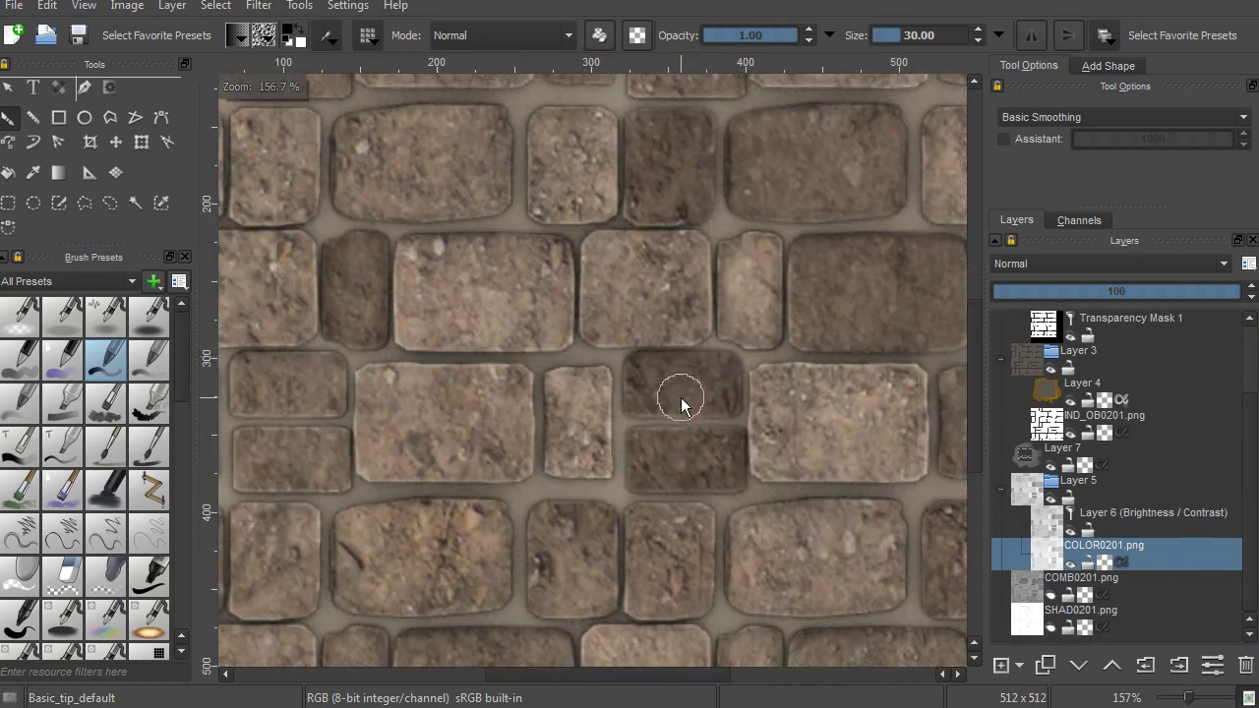
Examine the repeating stone texture at several zoom levels for visible seams and repetition
ctrl+middle_drag(682, 405, 677, 367)
ctrl+middle_drag(626, 233, 636, 262)
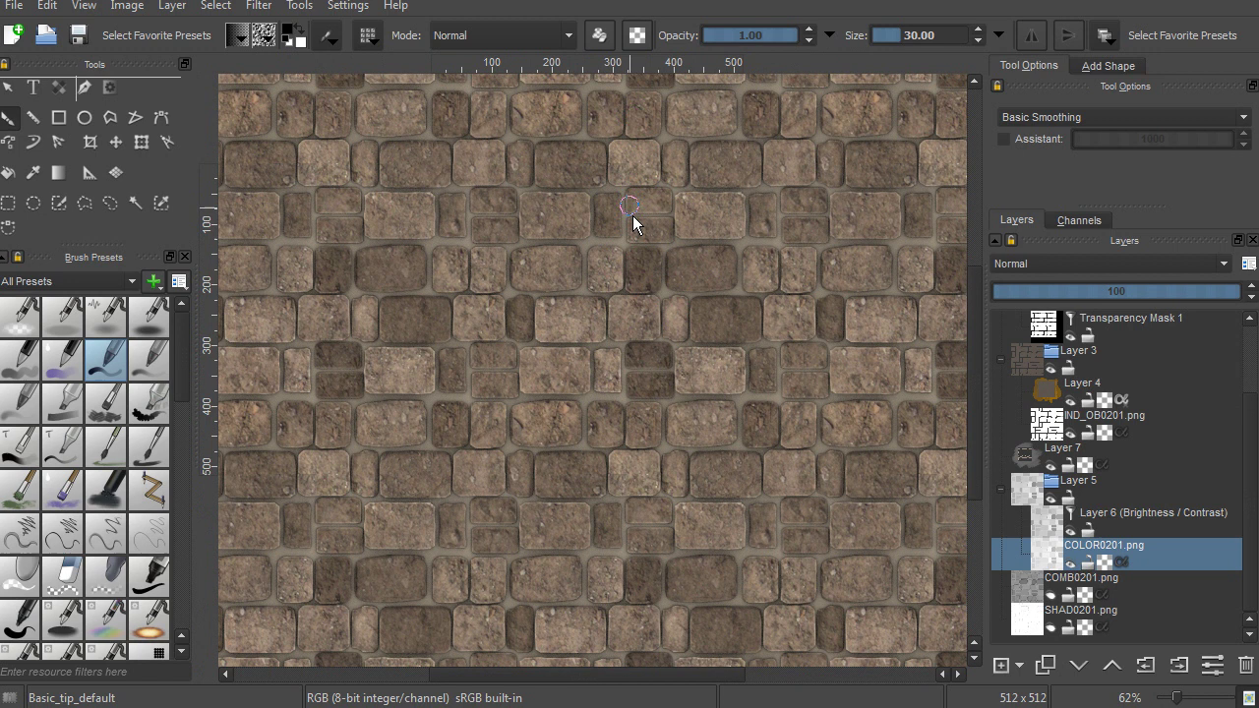
scroll(638, 256, up, 2)
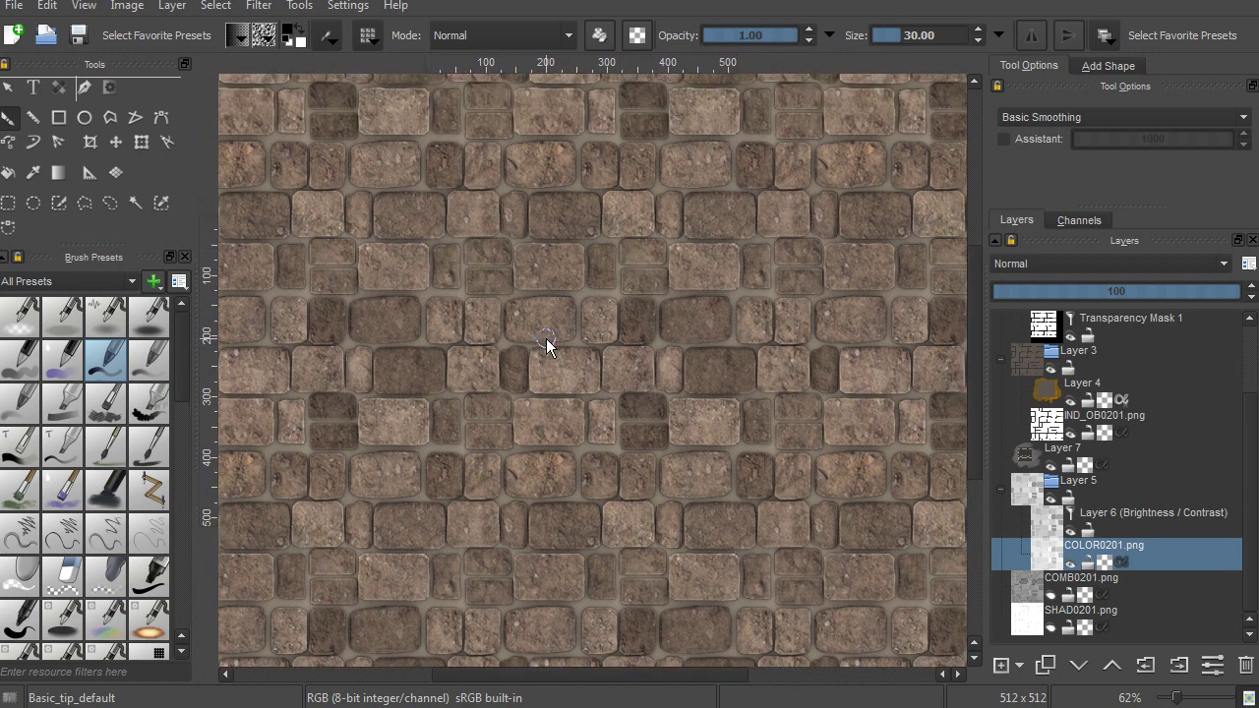
scroll(525, 379, up, 2)
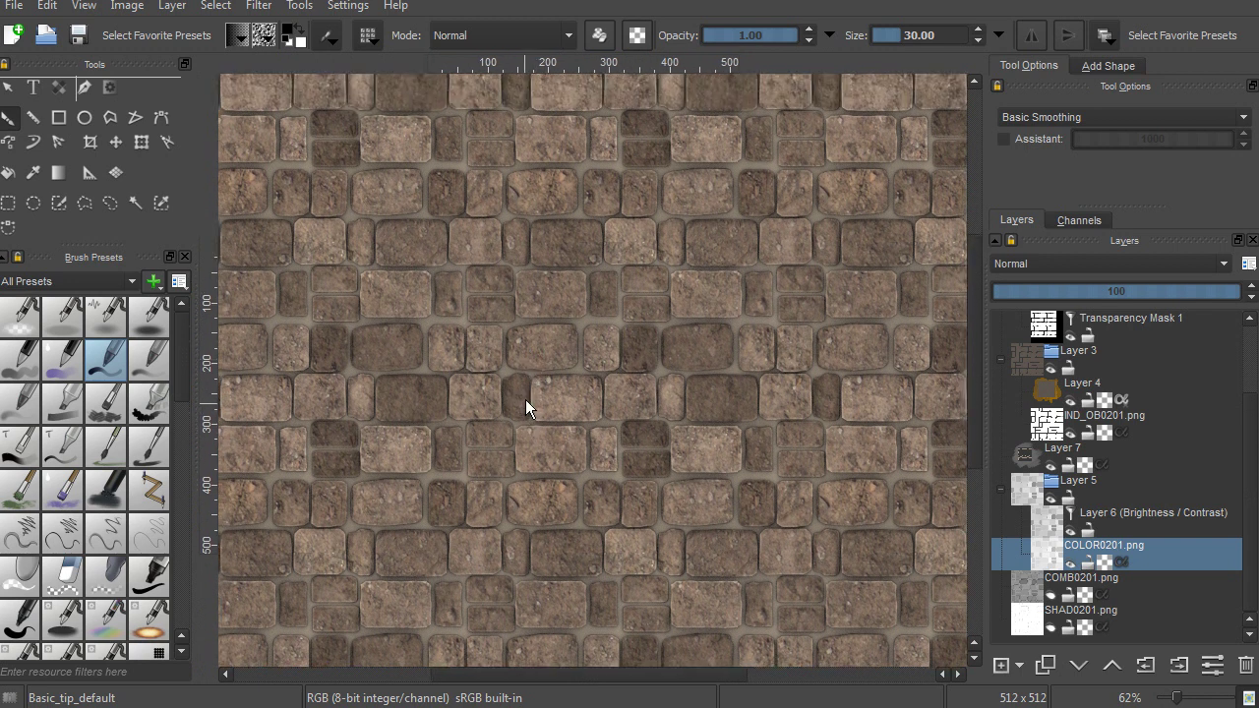
ctrl+scroll(551, 358, up, 2)
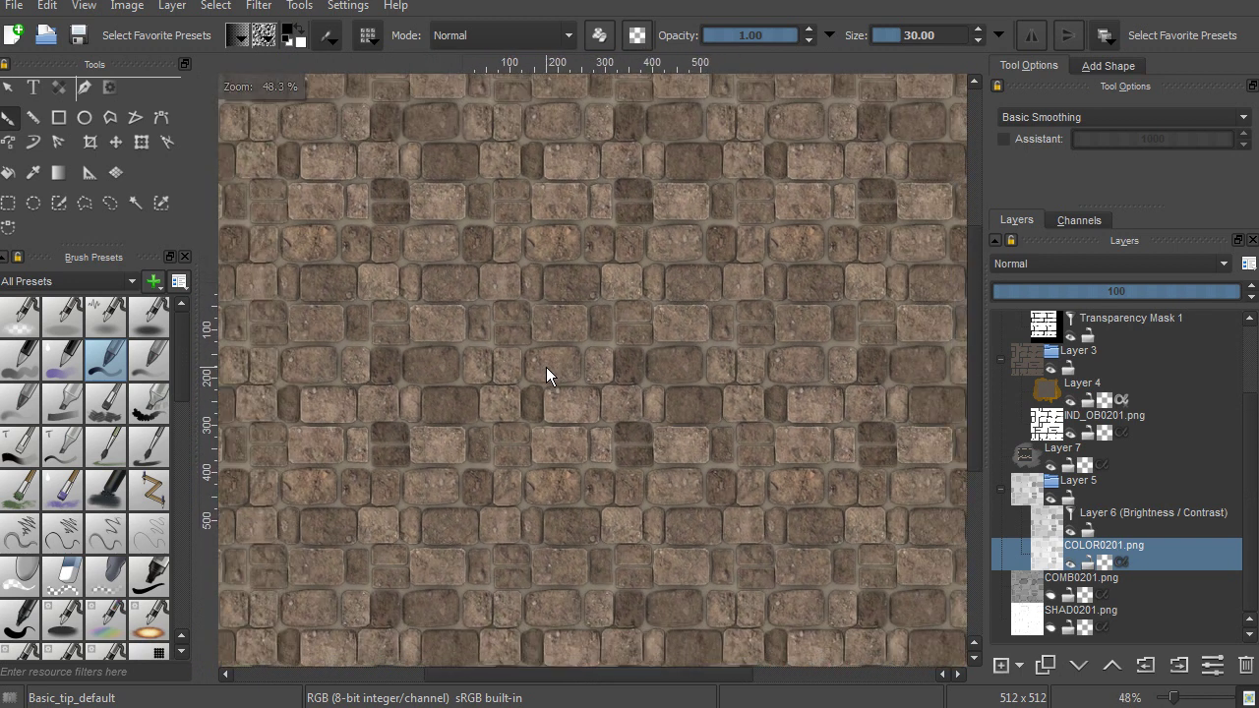
ctrl+scroll(549, 364, down, 5)
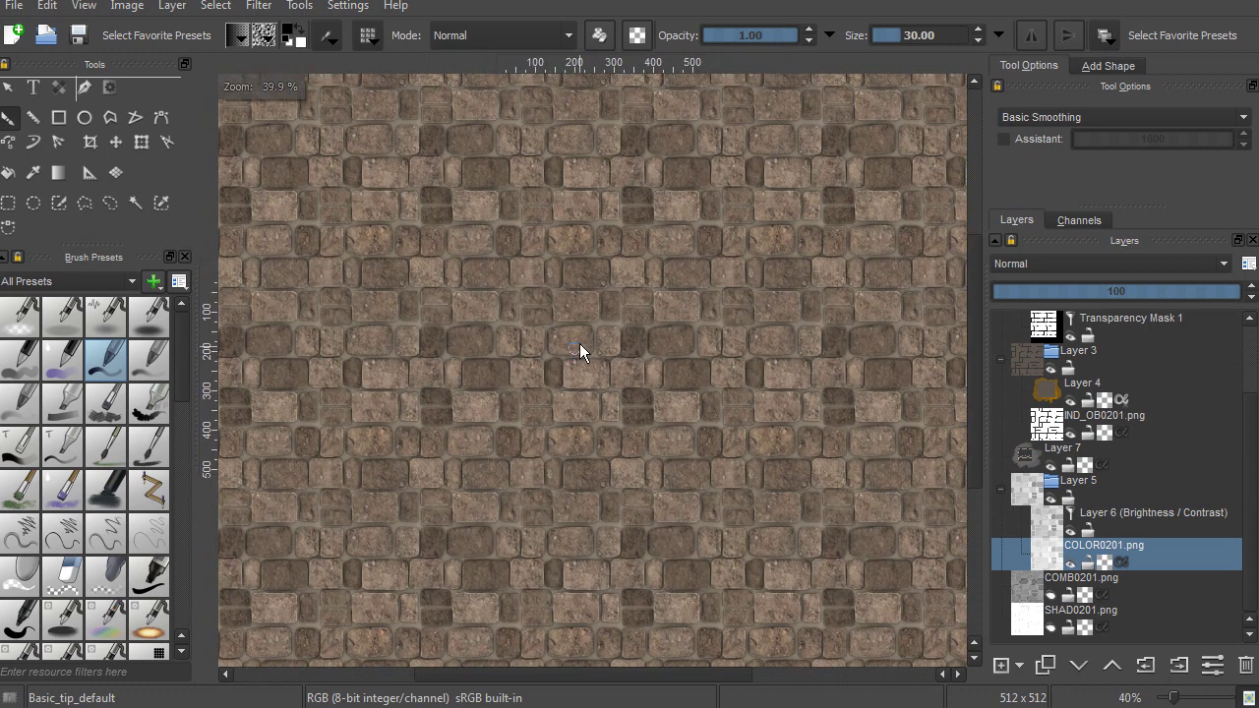
ctrl+middle_drag(579, 343, 584, 310)
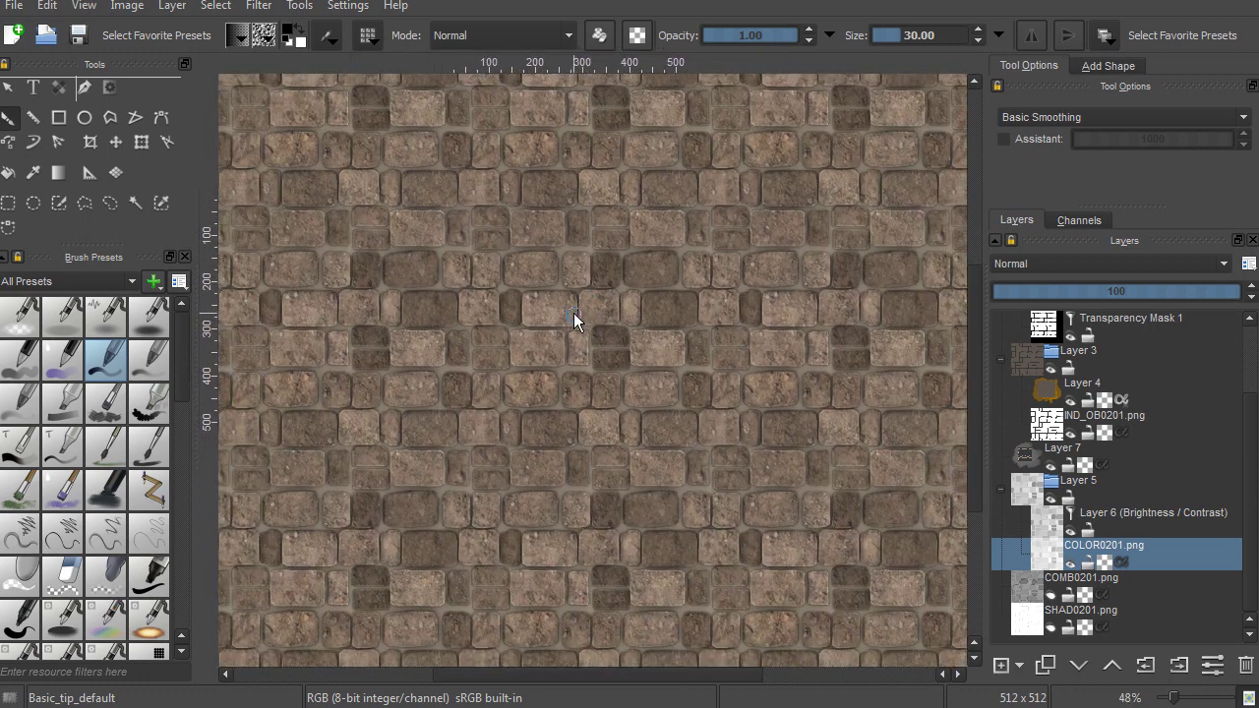